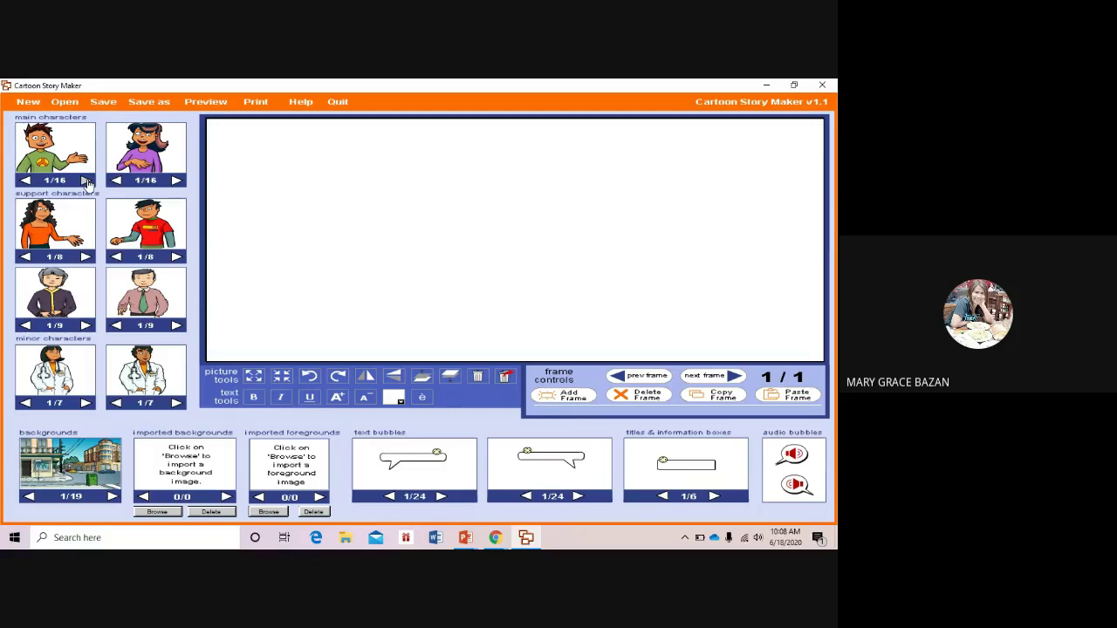
Browse the available versions of the boy main character, the female doctor minor character and the grey-haired woman support character.
{"action": "left_click", "coordinate": [86, 181]}
{"action": "left_click", "coordinate": [85, 181]}
{"action": "left_click", "coordinate": [85, 181]}
{"action": "left_click", "coordinate": [85, 180]}
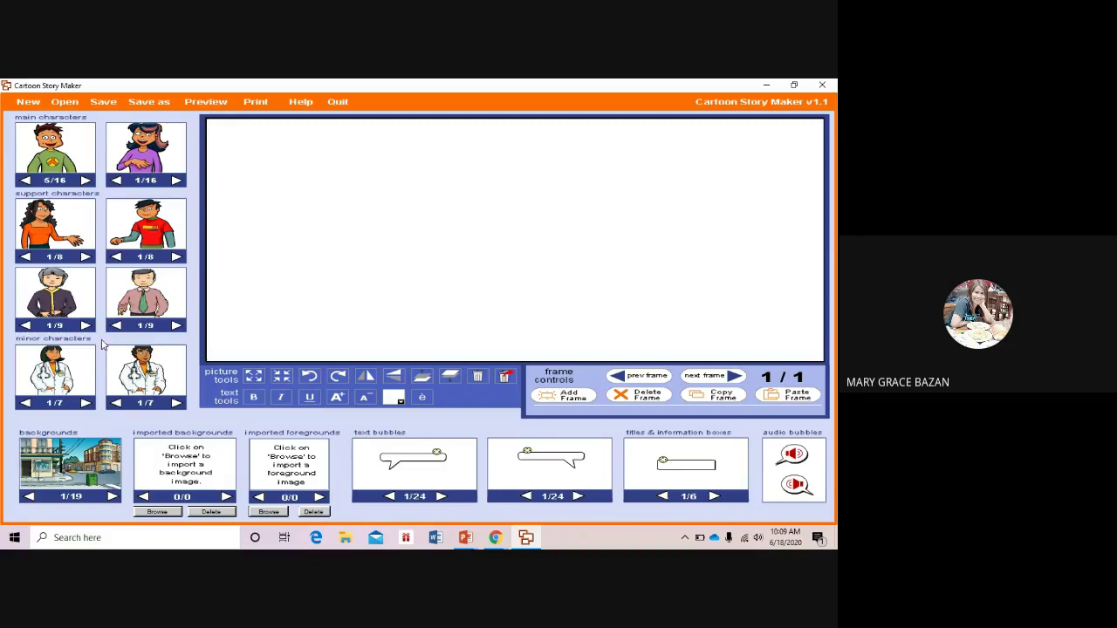
{"action": "left_click", "coordinate": [84, 402]}
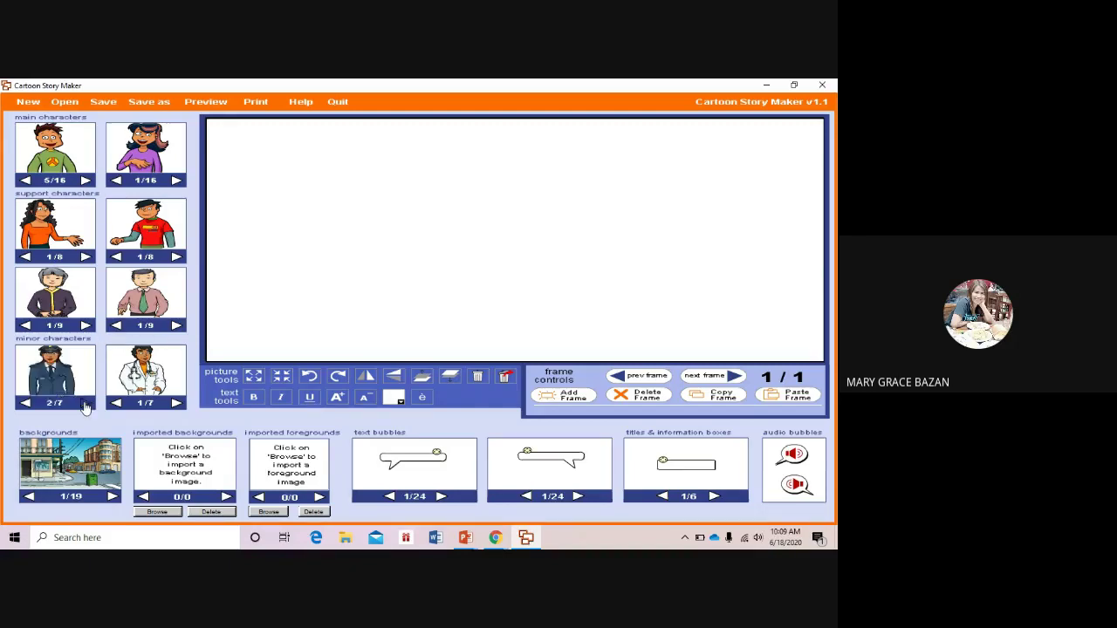
{"action": "left_click", "coordinate": [85, 402]}
{"action": "left_click", "coordinate": [85, 402]}
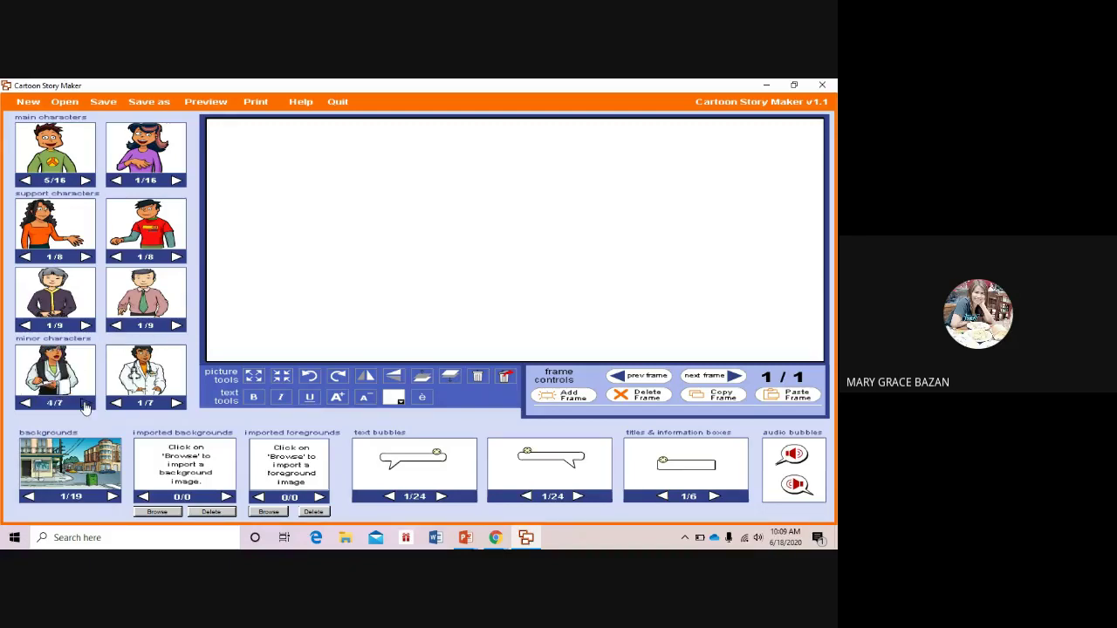
{"action": "left_click", "coordinate": [86, 326]}
{"action": "left_click", "coordinate": [85, 325]}
{"action": "left_click", "coordinate": [85, 326]}
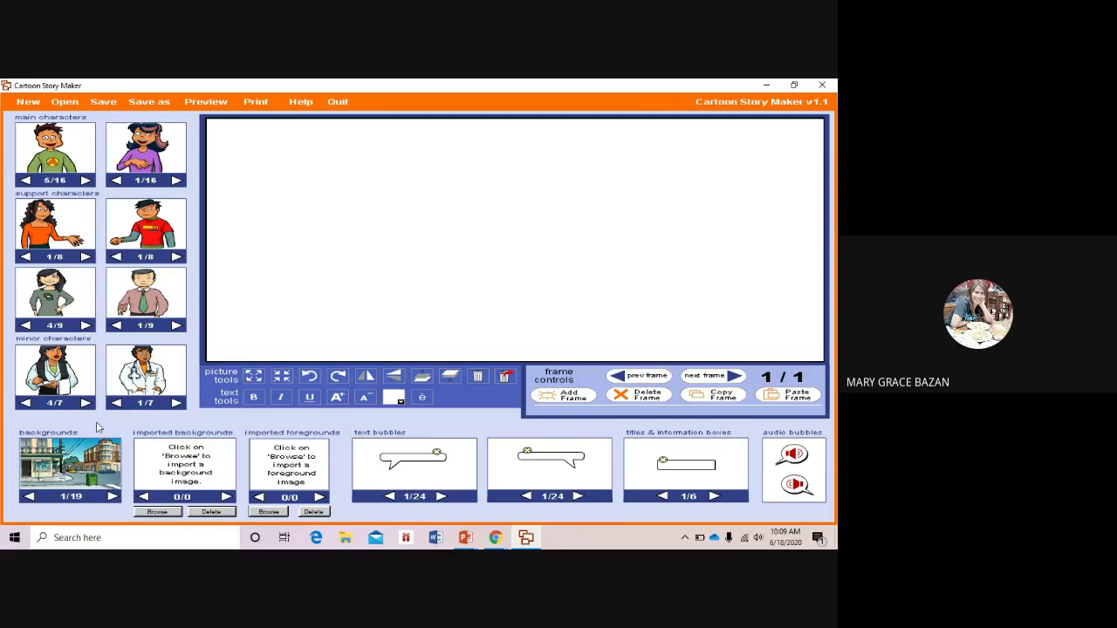
Browse the built-in background scenes, from the street scene up to background 13 of 19.
{"action": "left_click", "coordinate": [113, 496]}
{"action": "left_click", "coordinate": [112, 496]}
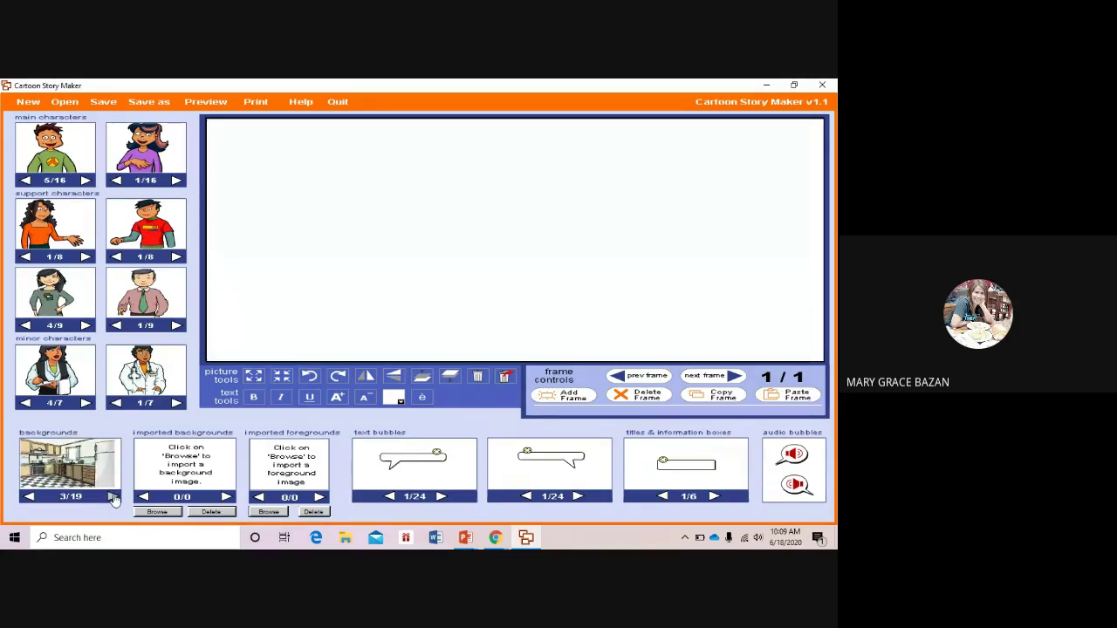
{"action": "left_click", "coordinate": [113, 496]}
{"action": "left_click", "coordinate": [112, 496]}
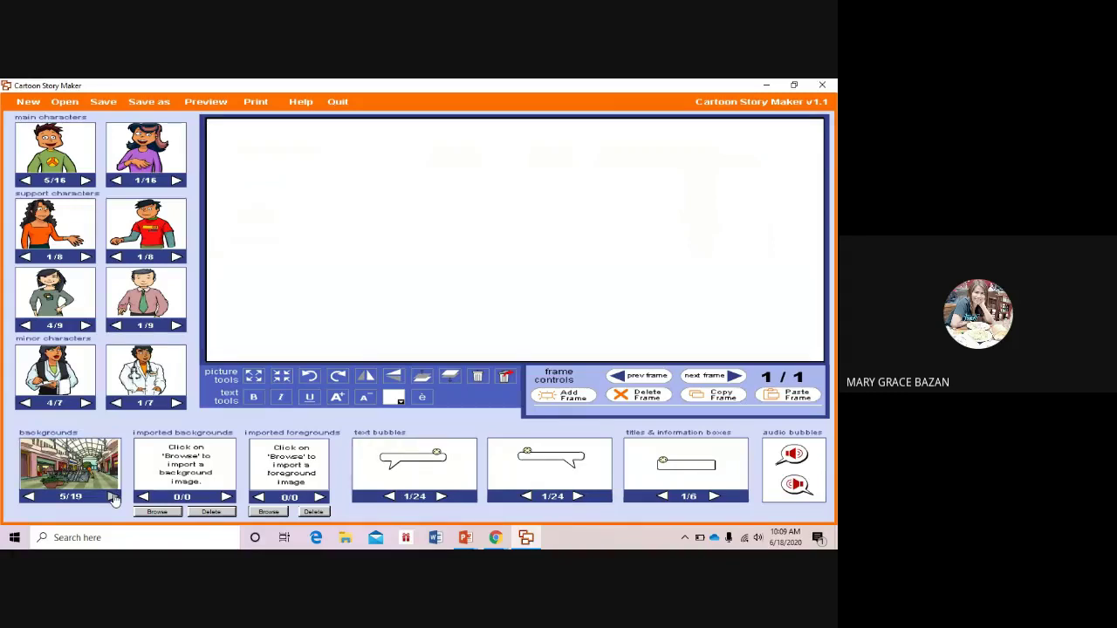
{"action": "left_click", "coordinate": [113, 497]}
{"action": "left_click", "coordinate": [112, 497]}
{"action": "left_click", "coordinate": [112, 496]}
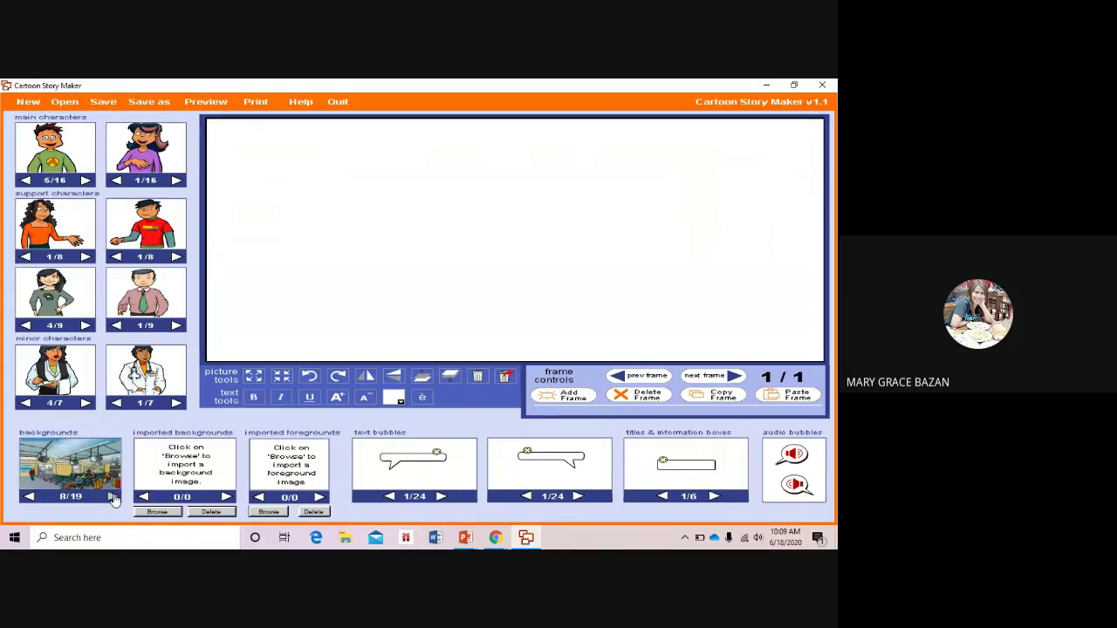
{"action": "left_click", "coordinate": [113, 497]}
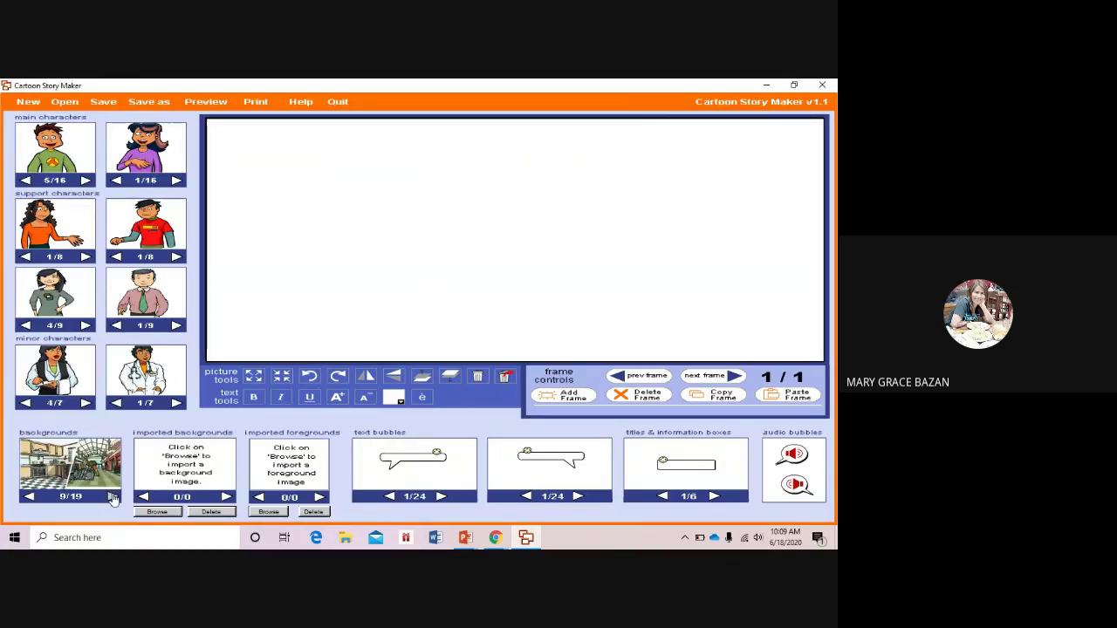
{"action": "left_click", "coordinate": [113, 496]}
{"action": "left_click", "coordinate": [112, 496]}
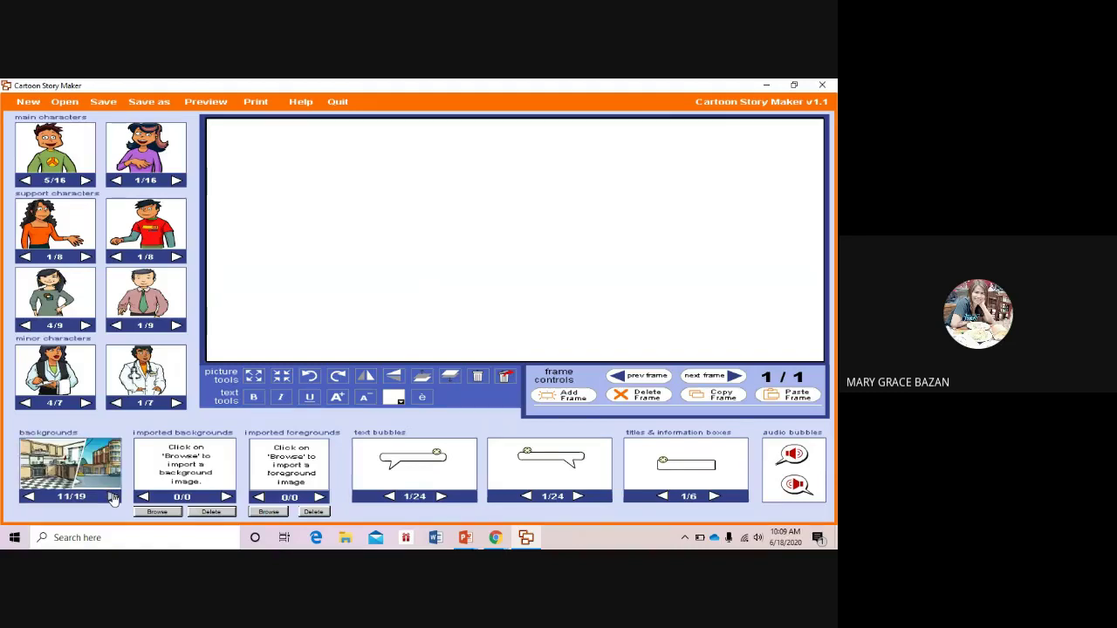
{"action": "left_click", "coordinate": [112, 496]}
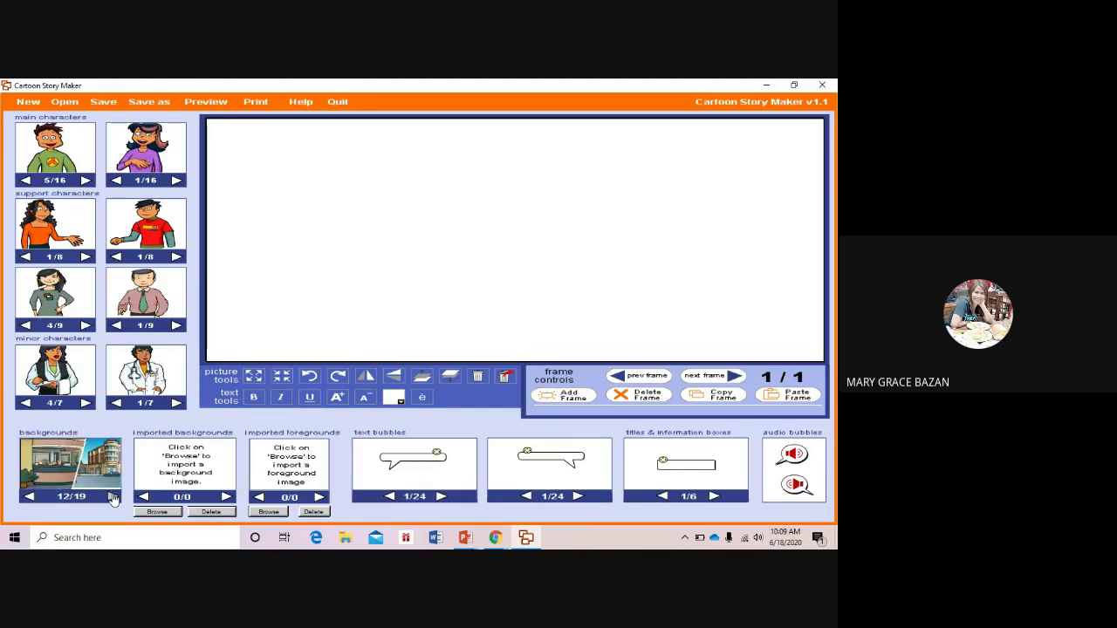
{"action": "left_click", "coordinate": [113, 497]}
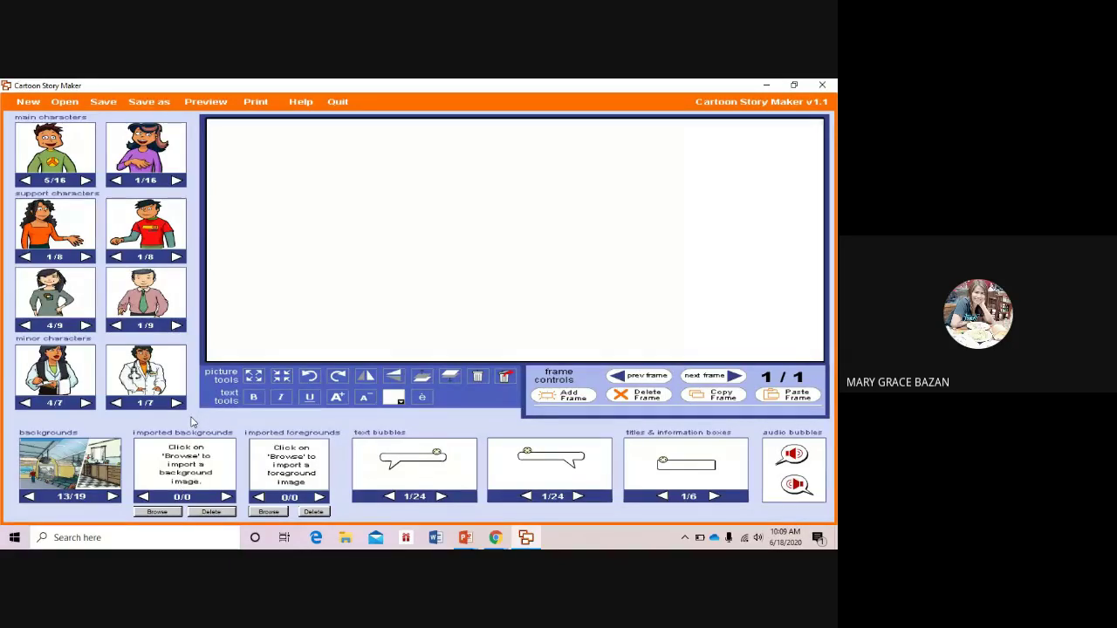
Import the IN THE GARDEN image from the Desktop as a background.
{"action": "left_click", "coordinate": [173, 514]}
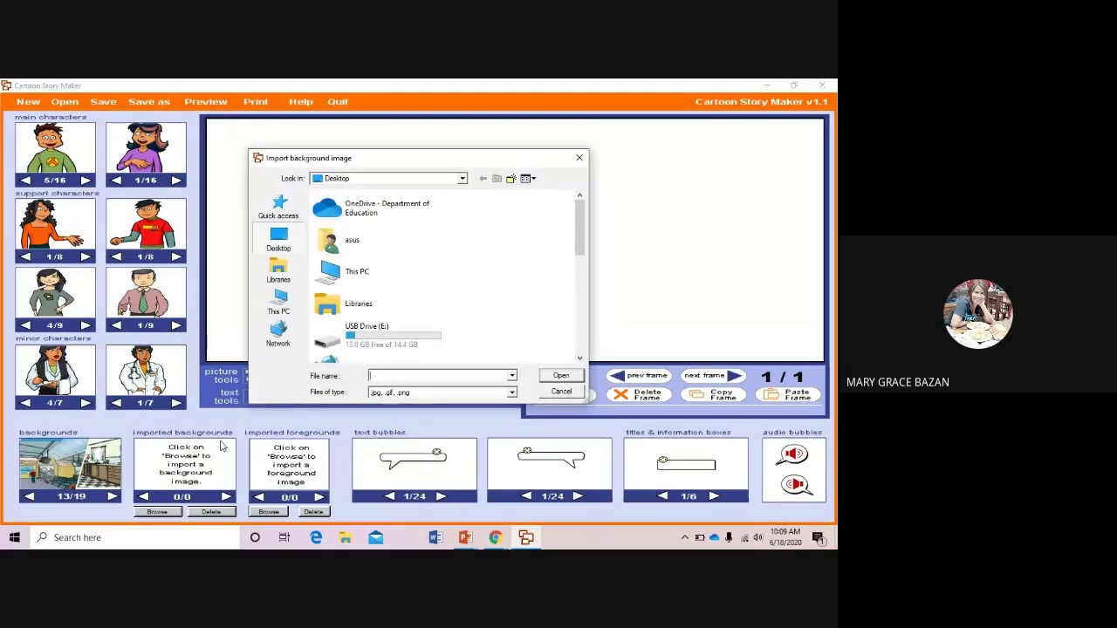
{"action": "left_click", "coordinate": [279, 237]}
{"action": "left_click_drag", "start_coordinate": [583, 257], "coordinate": [583, 346]}
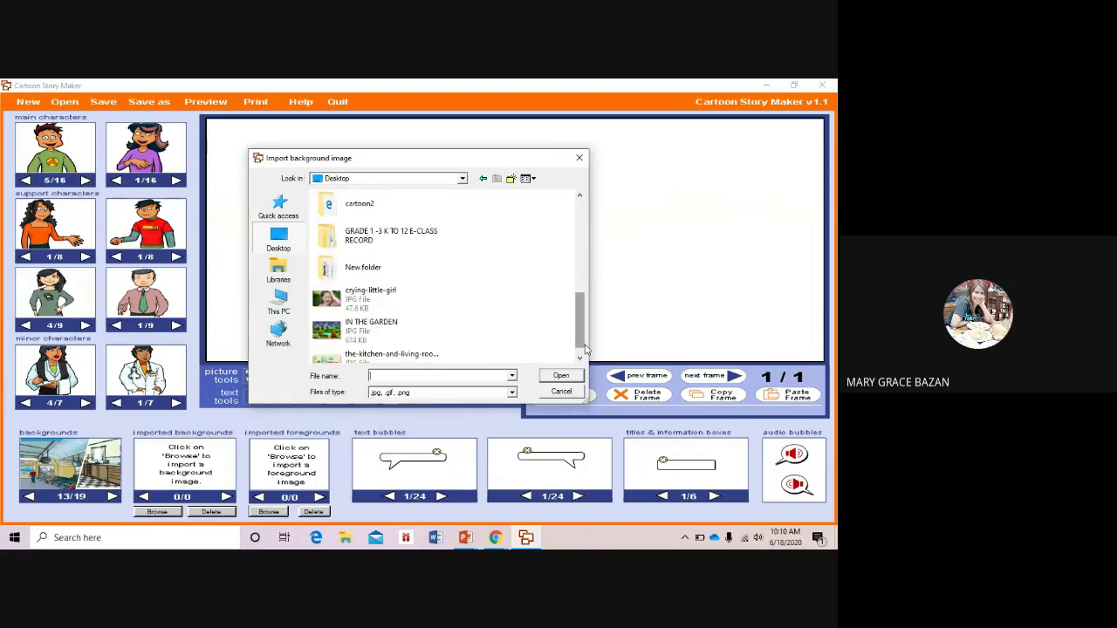
{"action": "left_click", "coordinate": [383, 337]}
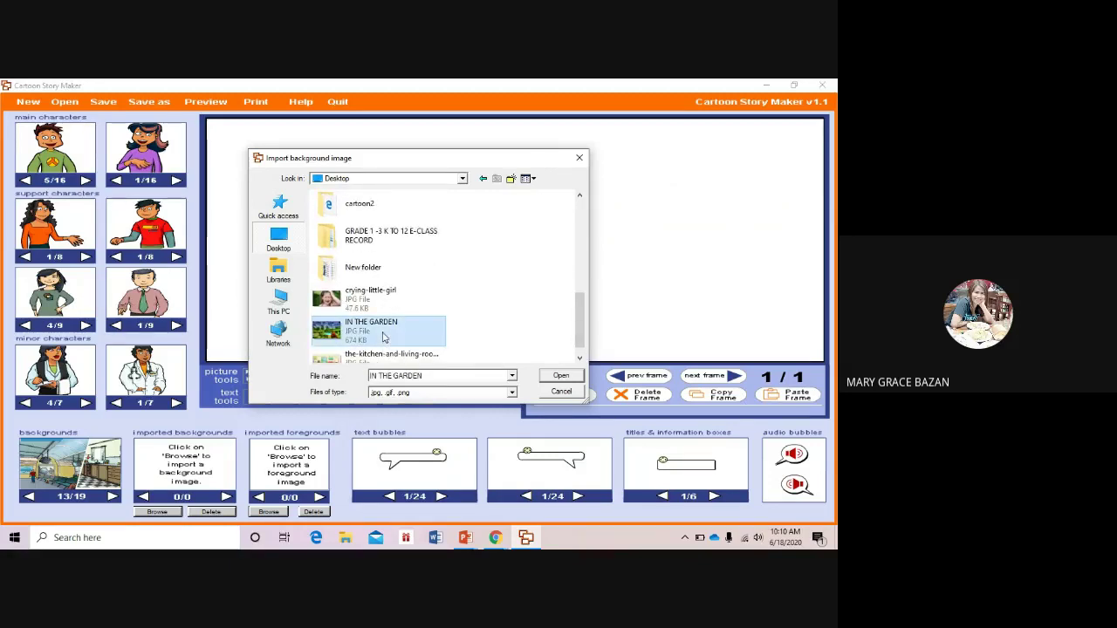
{"action": "double_click", "coordinate": [383, 337]}
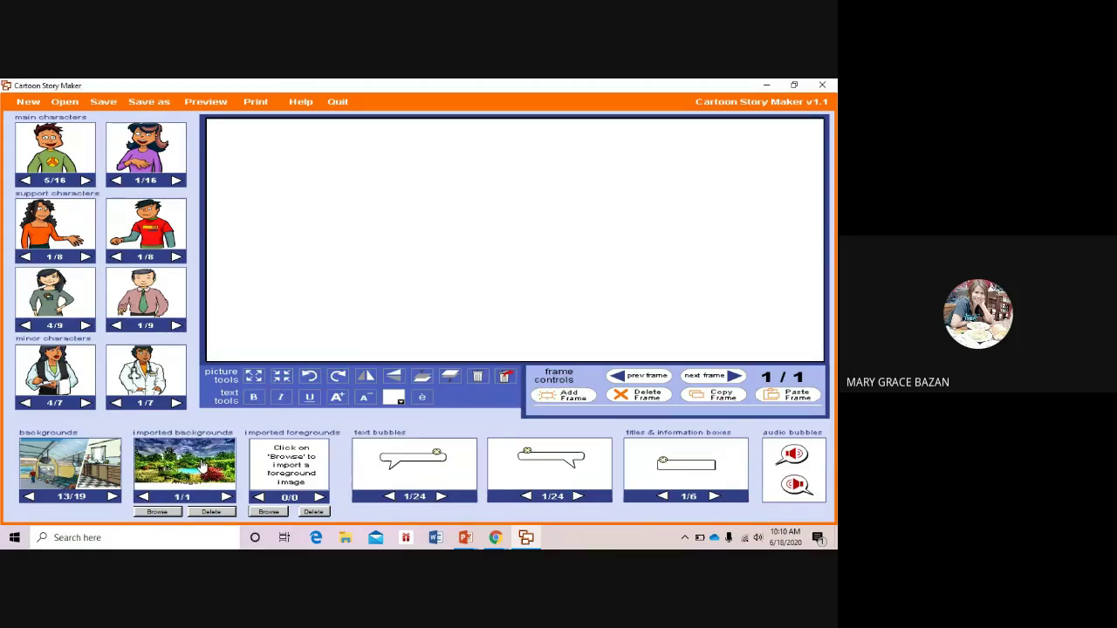
Place the imported garden background in the frame and delete it from the frame again.
{"action": "left_click_drag", "start_coordinate": [202, 466], "coordinate": [353, 310]}
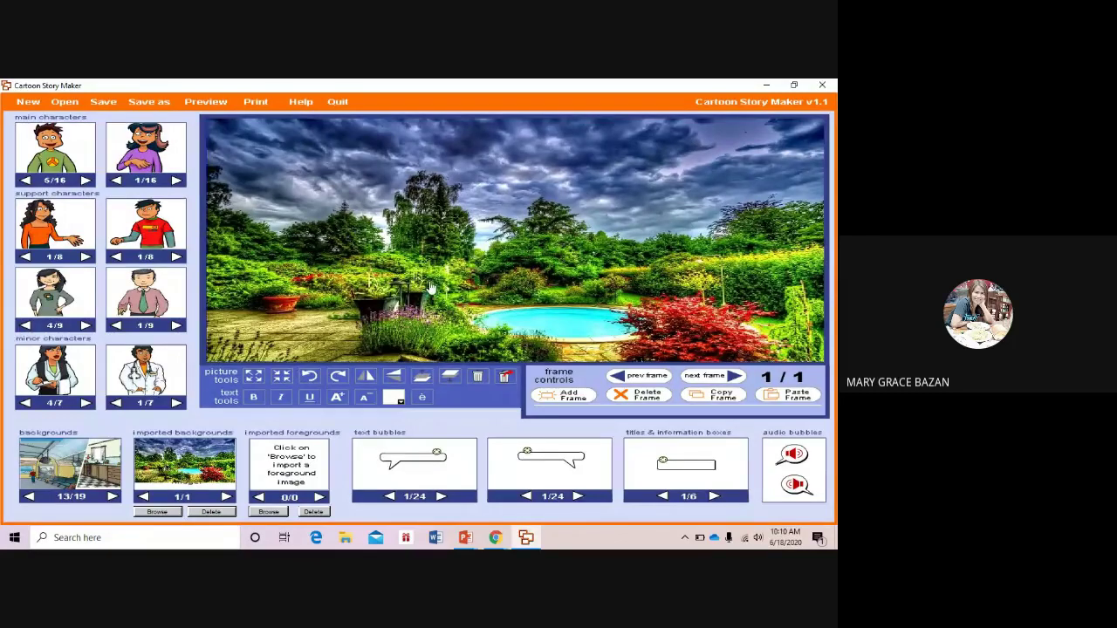
{"action": "left_click", "coordinate": [478, 378]}
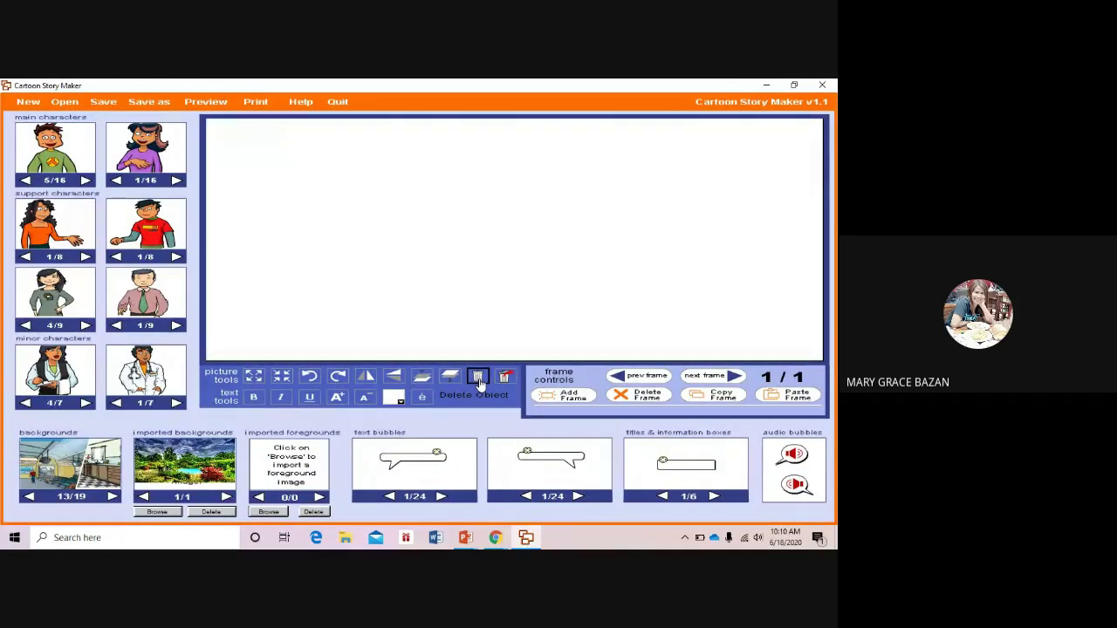
Import the crying-little-girl image from the Desktop as a foreground.
{"action": "left_click", "coordinate": [270, 513]}
{"action": "left_click", "coordinate": [269, 513]}
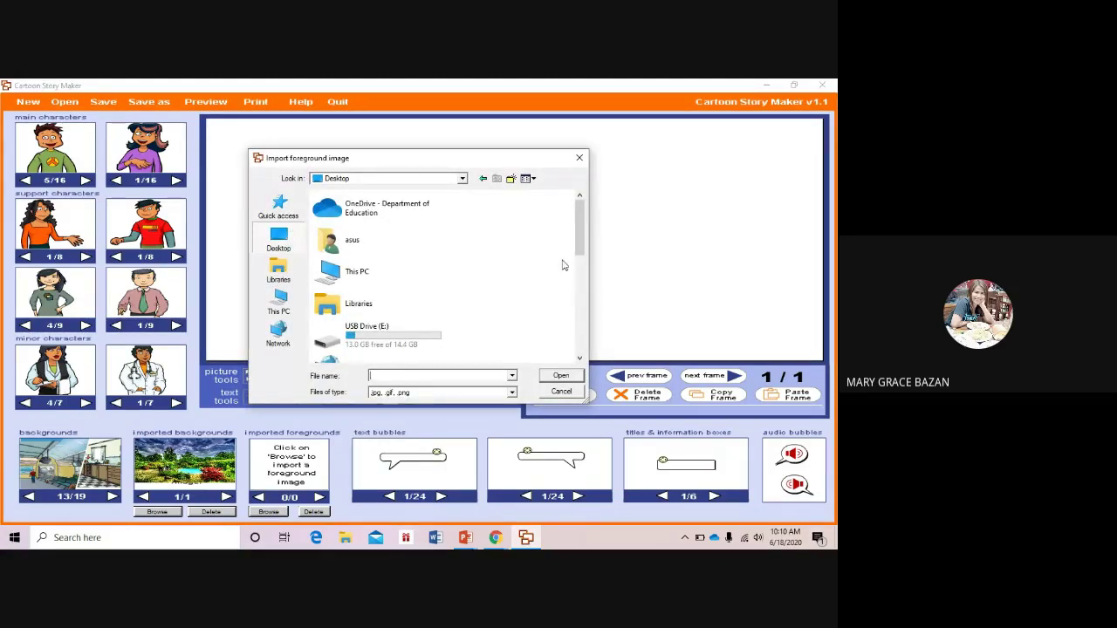
{"action": "left_click", "coordinate": [580, 361]}
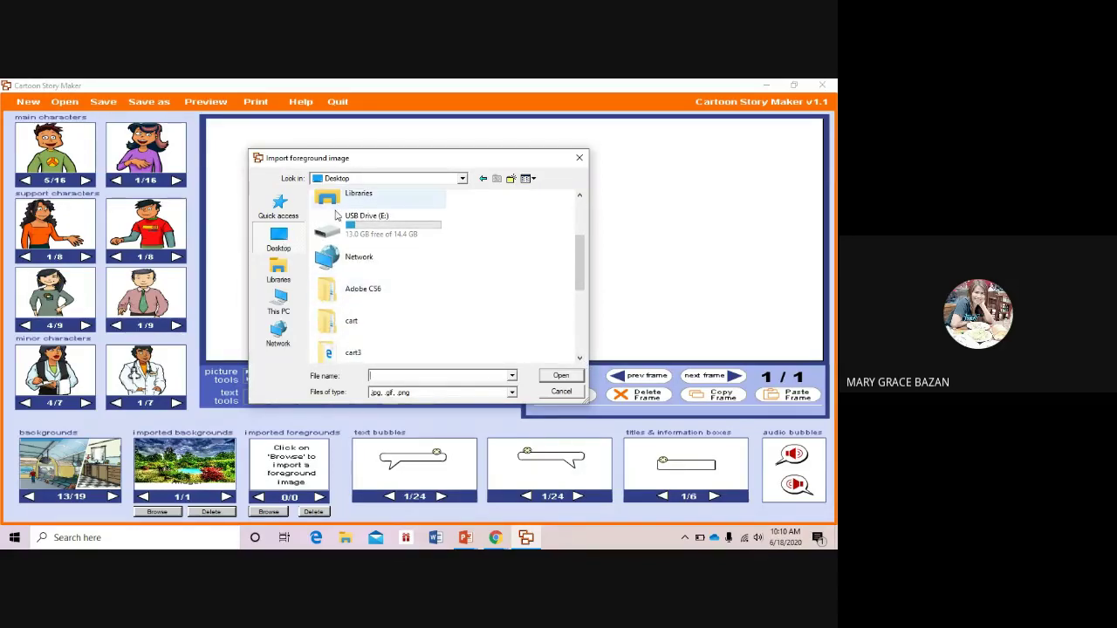
{"action": "left_click", "coordinate": [346, 179]}
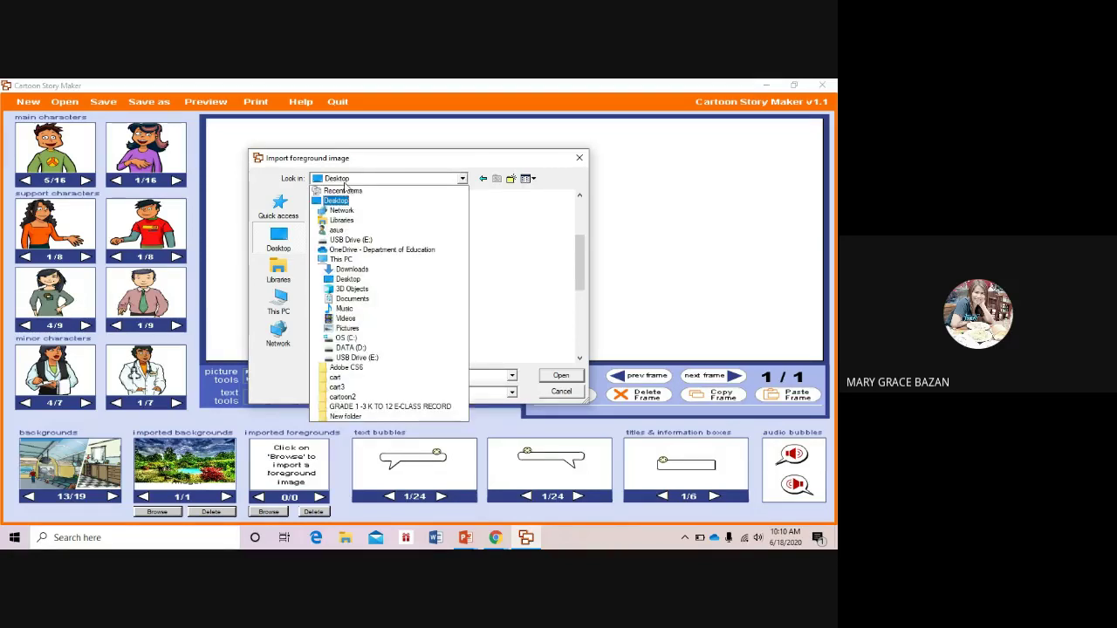
{"action": "left_click", "coordinate": [496, 254]}
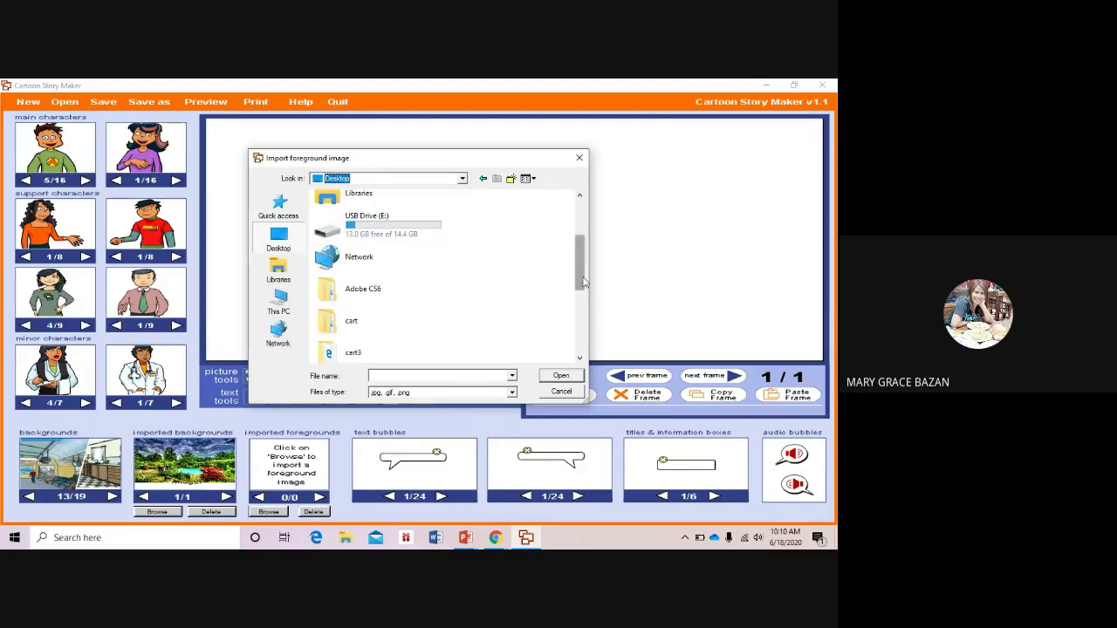
{"action": "left_click_drag", "start_coordinate": [583, 290], "coordinate": [583, 351]}
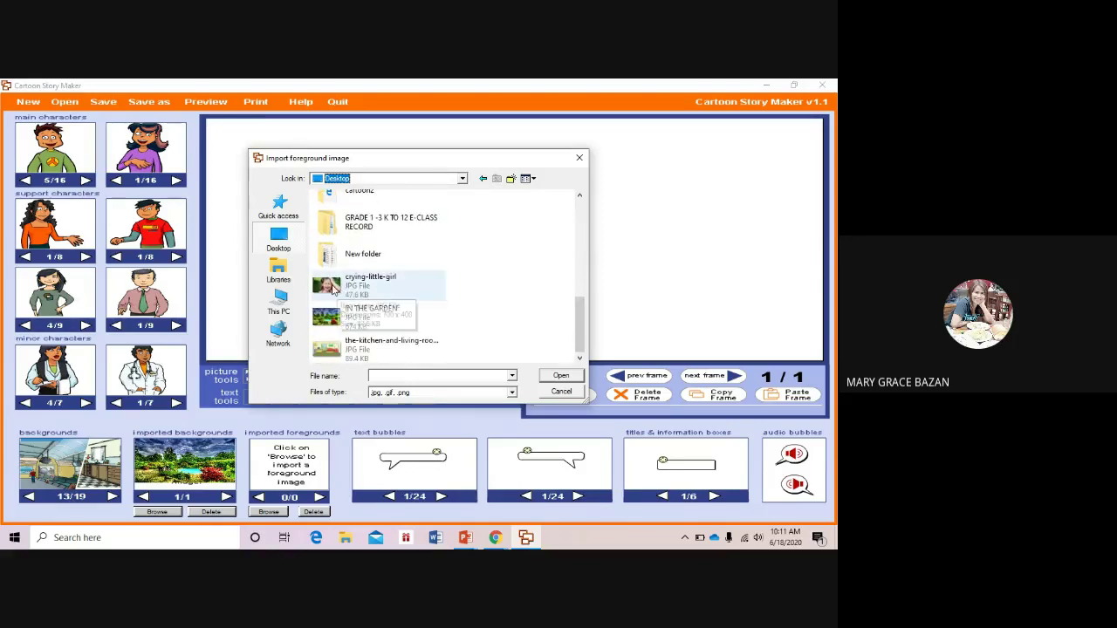
{"action": "left_click", "coordinate": [335, 288]}
{"action": "double_click", "coordinate": [337, 290]}
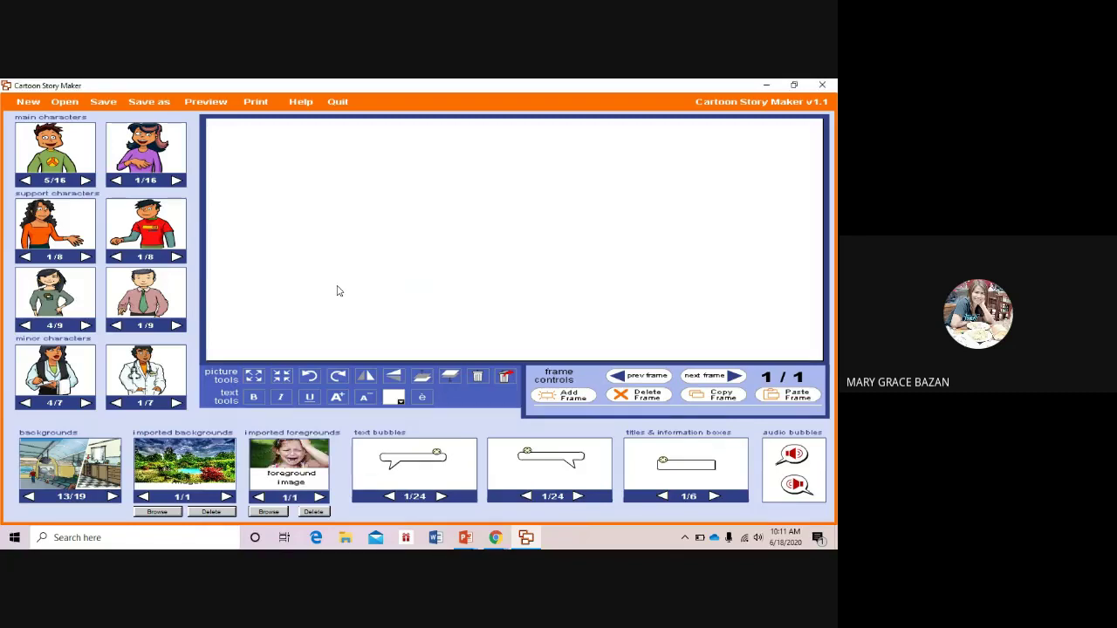
Place the imported girl picture in the frame, shrunk to less than half the frame's width and positioned in its upper-left area.
{"action": "left_click_drag", "start_coordinate": [305, 458], "coordinate": [409, 190]}
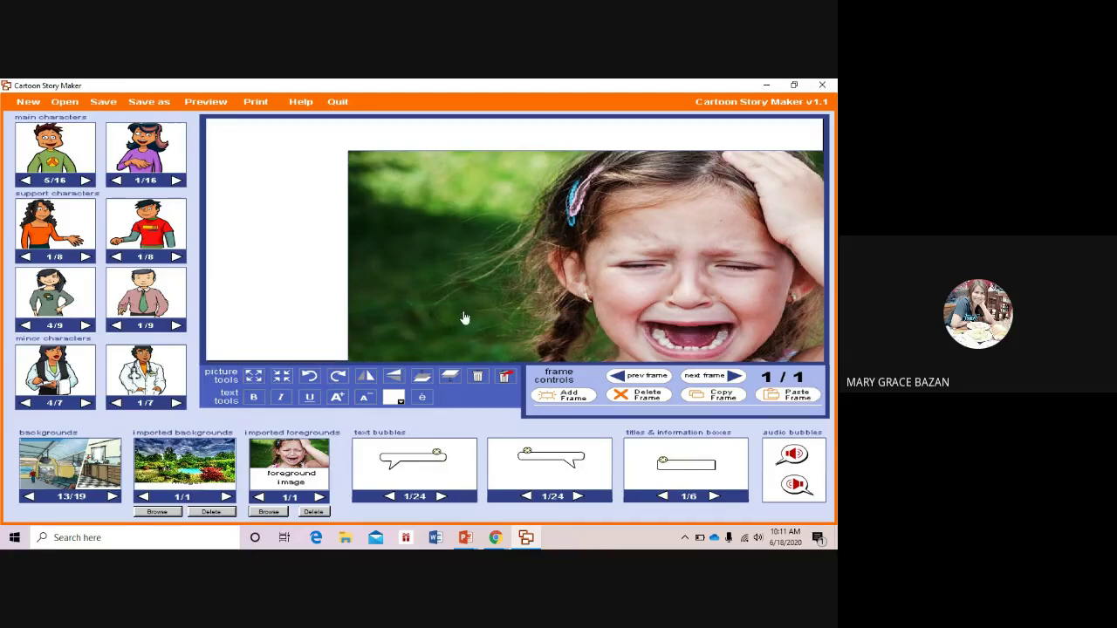
{"action": "left_click", "coordinate": [254, 376]}
{"action": "left_click", "coordinate": [254, 376]}
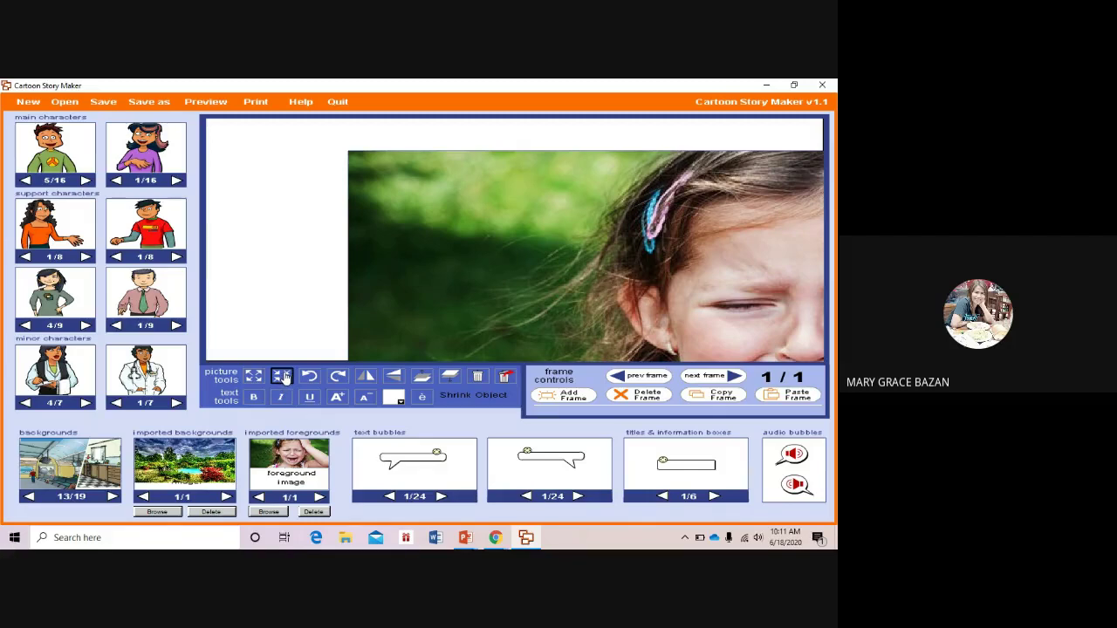
{"action": "left_click", "coordinate": [281, 376]}
{"action": "left_click", "coordinate": [281, 376]}
{"action": "left_click", "coordinate": [281, 376]}
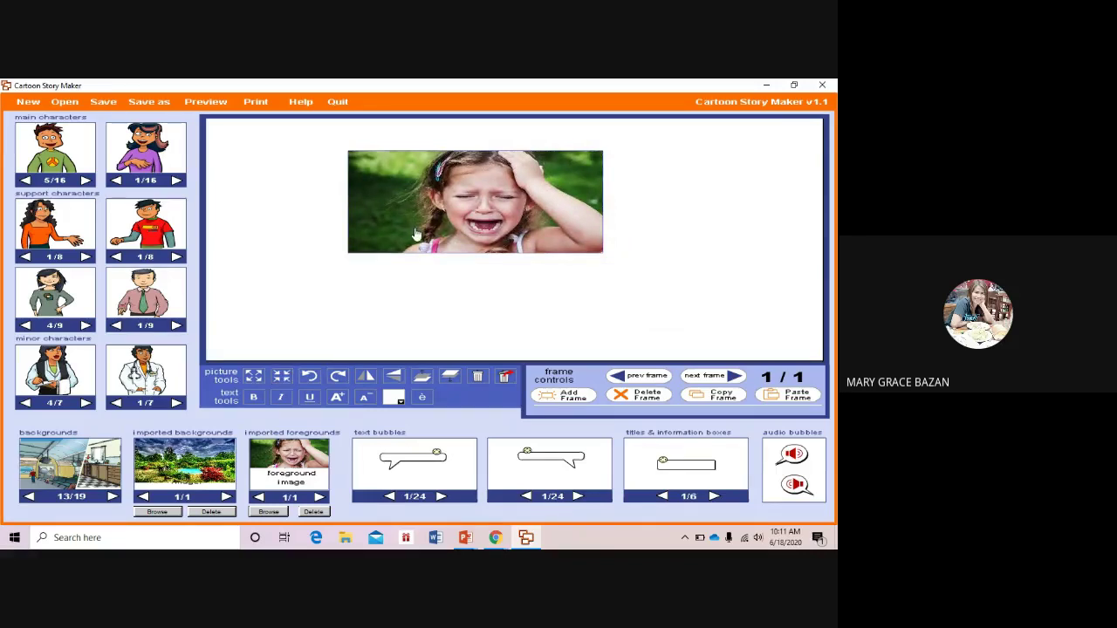
{"action": "left_click_drag", "start_coordinate": [411, 230], "coordinate": [321, 231]}
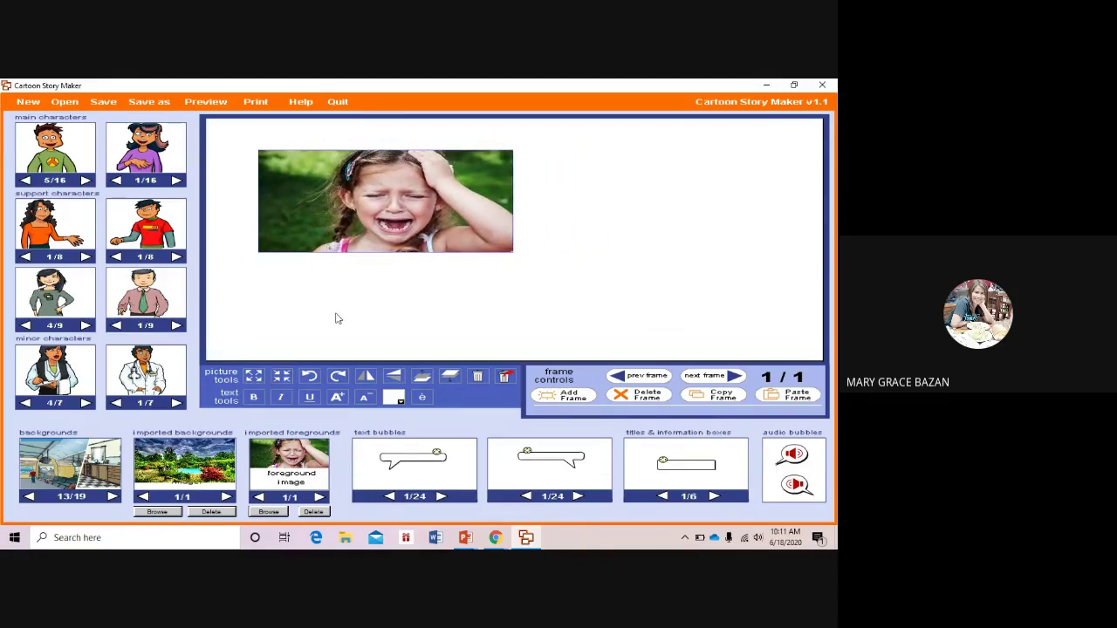
Rotate the girl picture to the left, and back to the right until it tilts clockwise.
{"action": "left_click", "coordinate": [310, 378]}
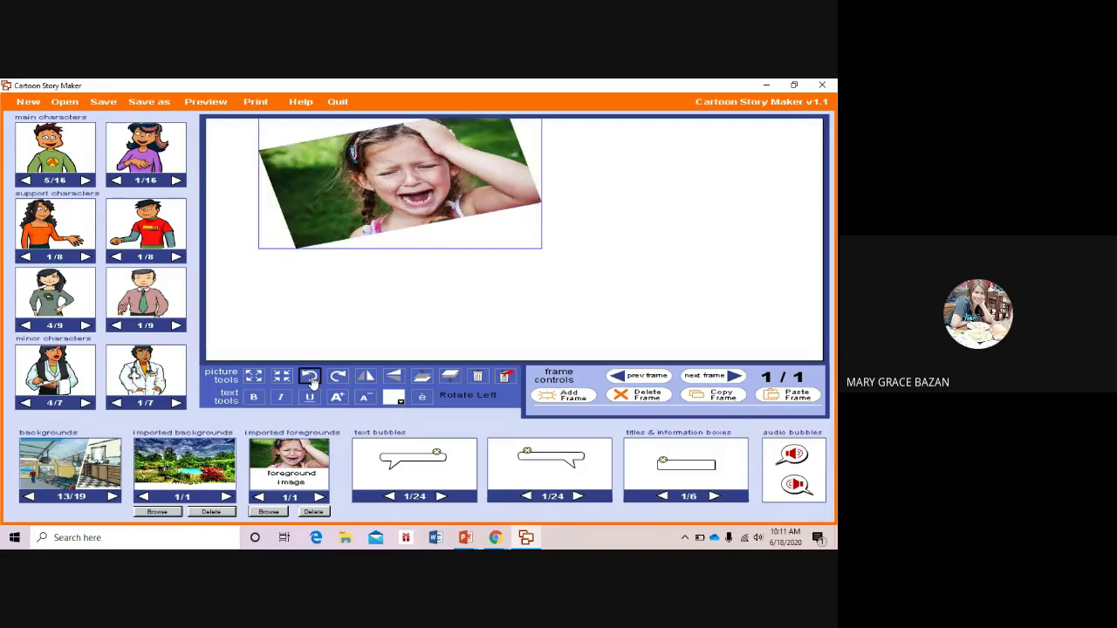
{"action": "left_click", "coordinate": [310, 377]}
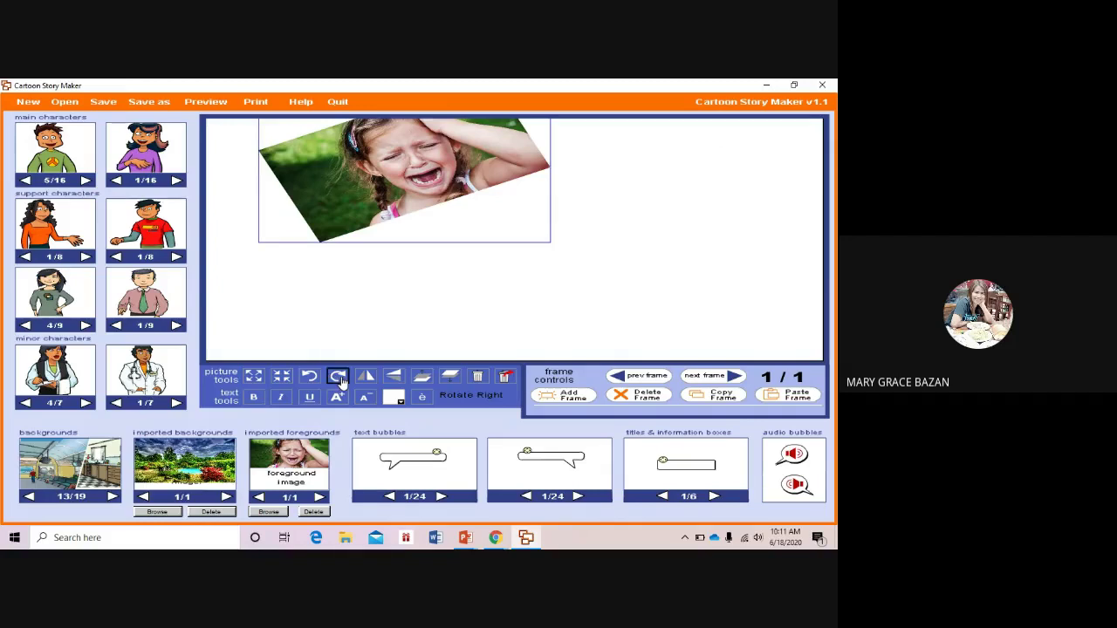
{"action": "left_click", "coordinate": [338, 377]}
{"action": "left_click", "coordinate": [339, 378]}
{"action": "left_click", "coordinate": [339, 378]}
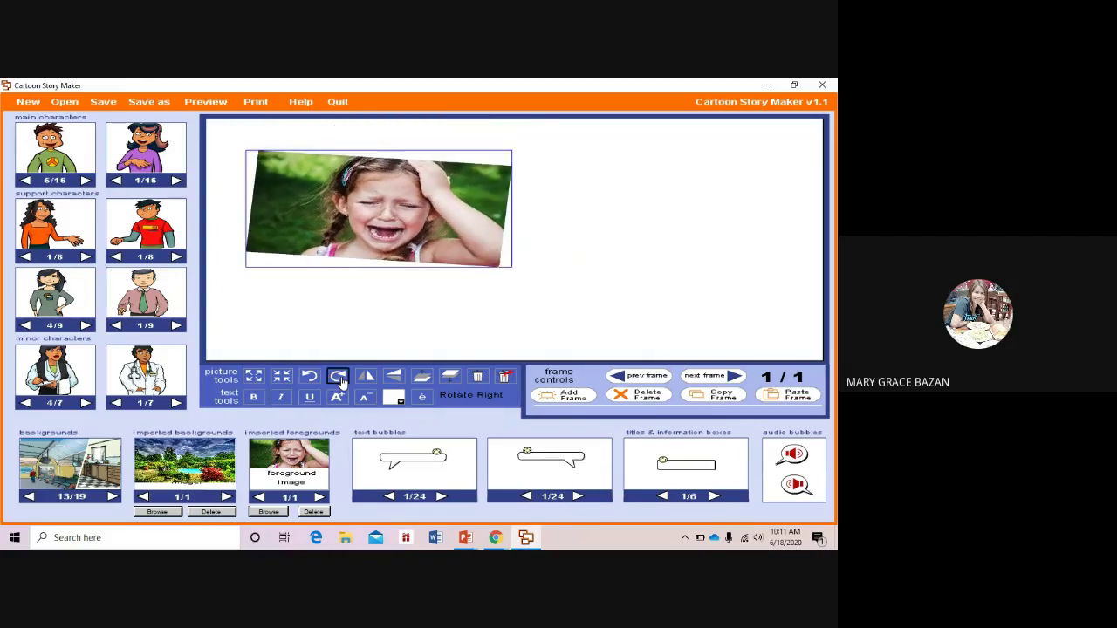
{"action": "left_click", "coordinate": [339, 378]}
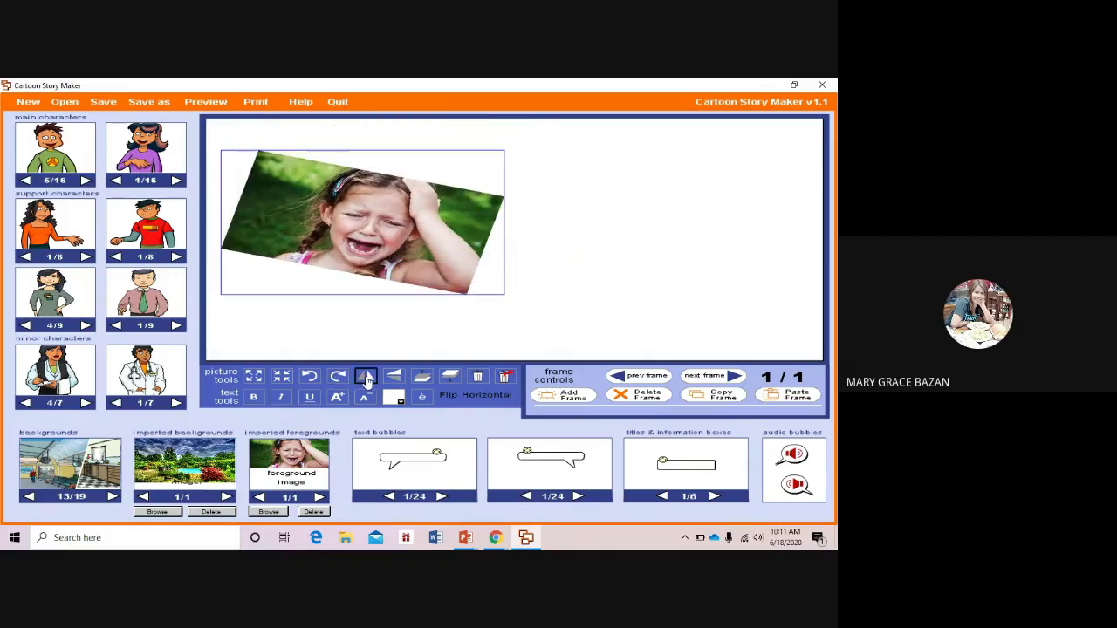
Flip the girl picture horizontally and back, and vertically and back to its upright orientation.
{"action": "left_click", "coordinate": [365, 378]}
{"action": "left_click", "coordinate": [365, 378]}
{"action": "left_click", "coordinate": [367, 378]}
{"action": "left_click", "coordinate": [367, 378]}
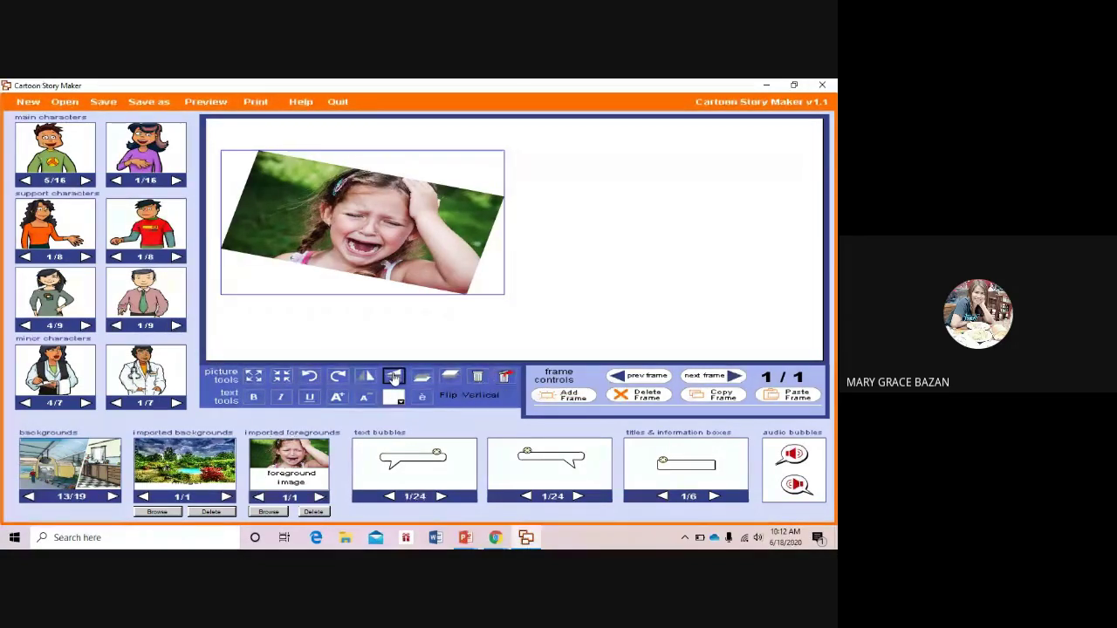
{"action": "left_click", "coordinate": [393, 378]}
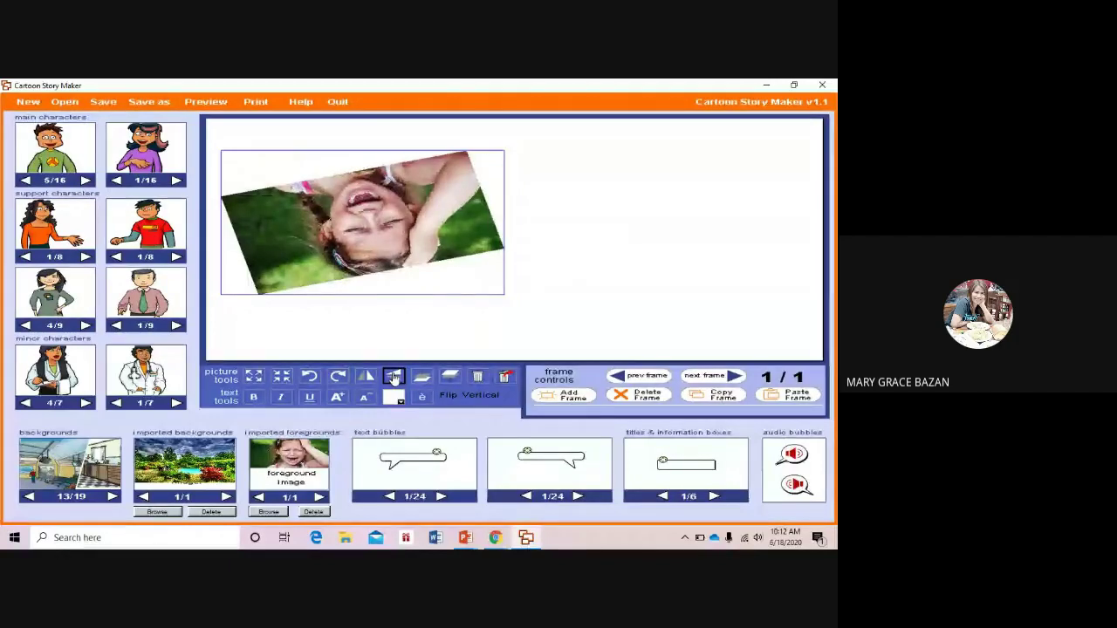
{"action": "left_click", "coordinate": [394, 377]}
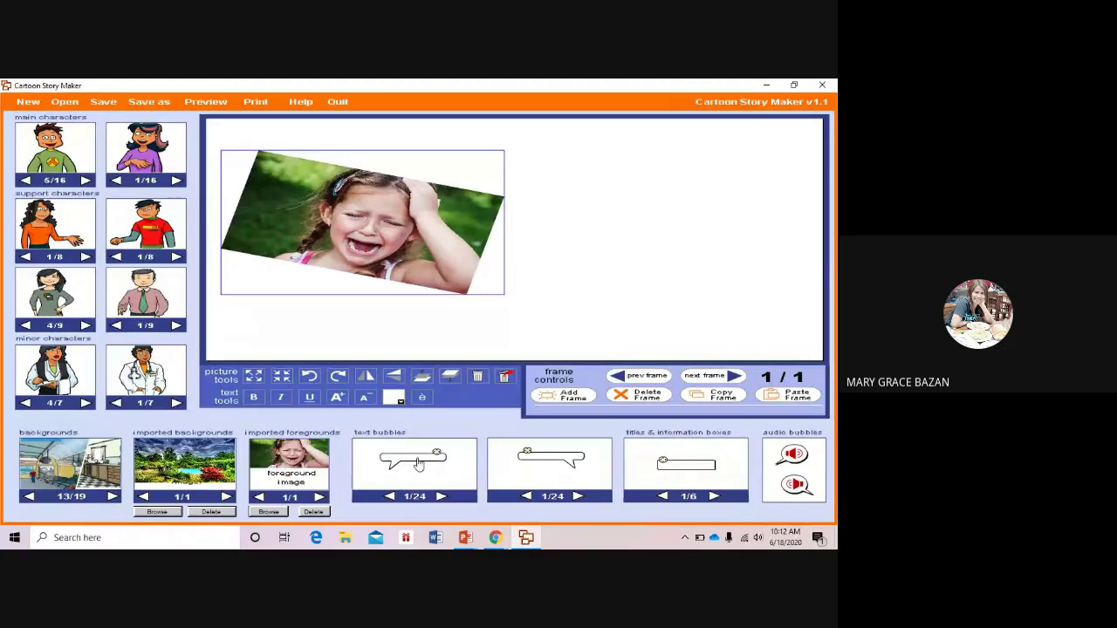
Add a text bubble to the upper right of the girl picture and replace its placeholder text with "hello".
{"action": "left_click_drag", "start_coordinate": [425, 476], "coordinate": [550, 186]}
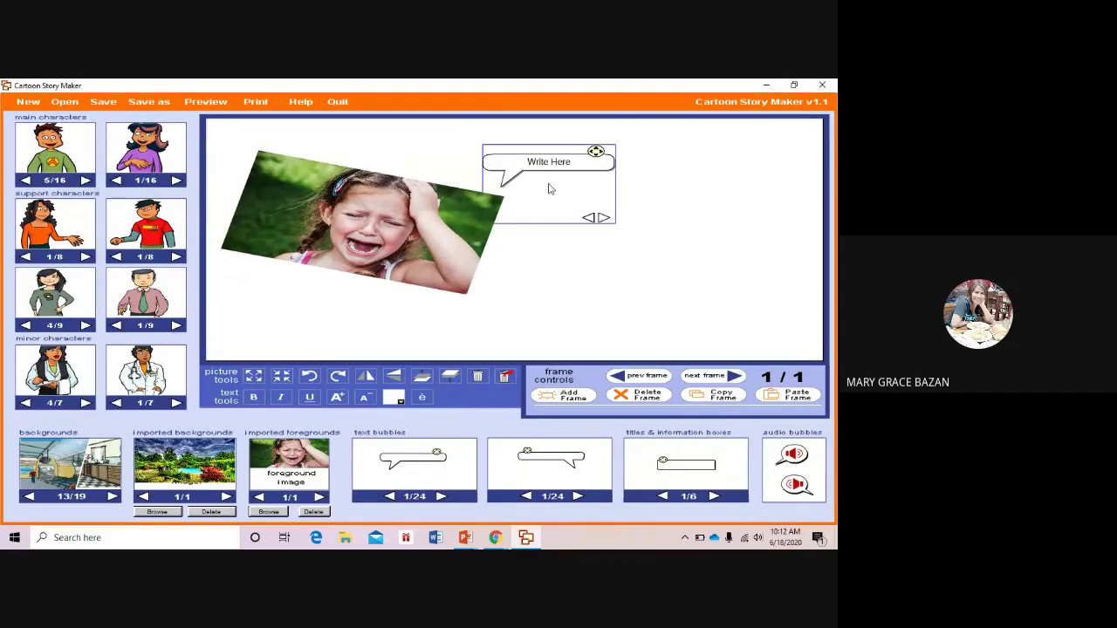
{"action": "left_click", "coordinate": [575, 162]}
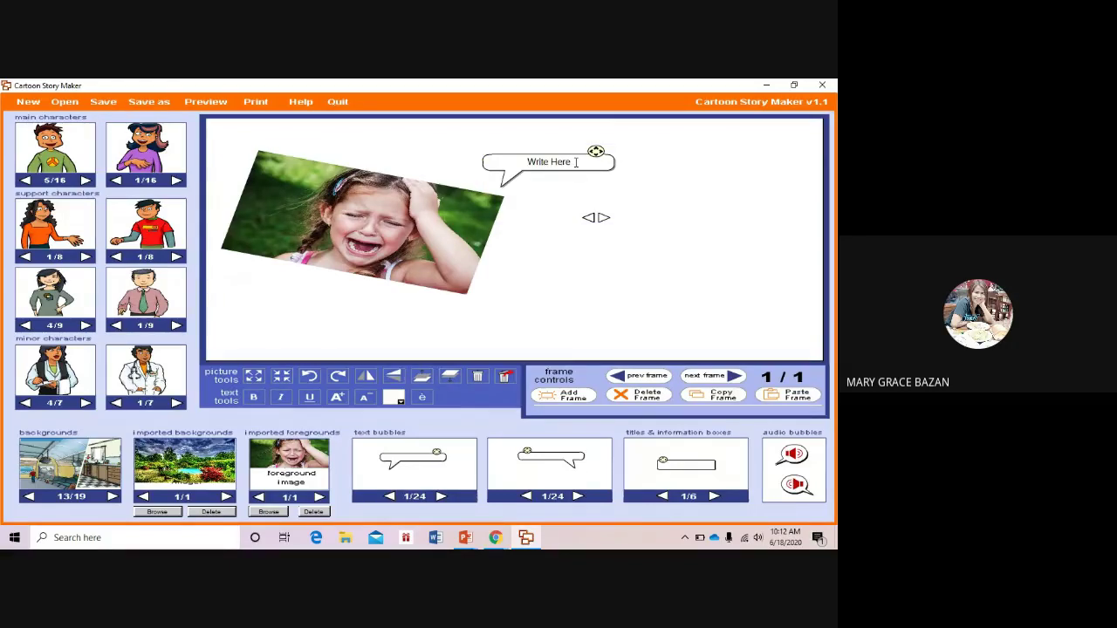
{"action": "key", "text": "BackSpace"}
{"action": "key", "text": "BackSpace"}
{"action": "key", "text": "BackSpace"}
{"action": "key", "text": "BackSpace"}
{"action": "key", "text": "BackSpace"}
{"action": "key", "text": "BackSpace"}
{"action": "key", "text": "BackSpace"}
{"action": "key", "text": "BackSpace"}
{"action": "key", "text": "BackSpace"}
{"action": "type", "text": "hello"}
Try bold formatting on the bubble's "hello" text and set the text in italics.
{"action": "left_click", "coordinate": [255, 398]}
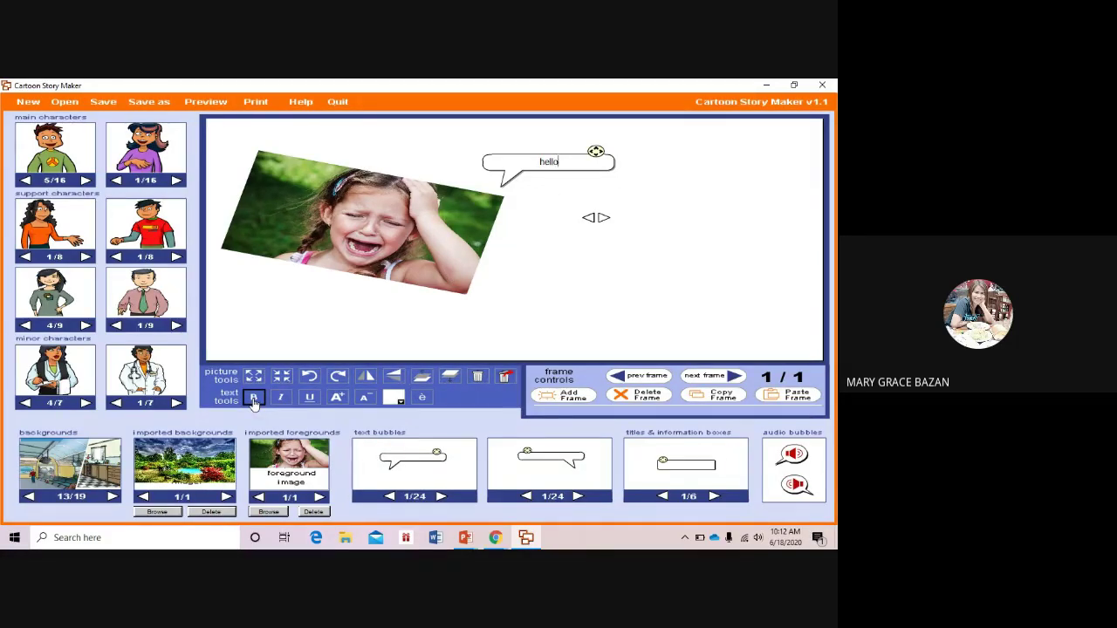
{"action": "left_click", "coordinate": [254, 399]}
{"action": "left_click", "coordinate": [253, 398]}
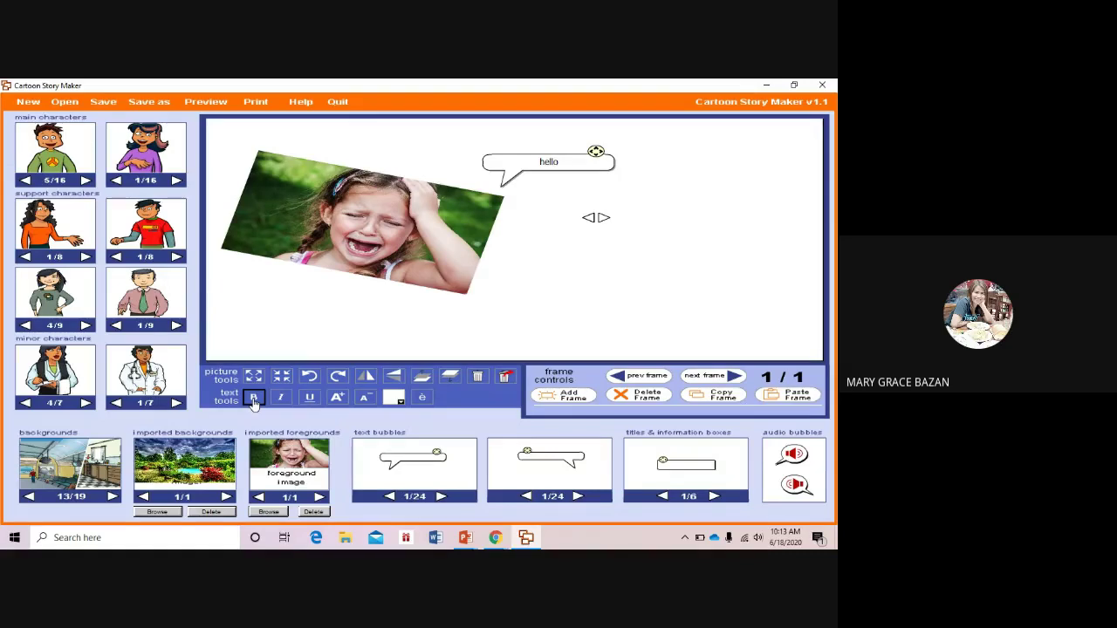
{"action": "left_click", "coordinate": [283, 399]}
Enlarge the "hello" text by five increments and shrink it back by five.
{"action": "left_click", "coordinate": [340, 402]}
{"action": "left_click", "coordinate": [339, 400]}
{"action": "left_click", "coordinate": [340, 400]}
{"action": "left_click", "coordinate": [339, 401]}
{"action": "left_click", "coordinate": [339, 402]}
{"action": "left_click", "coordinate": [366, 400]}
{"action": "left_click", "coordinate": [367, 400]}
{"action": "left_click", "coordinate": [366, 399]}
{"action": "left_click", "coordinate": [367, 399]}
{"action": "left_click", "coordinate": [366, 399]}
Recolour the "hello" text bright green, and change it to dark red.
{"action": "left_click", "coordinate": [398, 403]}
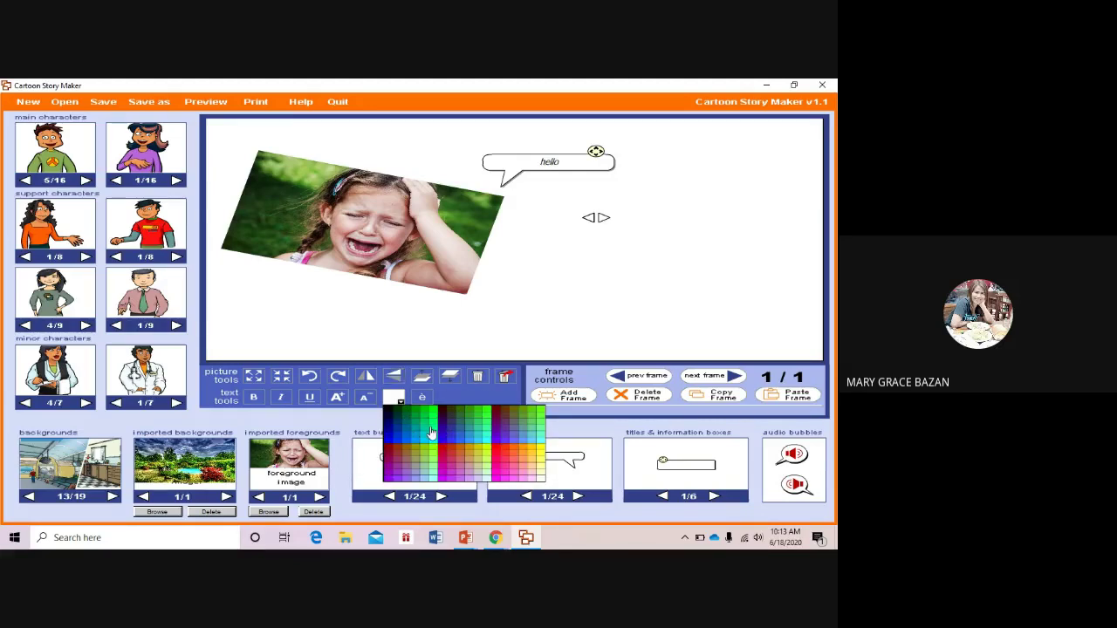
{"action": "left_click", "coordinate": [430, 433]}
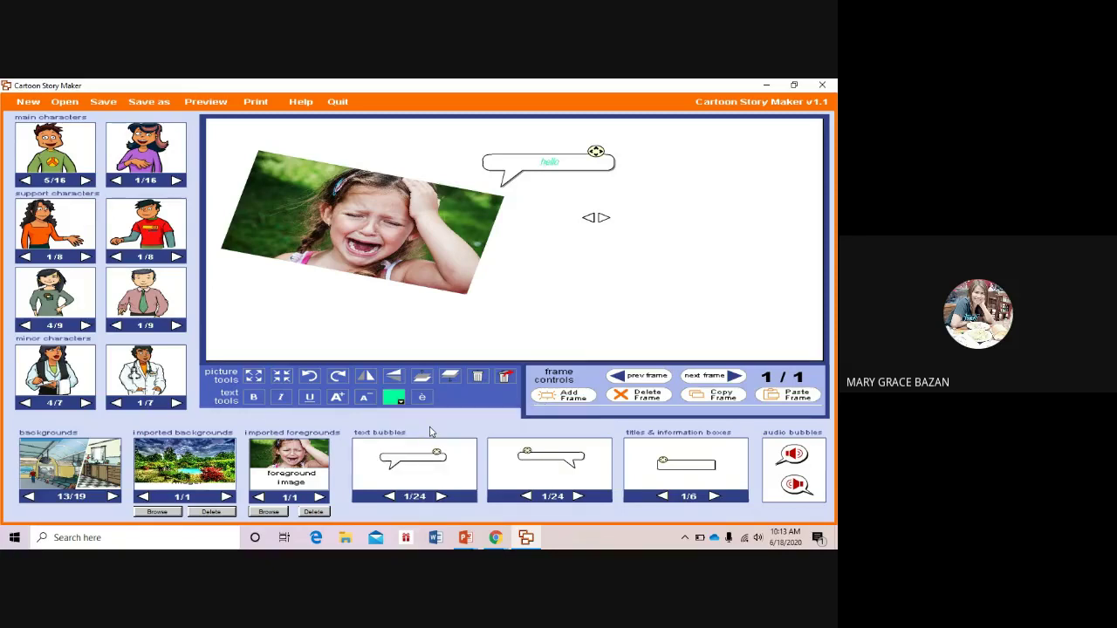
{"action": "left_click", "coordinate": [402, 403]}
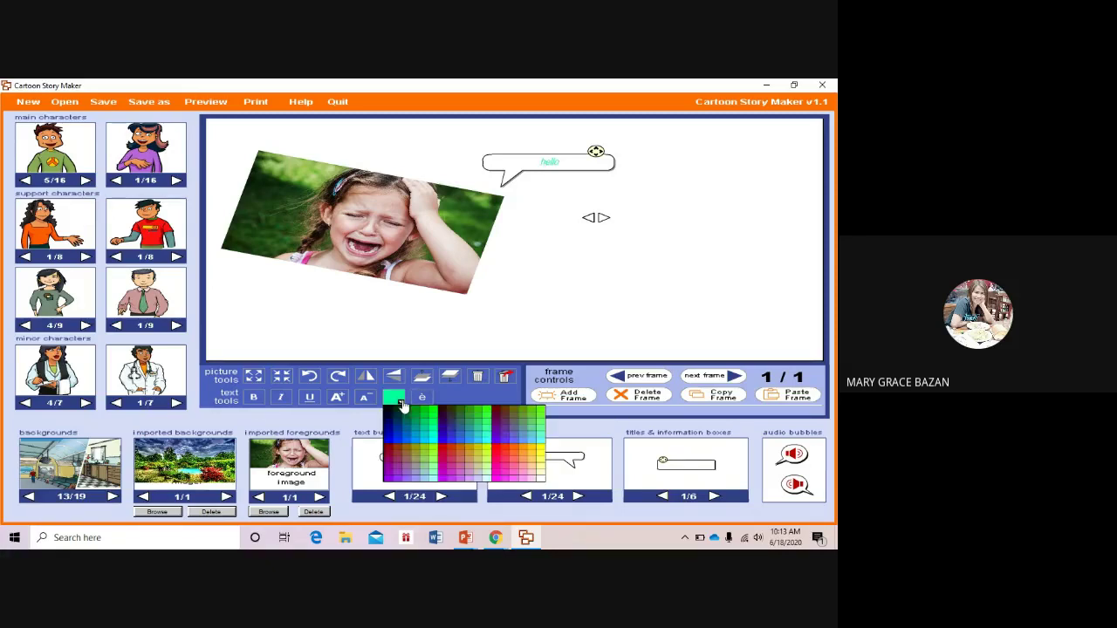
{"action": "left_click", "coordinate": [389, 455]}
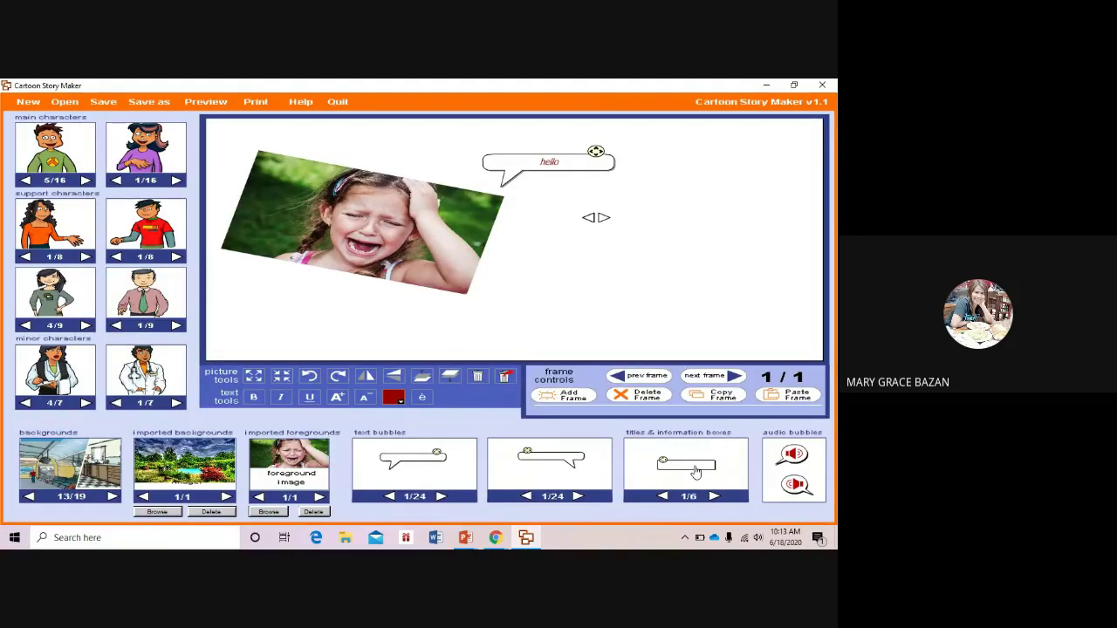
Add an information box over the girl picture's upper edge with the text "the little girl is crying".
{"action": "left_click_drag", "start_coordinate": [695, 471], "coordinate": [428, 173]}
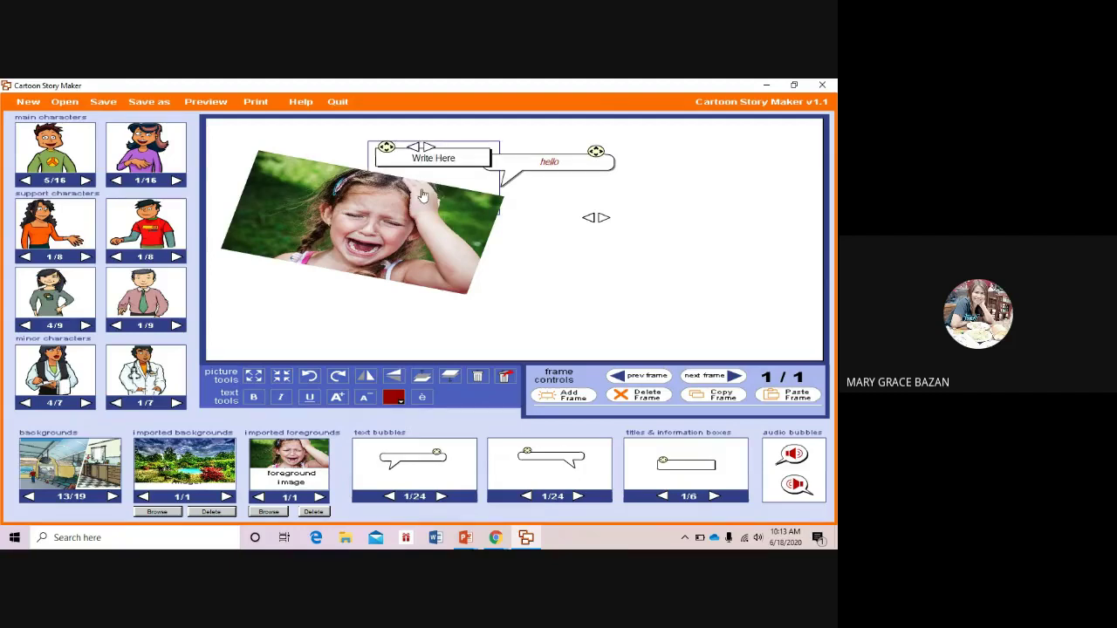
{"action": "left_click", "coordinate": [449, 158]}
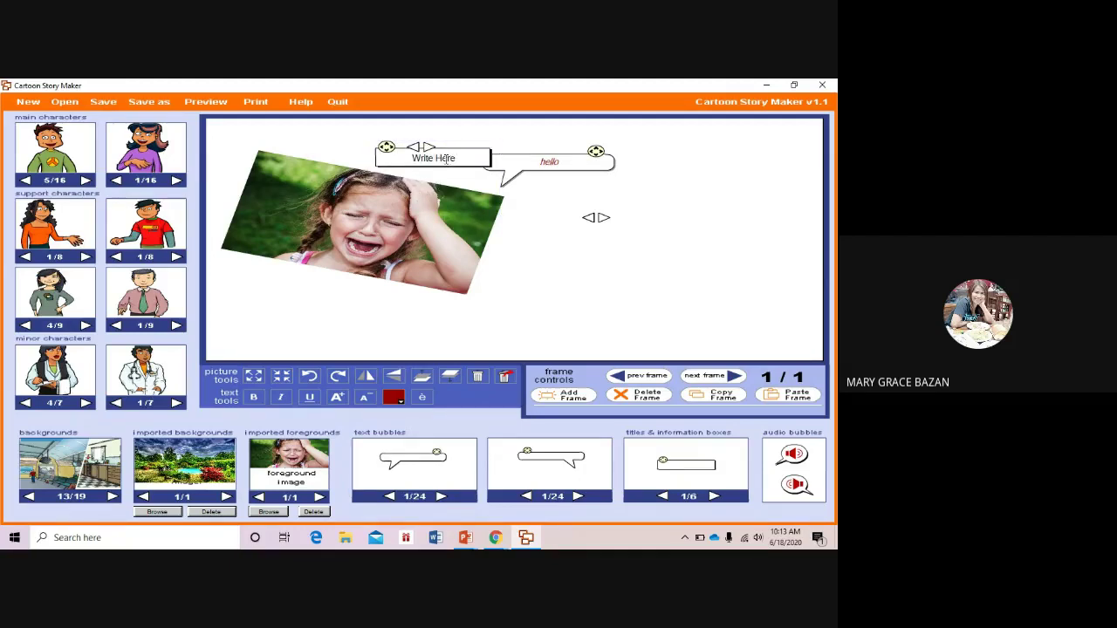
{"action": "left_click_drag", "start_coordinate": [448, 157], "coordinate": [413, 158]}
{"action": "key", "text": "BackSpace"}
{"action": "type", "text": "the little is crying"}
{"action": "left_click", "coordinate": [430, 158]}
{"action": "type", "text": "girl"}
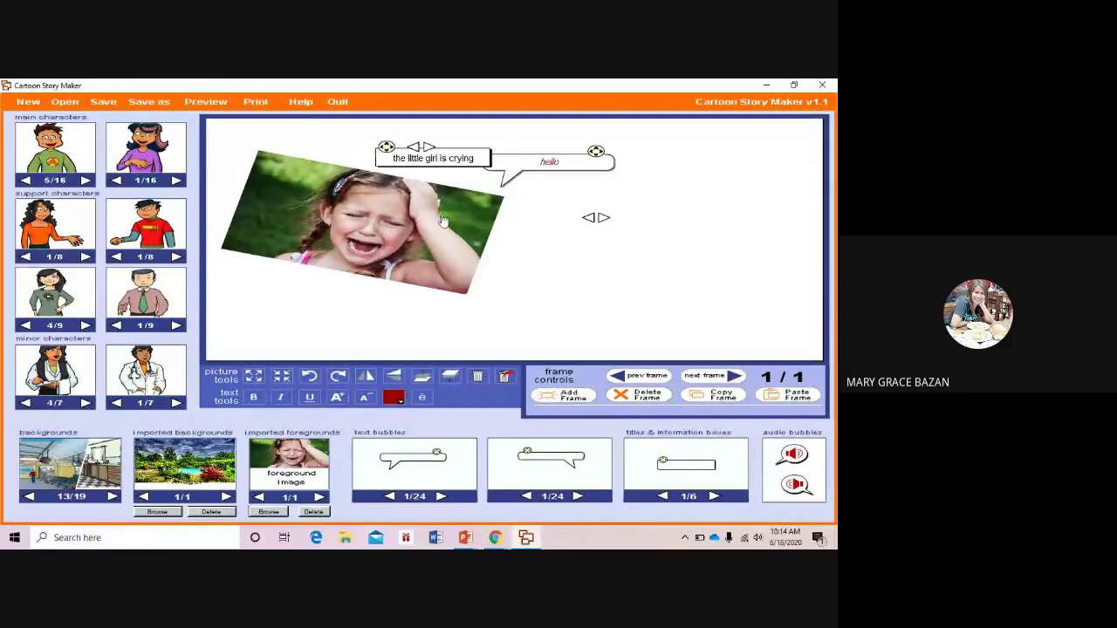
Move the caption box slightly up and to the left, clear of the "hello" bubble.
{"action": "left_click_drag", "start_coordinate": [479, 159], "coordinate": [372, 136]}
{"action": "left_click", "coordinate": [387, 152]}
{"action": "left_click", "coordinate": [387, 147]}
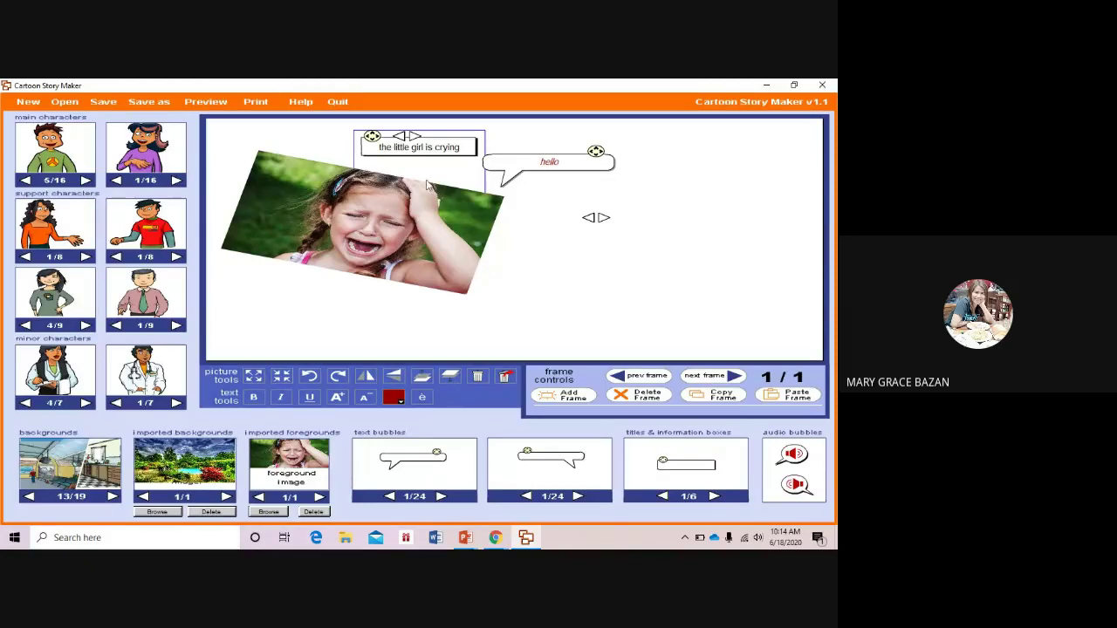
Enlarge the caption box by two size steps, and reduce it to a wide box one line high.
{"action": "left_click", "coordinate": [416, 137]}
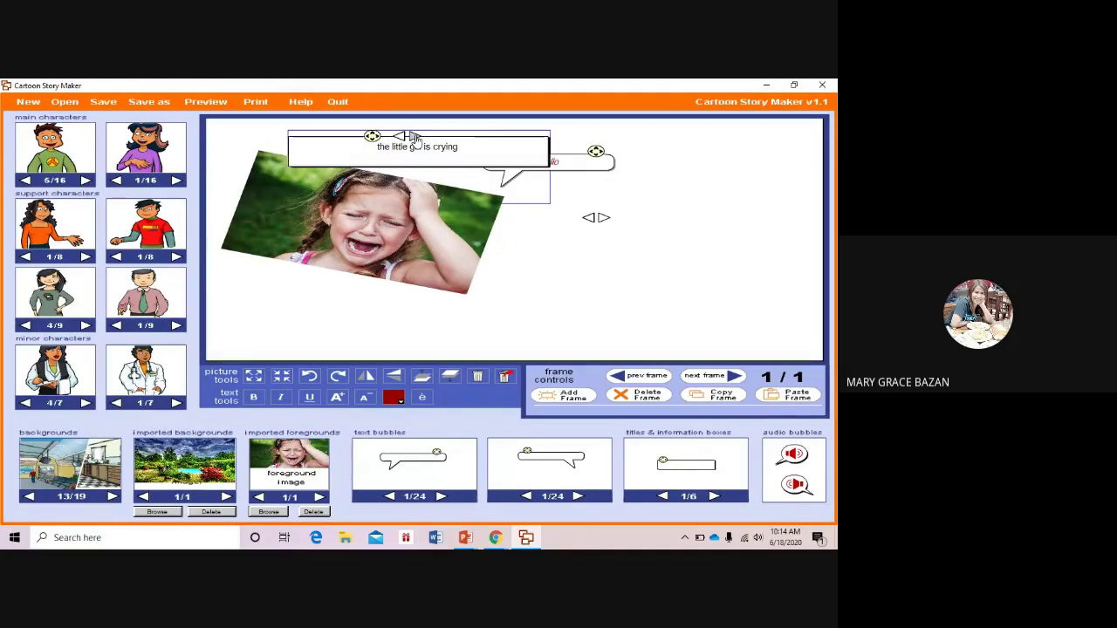
{"action": "left_click", "coordinate": [416, 137]}
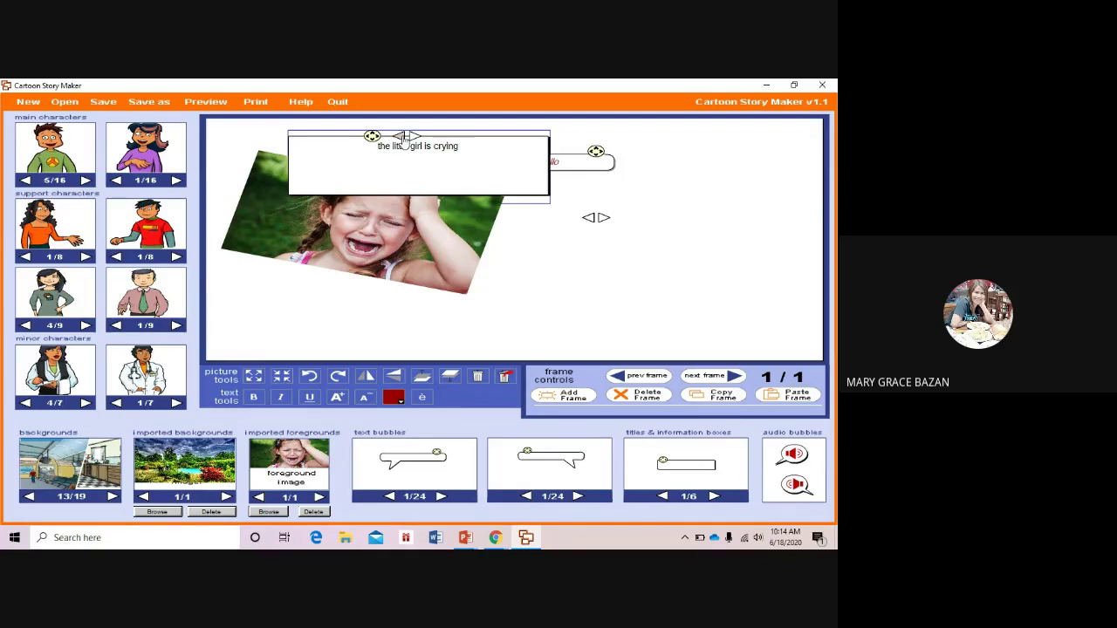
{"action": "left_click", "coordinate": [401, 138]}
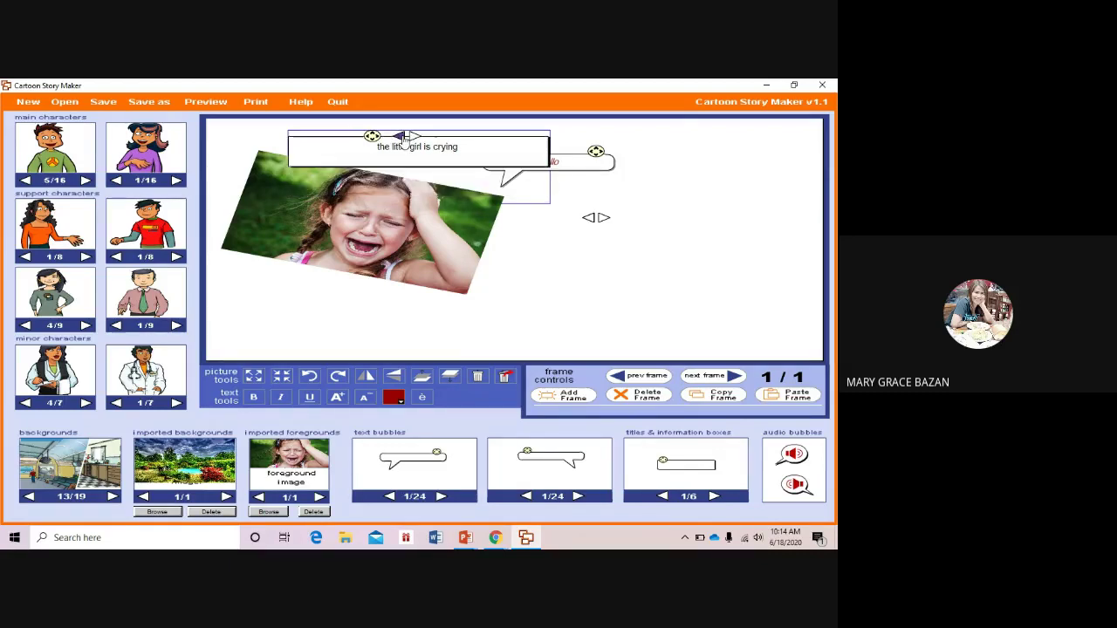
{"action": "left_click", "coordinate": [401, 139]}
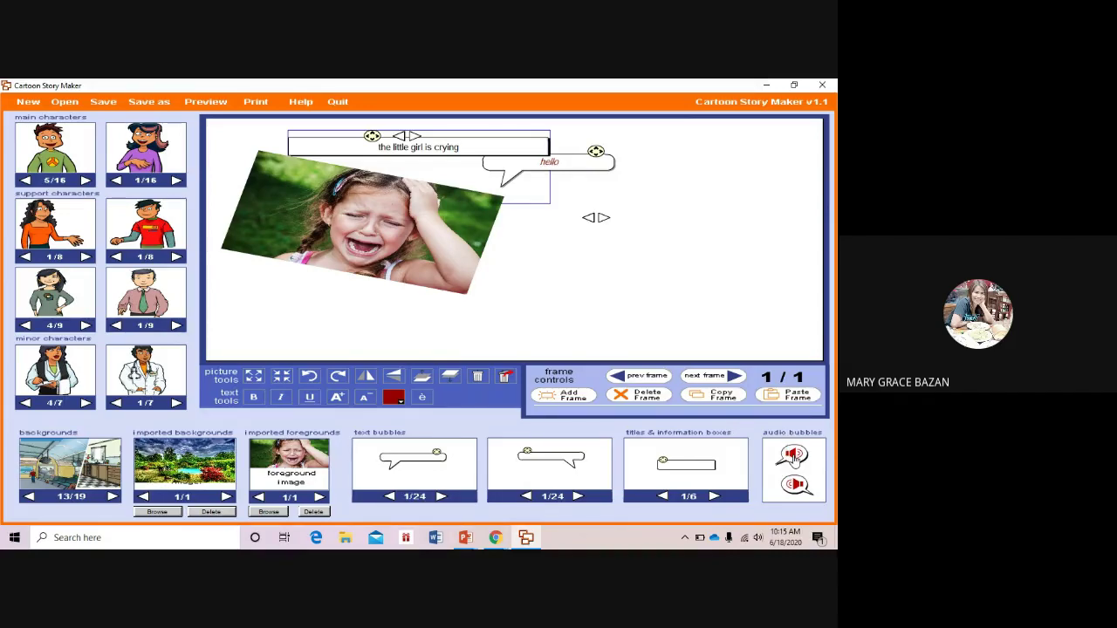
Place an audio bubble beside the girl picture, record and save a new sound for it, and play it back.
{"action": "left_click_drag", "start_coordinate": [793, 457], "coordinate": [536, 221]}
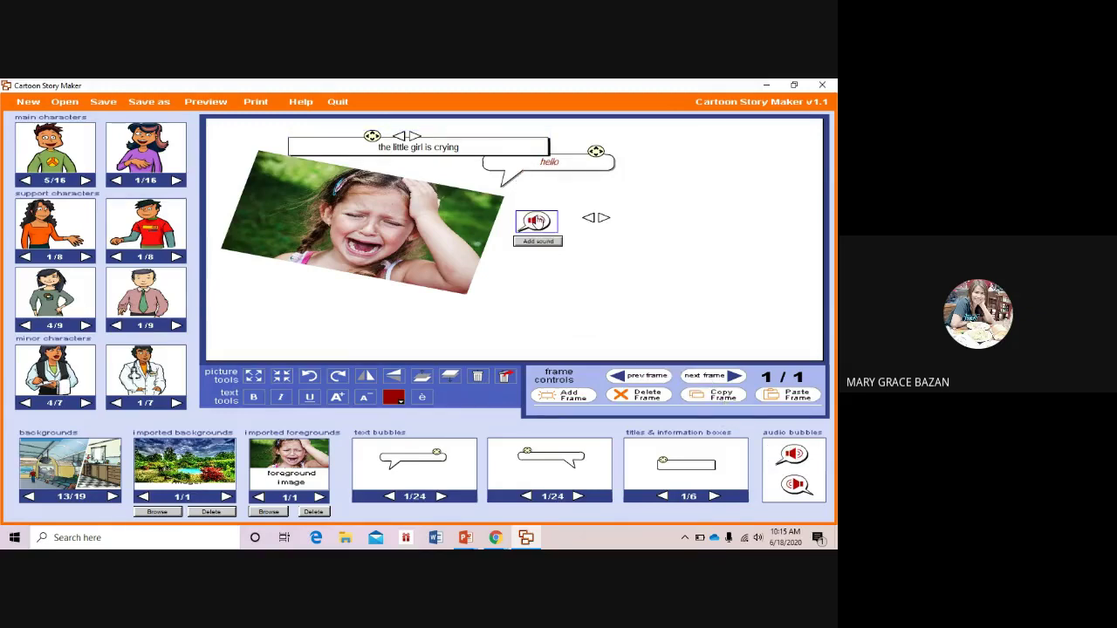
{"action": "left_click", "coordinate": [544, 247]}
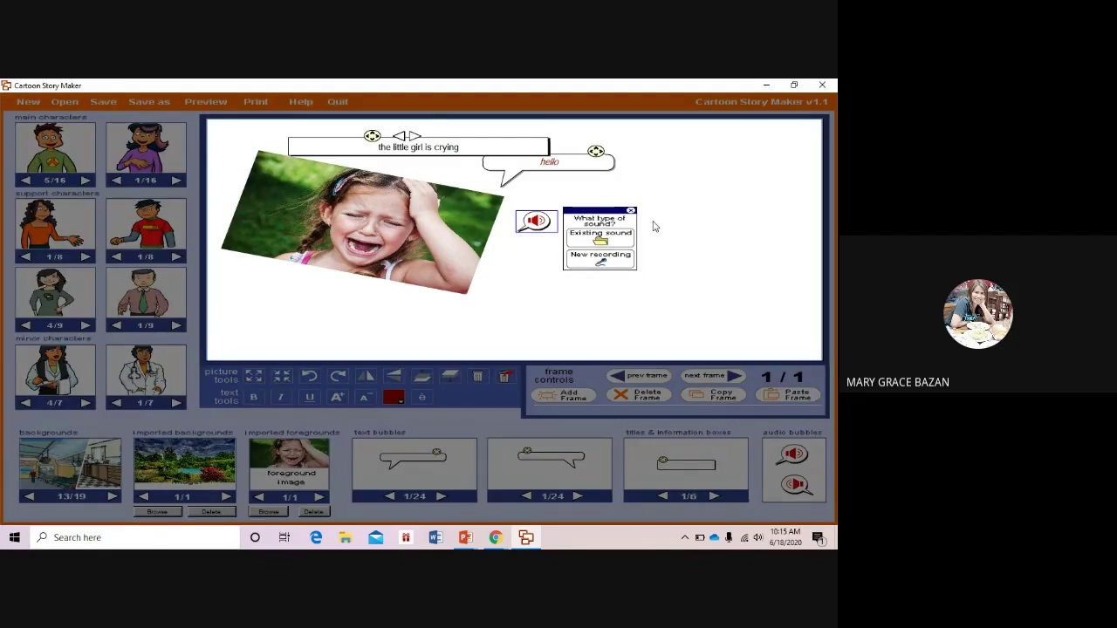
{"action": "left_click", "coordinate": [617, 260]}
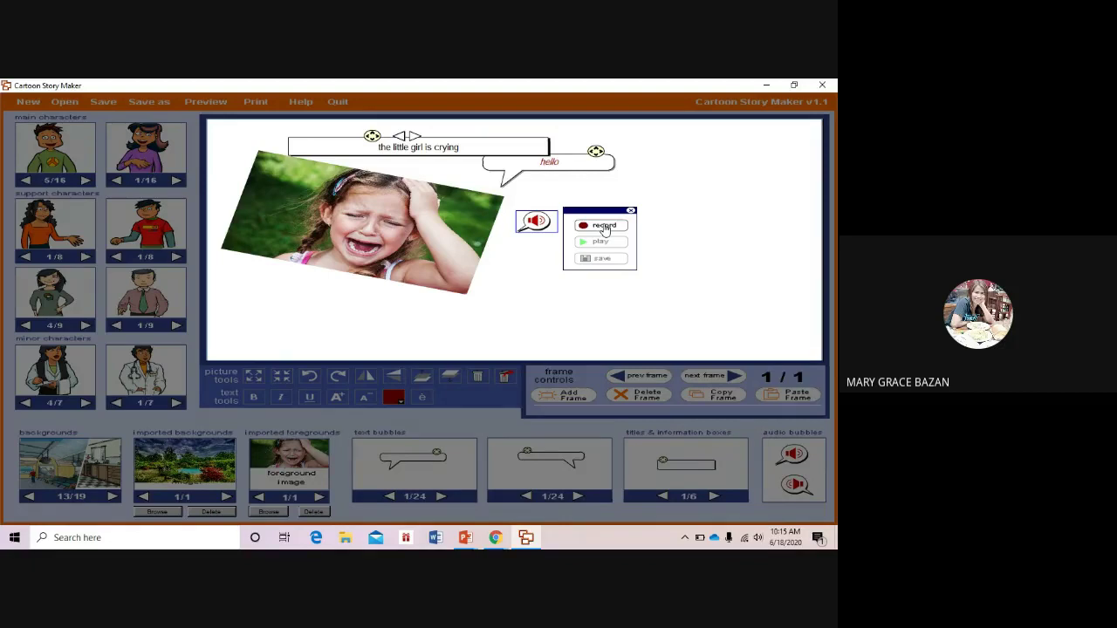
{"action": "left_click", "coordinate": [604, 227]}
{"action": "left_click", "coordinate": [602, 227]}
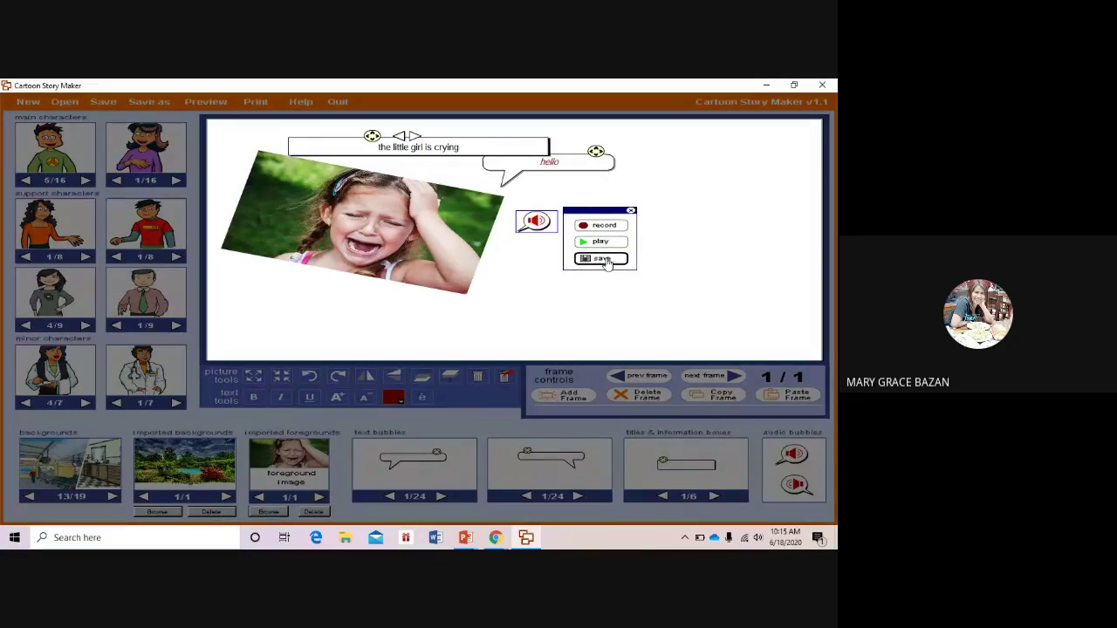
{"action": "left_click", "coordinate": [603, 260]}
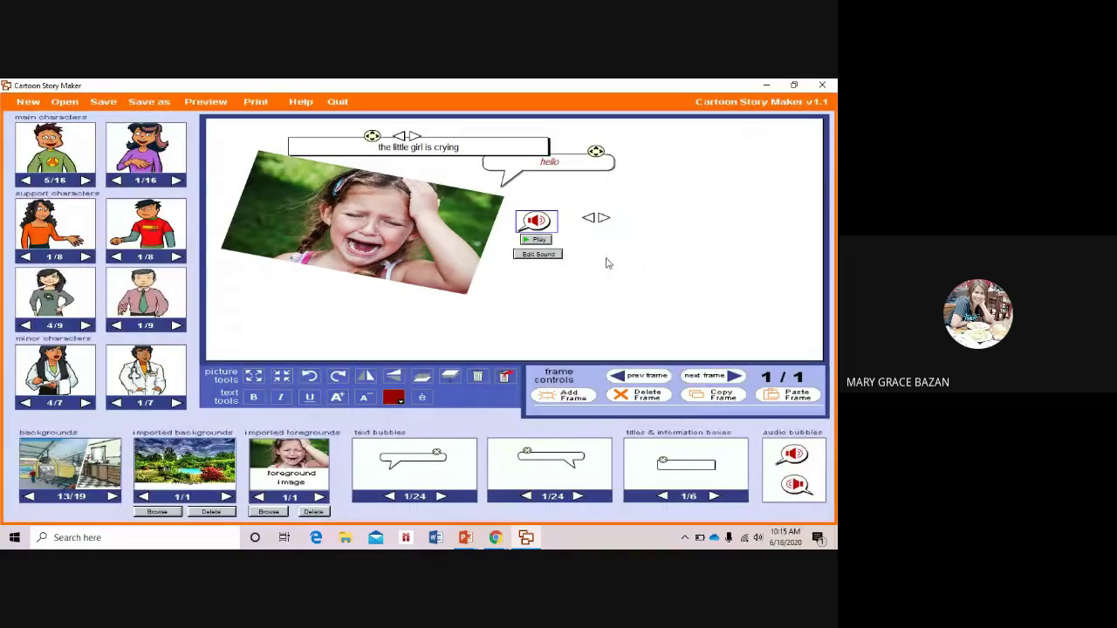
{"action": "left_click", "coordinate": [543, 242]}
Clear the frame by deleting the audio bubble, the caption box, the girl picture and the "hello" bubble.
{"action": "left_click", "coordinate": [479, 378]}
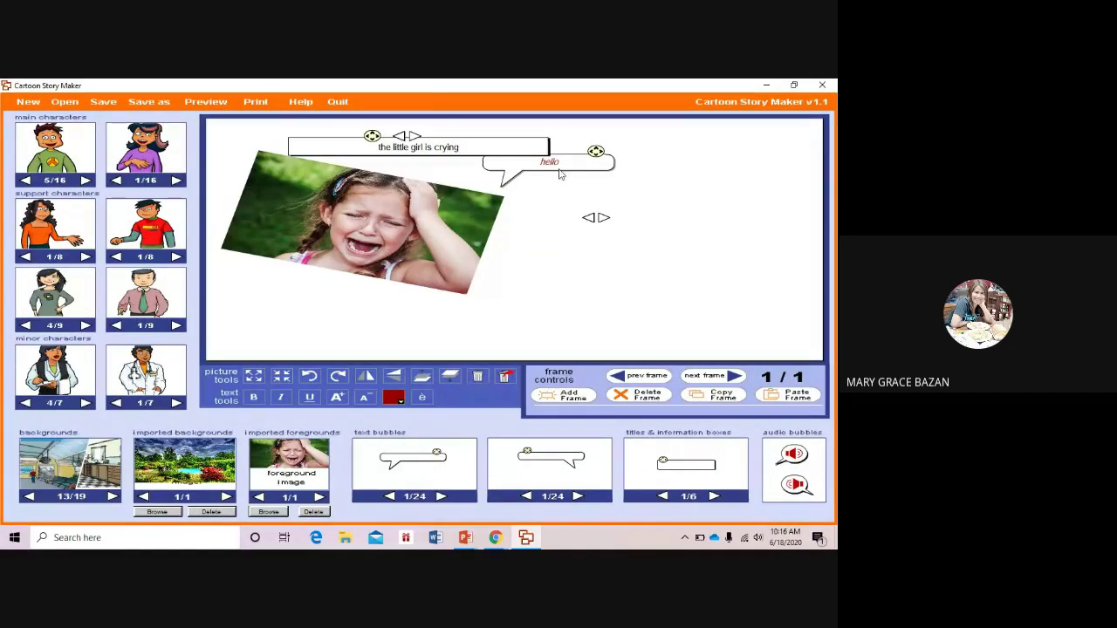
{"action": "left_click", "coordinate": [474, 242]}
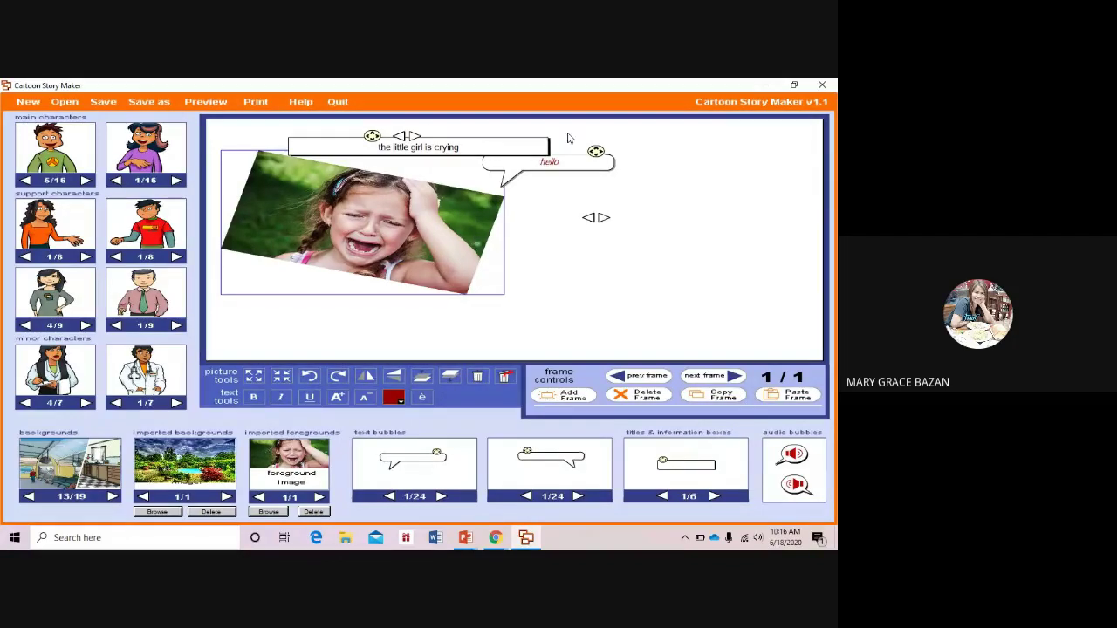
{"action": "double_click", "coordinate": [577, 162]}
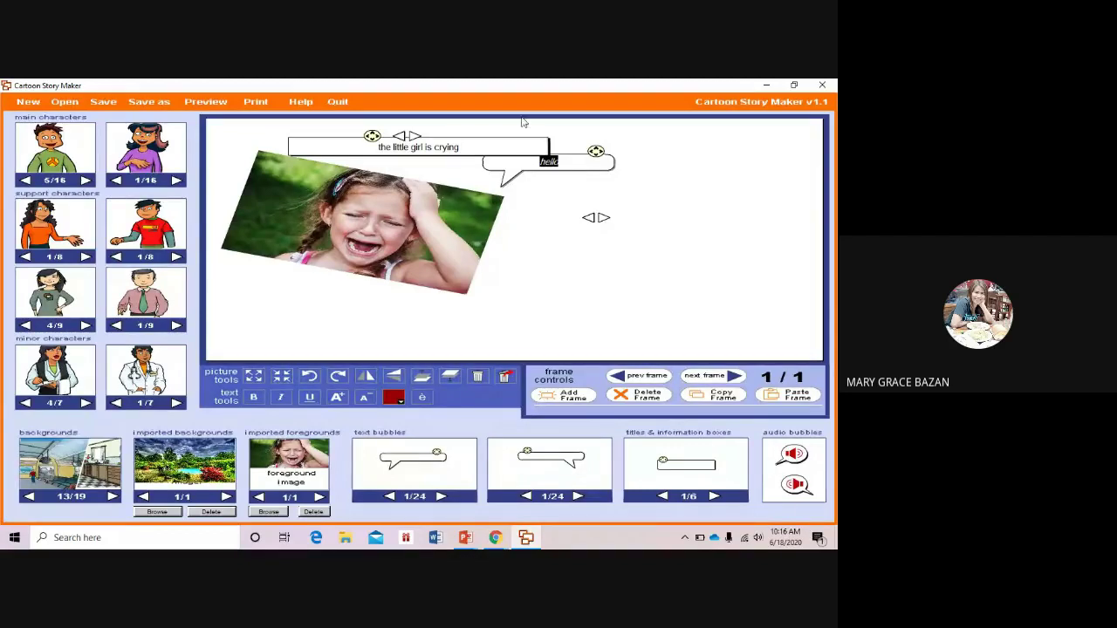
{"action": "left_click", "coordinate": [372, 138]}
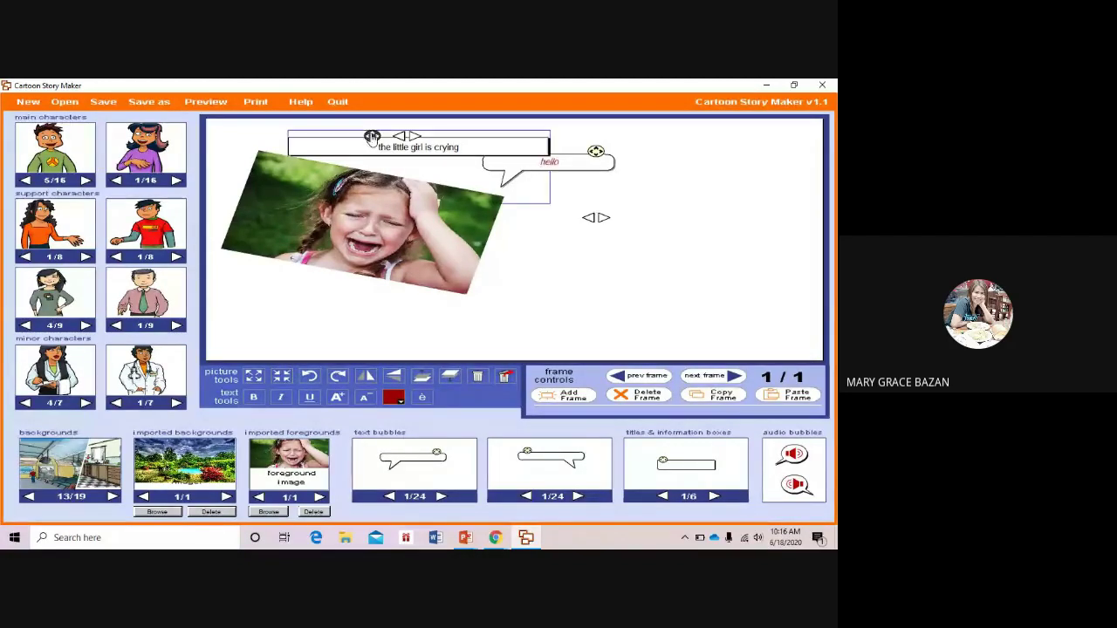
{"action": "key", "text": "Delete"}
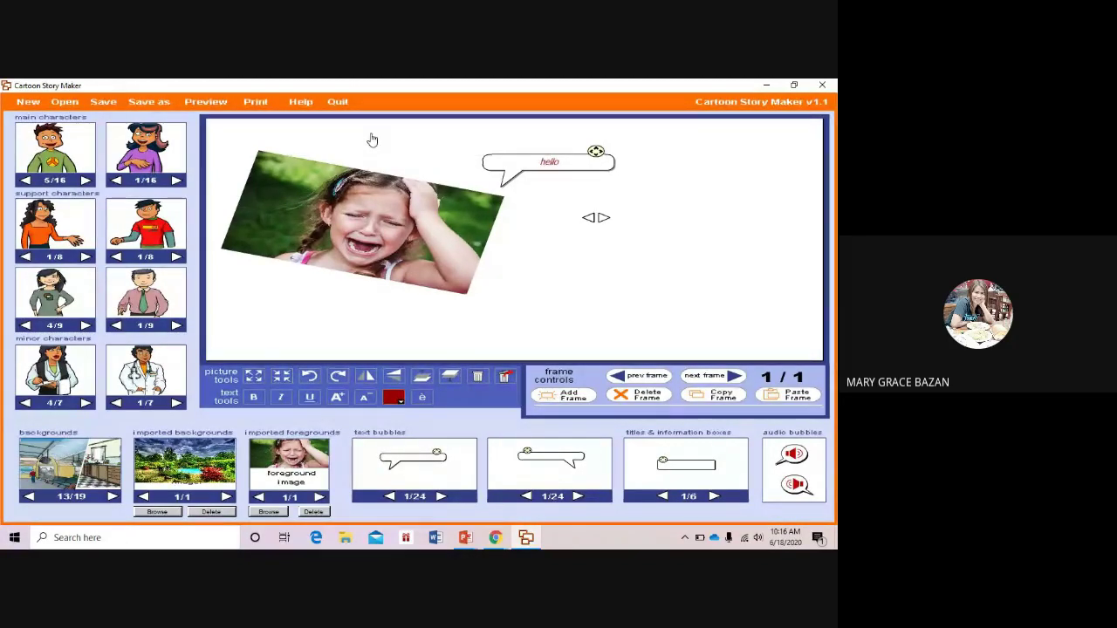
{"action": "left_click", "coordinate": [381, 207]}
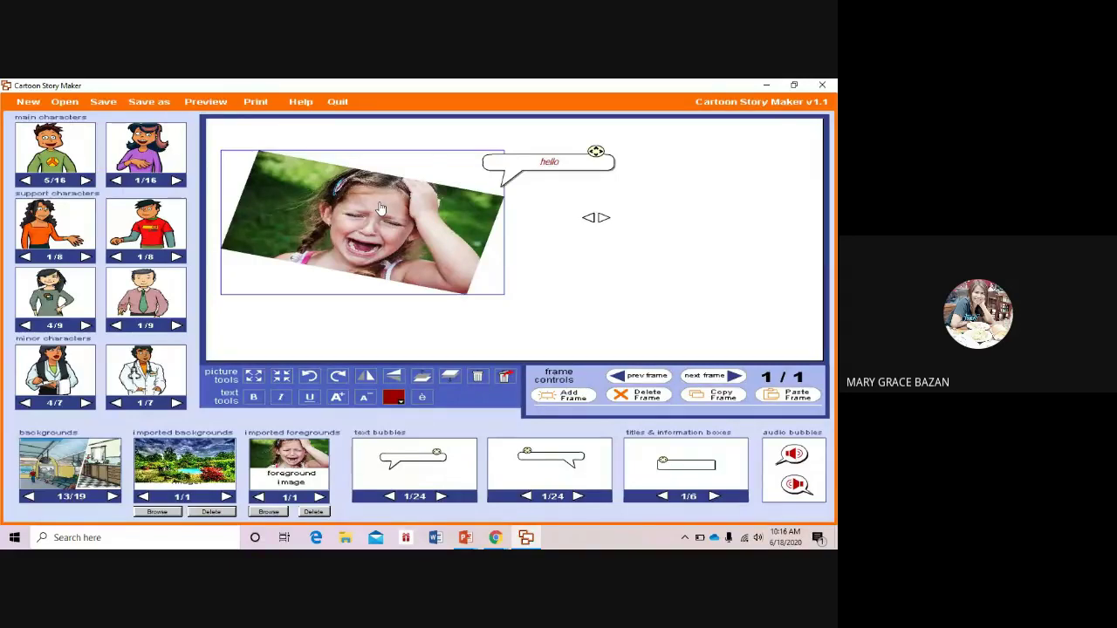
{"action": "key", "text": "Delete"}
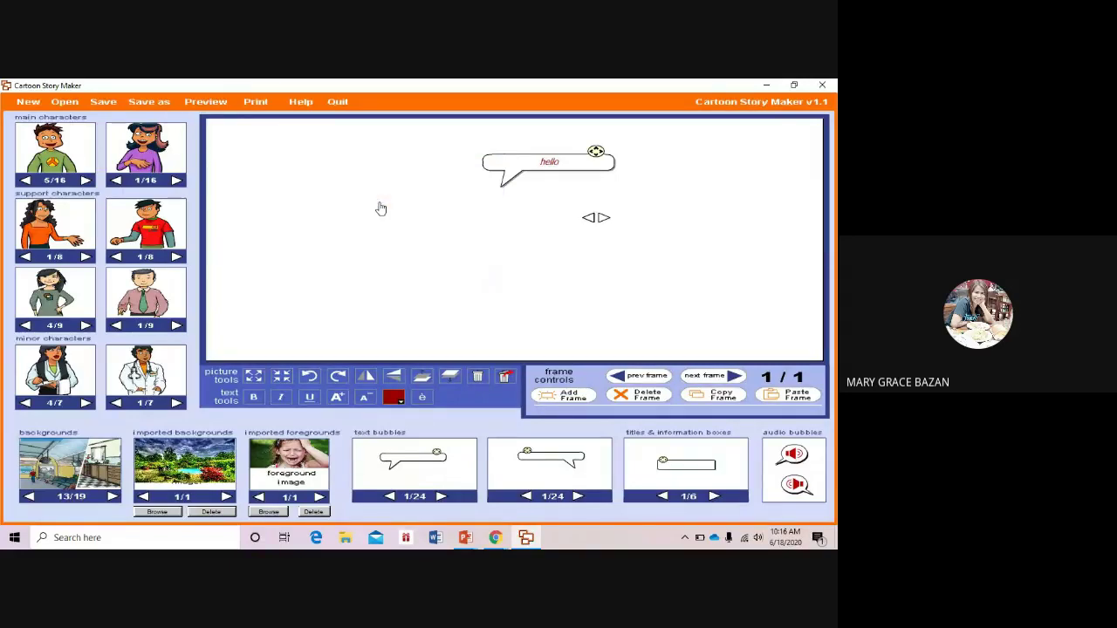
{"action": "left_click", "coordinate": [602, 155]}
{"action": "key", "text": "Delete"}
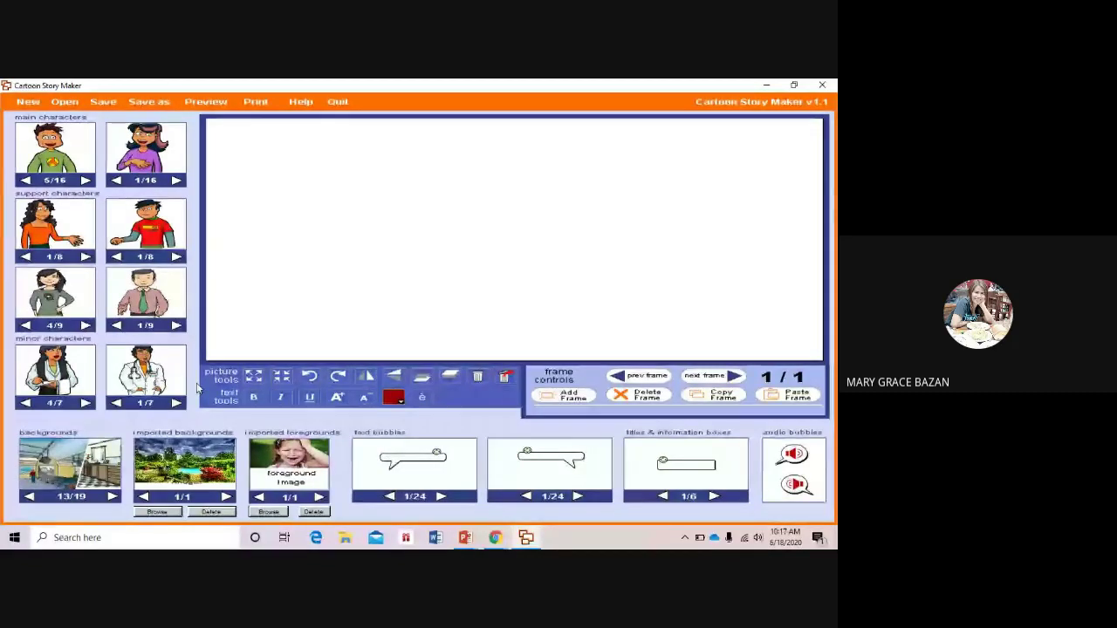
Look through the remaining built-in backgrounds up to the last one, 19/19.
{"action": "left_click", "coordinate": [111, 496]}
{"action": "left_click", "coordinate": [111, 496]}
{"action": "left_click", "coordinate": [111, 496]}
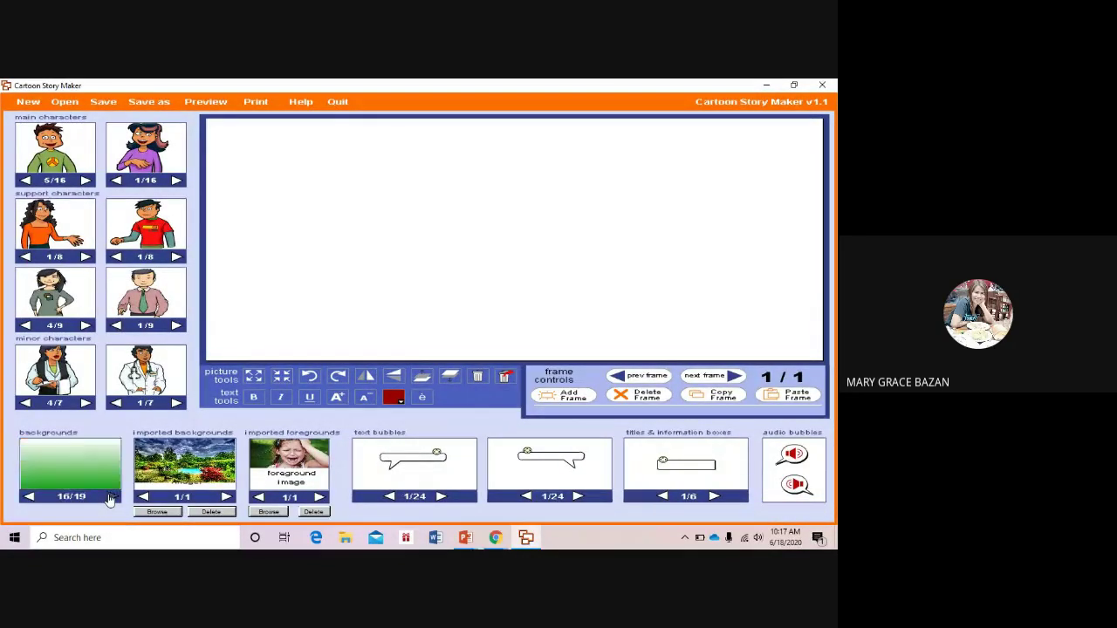
{"action": "left_click", "coordinate": [111, 497]}
{"action": "left_click", "coordinate": [111, 496]}
{"action": "left_click", "coordinate": [110, 496]}
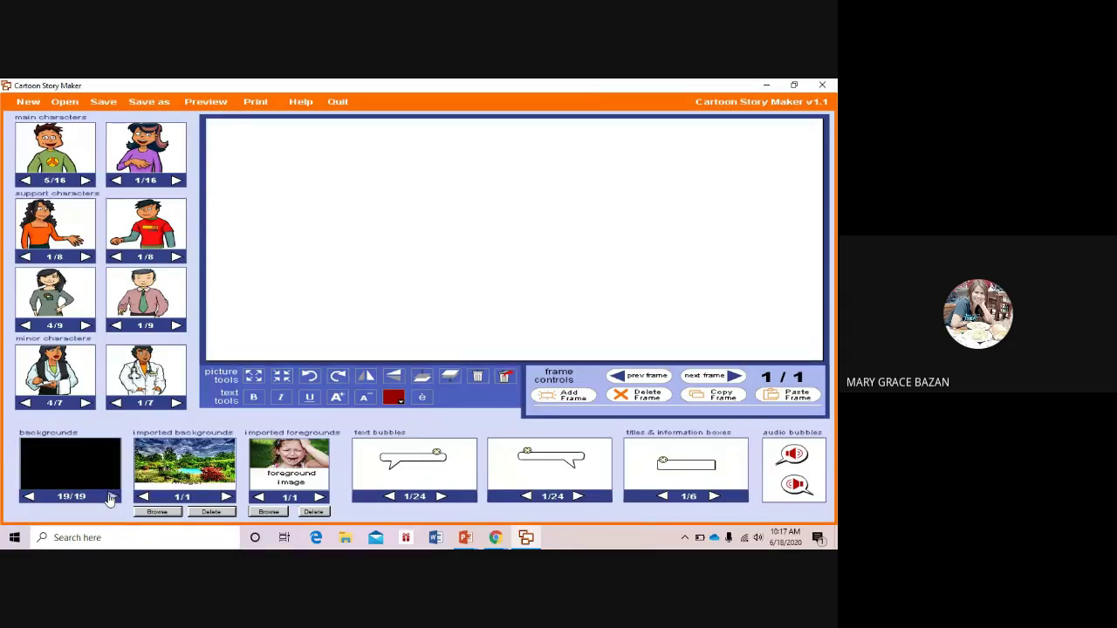
Place the built-in kitchen background (3/19) in the empty frame and shift it to cover the frame's full width.
{"action": "left_click", "coordinate": [29, 498]}
{"action": "left_click", "coordinate": [29, 497]}
{"action": "left_click", "coordinate": [29, 497]}
{"action": "left_click", "coordinate": [29, 497]}
{"action": "left_click", "coordinate": [28, 497]}
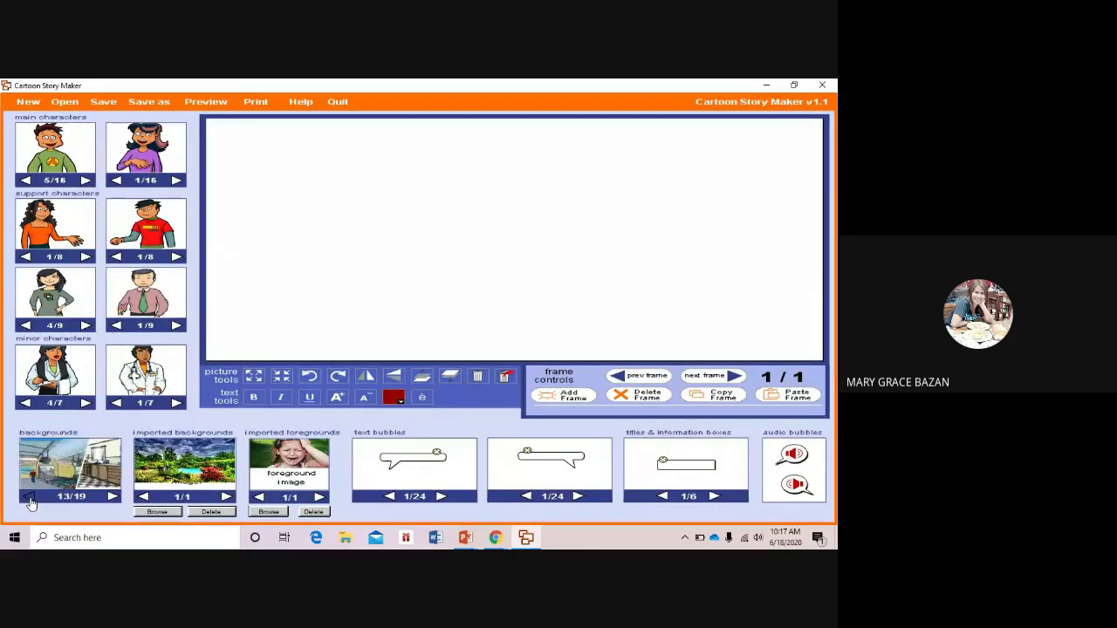
{"action": "left_click", "coordinate": [29, 497]}
{"action": "left_click", "coordinate": [29, 497]}
{"action": "left_click", "coordinate": [29, 497]}
{"action": "left_click", "coordinate": [28, 497]}
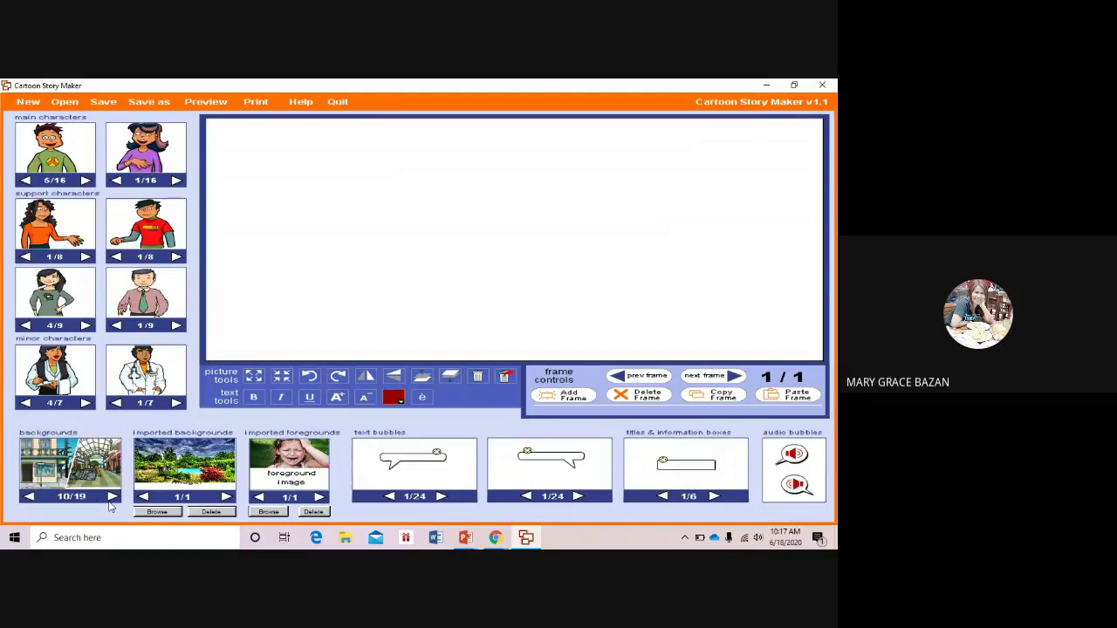
{"action": "left_click", "coordinate": [29, 497]}
{"action": "left_click", "coordinate": [28, 498]}
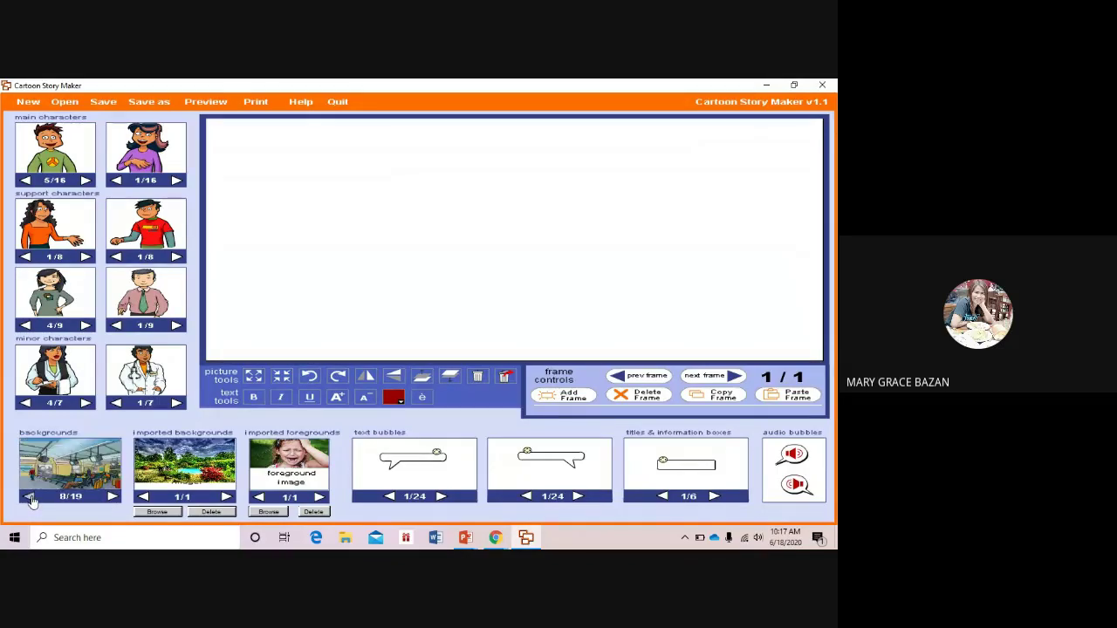
{"action": "left_click", "coordinate": [29, 497]}
{"action": "left_click", "coordinate": [29, 497]}
{"action": "left_click", "coordinate": [29, 497]}
{"action": "left_click", "coordinate": [28, 497]}
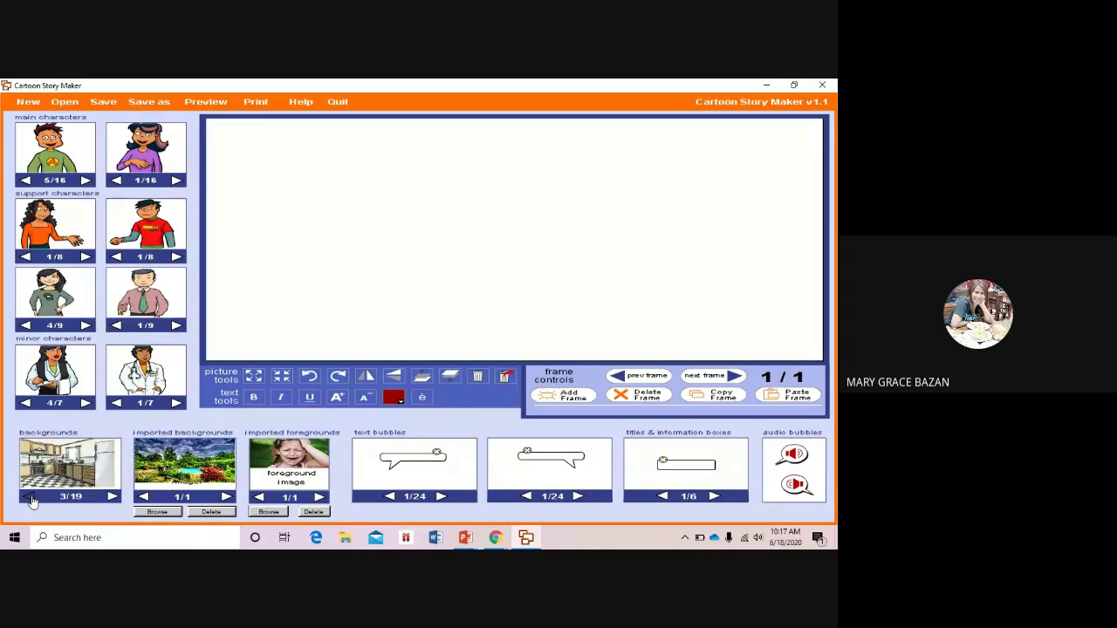
{"action": "left_click", "coordinate": [29, 498]}
{"action": "left_click", "coordinate": [29, 497]}
{"action": "left_click", "coordinate": [112, 497]}
{"action": "left_click_drag", "start_coordinate": [98, 471], "coordinate": [346, 290]}
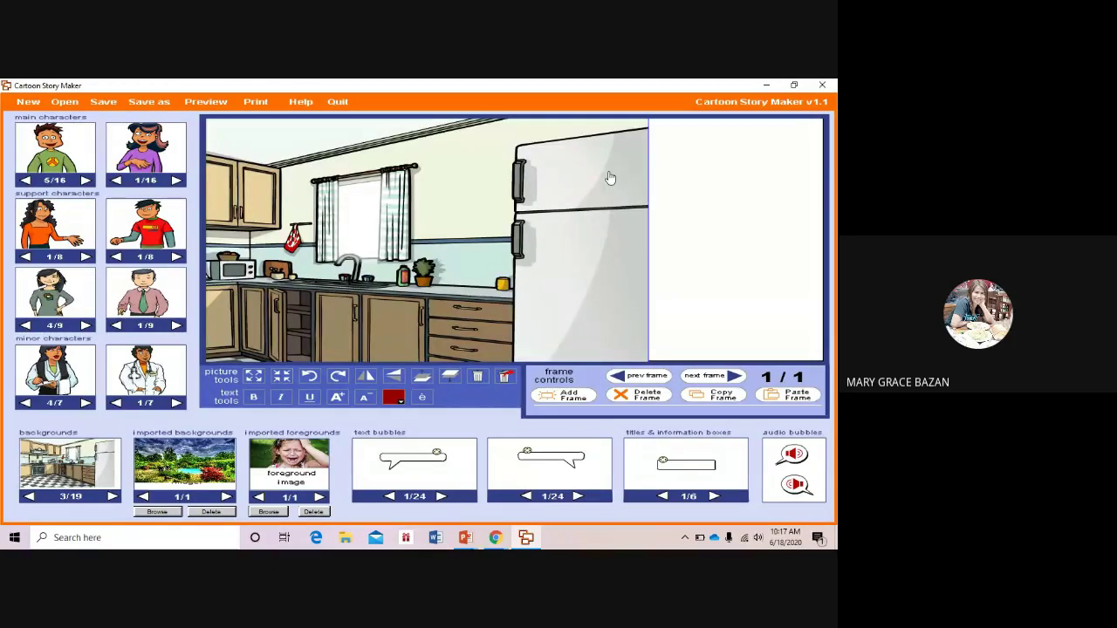
{"action": "left_click_drag", "start_coordinate": [609, 174], "coordinate": [786, 172]}
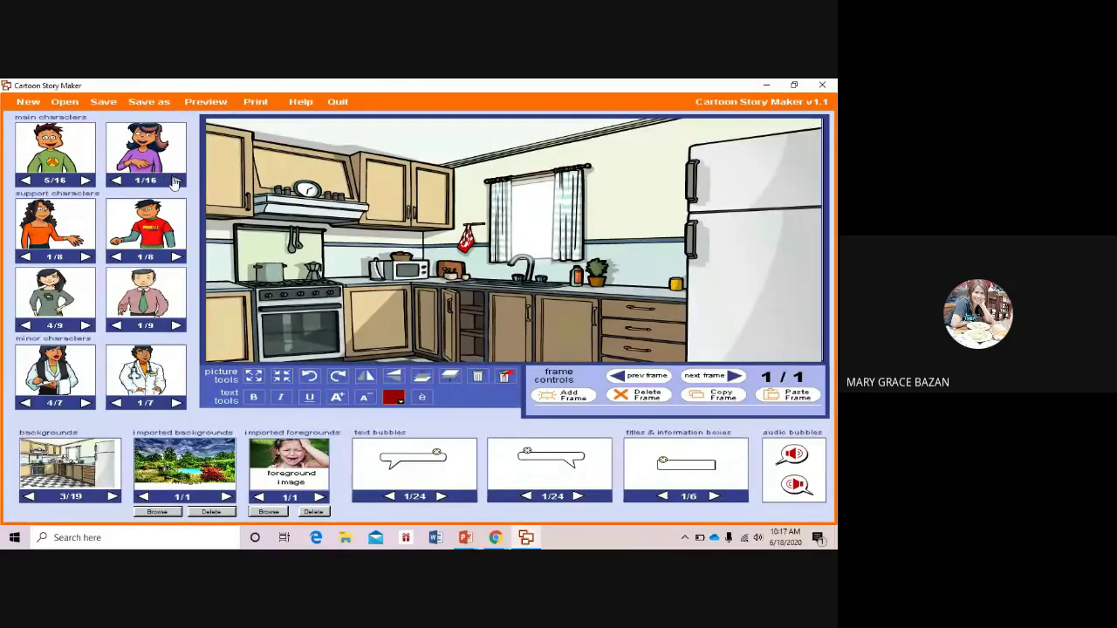
Place the main boy character in his standing pose (13/16) in the kitchen, just beside the stove.
{"action": "left_click", "coordinate": [85, 181]}
{"action": "left_click", "coordinate": [85, 180]}
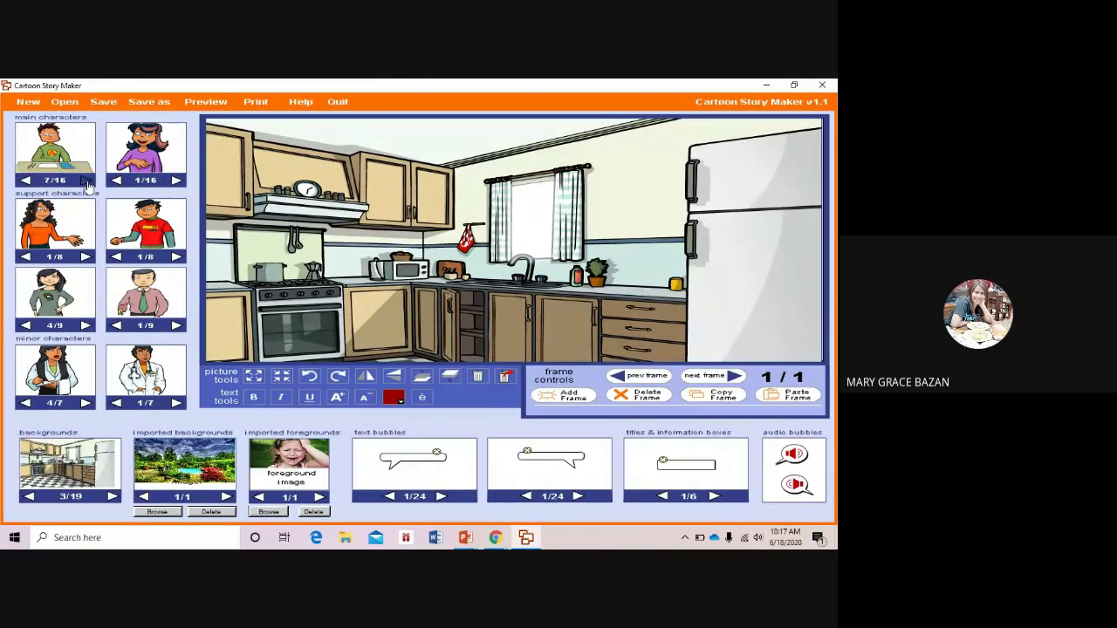
{"action": "left_click", "coordinate": [85, 180]}
{"action": "left_click", "coordinate": [86, 181]}
{"action": "left_click", "coordinate": [85, 181]}
{"action": "left_click", "coordinate": [86, 181]}
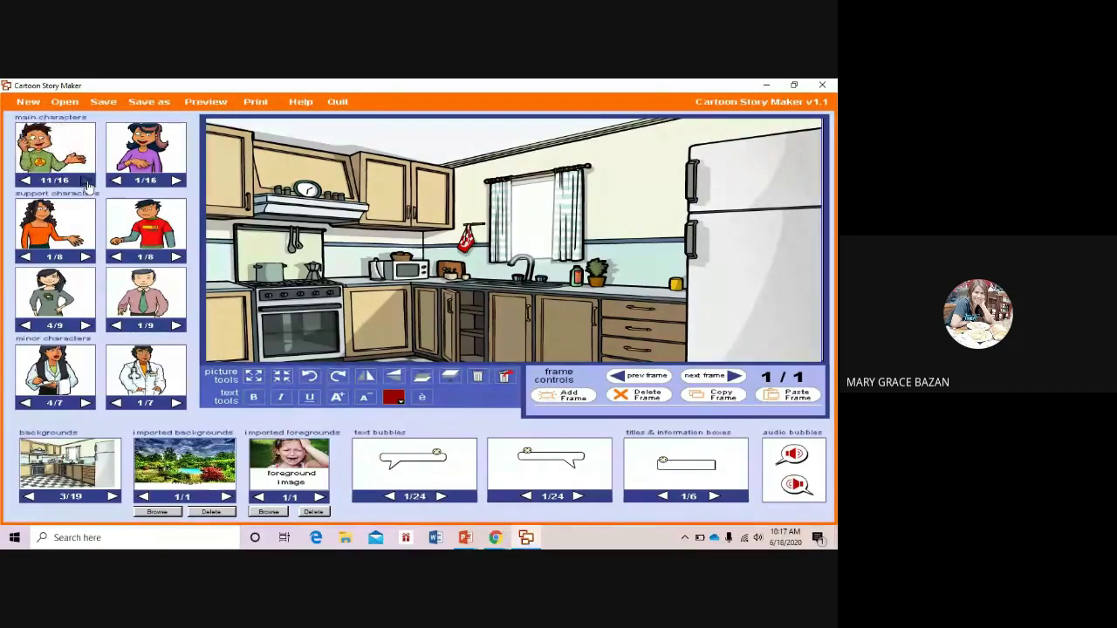
{"action": "left_click", "coordinate": [86, 181]}
{"action": "left_click", "coordinate": [86, 180]}
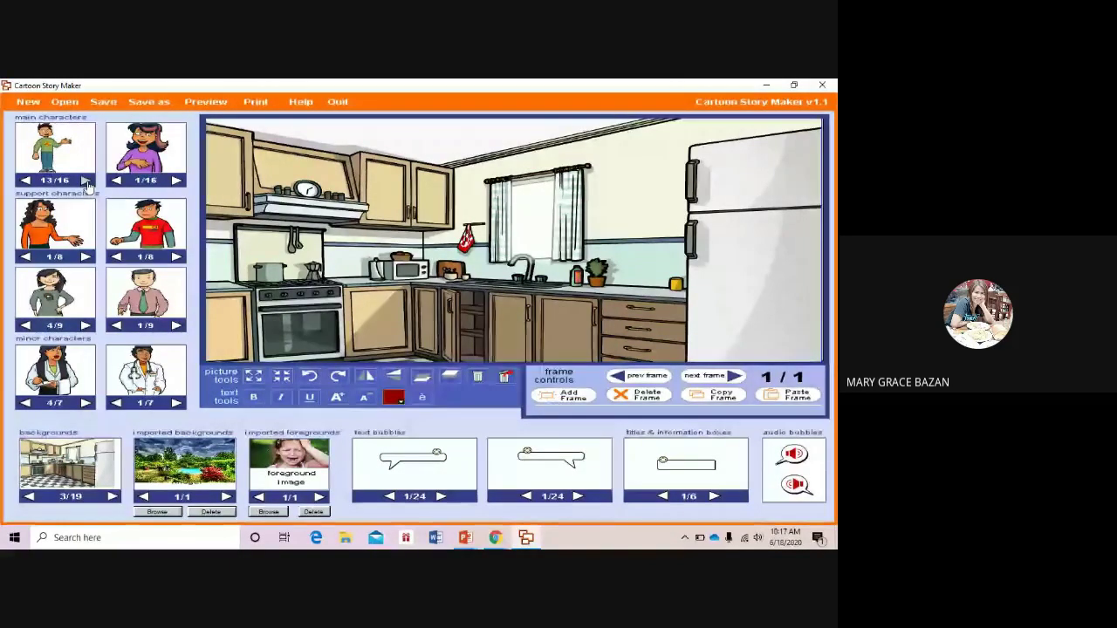
{"action": "left_click", "coordinate": [85, 181]}
{"action": "left_click", "coordinate": [86, 180]}
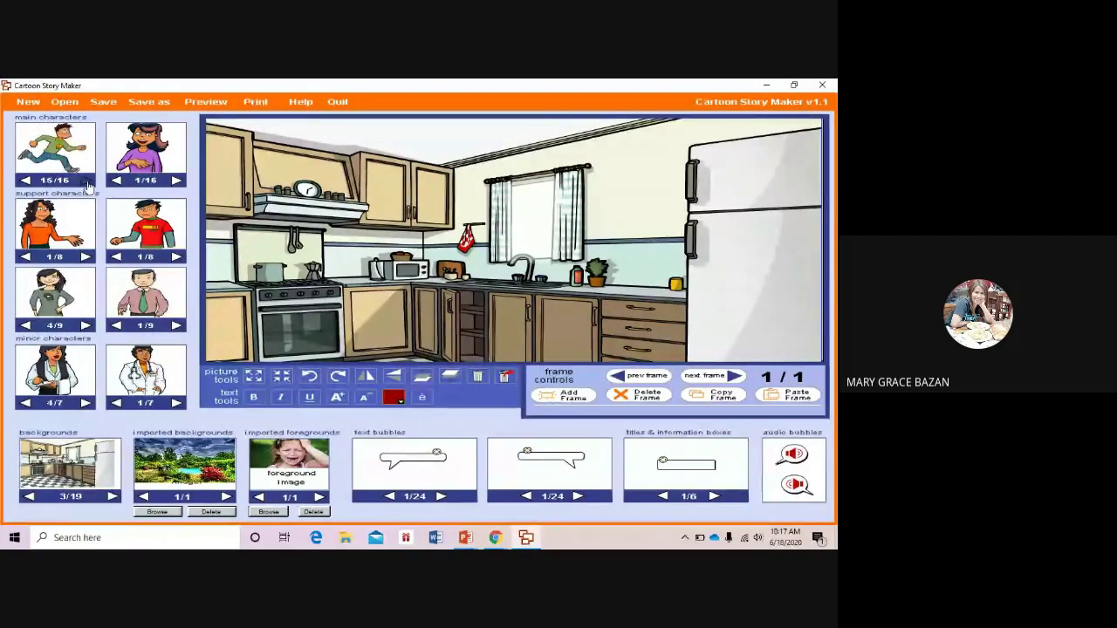
{"action": "left_click", "coordinate": [25, 181]}
{"action": "left_click", "coordinate": [25, 180]}
{"action": "left_click_drag", "start_coordinate": [54, 153], "coordinate": [168, 194]}
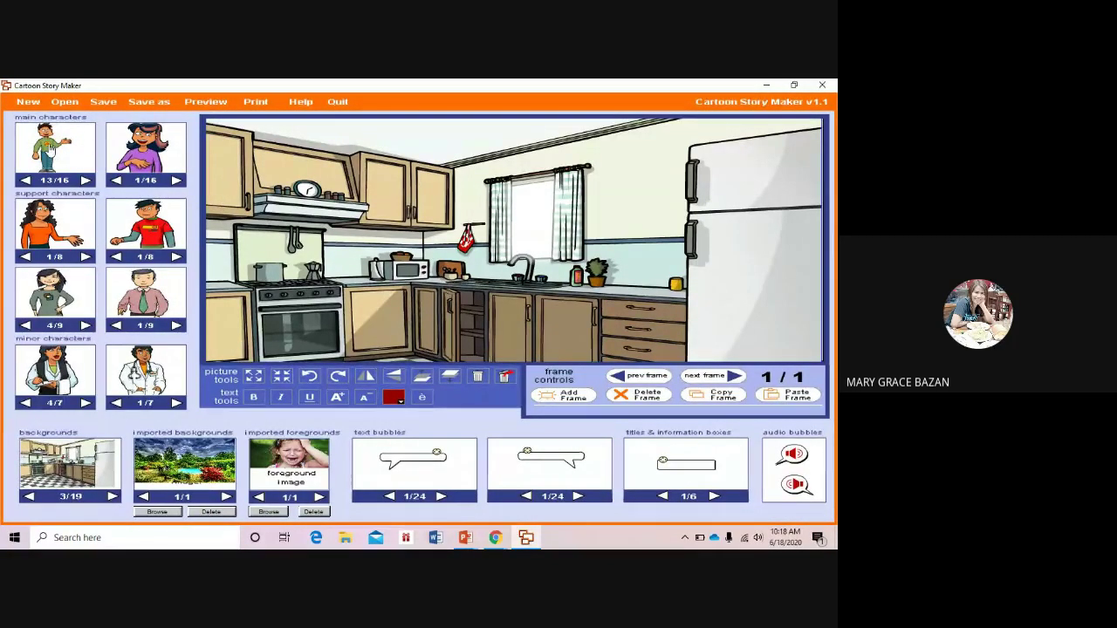
{"action": "left_click_drag", "start_coordinate": [50, 150], "coordinate": [442, 256]}
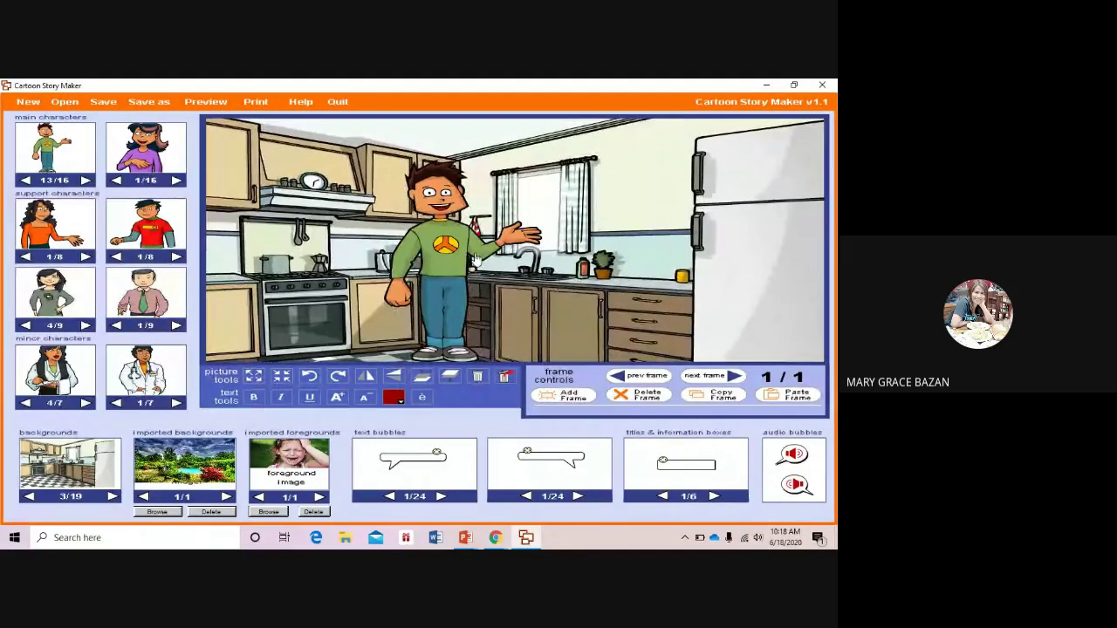
{"action": "left_click", "coordinate": [452, 257]}
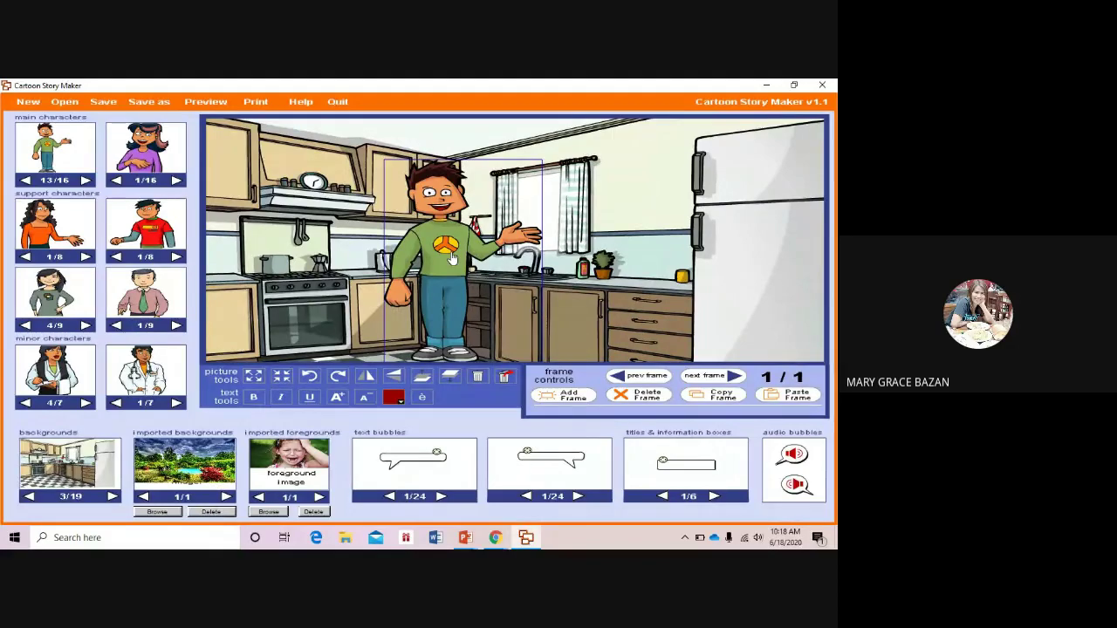
{"action": "left_click_drag", "start_coordinate": [416, 252], "coordinate": [395, 258]}
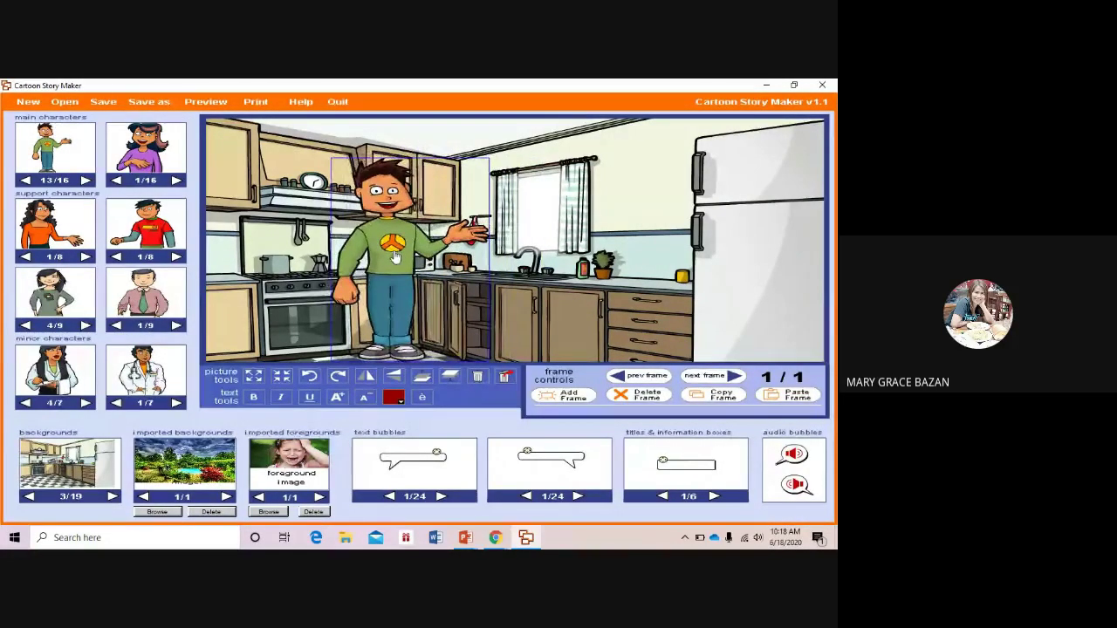
Make the boy slightly smaller and lower him so his feet rest on the kitchen floor.
{"action": "left_click", "coordinate": [280, 377]}
{"action": "left_click", "coordinate": [280, 377]}
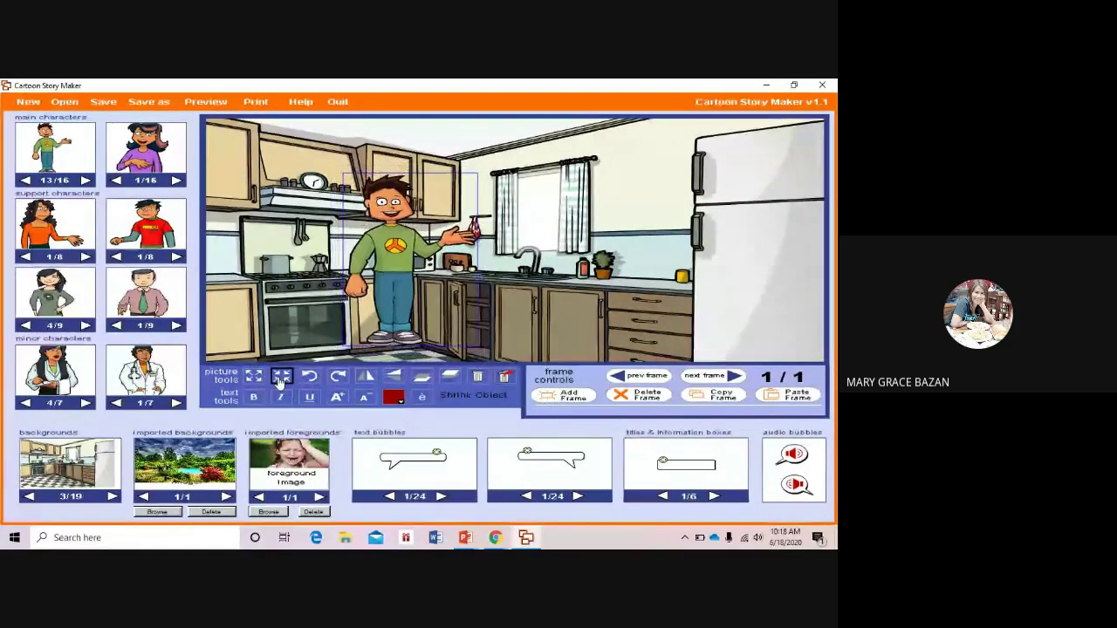
{"action": "left_click", "coordinate": [280, 377]}
{"action": "left_click", "coordinate": [280, 377]}
{"action": "left_click", "coordinate": [281, 377]}
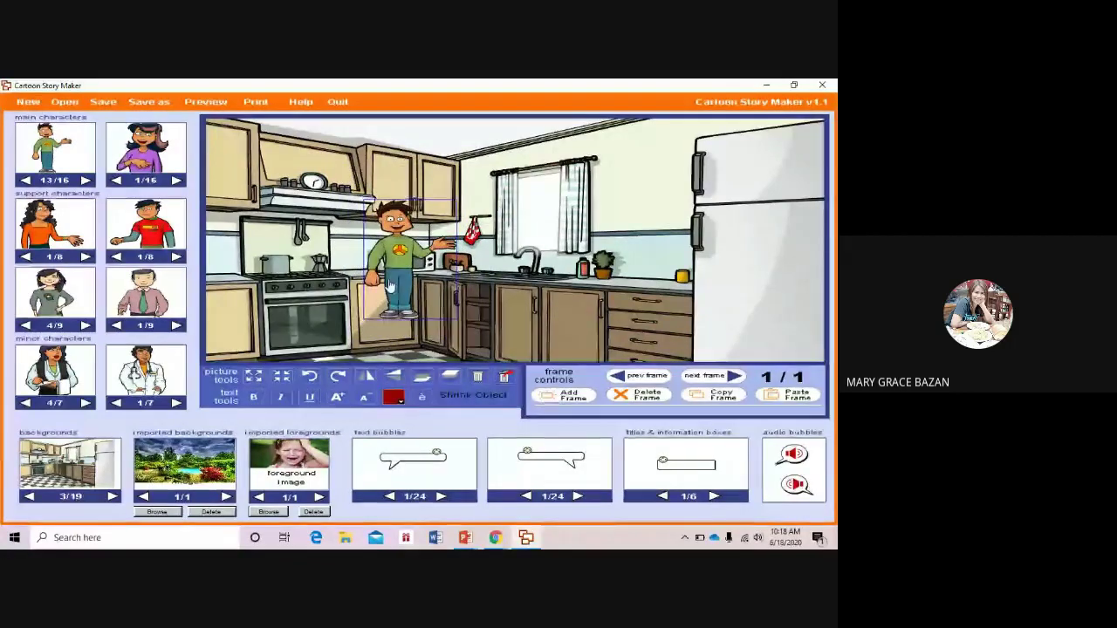
{"action": "left_click", "coordinate": [254, 379]}
{"action": "left_click", "coordinate": [254, 378]}
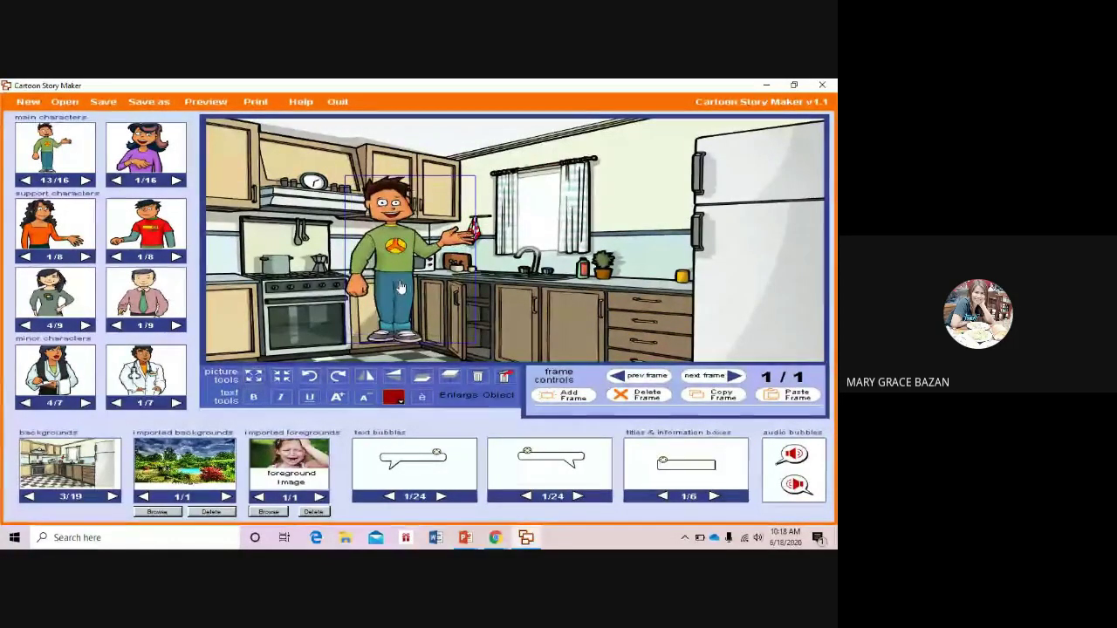
{"action": "left_click_drag", "start_coordinate": [400, 288], "coordinate": [392, 301]}
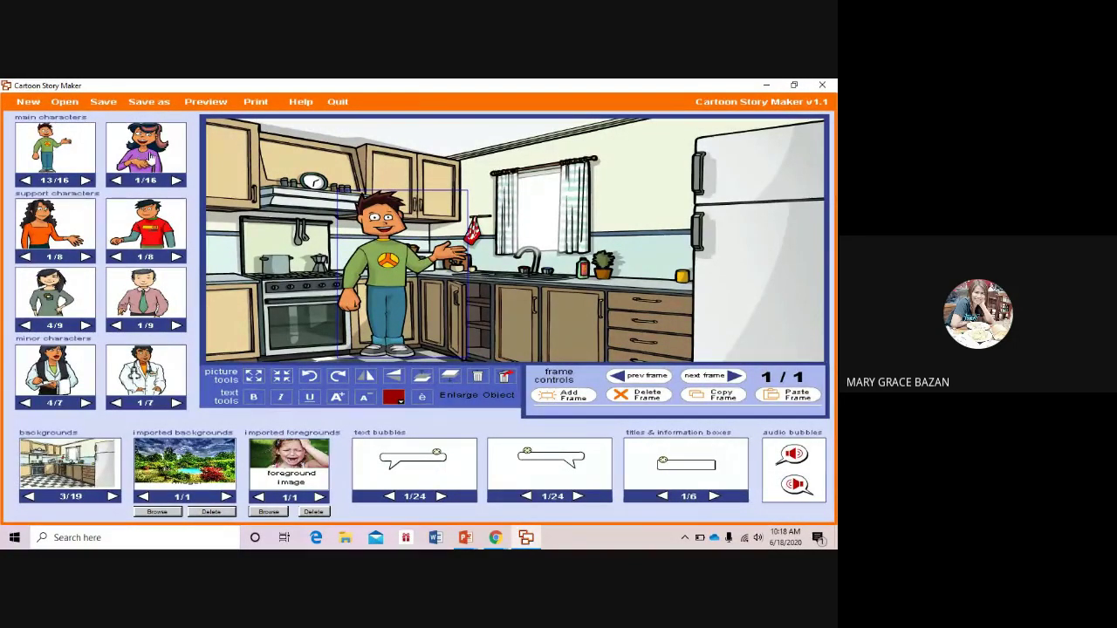
Place the main girl character in her standing pose (13/16) next to the boy, in front of the sink.
{"action": "left_click", "coordinate": [175, 180]}
{"action": "left_click", "coordinate": [175, 180]}
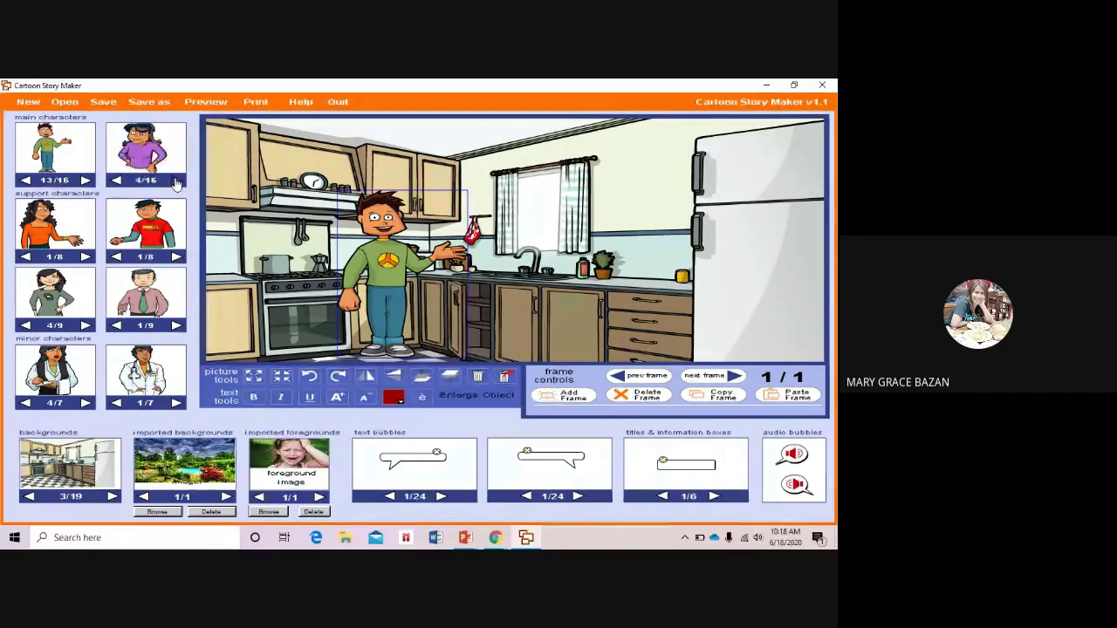
{"action": "left_click", "coordinate": [175, 180]}
{"action": "left_click", "coordinate": [176, 180]}
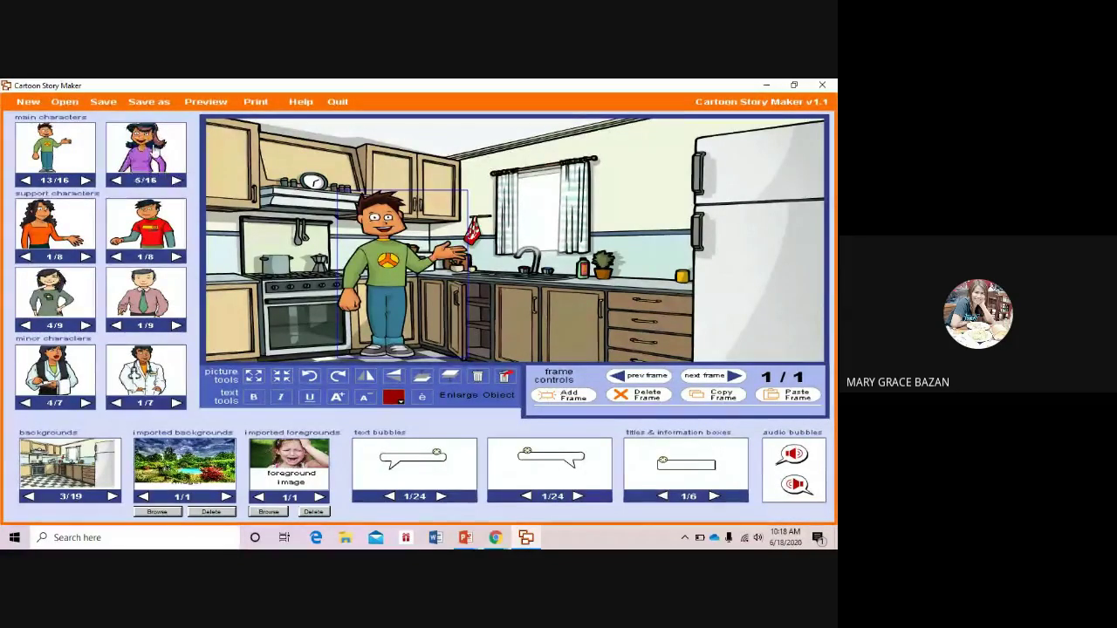
{"action": "left_click_drag", "start_coordinate": [145, 148], "coordinate": [165, 150]}
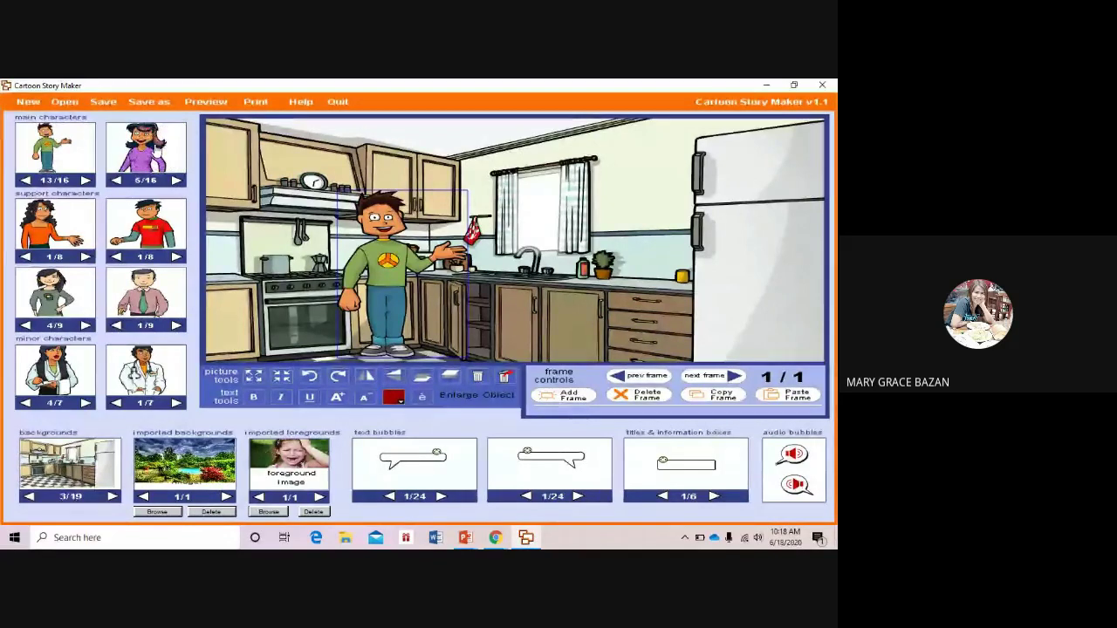
{"action": "left_click", "coordinate": [177, 180]}
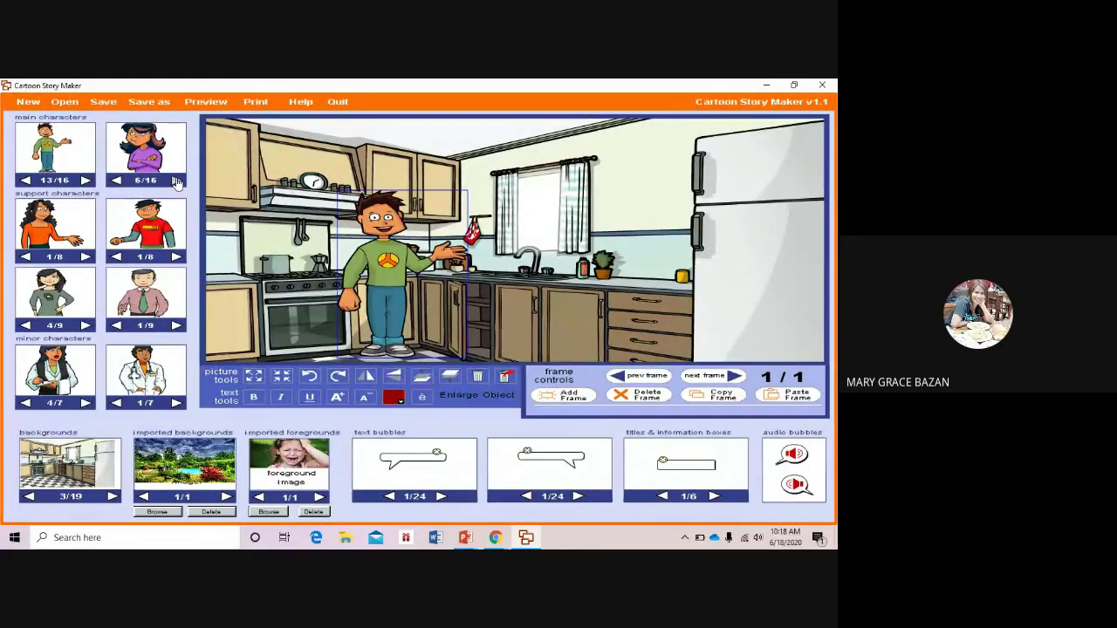
{"action": "left_click", "coordinate": [177, 180]}
{"action": "left_click", "coordinate": [177, 181]}
{"action": "left_click", "coordinate": [177, 181]}
{"action": "left_click", "coordinate": [177, 180]}
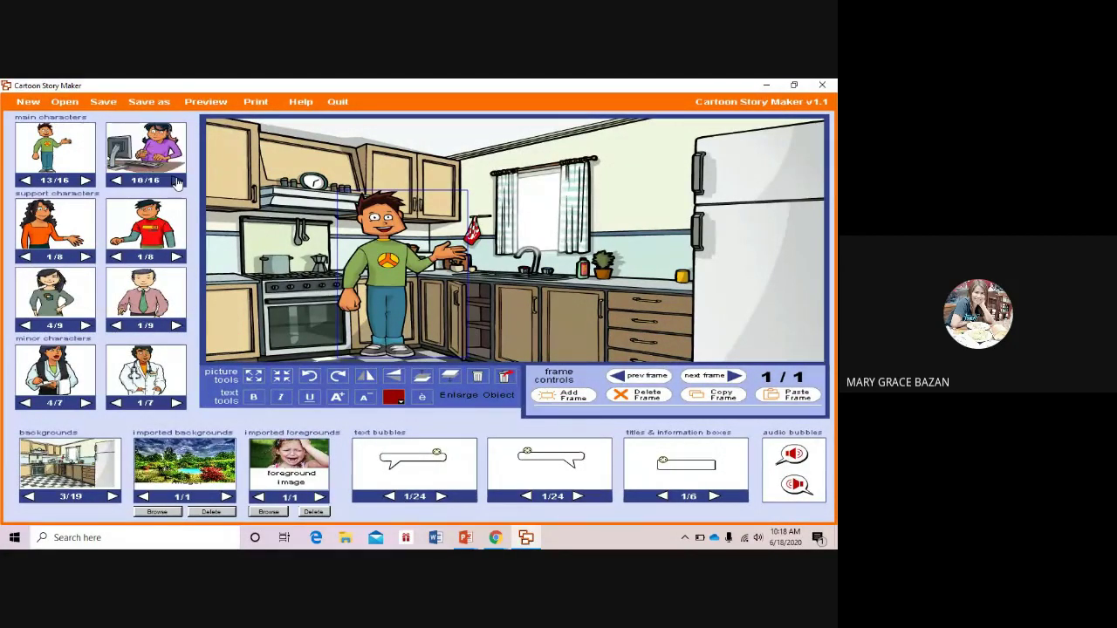
{"action": "left_click", "coordinate": [177, 181]}
{"action": "left_click", "coordinate": [177, 181]}
{"action": "left_click", "coordinate": [177, 180]}
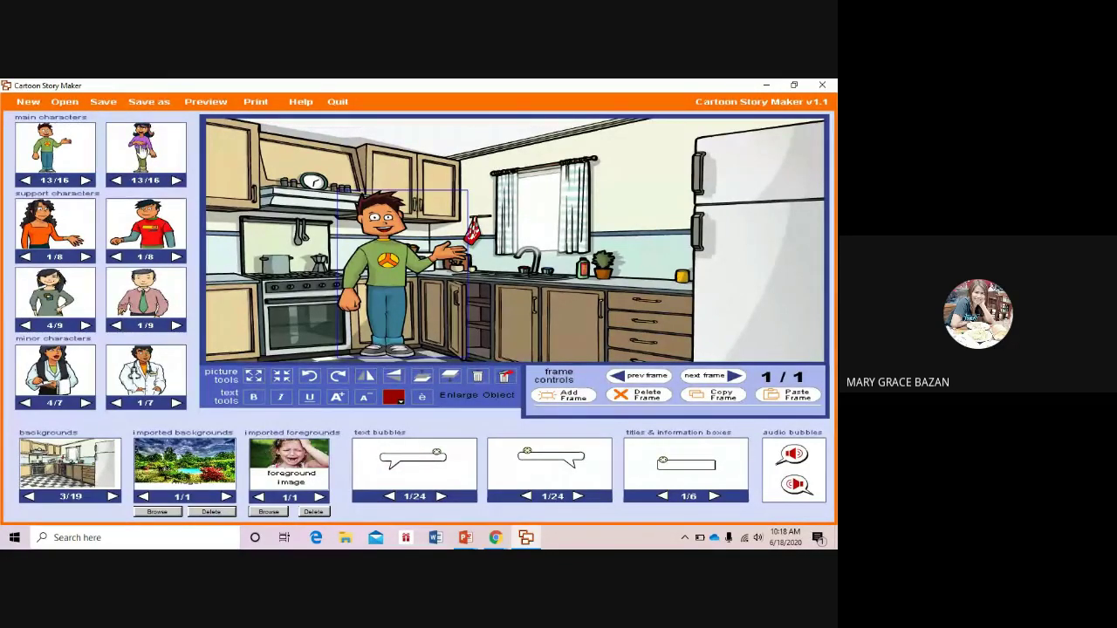
{"action": "left_click_drag", "start_coordinate": [144, 148], "coordinate": [527, 280]}
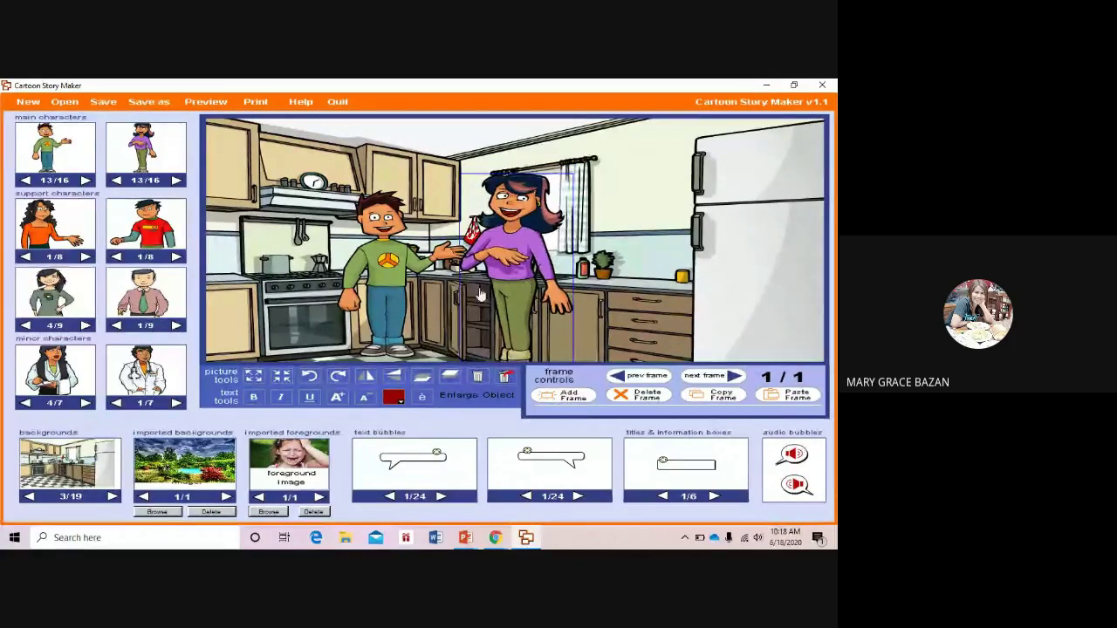
Shrink the girl until she is shorter than the boy and lower her to the kitchen floor.
{"action": "left_click", "coordinate": [288, 375]}
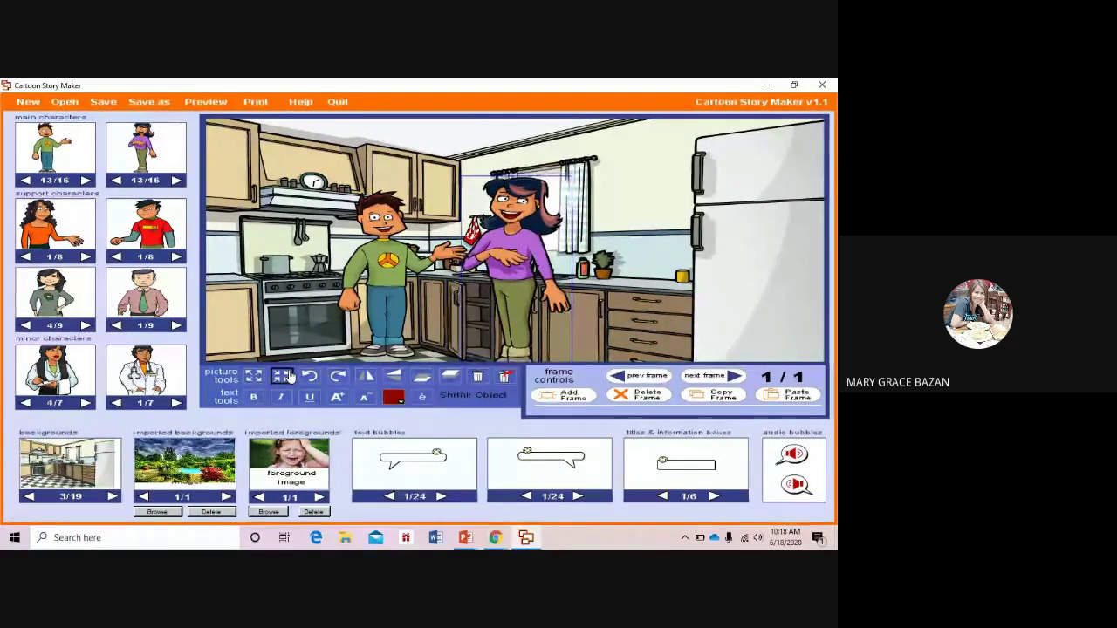
{"action": "left_click", "coordinate": [289, 375]}
{"action": "left_click", "coordinate": [289, 375]}
{"action": "left_click", "coordinate": [289, 375]}
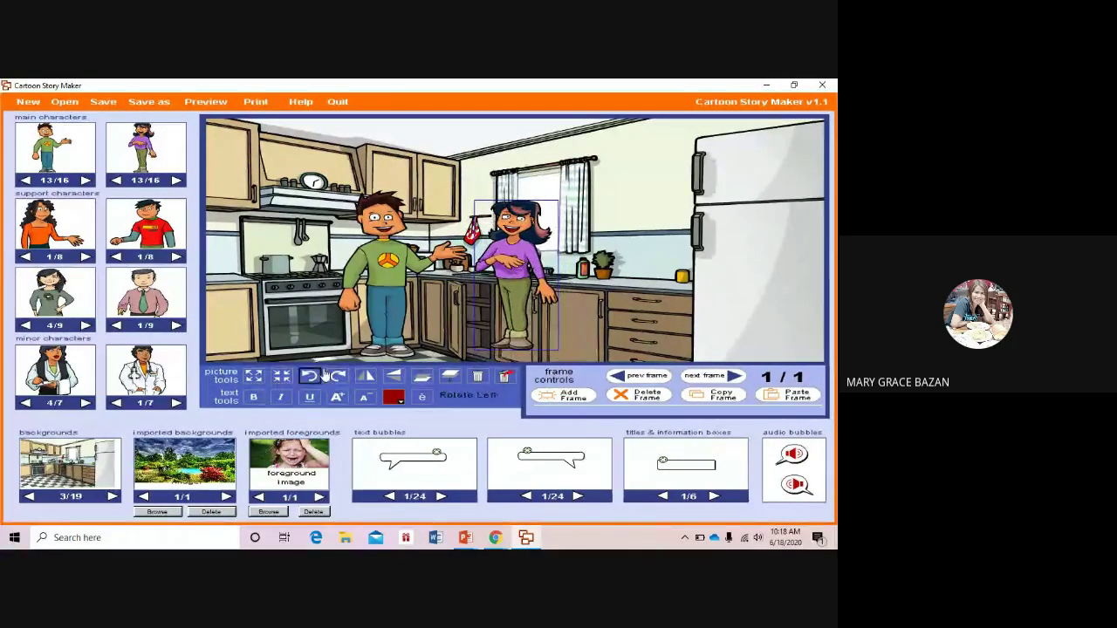
{"action": "left_click", "coordinate": [509, 311]}
{"action": "left_click_drag", "start_coordinate": [508, 311], "coordinate": [506, 327]}
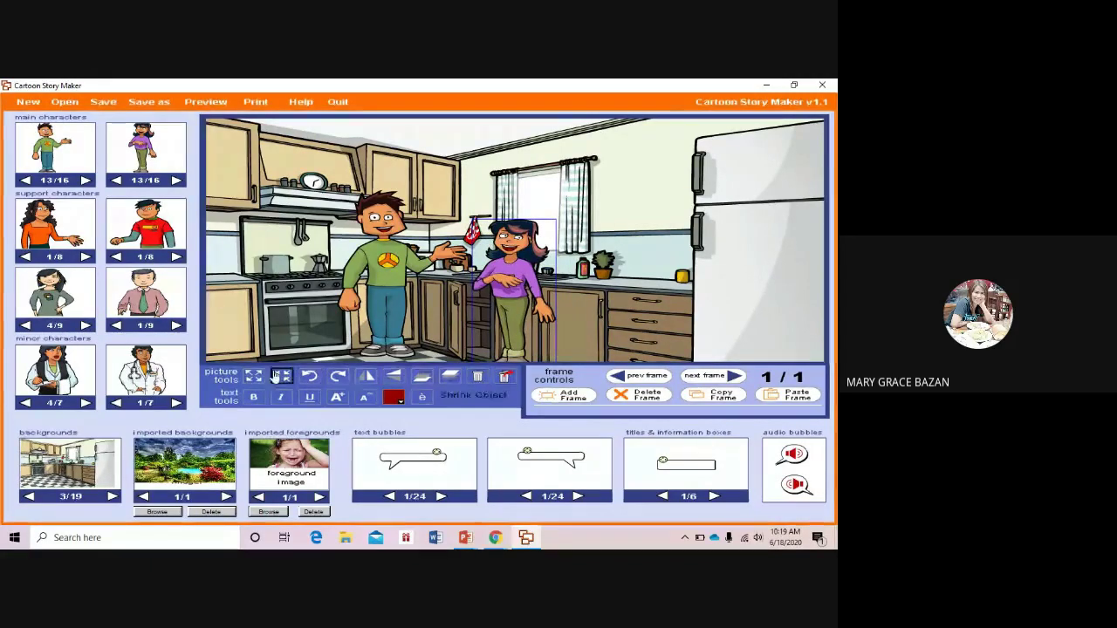
Enlarge the girl again until she is about as tall as the boy.
{"action": "left_click", "coordinate": [265, 373]}
{"action": "left_click", "coordinate": [264, 374]}
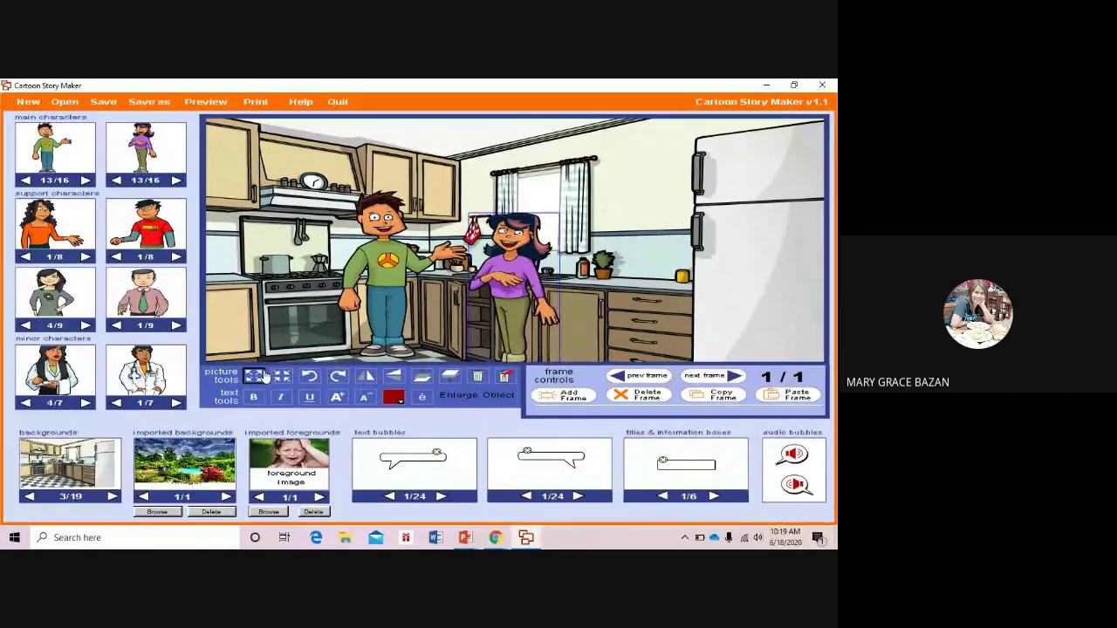
{"action": "left_click", "coordinate": [265, 373]}
{"action": "left_click", "coordinate": [264, 374]}
{"action": "left_click", "coordinate": [265, 373]}
{"action": "left_click", "coordinate": [264, 374]}
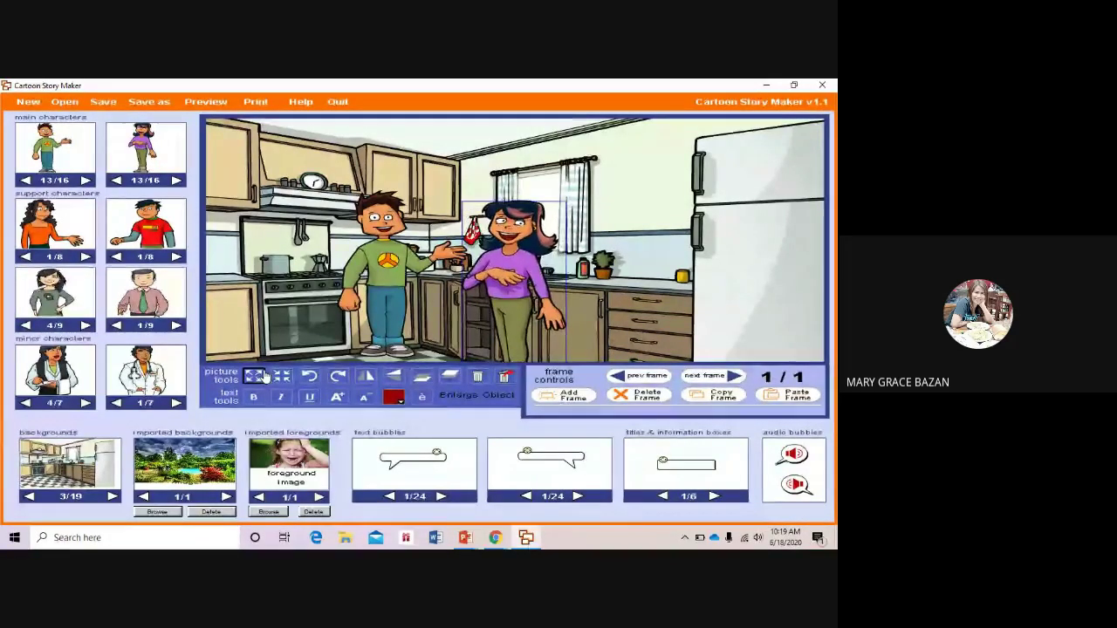
{"action": "left_click", "coordinate": [264, 373]}
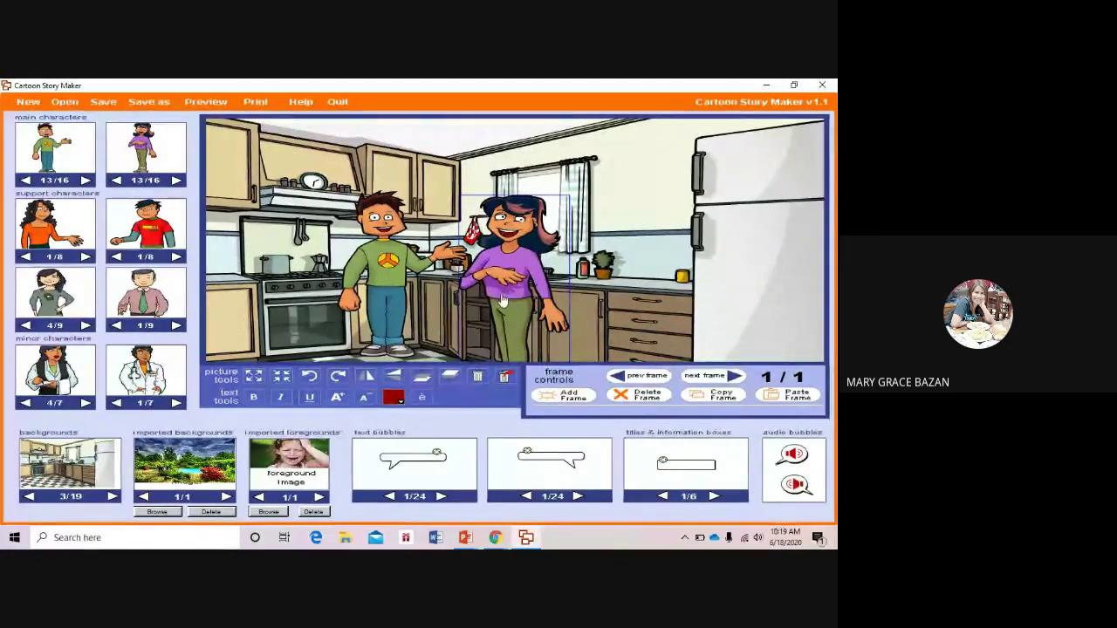
Move the girl slightly to the right, away from the boy, and flip her horizontally.
{"action": "left_click_drag", "start_coordinate": [505, 301], "coordinate": [539, 297]}
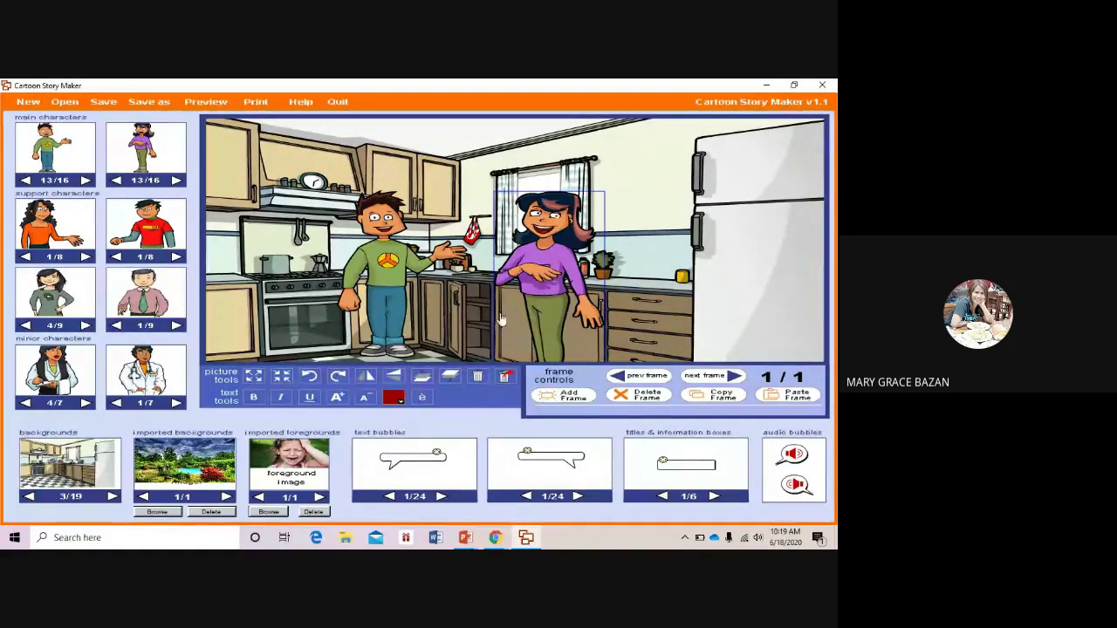
{"action": "left_click", "coordinate": [365, 377]}
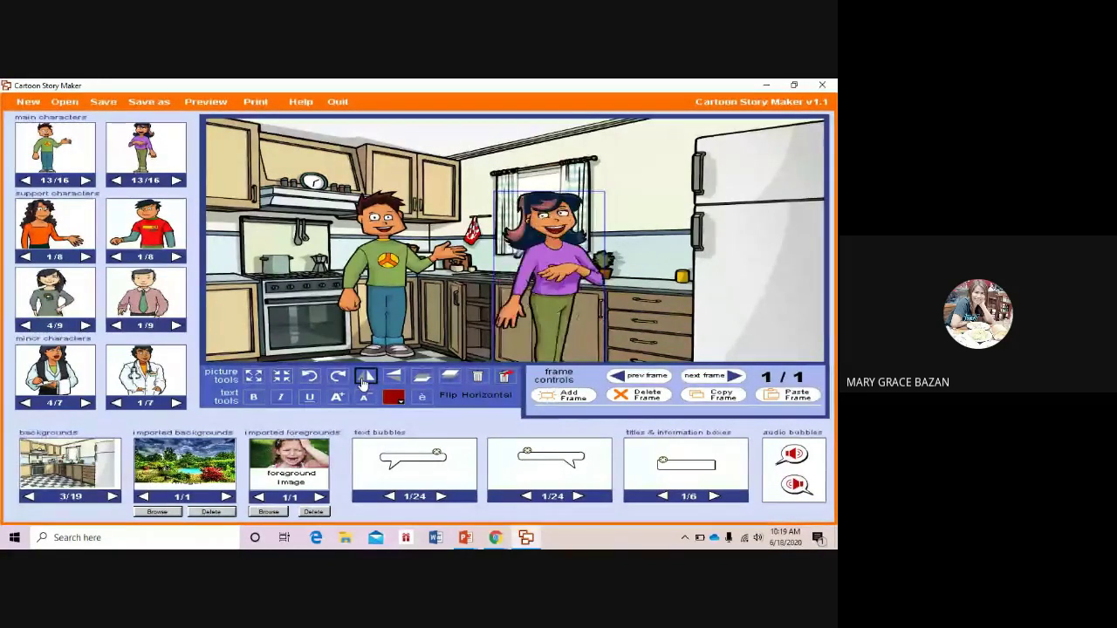
Flip the girl horizontally, away from the boy, and flip her back to face him.
{"action": "left_click", "coordinate": [364, 377]}
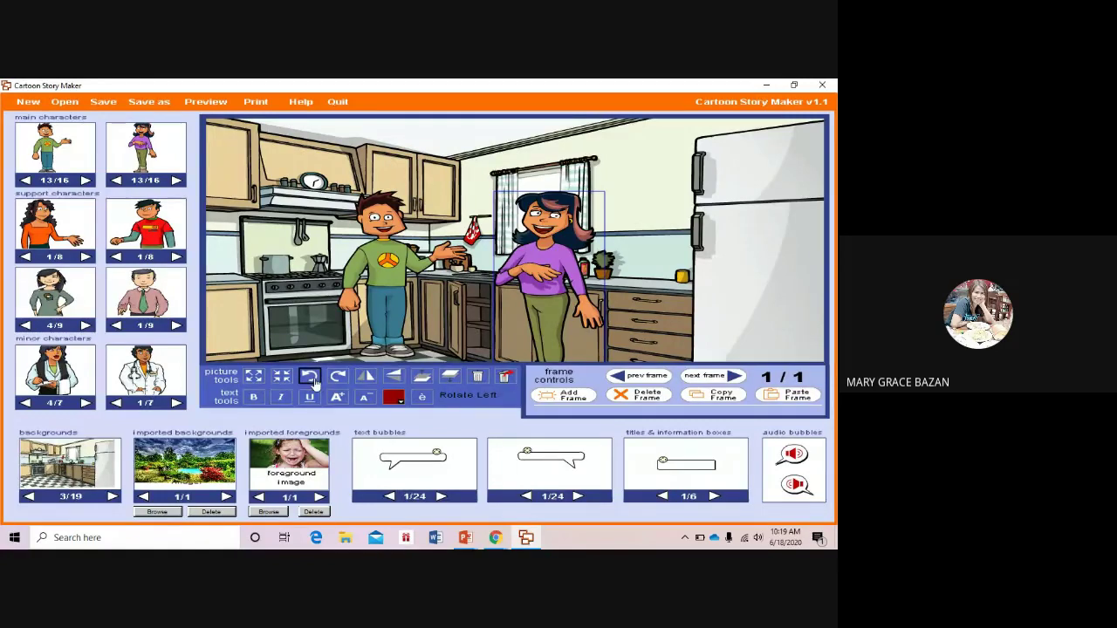
{"action": "left_click", "coordinate": [362, 381]}
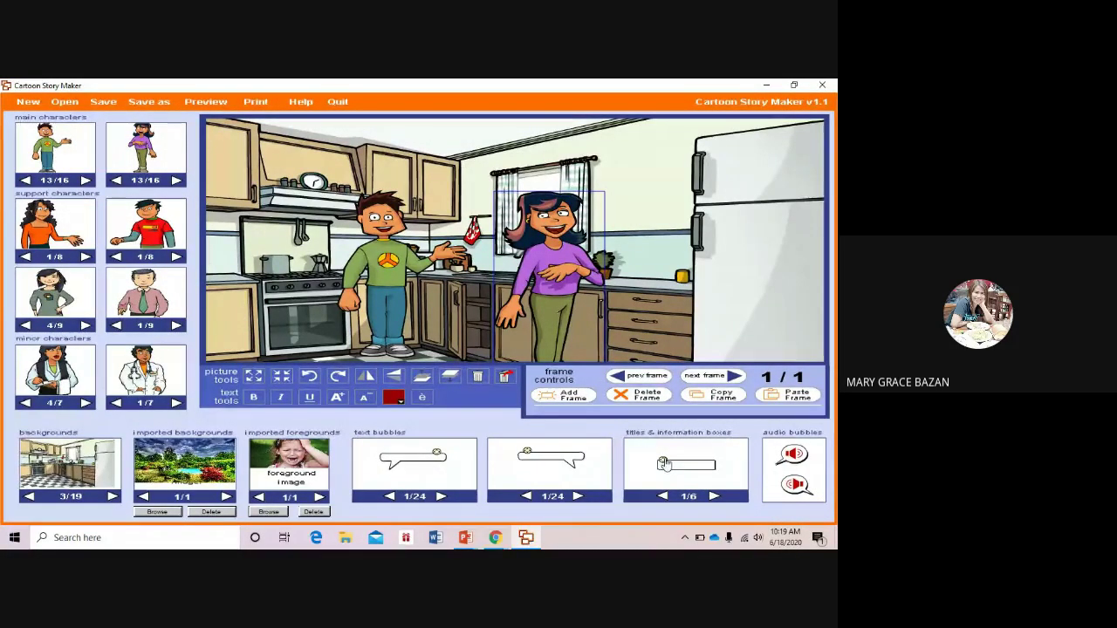
Place an information box (1/6) above the stove hood and replace its placeholder text with "masayang ibinalita ni".
{"action": "left_click_drag", "start_coordinate": [664, 463], "coordinate": [310, 113]}
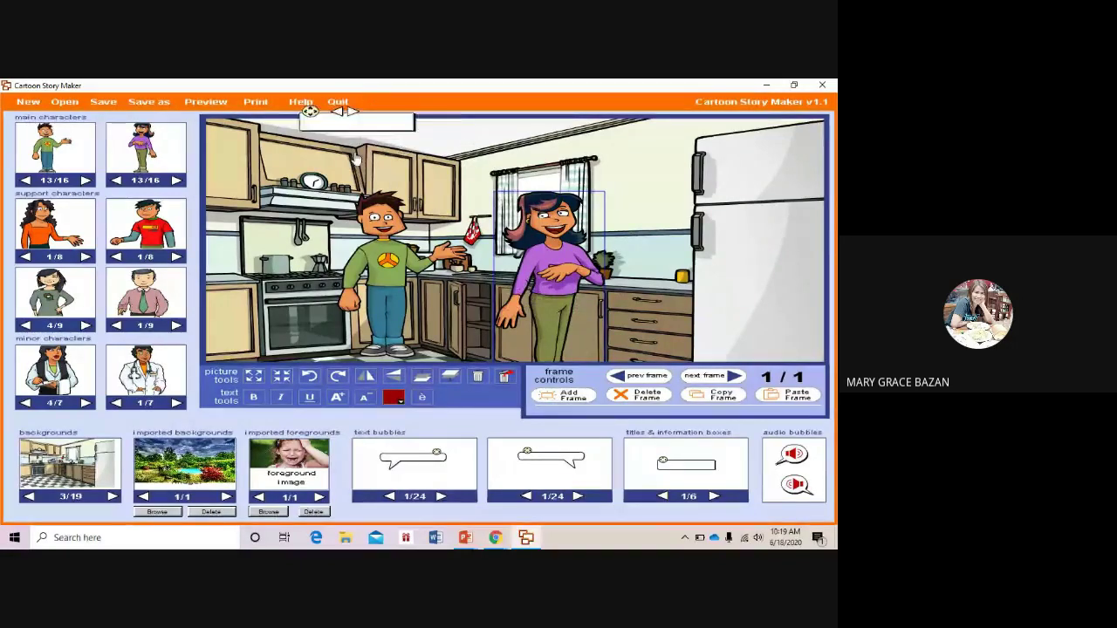
{"action": "left_click_drag", "start_coordinate": [355, 160], "coordinate": [303, 186]}
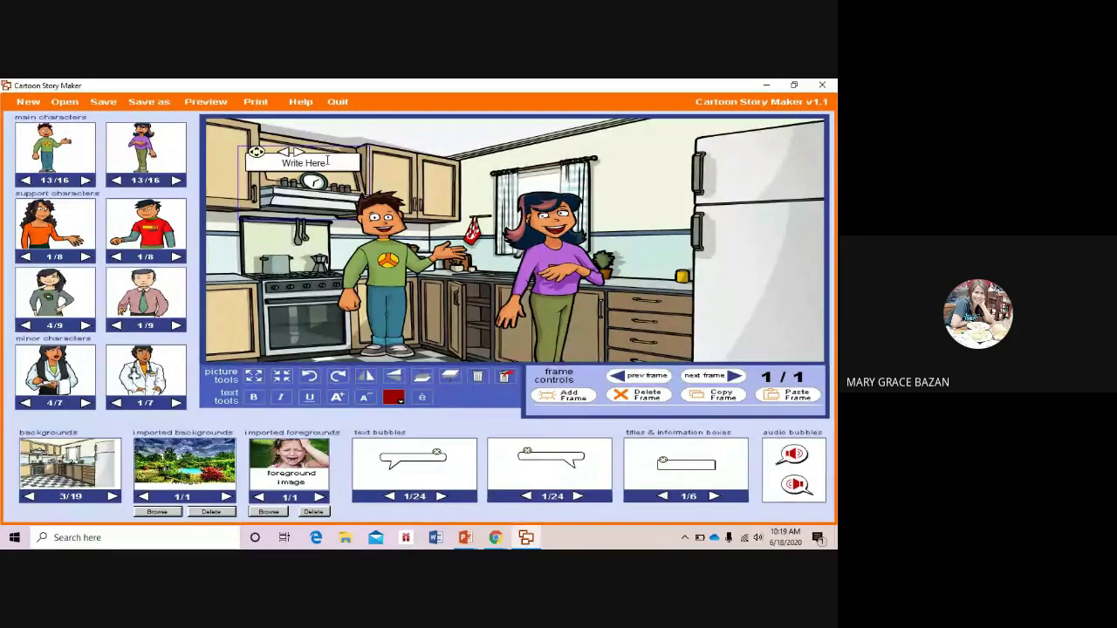
{"action": "left_click", "coordinate": [327, 162]}
{"action": "key", "text": "BackSpace"}
{"action": "key", "text": "BackSpace"}
{"action": "key", "text": "BackSpace"}
{"action": "key", "text": "BackSpace"}
{"action": "key", "text": "BackSpace"}
{"action": "key", "text": "BackSpace"}
{"action": "key", "text": "BackSpace"}
{"action": "key", "text": "BackSpace"}
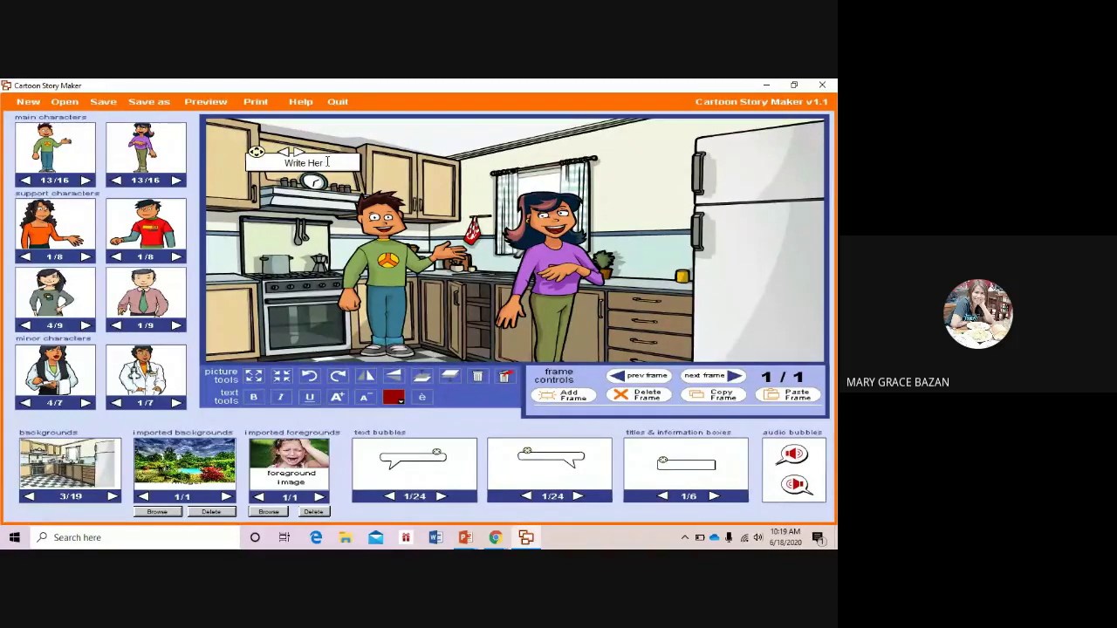
{"action": "key", "text": "BackSpace"}
{"action": "key", "text": "BackSpace"}
{"action": "type", "text": "masayang ibinalita"}
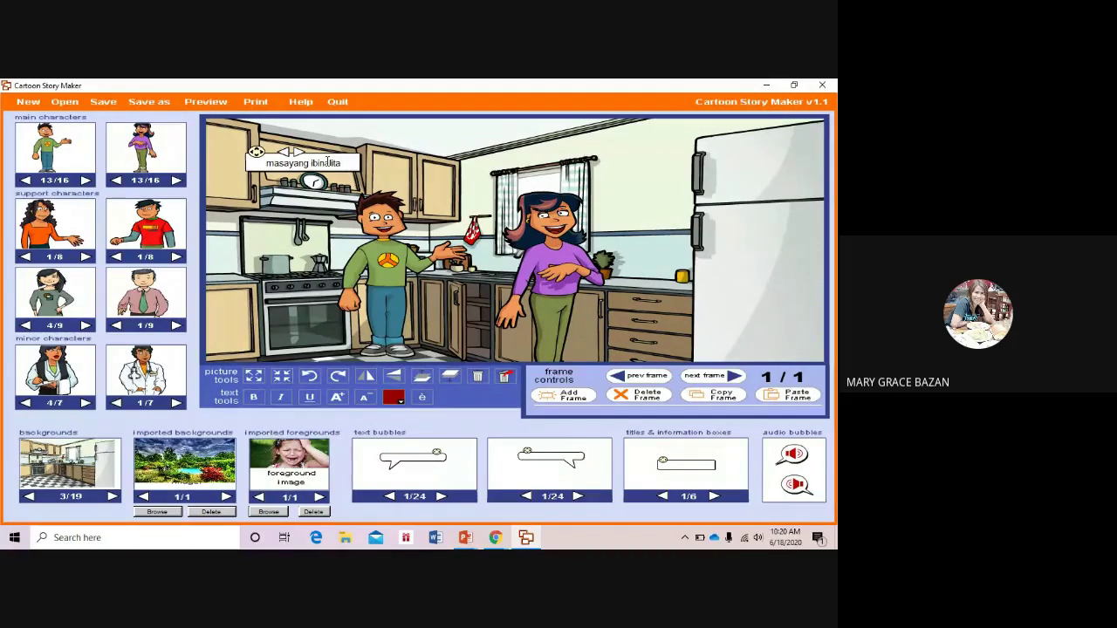
{"action": "type", "text": " ni Drake"}
{"action": "key", "text": "BackSpace"}
{"action": "key", "text": "BackSpace"}
{"action": "key", "text": "BackSpace"}
{"action": "key", "text": "BackSpace"}
{"action": "key", "text": "BackSpace"}
{"action": "key", "text": "BackSpace"}
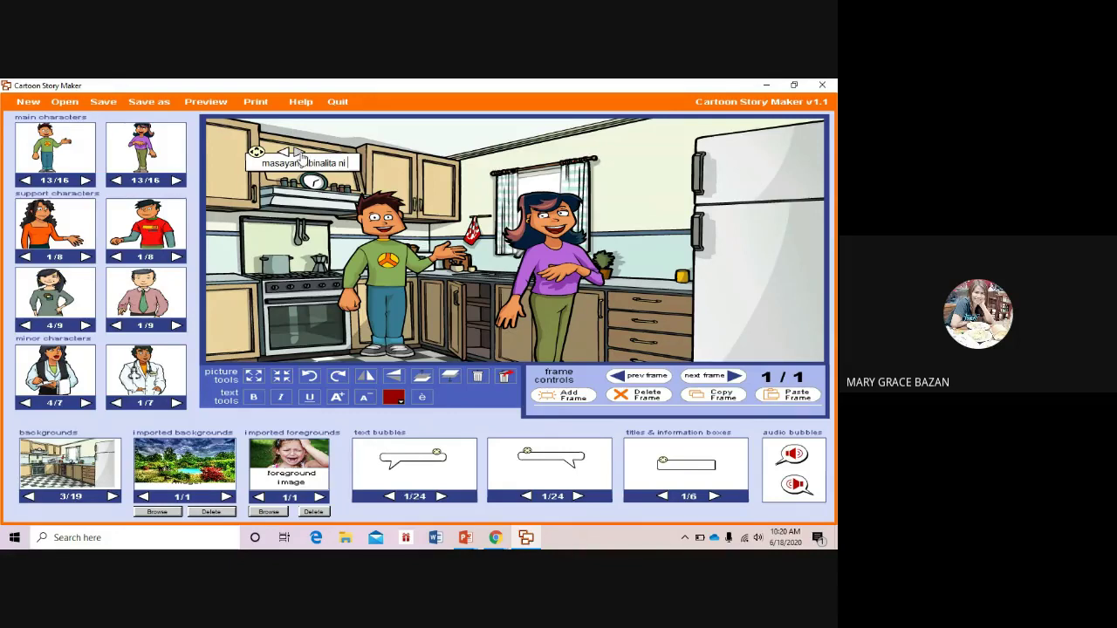
Enlarge the caption box and move it up into the upper-left corner of the frame.
{"action": "left_click", "coordinate": [301, 157]}
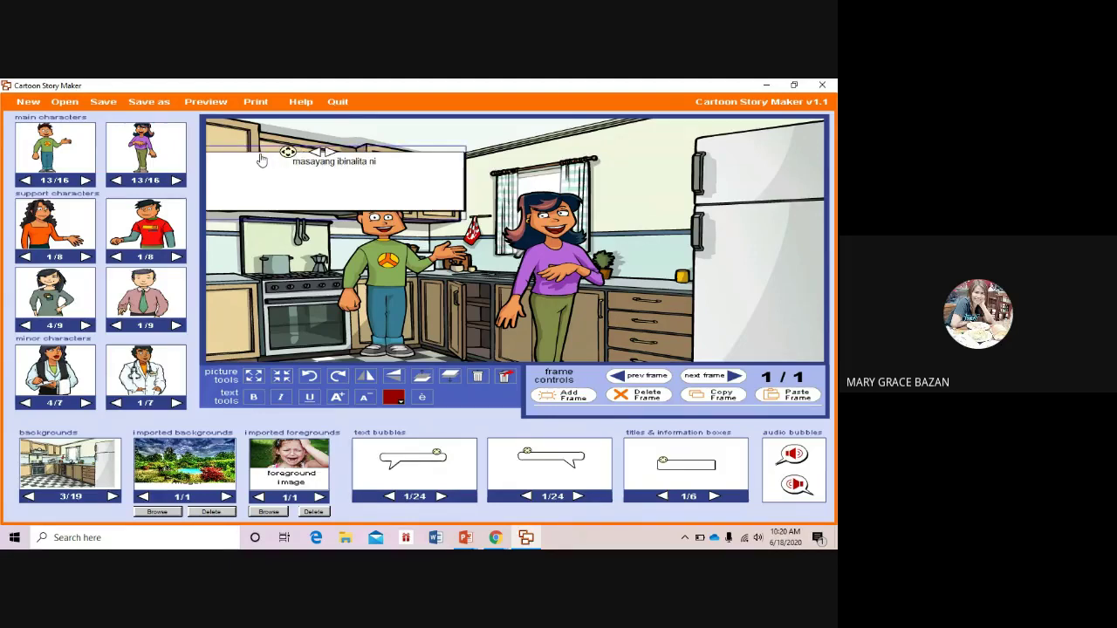
{"action": "left_click_drag", "start_coordinate": [289, 157], "coordinate": [296, 128]}
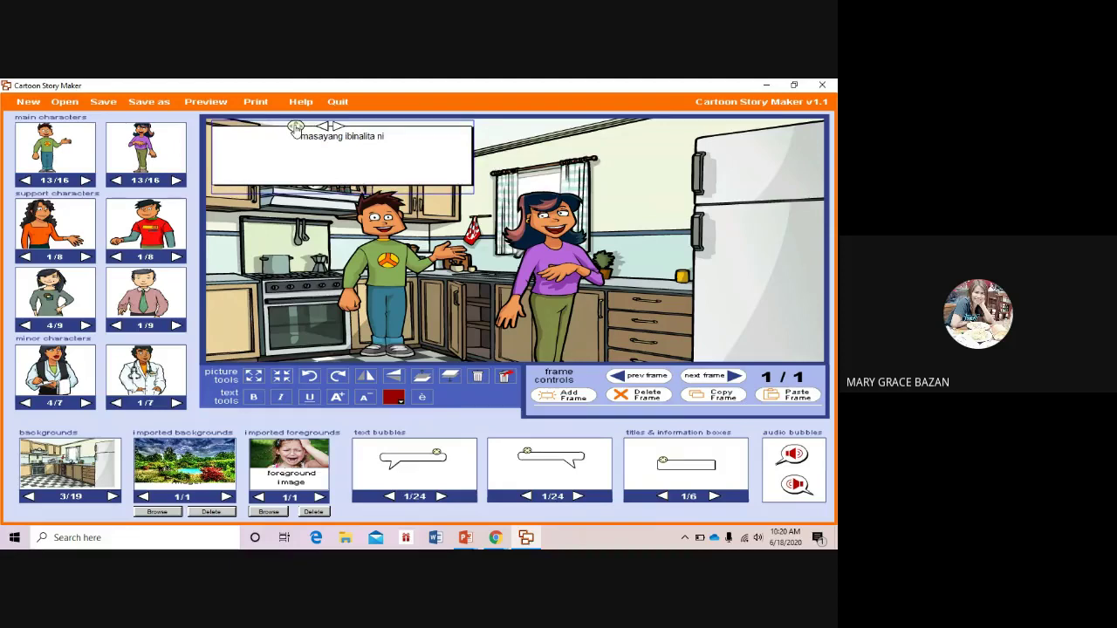
Continue the caption with the boy's name and "sa kanyang ina ang apgdating ng kanyang kuya.".
{"action": "left_click", "coordinate": [390, 136]}
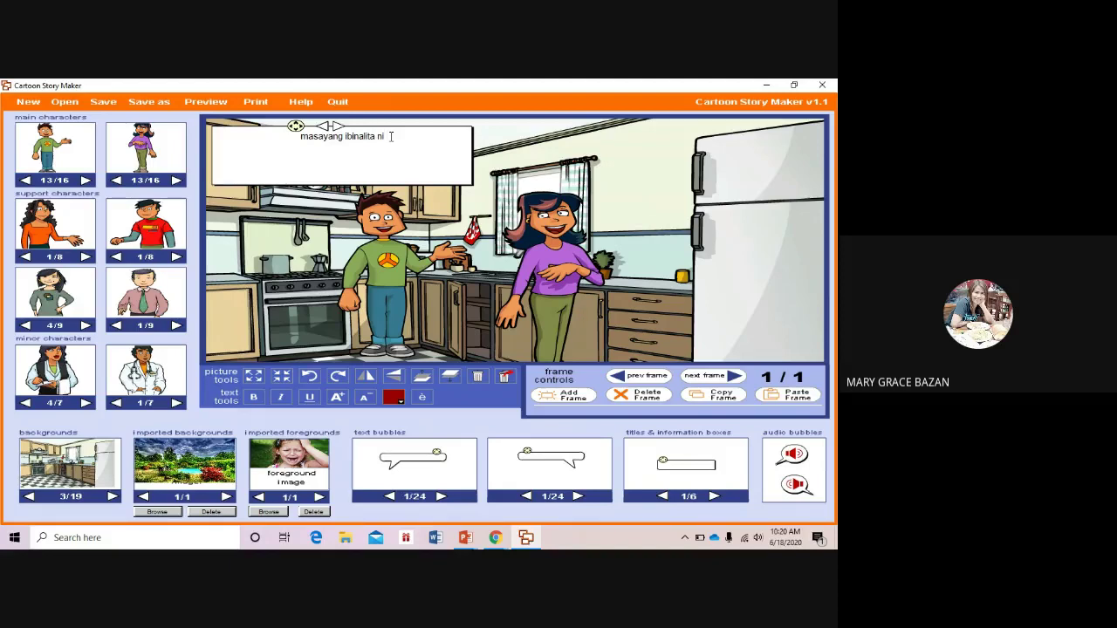
{"action": "type", "text": "Drake"}
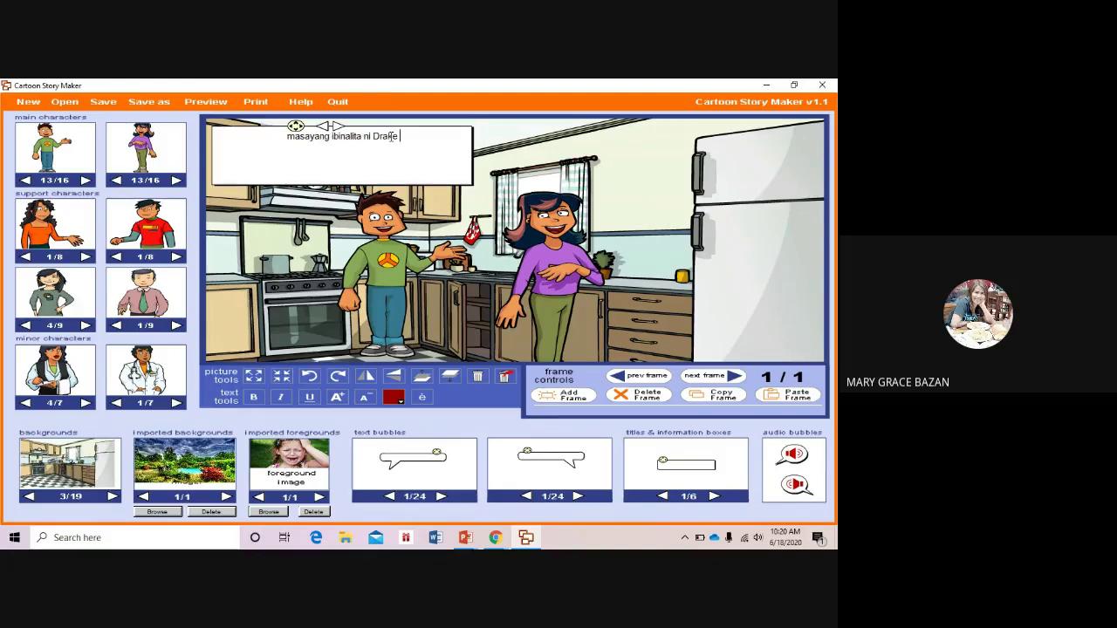
{"action": "type", "text": " sa kanya"}
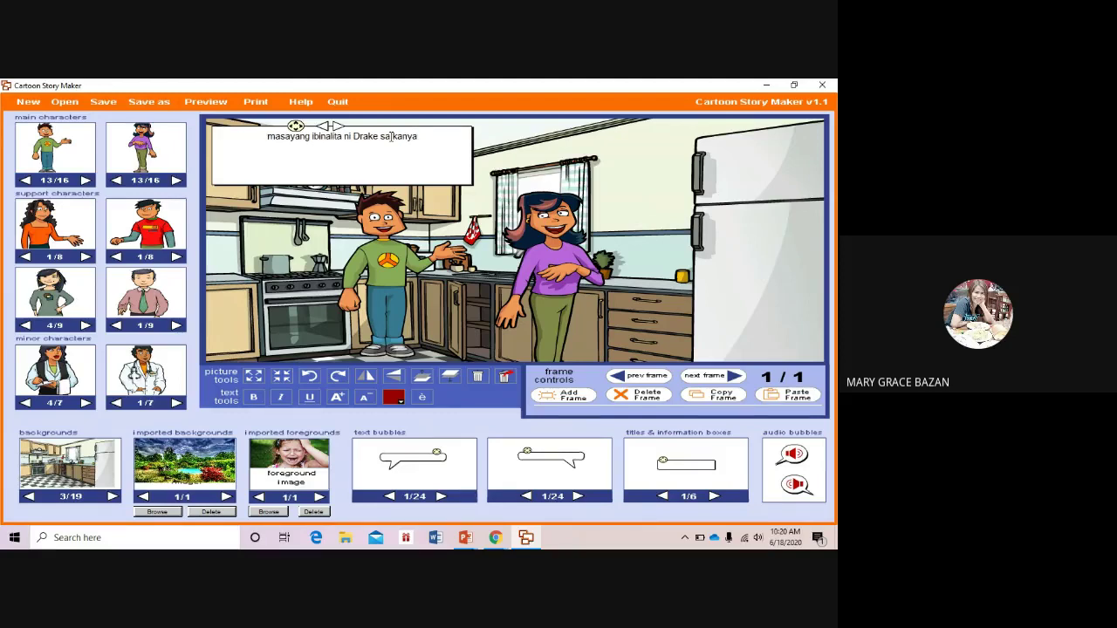
{"action": "type", "text": "ng ina "}
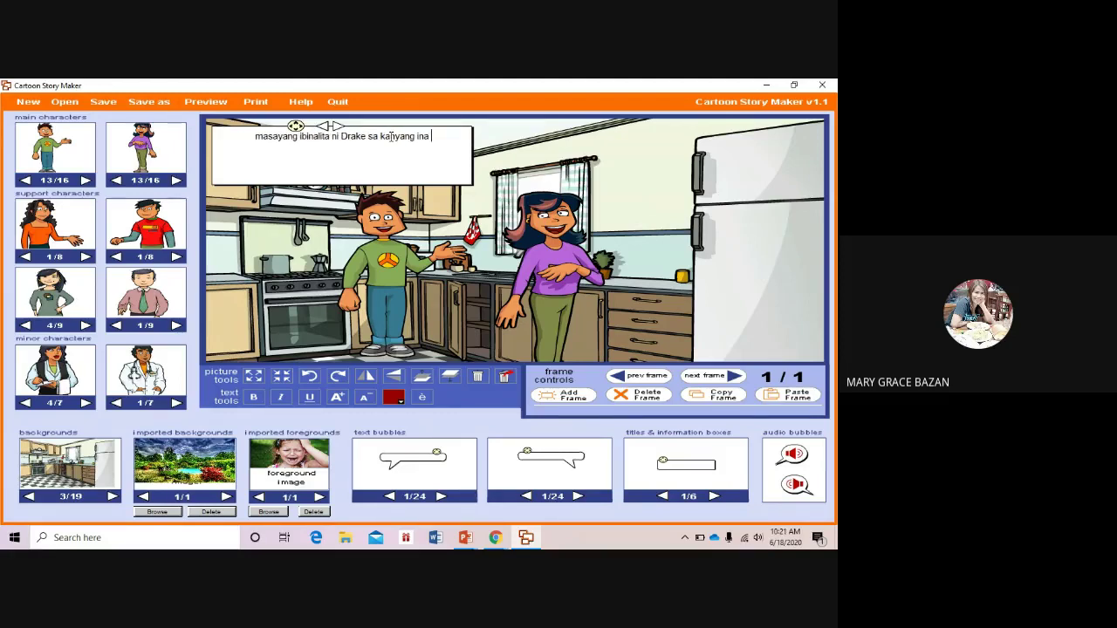
{"action": "type", "text": "ang apg"}
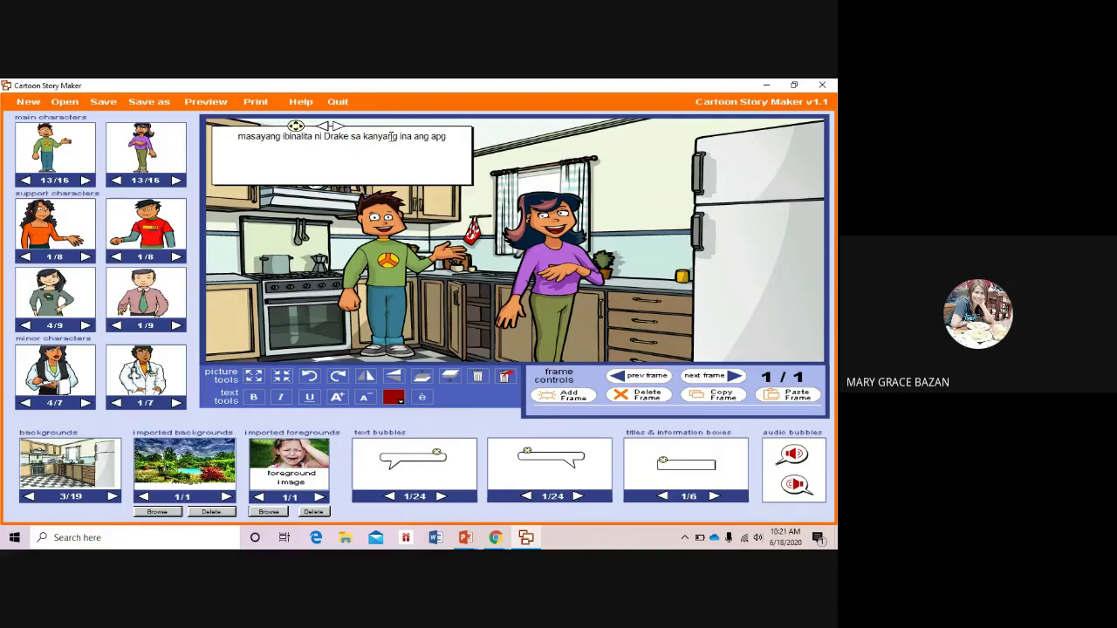
{"action": "type", "text": "dating "}
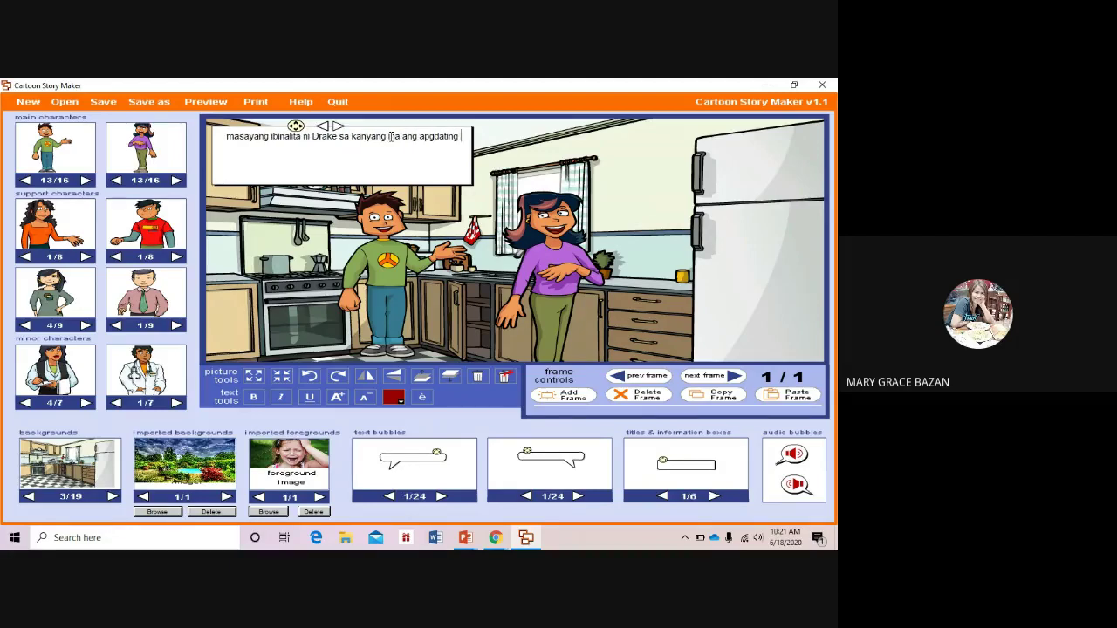
{"action": "type", "text": "ng kanyang kuya."}
Capitalize the caption's first word to "Masayang" and correct "apgdating" to "pagdating".
{"action": "left_click", "coordinate": [234, 138]}
{"action": "key", "text": "BackSpace"}
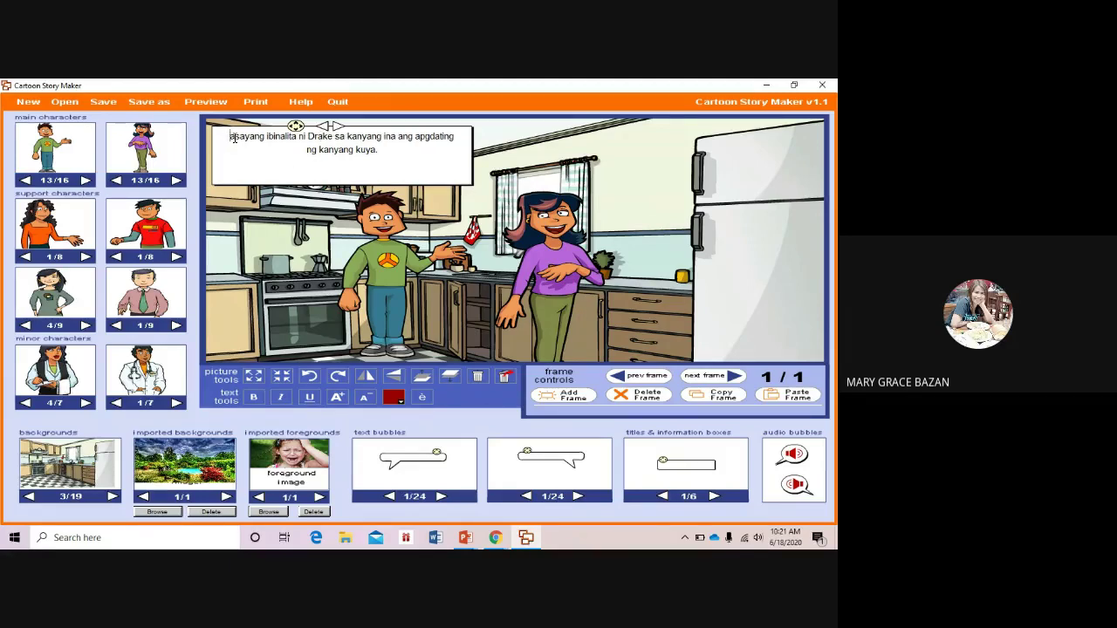
{"action": "type", "text": "M"}
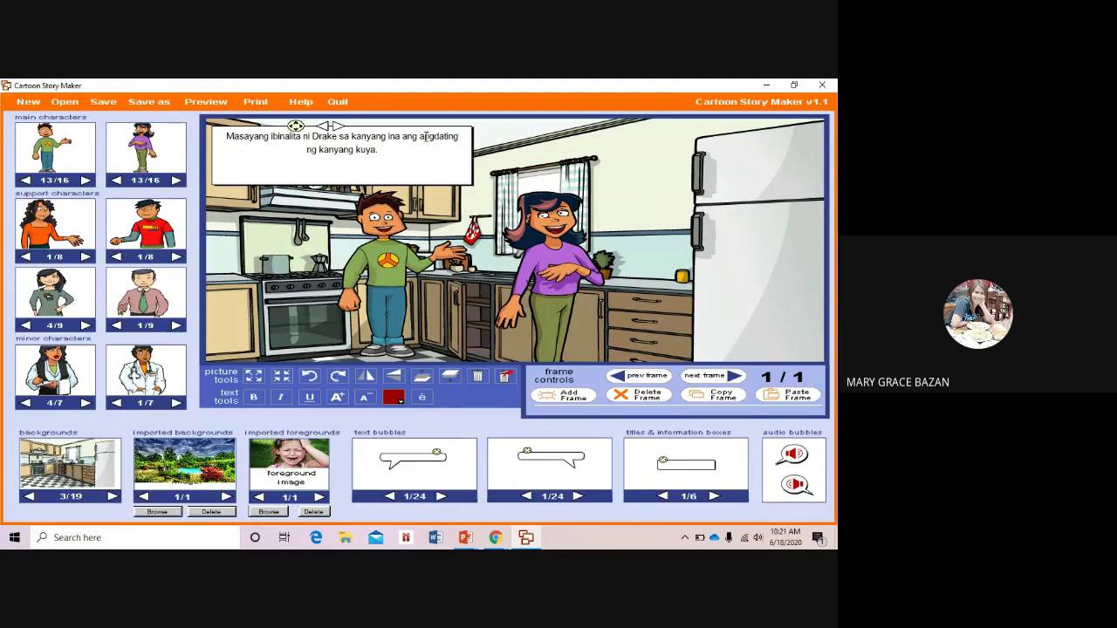
{"action": "key", "text": "BackSpace"}
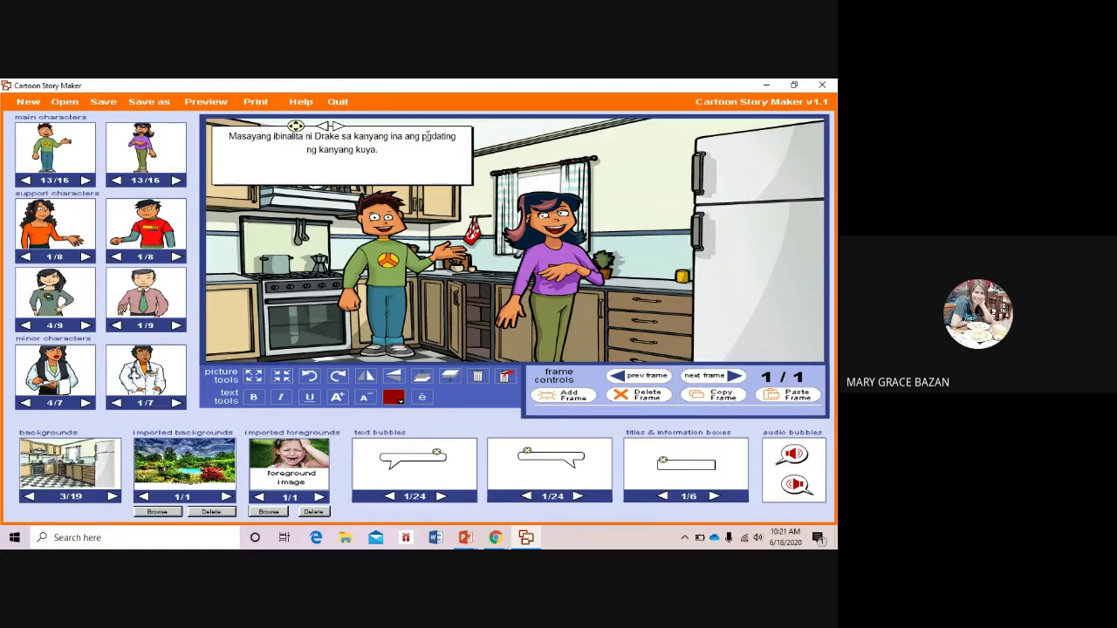
{"action": "type", "text": "ag"}
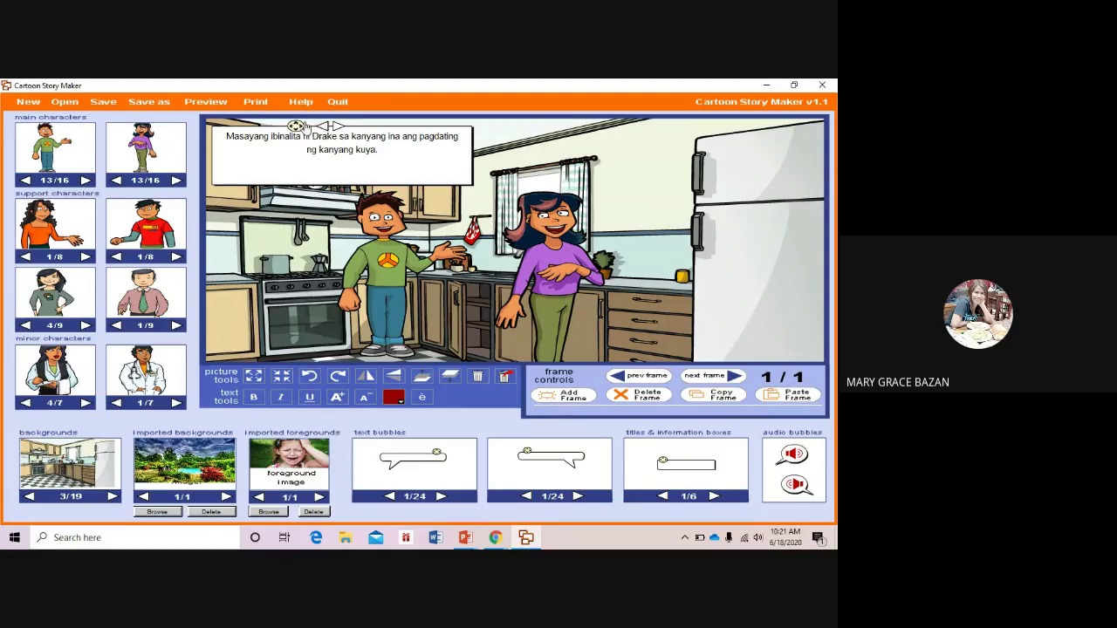
Shrink the caption box to fit its two lines and color its text blue.
{"action": "left_click", "coordinate": [324, 131]}
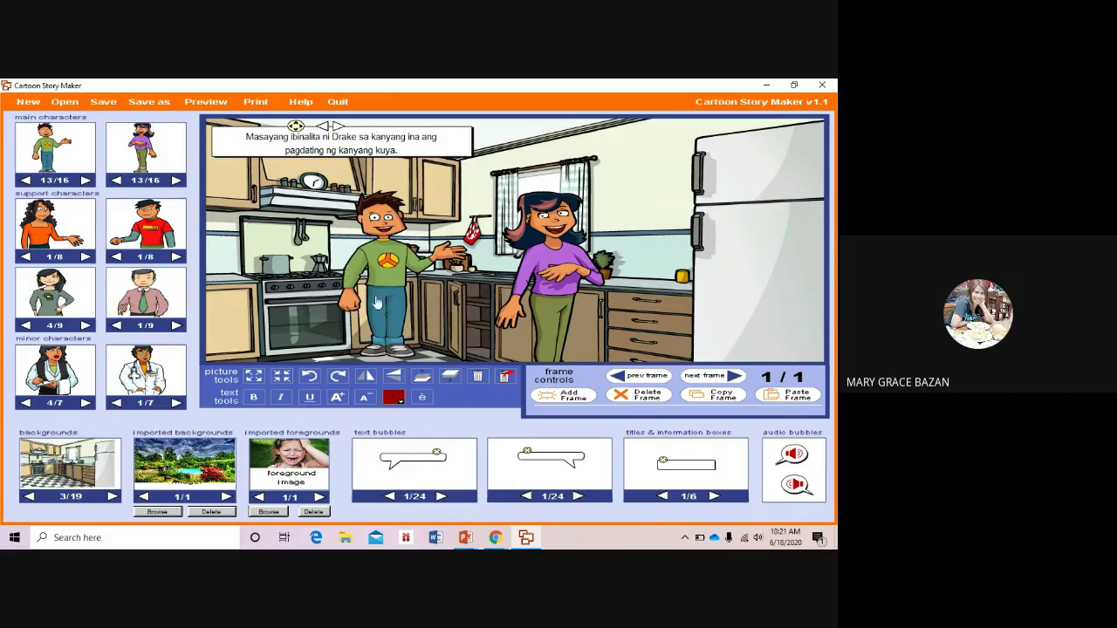
{"action": "left_click", "coordinate": [397, 399]}
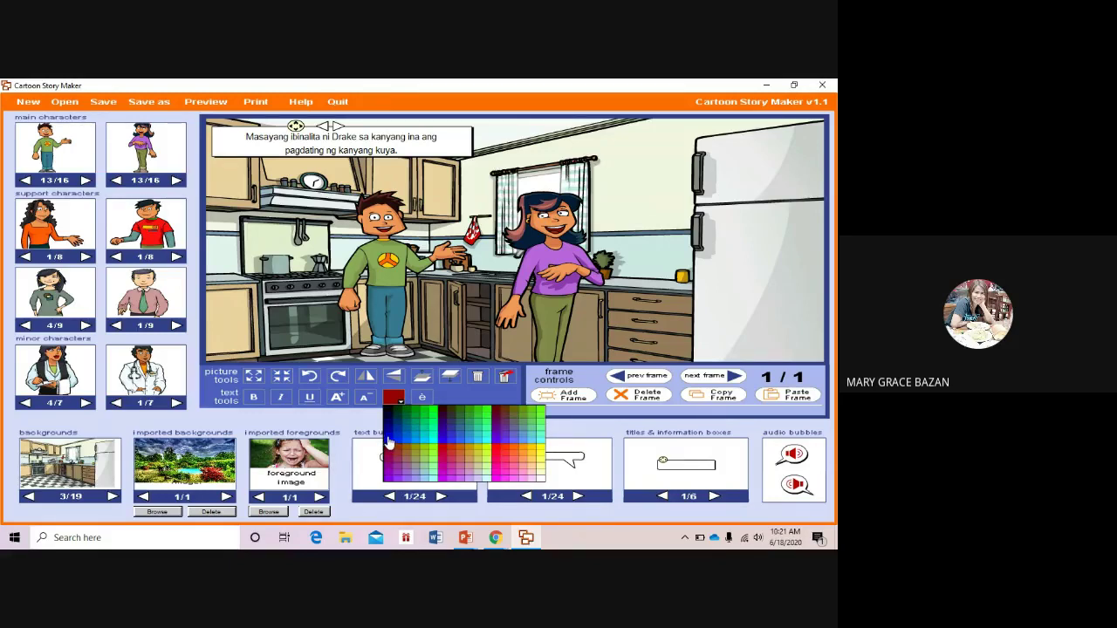
{"action": "left_click", "coordinate": [389, 443]}
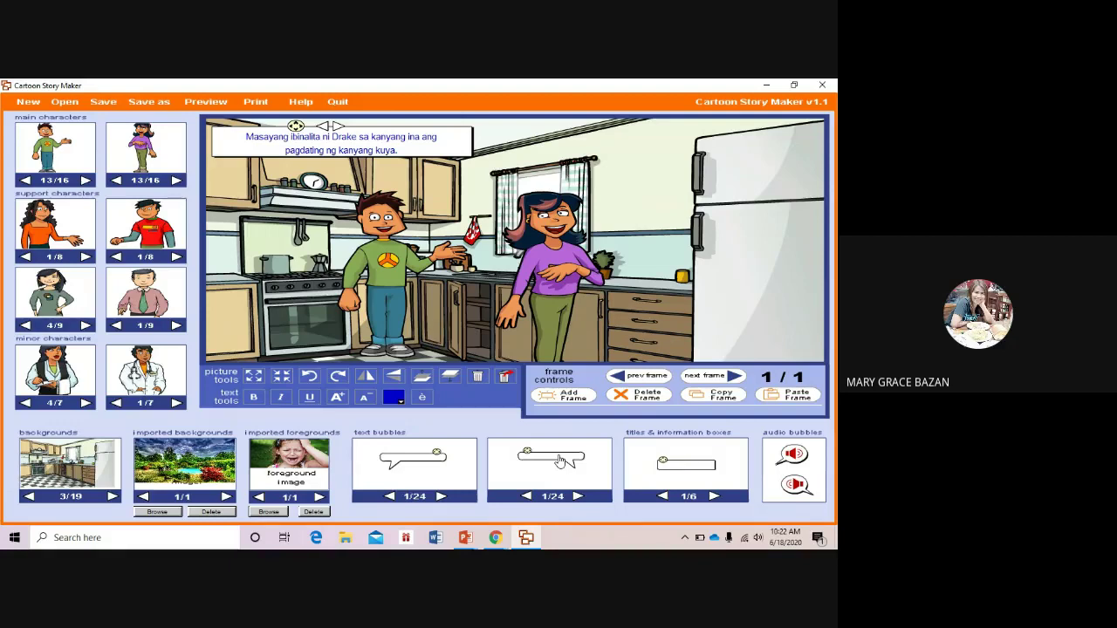
Place a speech bubble with its tail pointing to the boy above the stove and clear its placeholder text.
{"action": "left_click_drag", "start_coordinate": [559, 460], "coordinate": [314, 198]}
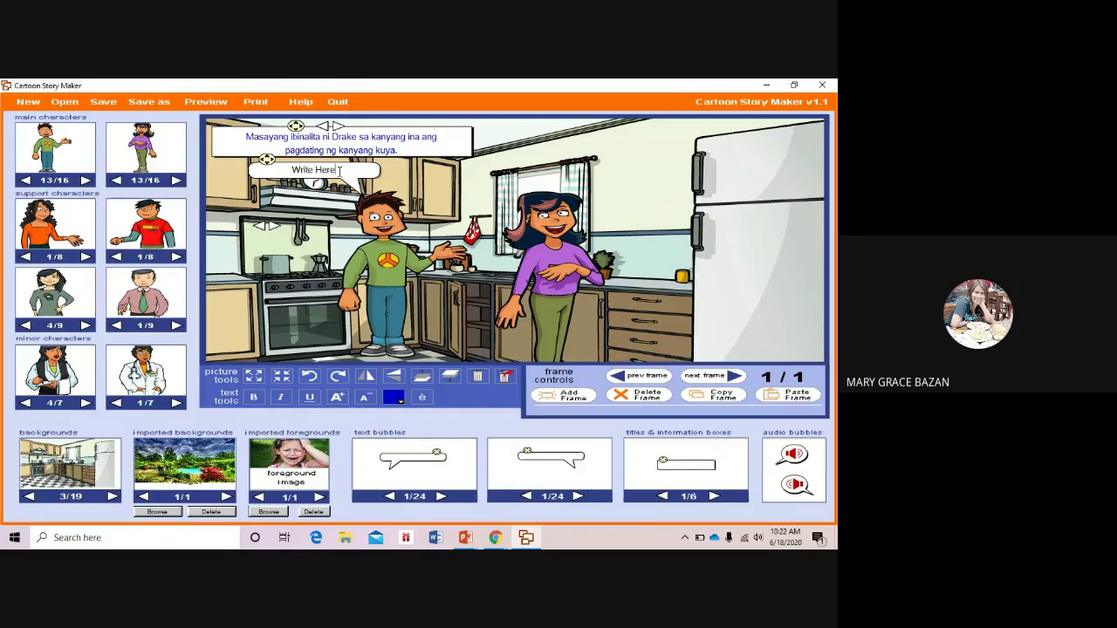
{"action": "type", "text": "Ina"}
{"action": "key", "text": "BackSpace"}
{"action": "key", "text": "BackSpace"}
{"action": "key", "text": "BackSpace"}
{"action": "key", "text": "BackSpace"}
{"action": "key", "text": "BackSpace"}
{"action": "key", "text": "BackSpace"}
{"action": "key", "text": "BackSpace"}
{"action": "key", "text": "BackSpace"}
{"action": "key", "text": "BackSpace"}
{"action": "key", "text": "BackSpace"}
{"action": "key", "text": "BackSpace"}
{"action": "key", "text": "BackSpace"}
Write "Inay, tumawag po ang kuya, uuwi daw po siya!" in the boy's bubble and move the bubble slightly left under the caption.
{"action": "type", "text": "Inay, tumawag po ang kuya, uuwi daw po sil"}
{"action": "key", "text": "BackSpace"}
{"action": "type", "text": "ya!"}
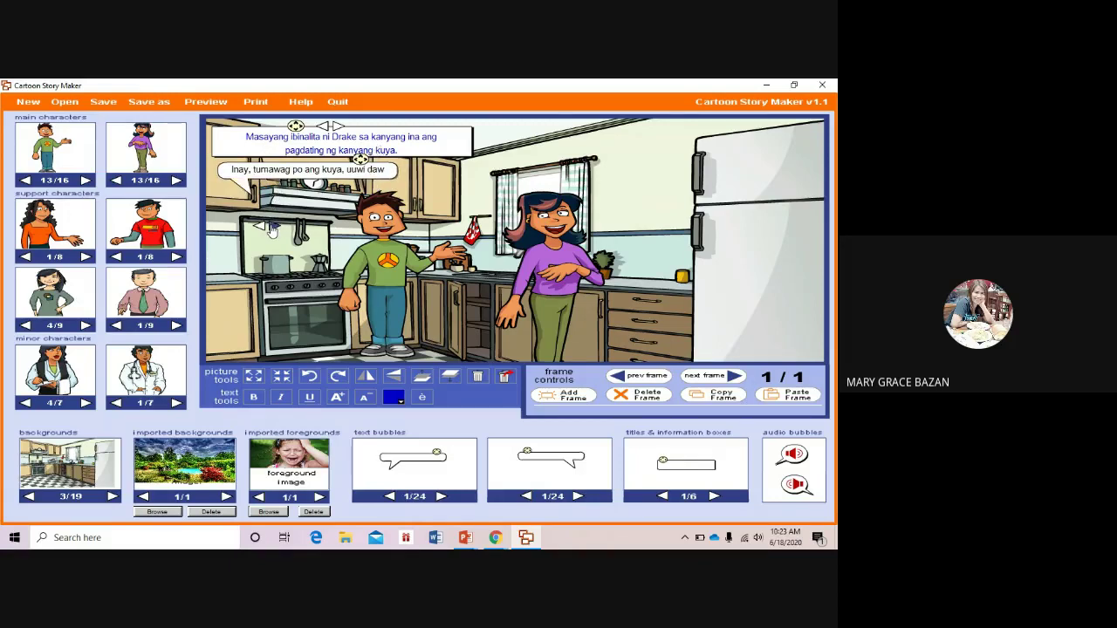
{"action": "type", "text": "po siya!"}
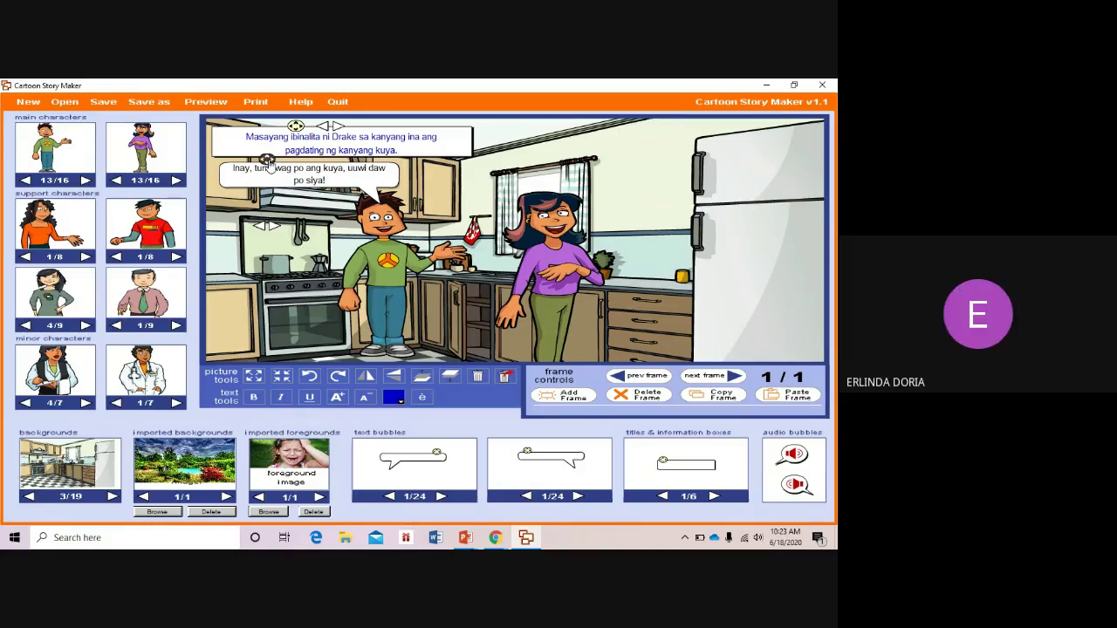
{"action": "left_click_drag", "start_coordinate": [269, 164], "coordinate": [256, 164]}
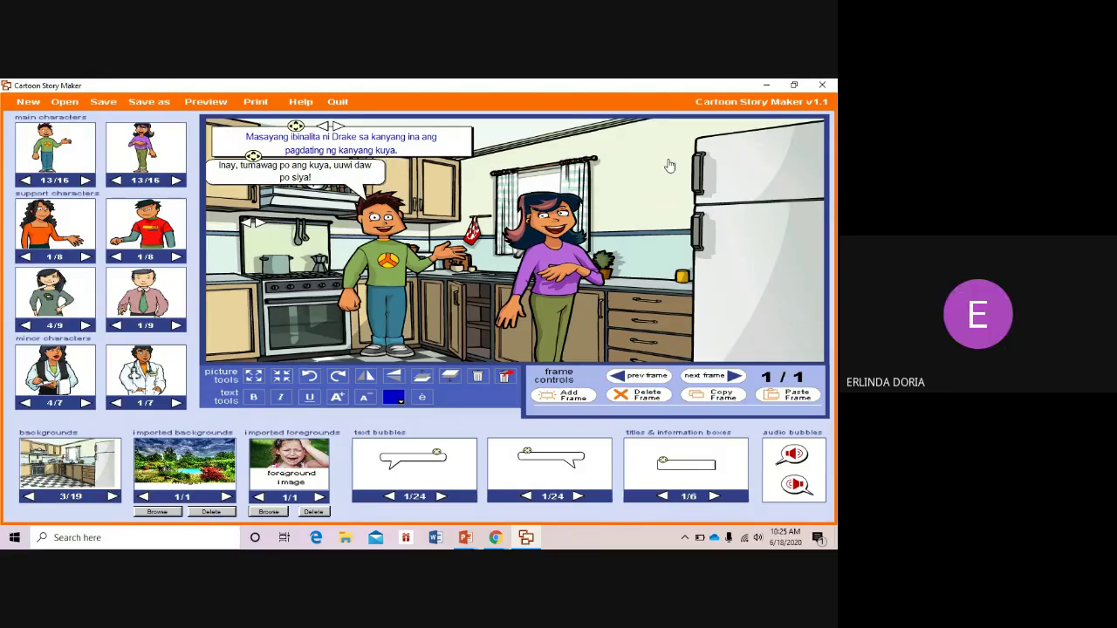
Remove the kitchen background from the frame and put it back.
{"action": "left_click", "coordinate": [477, 376]}
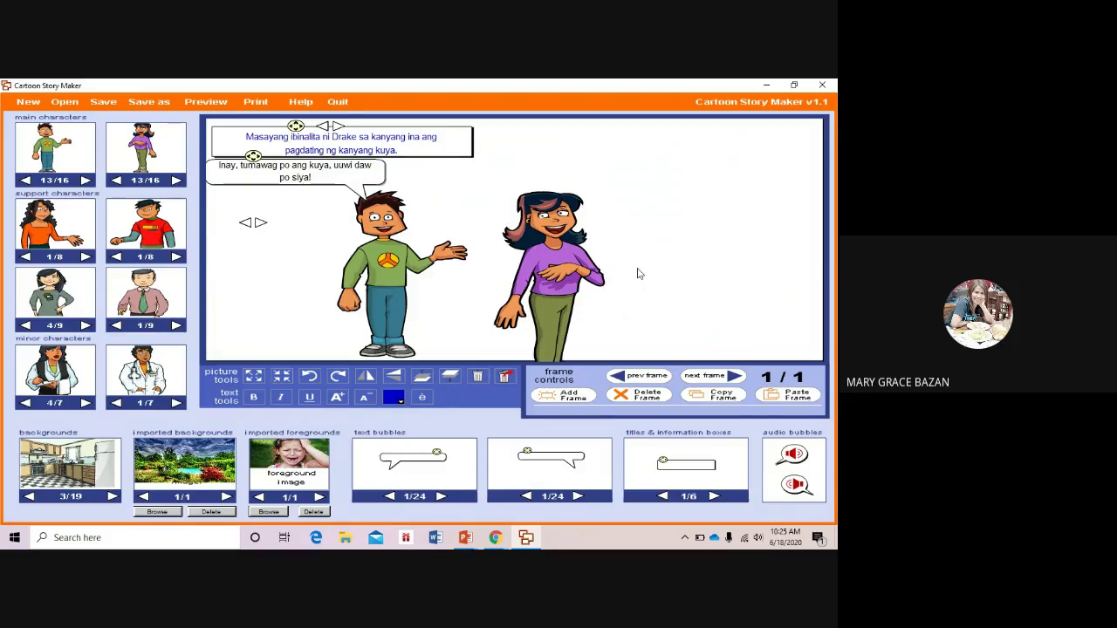
{"action": "left_click", "coordinate": [506, 377]}
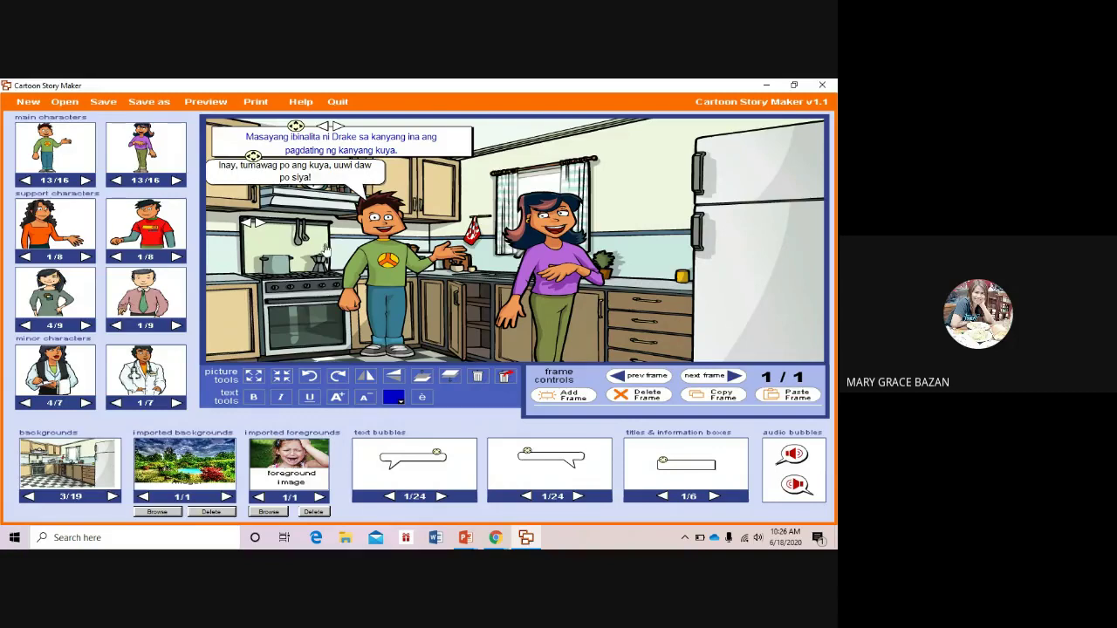
Make the text in the boy's speech bubble bold and italic.
{"action": "left_click", "coordinate": [254, 398]}
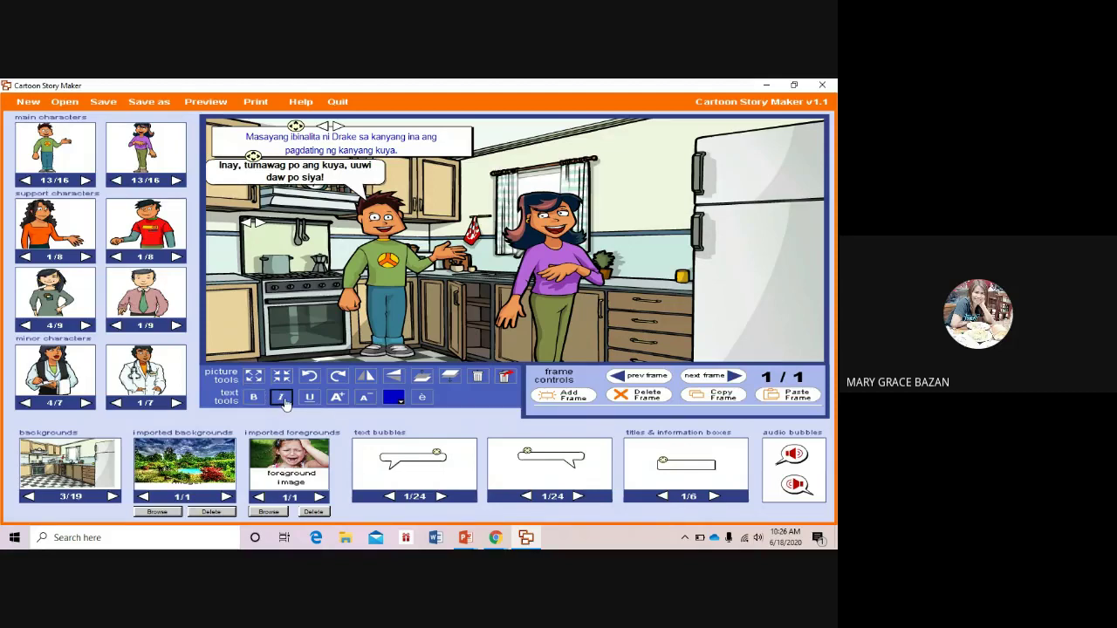
{"action": "left_click", "coordinate": [282, 398]}
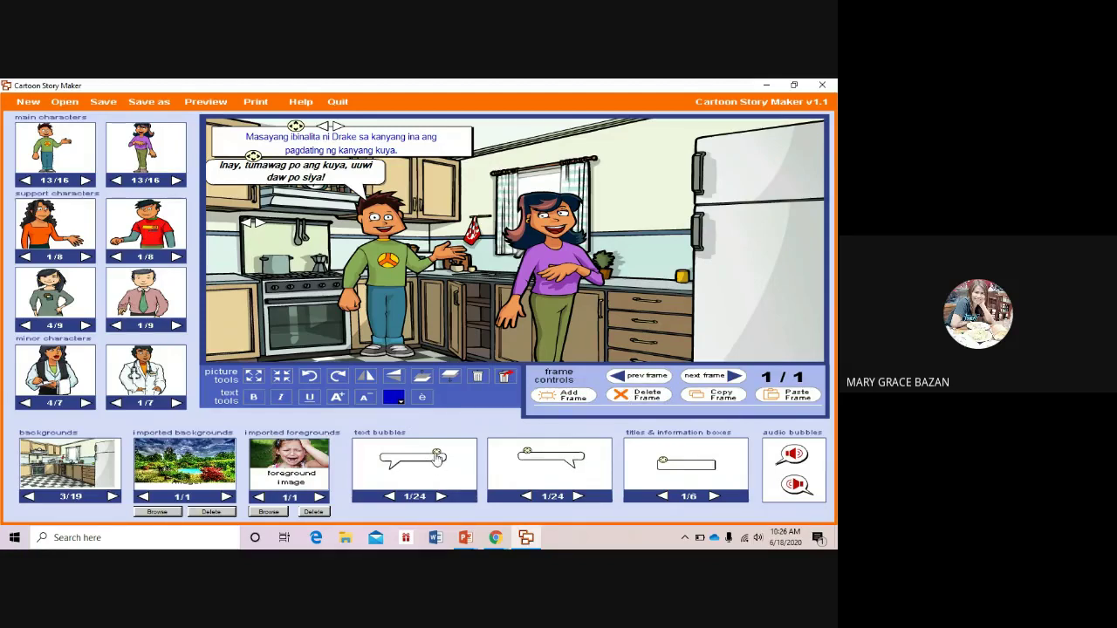
Place a speech bubble with a left-hand tail above the girl's head and clear its placeholder text.
{"action": "left_click_drag", "start_coordinate": [437, 458], "coordinate": [623, 194]}
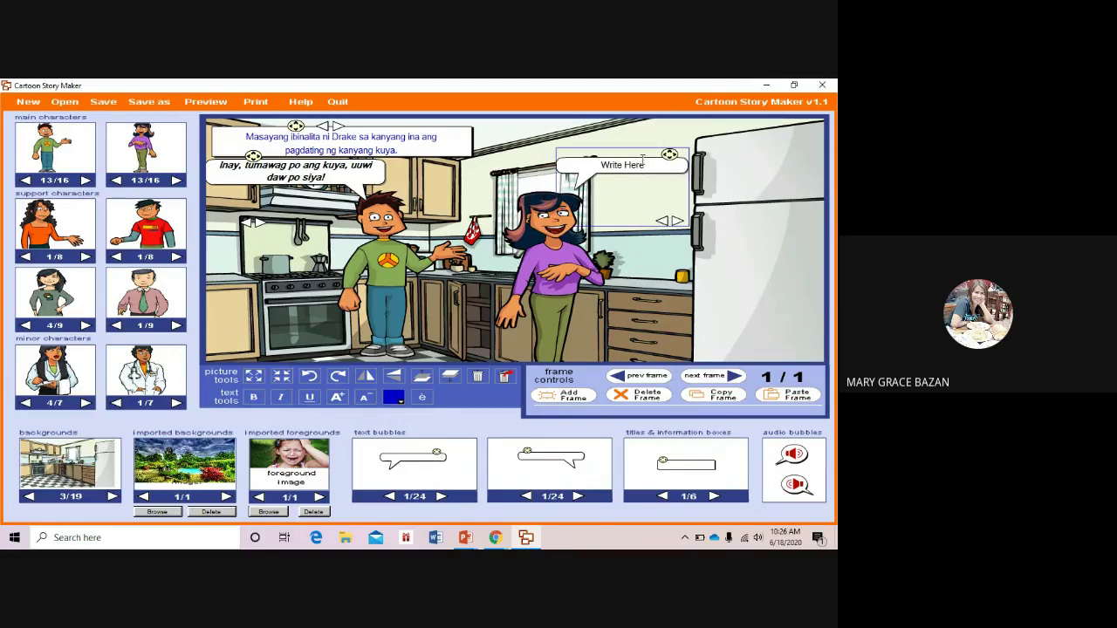
{"action": "left_click", "coordinate": [647, 165]}
{"action": "key", "text": "BackSpace"}
{"action": "key", "text": "BackSpace"}
{"action": "key", "text": "BackSpace"}
{"action": "key", "text": "BackSpace"}
{"action": "key", "text": "BackSpace"}
{"action": "key", "text": "BackSpace"}
{"action": "key", "text": "BackSpace"}
{"action": "key", "text": "BackSpace"}
{"action": "key", "text": "BackSpace"}
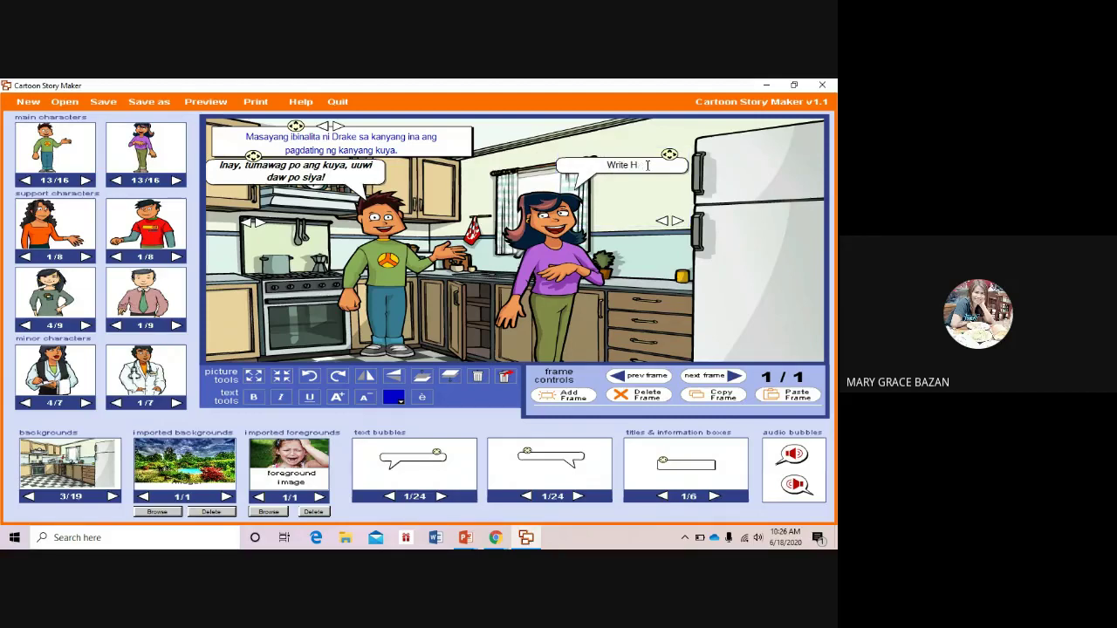
{"action": "key", "text": "BackSpace"}
Write "Magandang balita yan anak!" in the girl's speech bubble and widen the bubble to fit it on one line.
{"action": "type", "text": "Magandang bak"}
{"action": "key", "text": "BackSpace"}
{"action": "type", "text": "ta"}
{"action": "key", "text": "BackSpace"}
{"action": "key", "text": "BackSpace"}
{"action": "type", "text": "lita yan aa"}
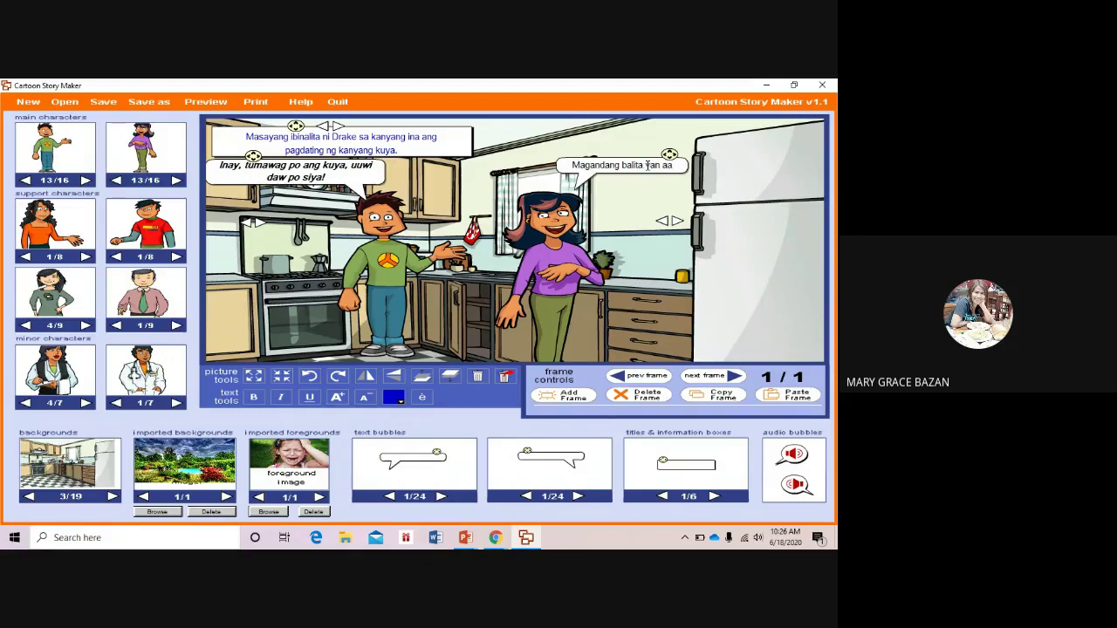
{"action": "key", "text": "BackSpace"}
{"action": "type", "text": "nak"}
{"action": "type", "text": "1"}
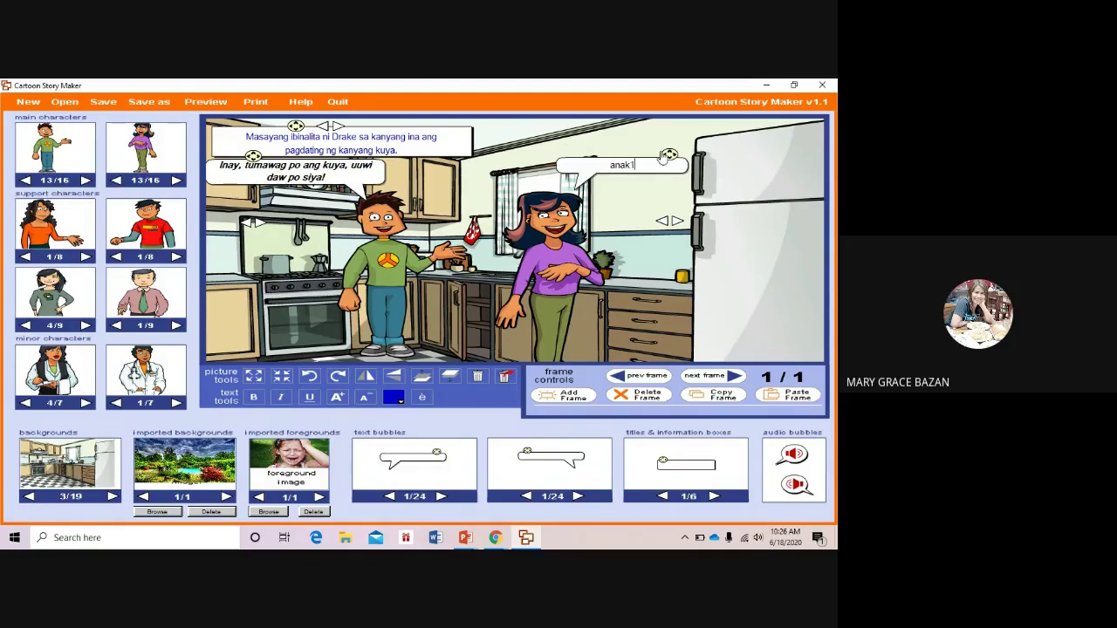
{"action": "key", "text": "BackSpace"}
{"action": "type", "text": "!"}
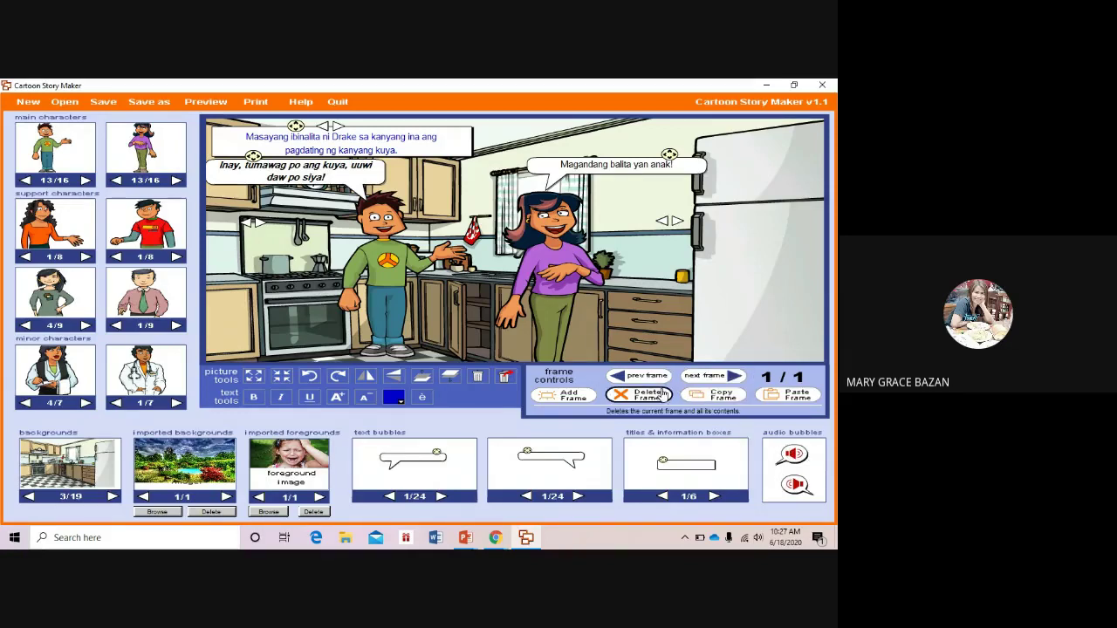
Import the kitchen-and-living-room JPG from the Desktop and use it as the background of a new second frame.
{"action": "left_click", "coordinate": [556, 400]}
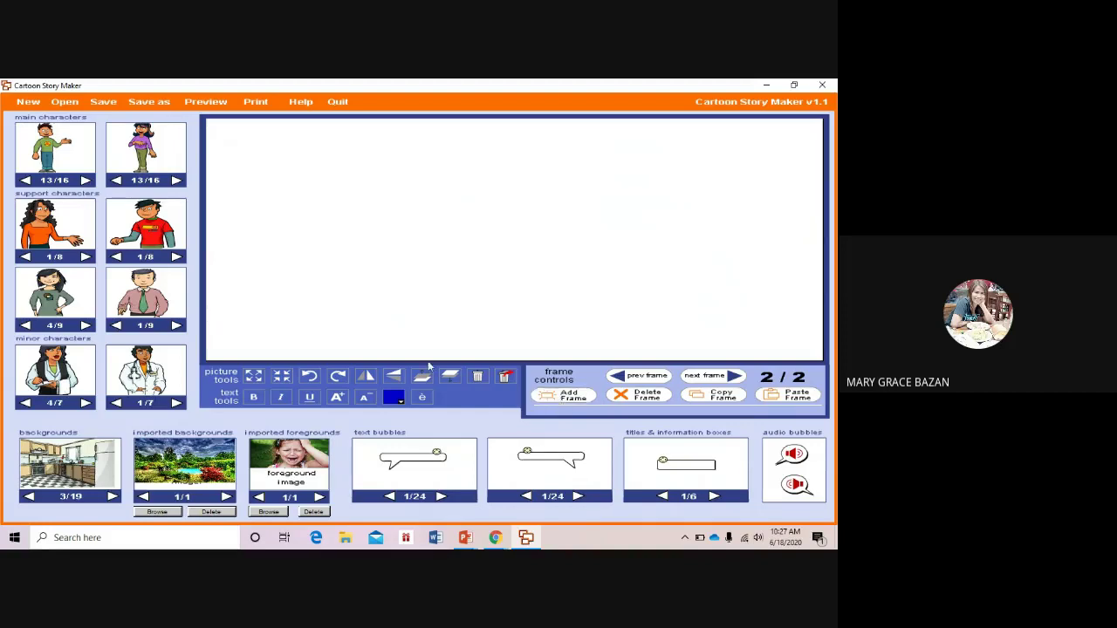
{"action": "left_click", "coordinate": [158, 512]}
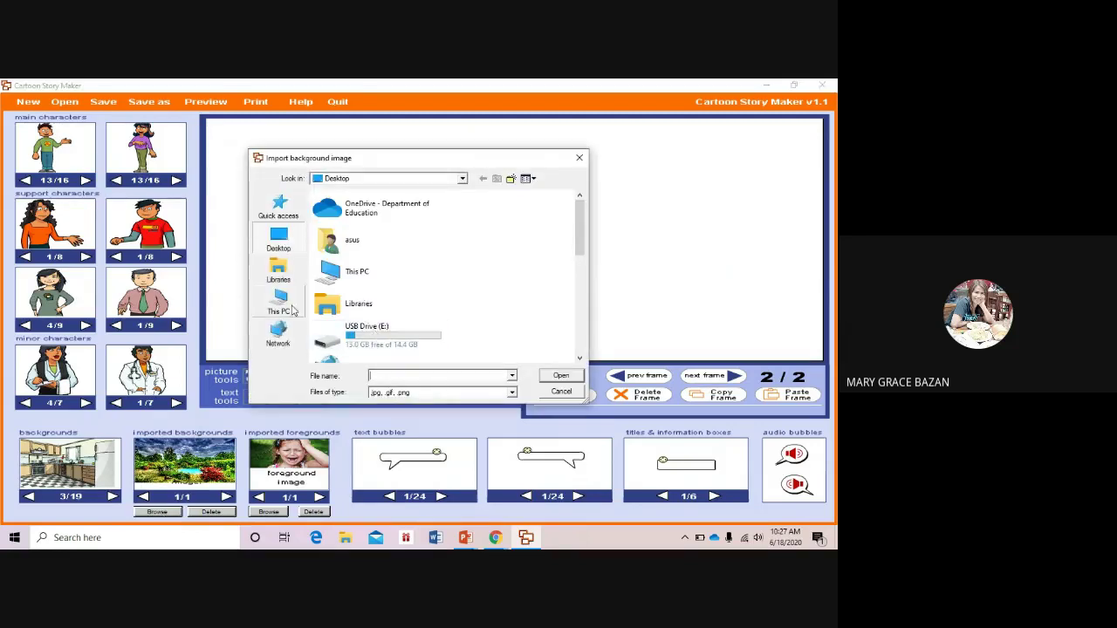
{"action": "left_click", "coordinate": [279, 240]}
{"action": "left_click", "coordinate": [580, 357]}
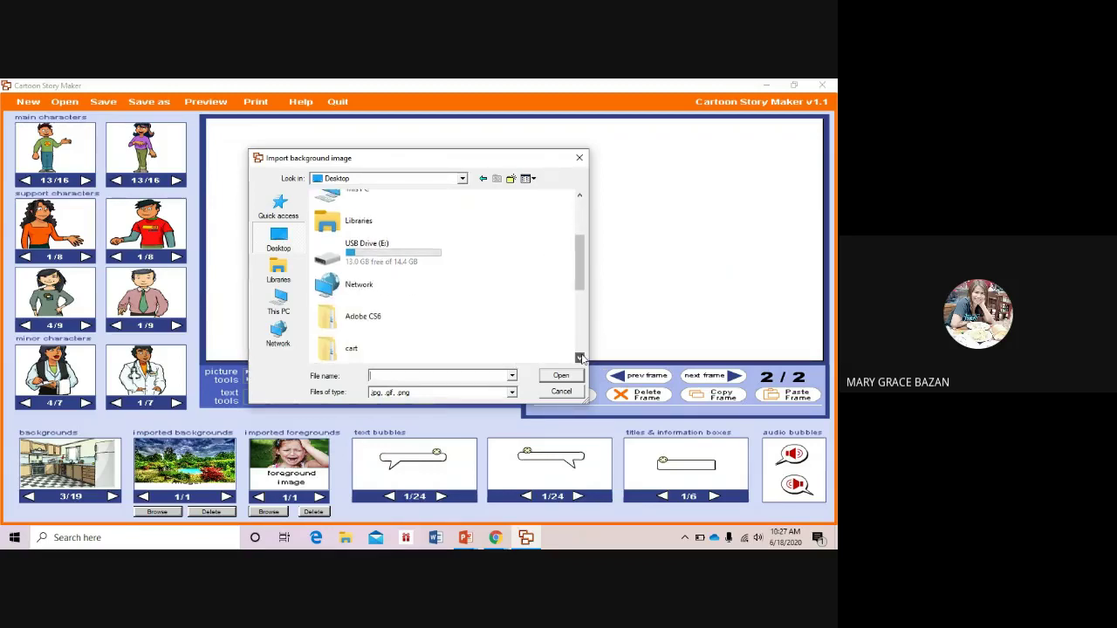
{"action": "left_click", "coordinate": [580, 358]}
{"action": "left_click", "coordinate": [580, 357]}
{"action": "left_click", "coordinate": [581, 357]}
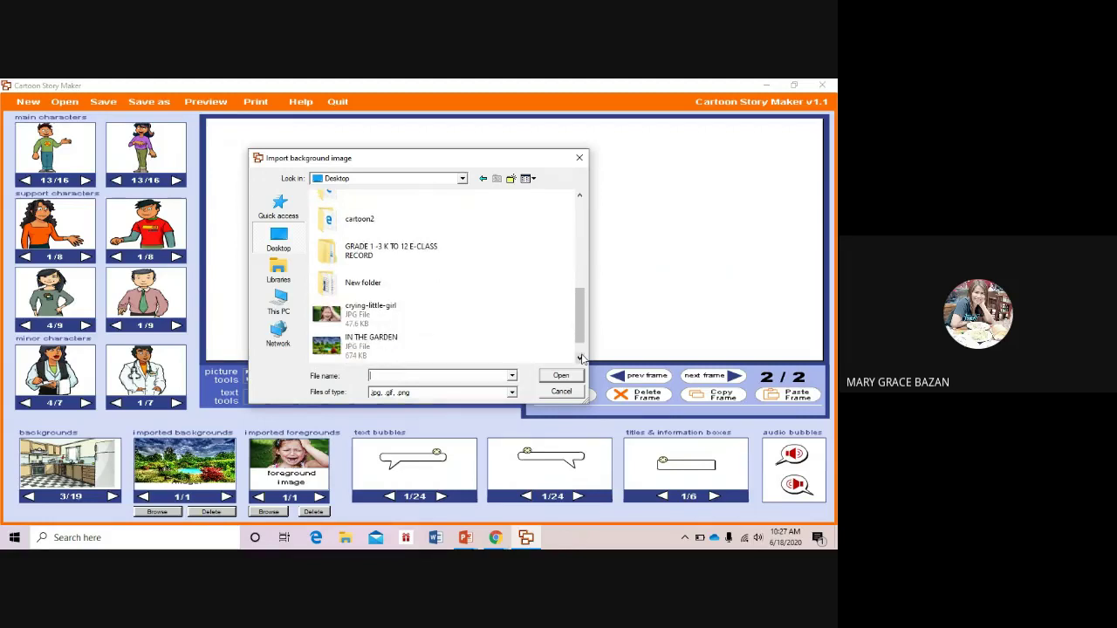
{"action": "left_click", "coordinate": [580, 358]}
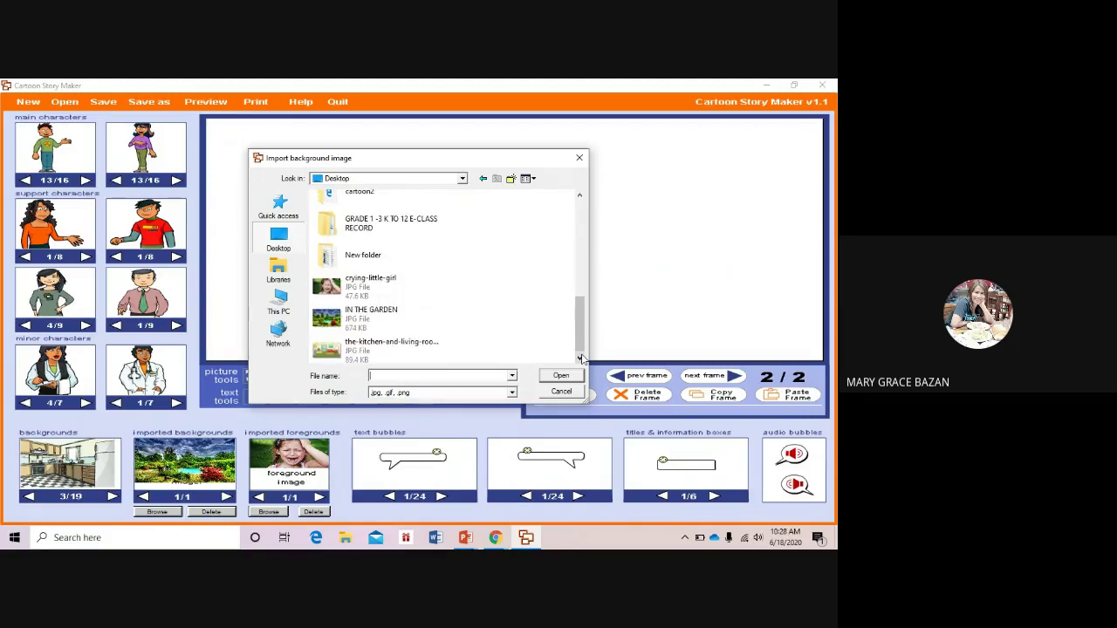
{"action": "double_click", "coordinate": [340, 352]}
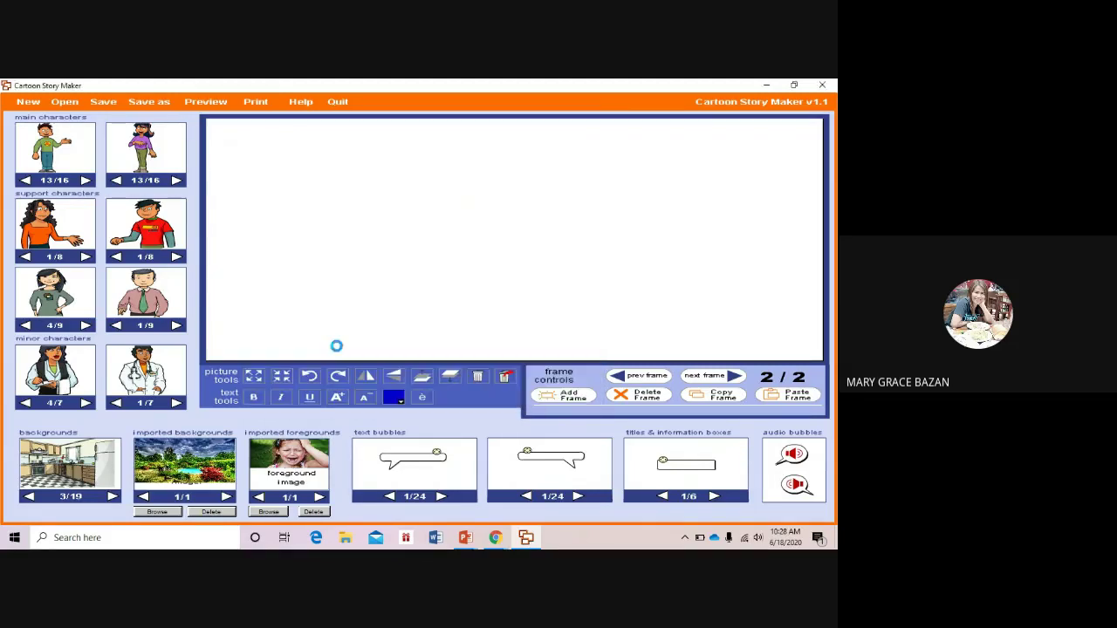
{"action": "left_click_drag", "start_coordinate": [203, 453], "coordinate": [399, 274]}
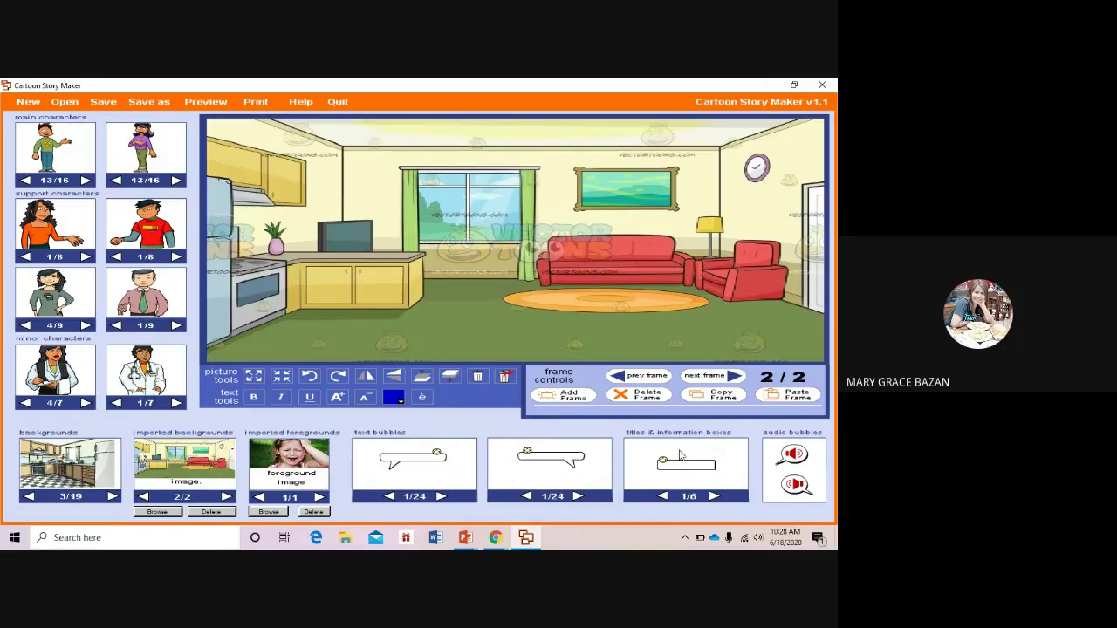
Place a rectangular information box over the upper kitchen area of the frame and clear its placeholder text.
{"action": "left_click_drag", "start_coordinate": [669, 473], "coordinate": [419, 277]}
{"action": "left_click_drag", "start_coordinate": [343, 192], "coordinate": [360, 210]}
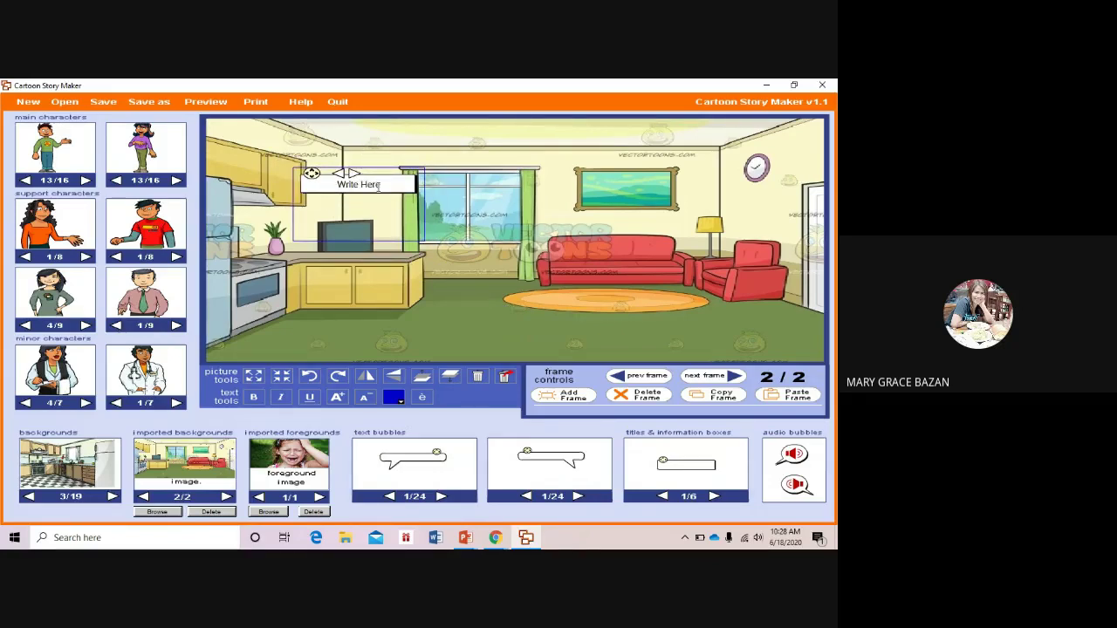
{"action": "left_click", "coordinate": [381, 183]}
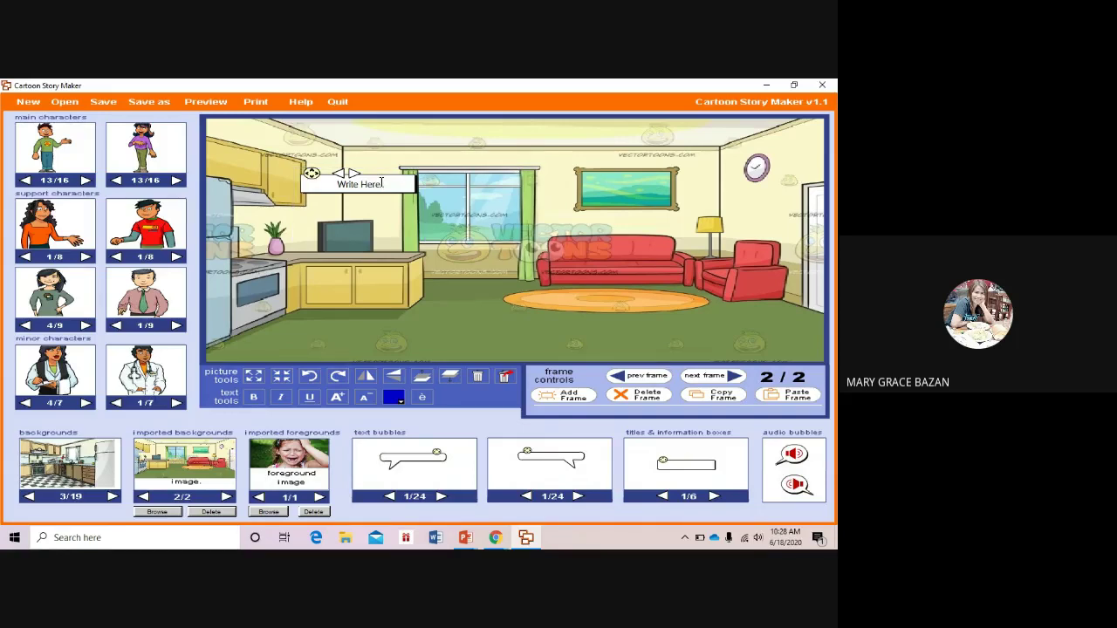
{"action": "key", "text": "BackSpace"}
{"action": "key", "text": "BackSpace"}
{"action": "key", "text": "BackSpace"}
{"action": "key", "text": "BackSpace"}
{"action": "key", "text": "BackSpace"}
{"action": "key", "text": "BackSpace"}
{"action": "key", "text": "BackSpace"}
Write "Nagtatawanan at nagkwekwentuhan ang mag-ina." in the information box.
{"action": "type", "text": "Nagtatawanan at na"}
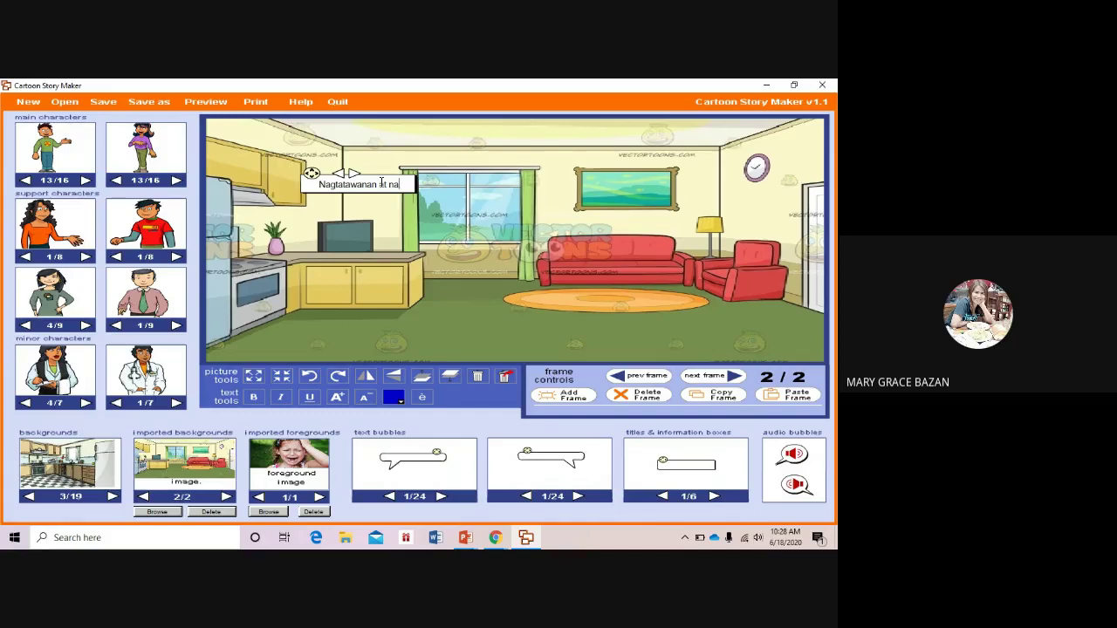
{"action": "type", "text": "g"}
{"action": "type", "text": "kentuha"}
{"action": "key", "text": "BackSpace"}
{"action": "key", "text": "BackSpace"}
{"action": "key", "text": "BackSpace"}
{"action": "key", "text": "BackSpace"}
{"action": "key", "text": "BackSpace"}
{"action": "type", "text": "wekwentuhan ang mag"}
{"action": "type", "text": " ina."}
Widen the information box so the caption fits on one line, and move it slightly higher in the scene.
{"action": "left_click", "coordinate": [352, 174]}
{"action": "left_click", "coordinate": [353, 175]}
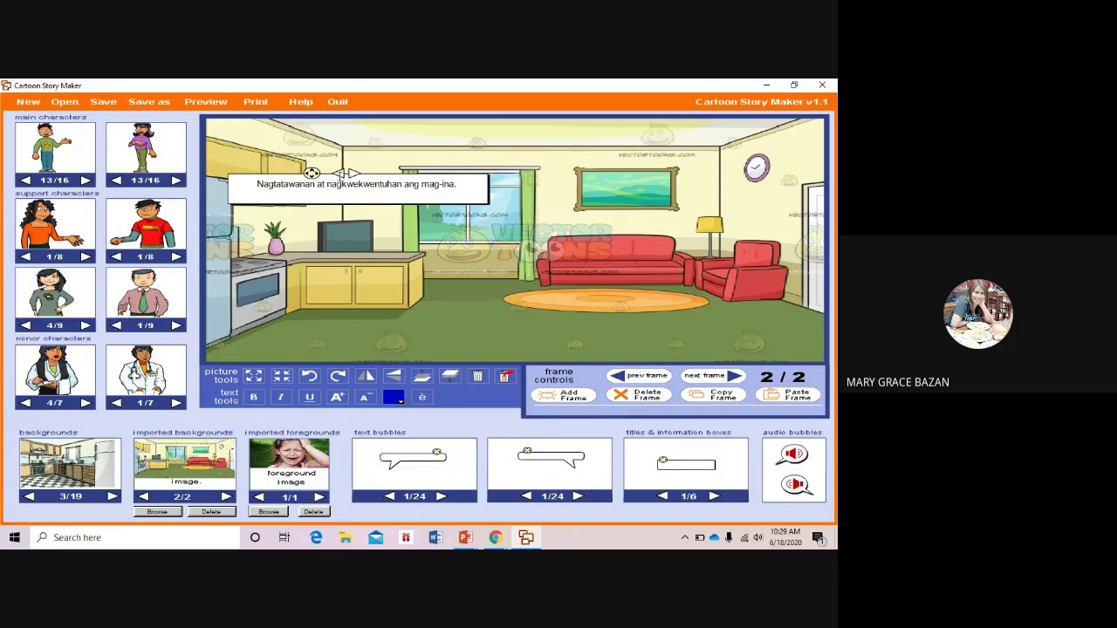
{"action": "left_click", "coordinate": [340, 176]}
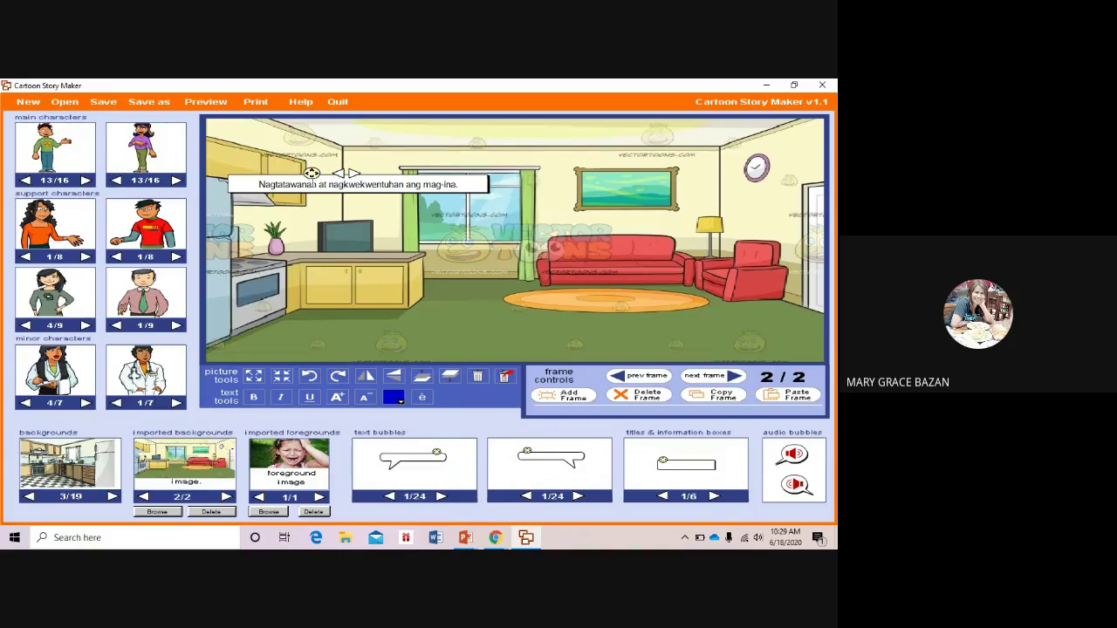
{"action": "left_click_drag", "start_coordinate": [311, 172], "coordinate": [311, 152]}
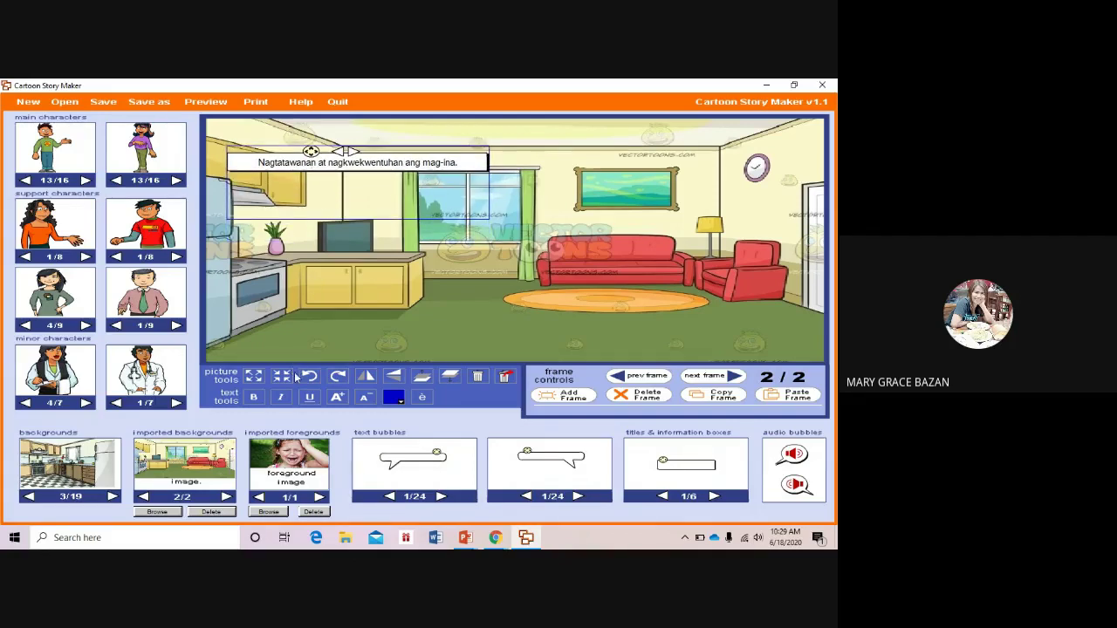
Make the caption text bold and colour it dark violet-blue.
{"action": "left_click", "coordinate": [252, 399]}
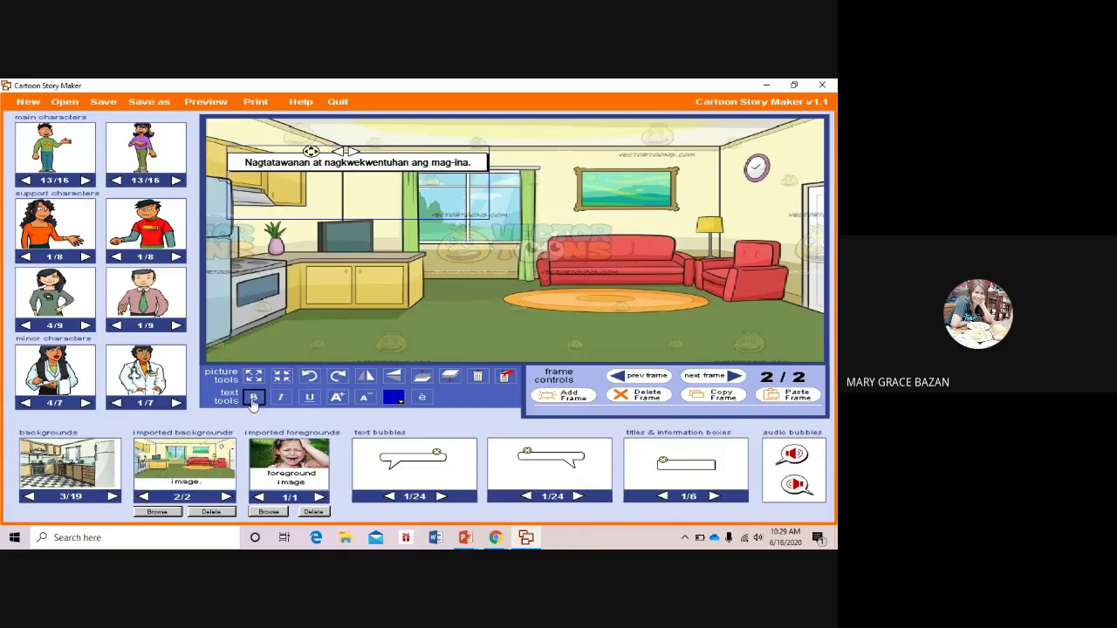
{"action": "left_click", "coordinate": [394, 399]}
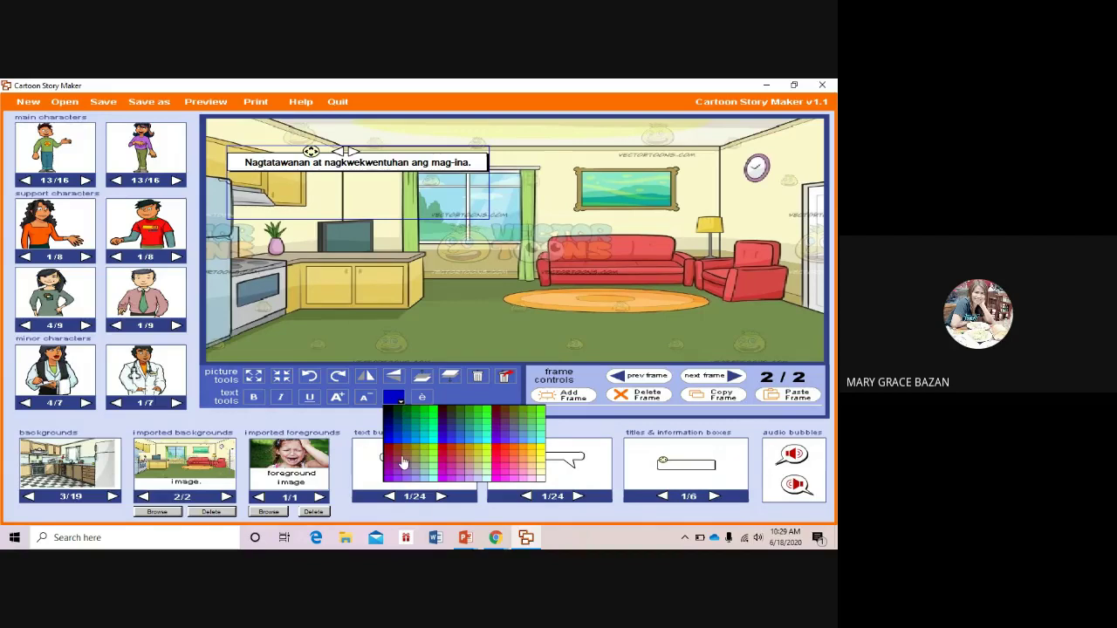
{"action": "left_click", "coordinate": [444, 414]}
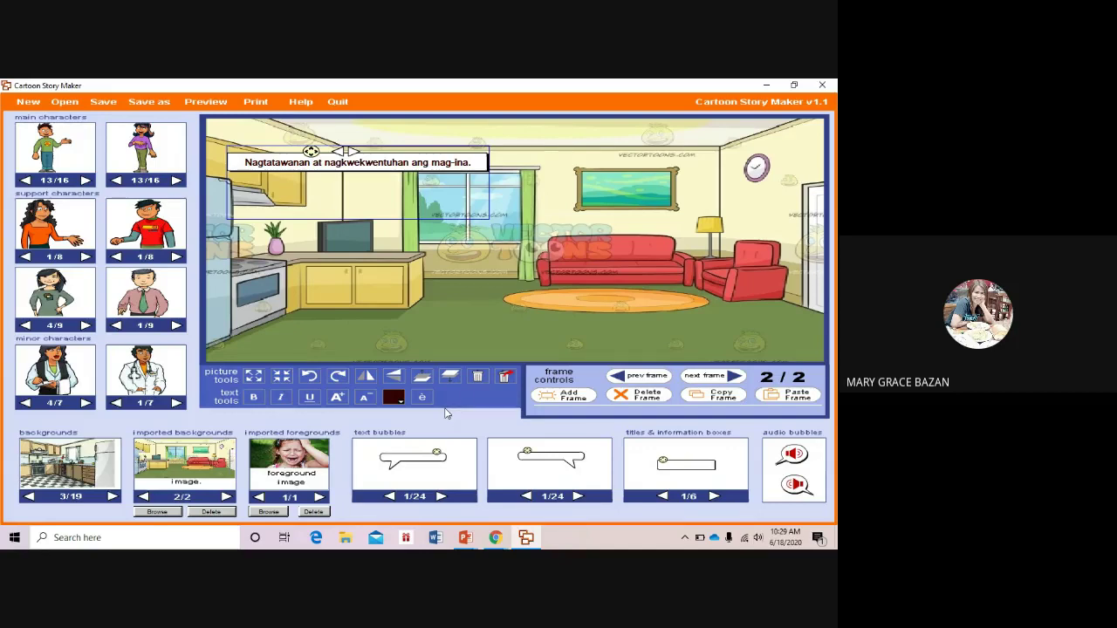
{"action": "left_click", "coordinate": [400, 401]}
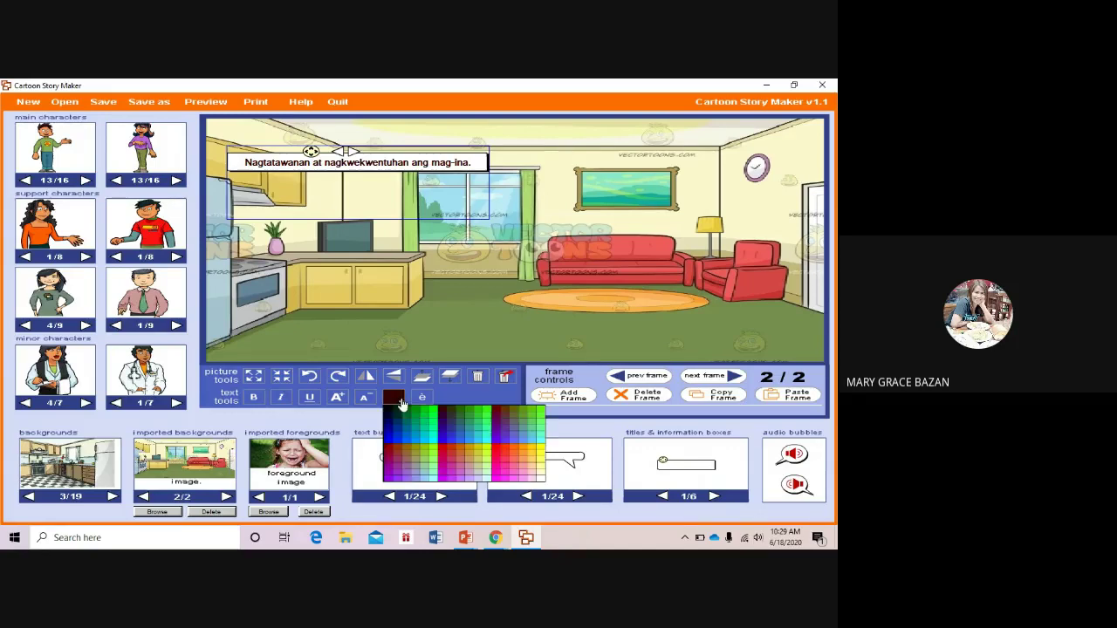
{"action": "left_click", "coordinate": [444, 441]}
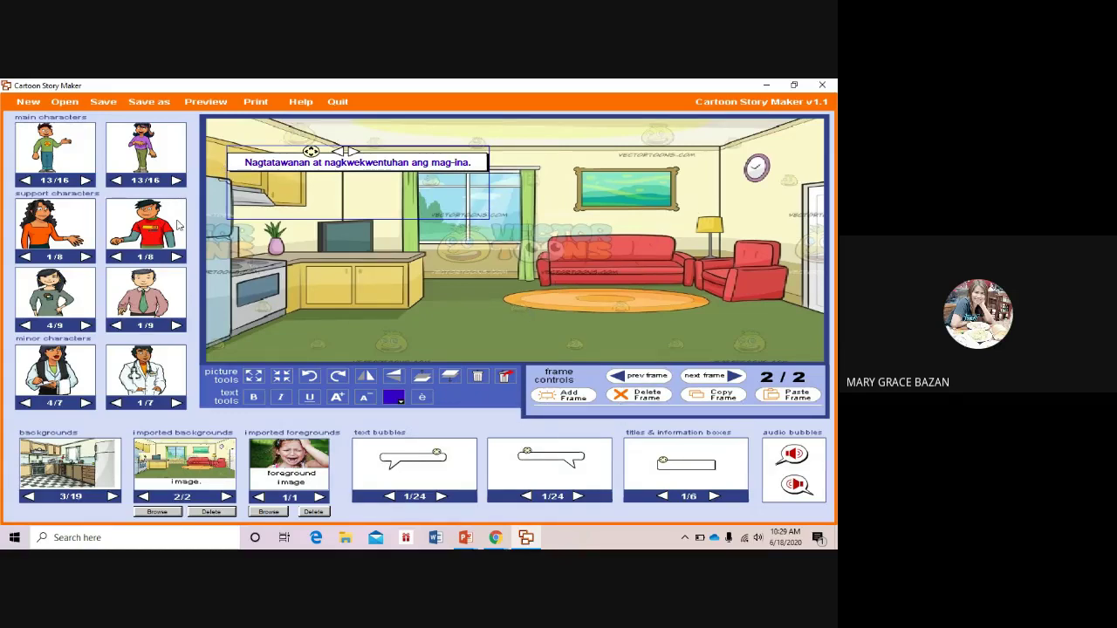
Try the smiling half-length boy, pose 5 of 16, in the middle of the frame and delete him.
{"action": "left_click", "coordinate": [85, 180]}
{"action": "left_click", "coordinate": [85, 180]}
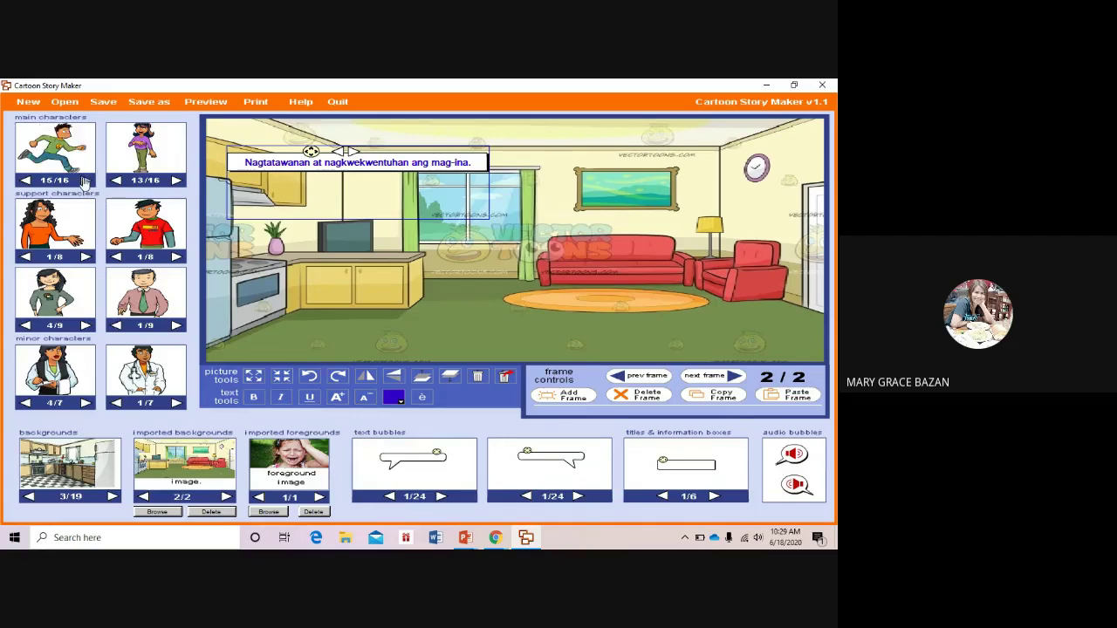
{"action": "left_click", "coordinate": [85, 180]}
{"action": "left_click", "coordinate": [85, 179]}
{"action": "left_click", "coordinate": [84, 180]}
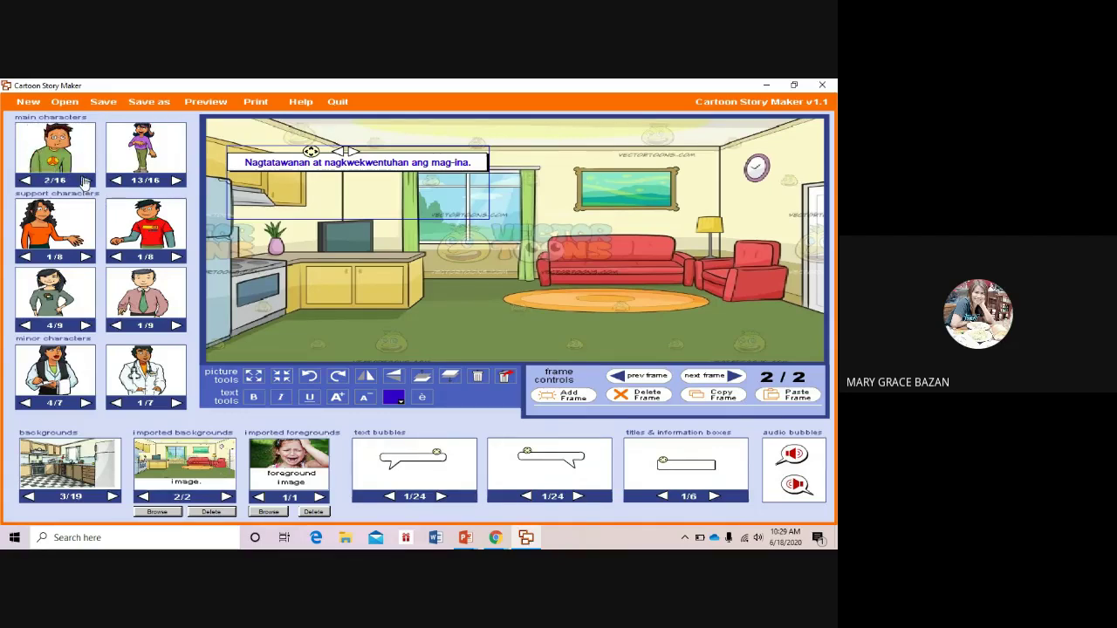
{"action": "left_click", "coordinate": [85, 180]}
{"action": "left_click", "coordinate": [84, 180]}
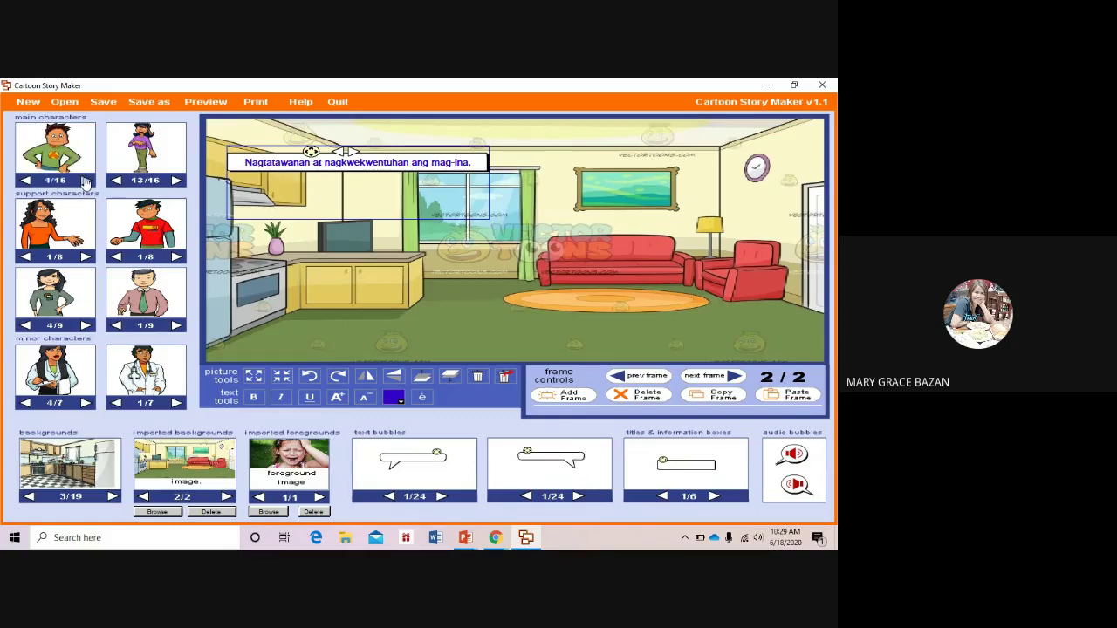
{"action": "left_click", "coordinate": [84, 179]}
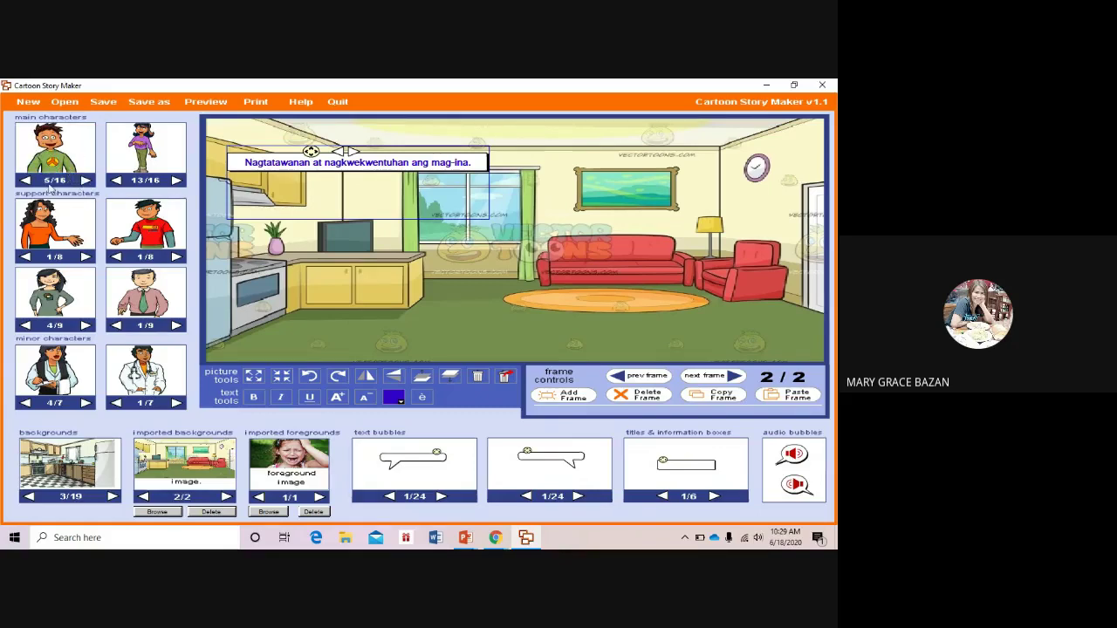
{"action": "left_click_drag", "start_coordinate": [63, 169], "coordinate": [455, 235]}
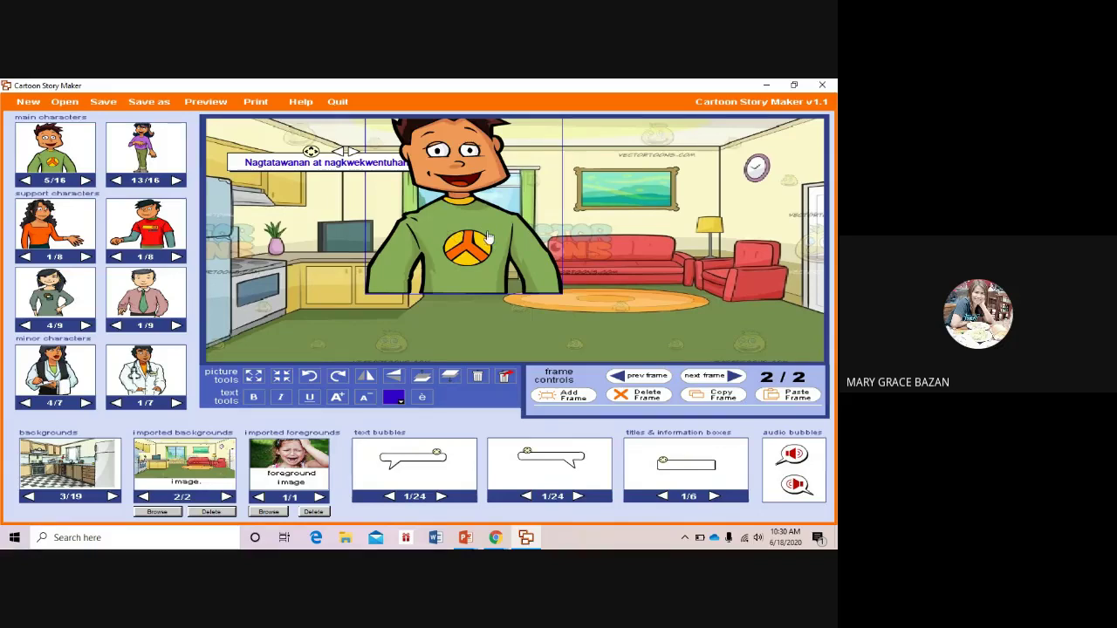
{"action": "left_click", "coordinate": [478, 377]}
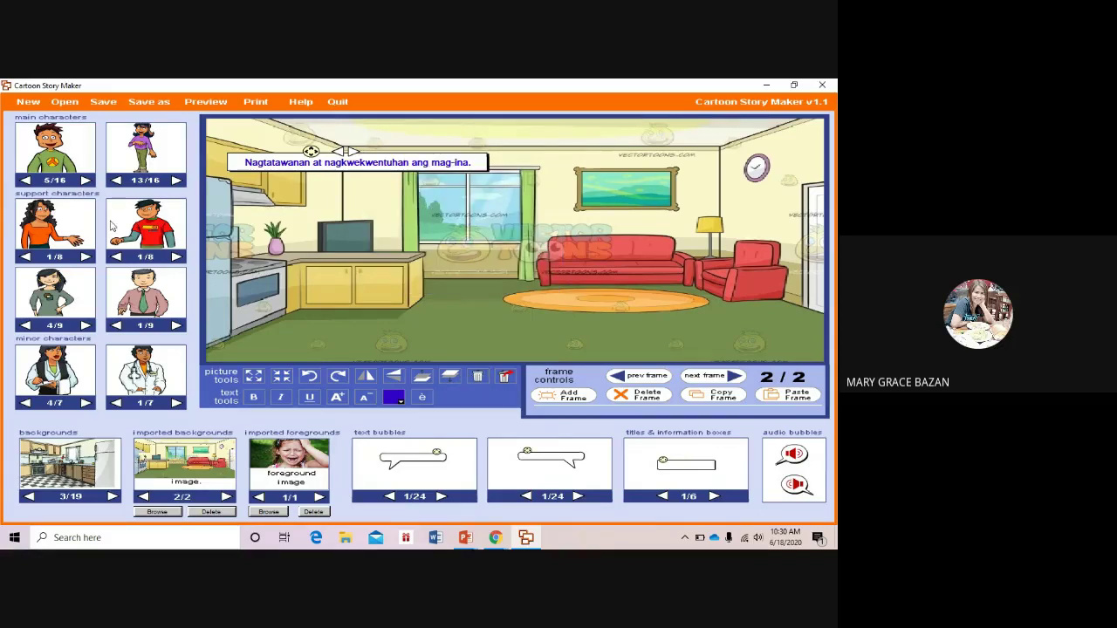
Go through the boy's other poses and place the smiling half-length one, pose 5 of 16, in front of the kitchen counter.
{"action": "left_click", "coordinate": [86, 180]}
{"action": "left_click", "coordinate": [86, 180]}
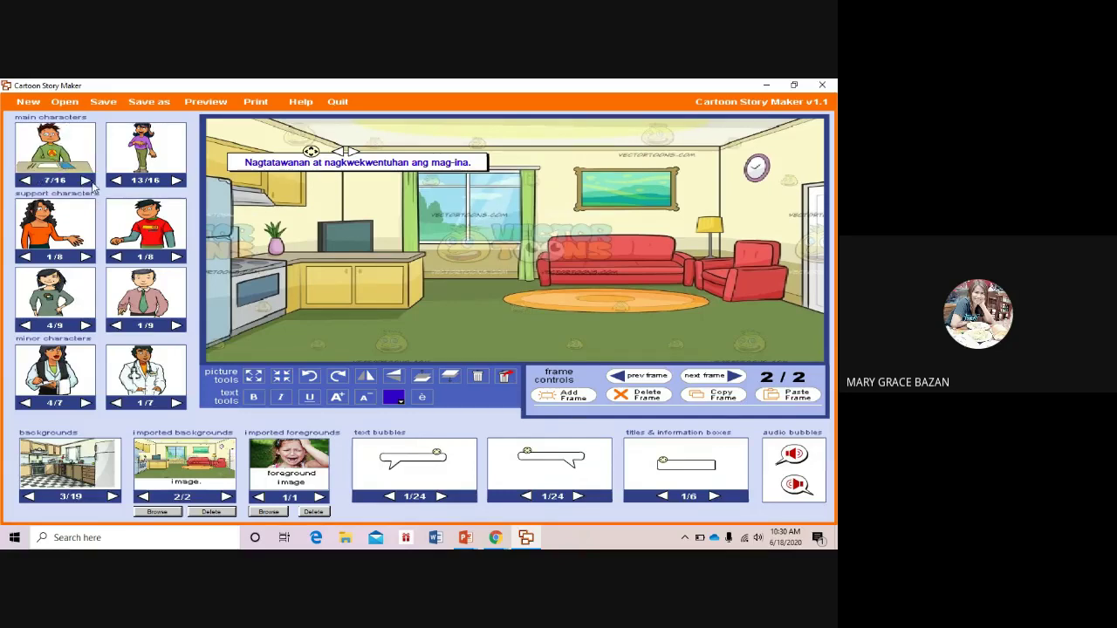
{"action": "left_click", "coordinate": [86, 181]}
{"action": "left_click", "coordinate": [86, 181]}
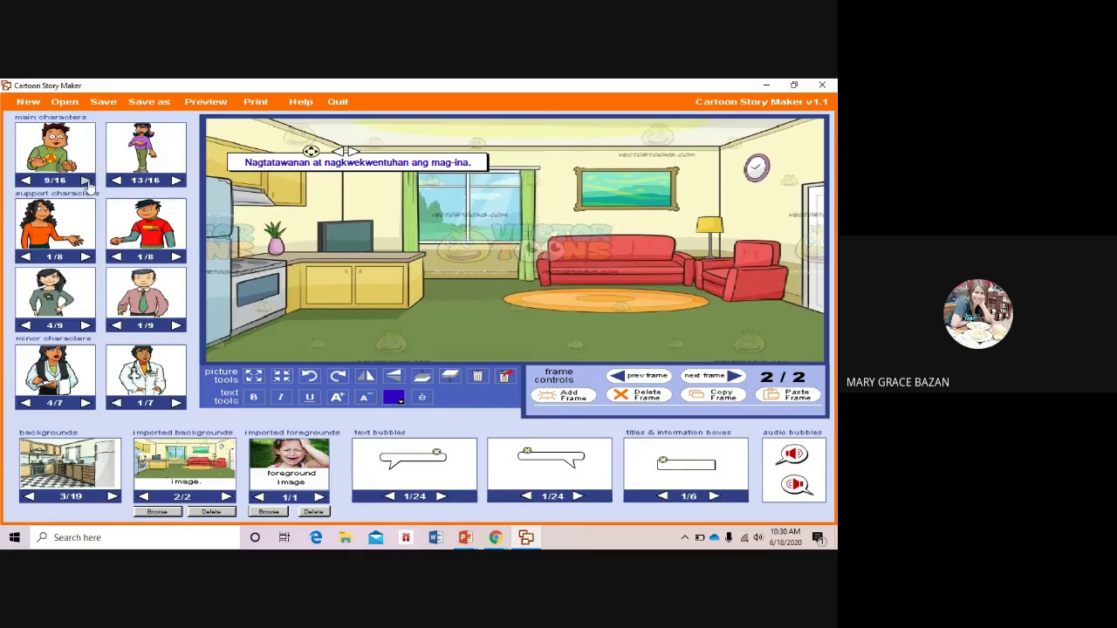
{"action": "left_click", "coordinate": [85, 181]}
{"action": "left_click", "coordinate": [86, 181]}
{"action": "left_click", "coordinate": [85, 180]}
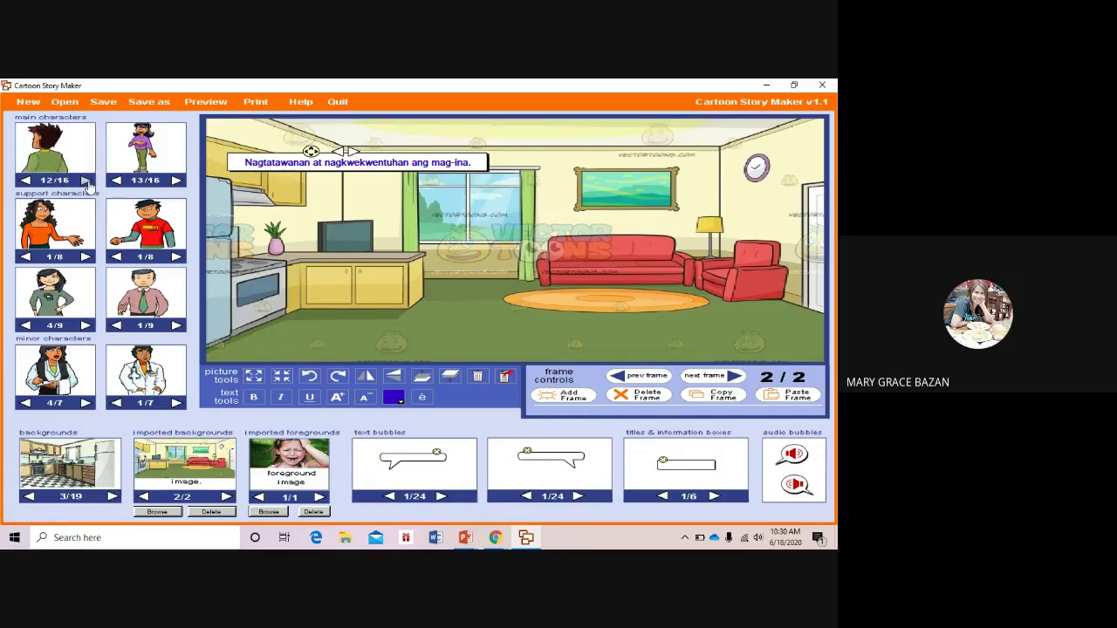
{"action": "left_click", "coordinate": [85, 181]}
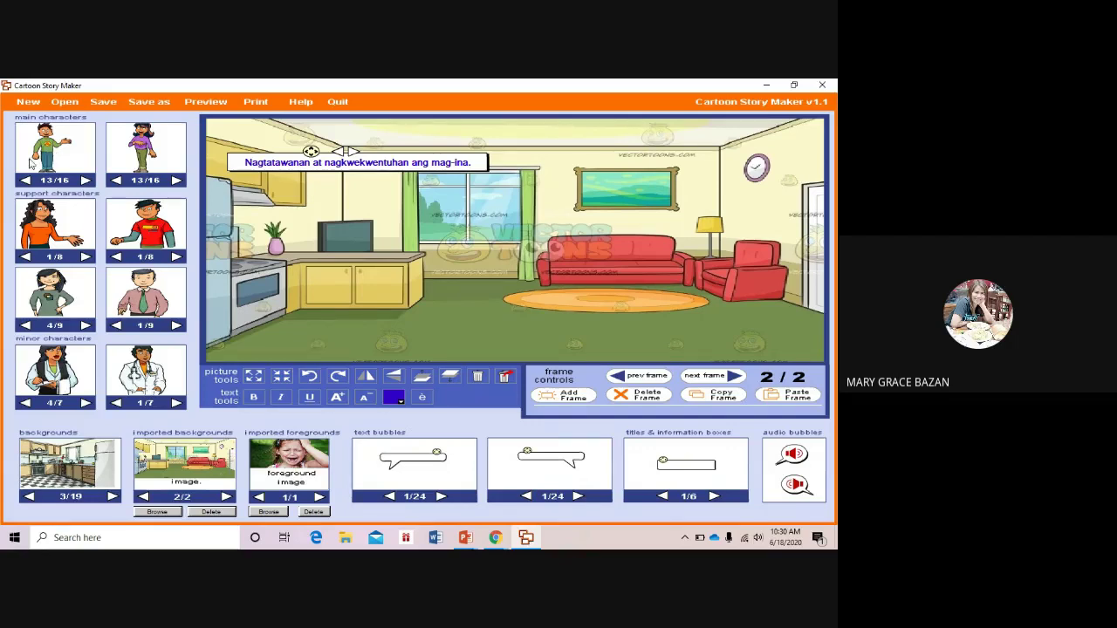
{"action": "left_click", "coordinate": [86, 180]}
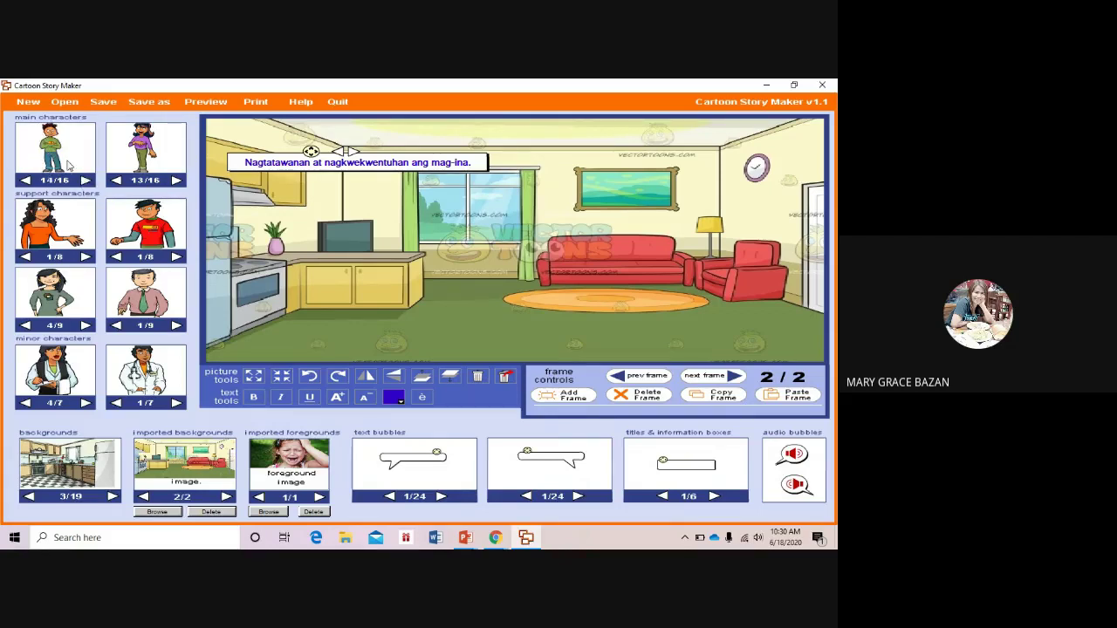
{"action": "left_click", "coordinate": [85, 181]}
{"action": "left_click", "coordinate": [84, 181]}
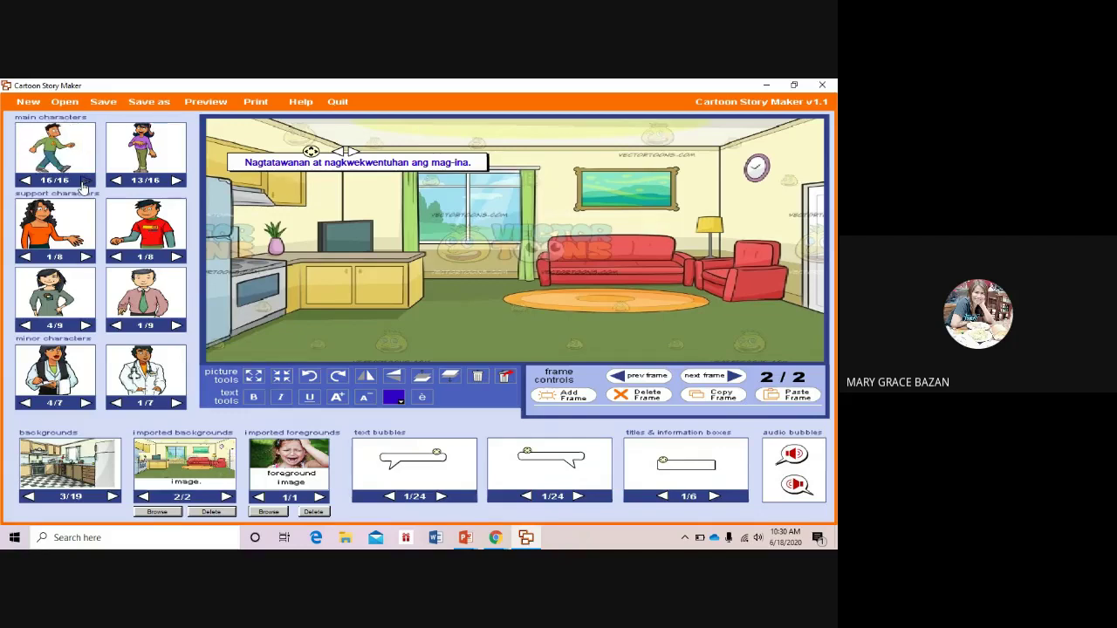
{"action": "left_click", "coordinate": [84, 181]}
{"action": "left_click", "coordinate": [85, 181]}
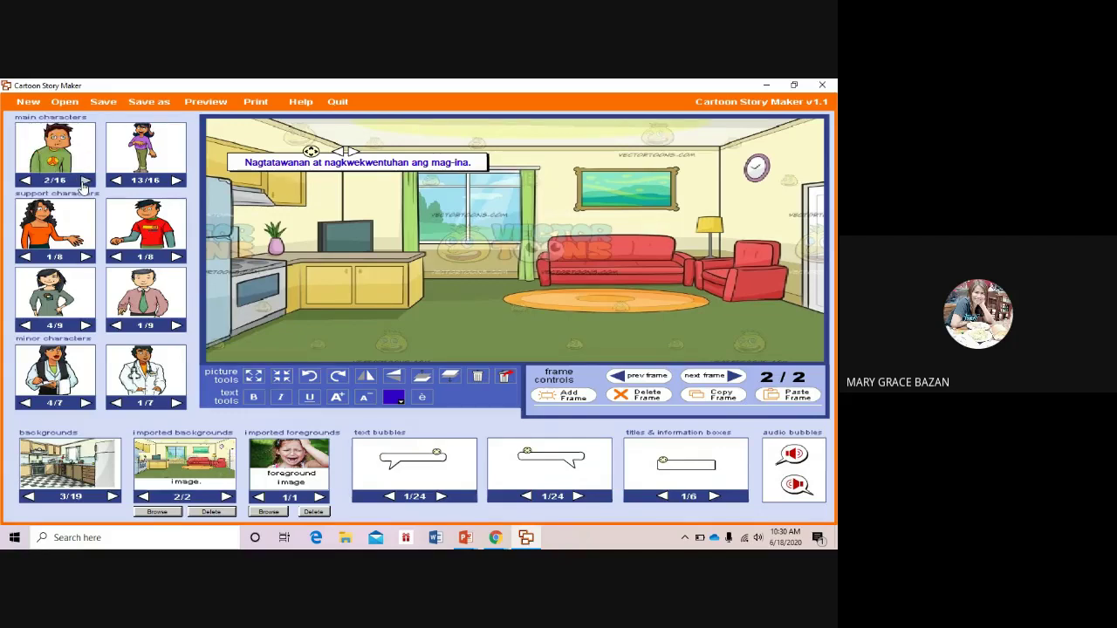
{"action": "left_click", "coordinate": [85, 180]}
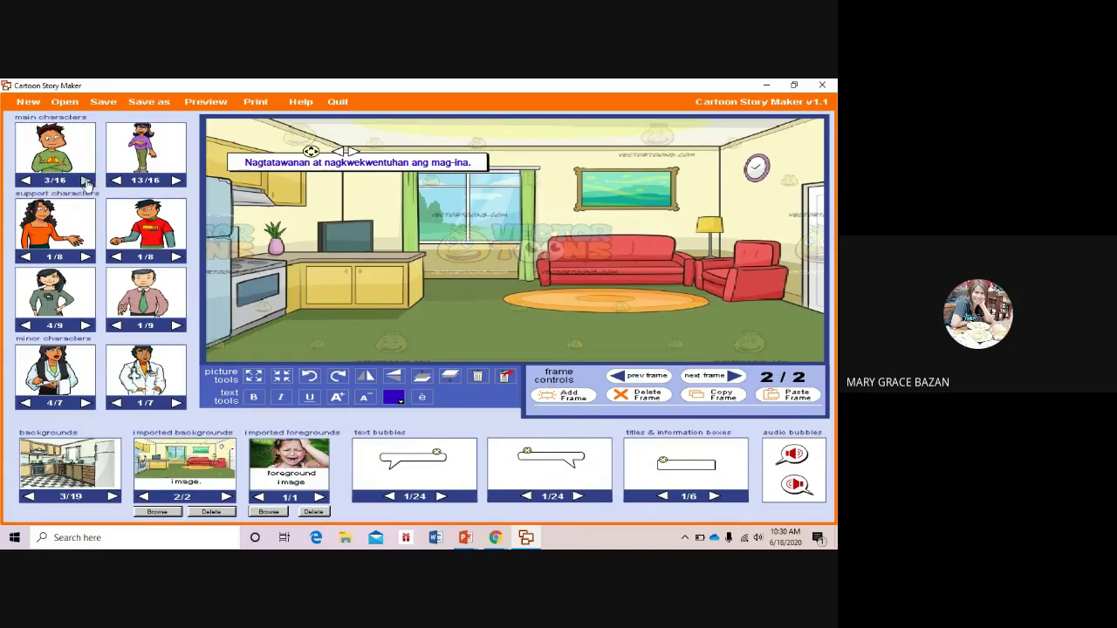
{"action": "left_click", "coordinate": [85, 180]}
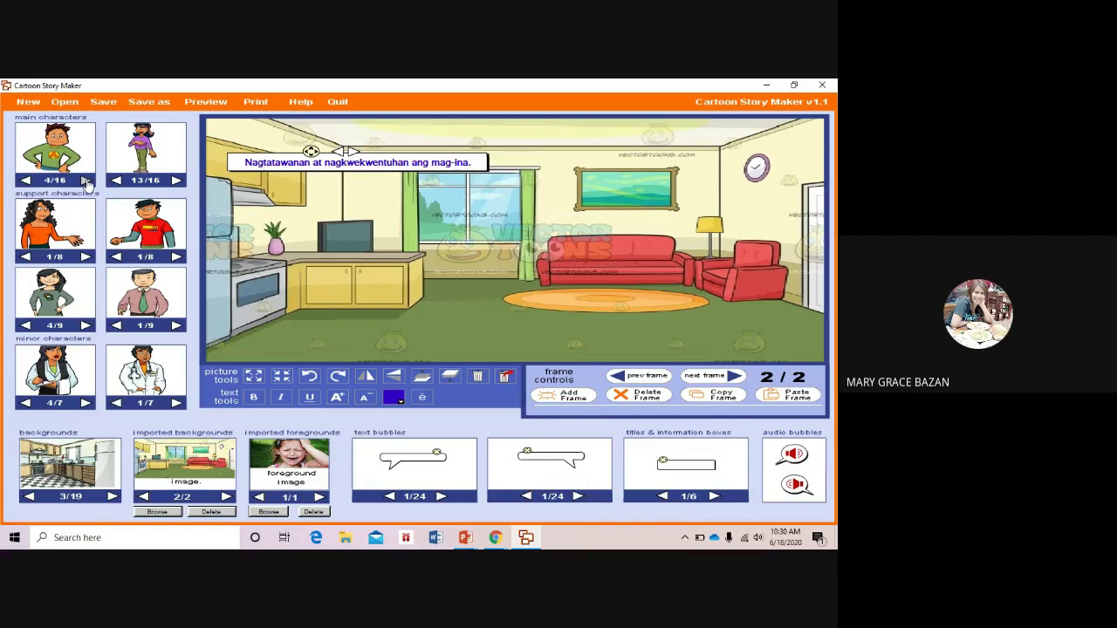
{"action": "left_click", "coordinate": [84, 181]}
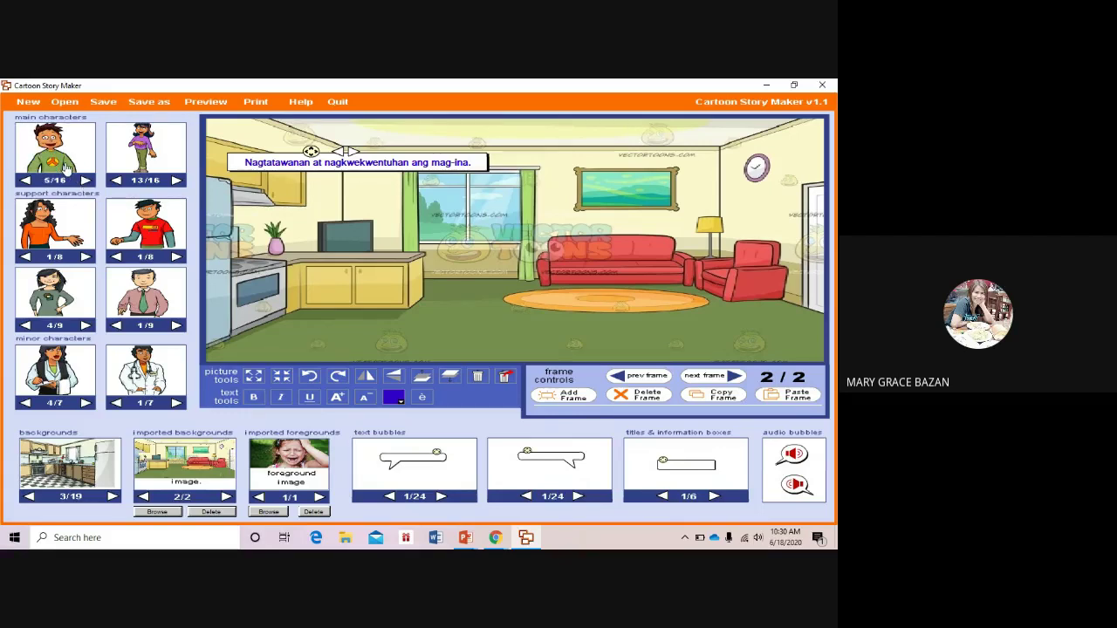
{"action": "left_click_drag", "start_coordinate": [66, 166], "coordinate": [405, 260]}
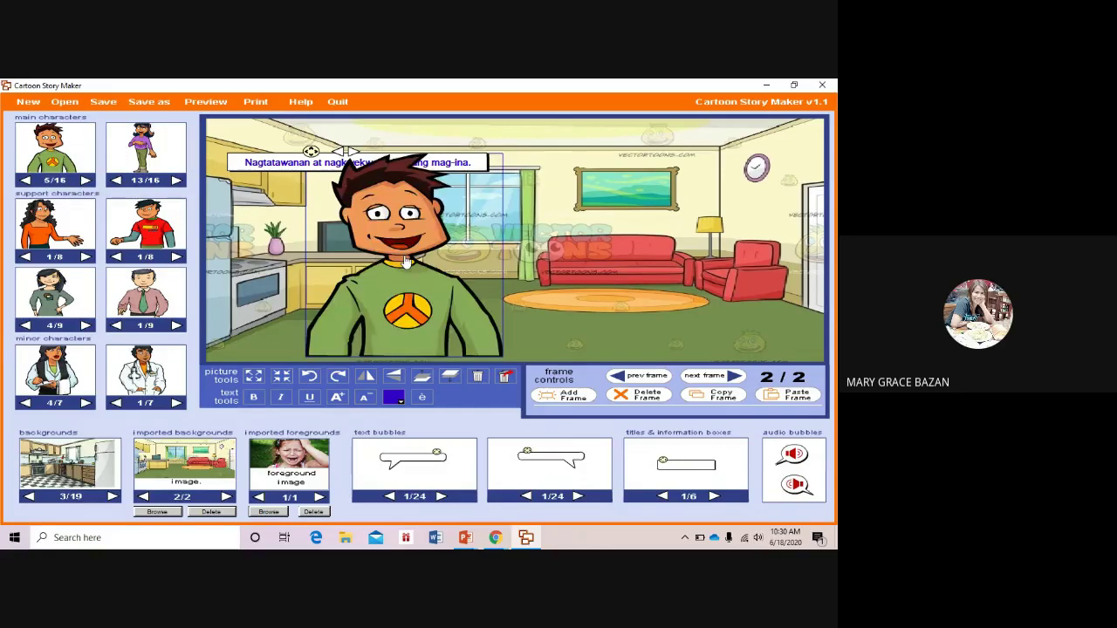
Move the boy from the kitchen counter to the wall above the red sofa and shrink him to about half his size.
{"action": "left_click_drag", "start_coordinate": [448, 290], "coordinate": [641, 194]}
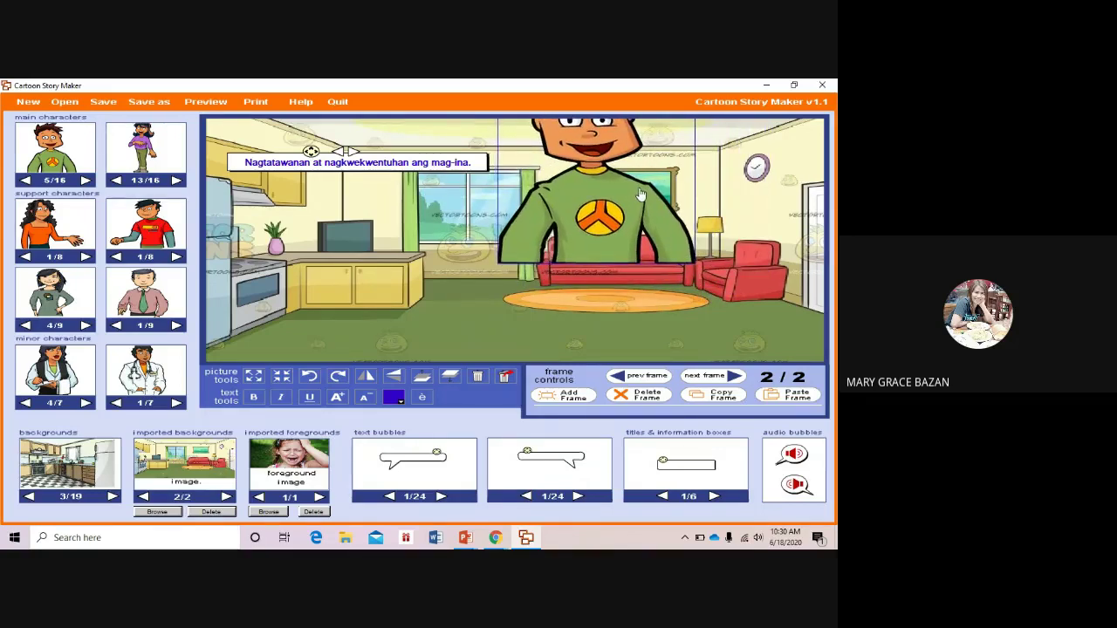
{"action": "left_click", "coordinate": [280, 376]}
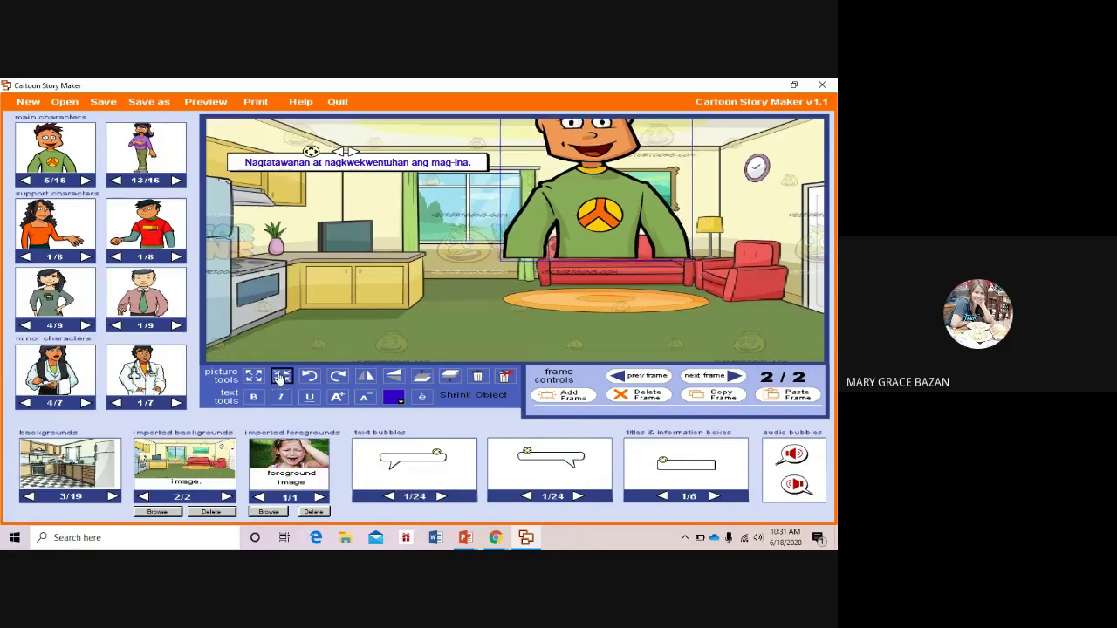
{"action": "left_click", "coordinate": [280, 376]}
{"action": "left_click", "coordinate": [280, 376]}
{"action": "left_click", "coordinate": [280, 376]}
{"action": "left_click", "coordinate": [280, 376]}
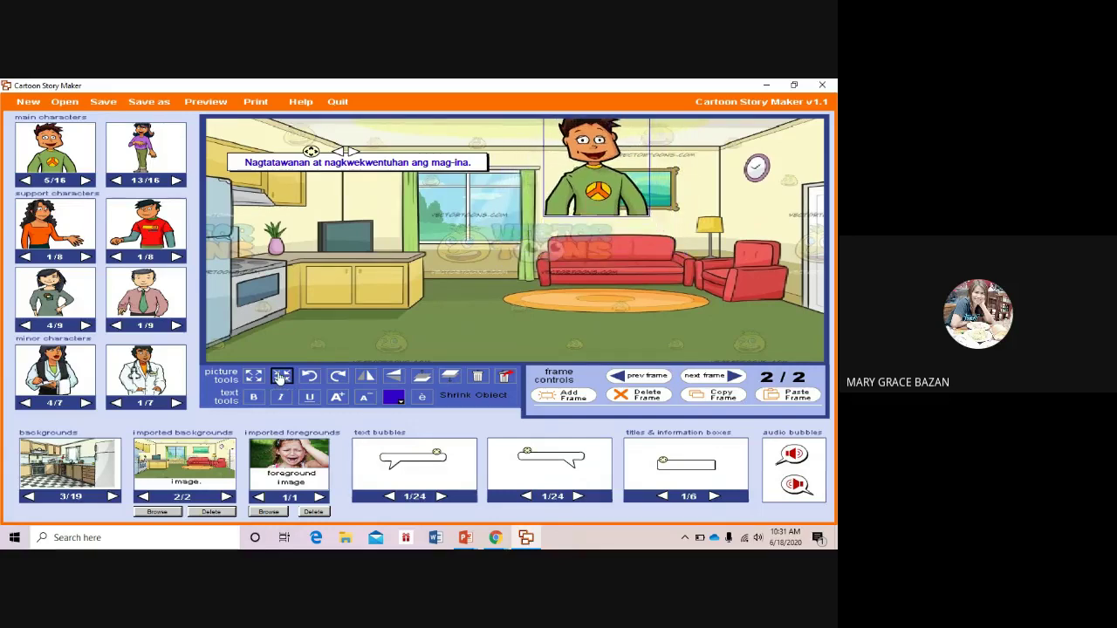
{"action": "left_click", "coordinate": [280, 376]}
Lower the boy towards the sofa and shrink him further until he is in proportion with the furniture.
{"action": "left_click_drag", "start_coordinate": [590, 186], "coordinate": [578, 236]}
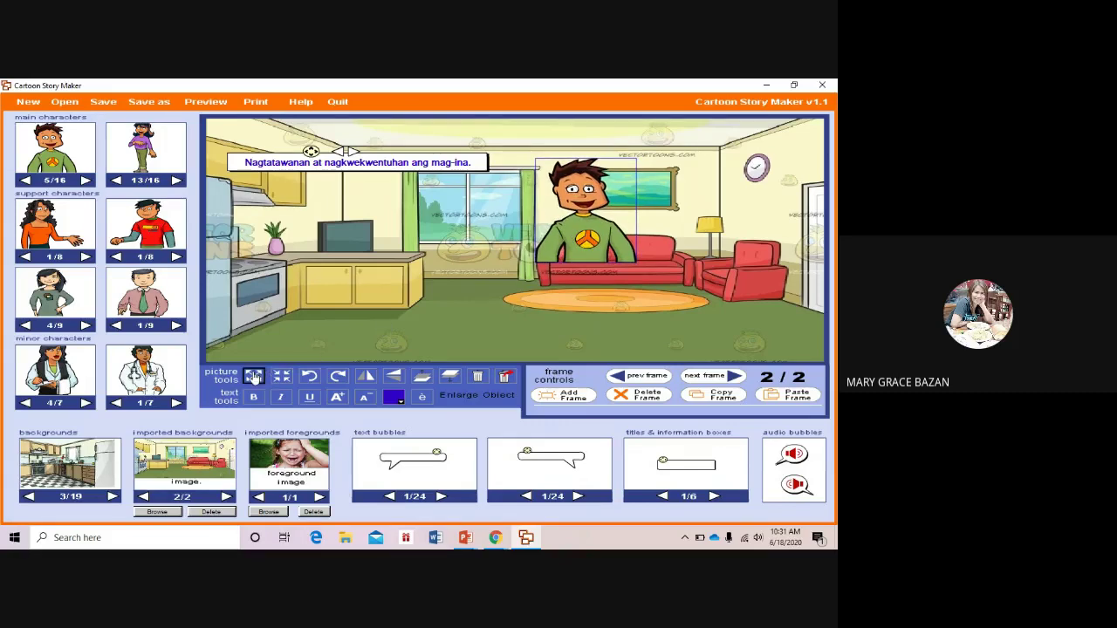
{"action": "left_click", "coordinate": [280, 376]}
{"action": "left_click", "coordinate": [280, 376]}
{"action": "left_click", "coordinate": [280, 376]}
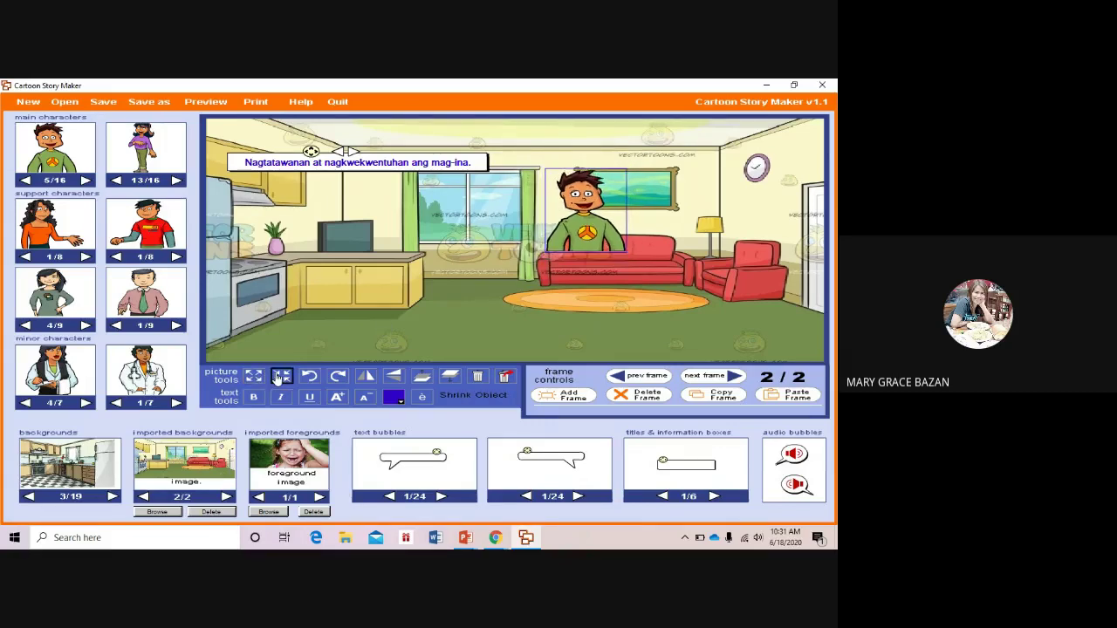
{"action": "left_click", "coordinate": [280, 376]}
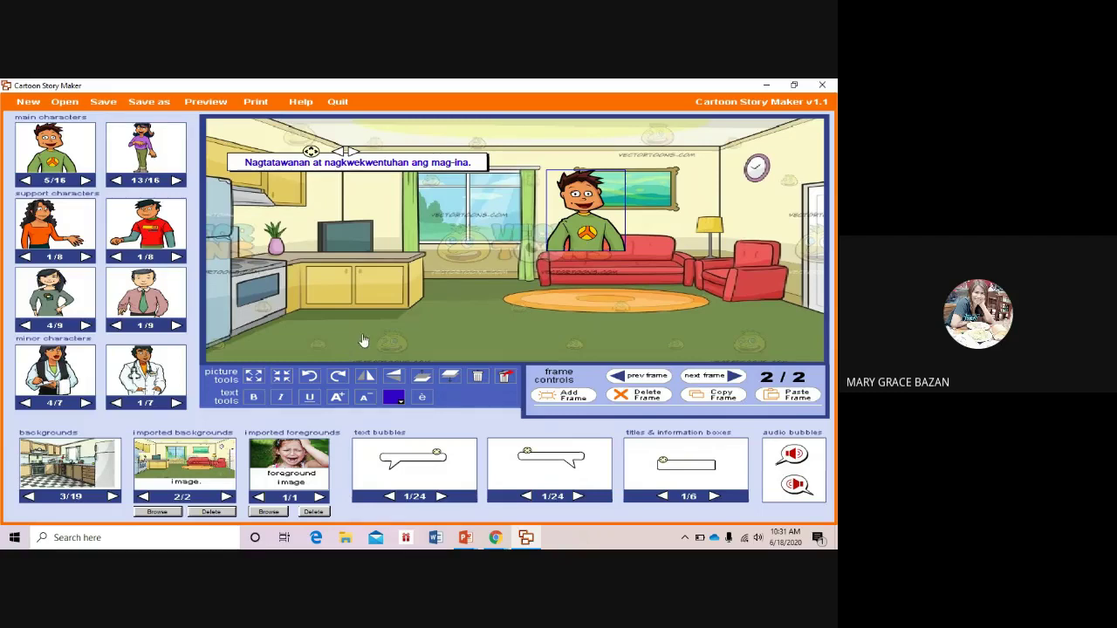
{"action": "left_click", "coordinate": [280, 376]}
{"action": "left_click", "coordinate": [280, 376]}
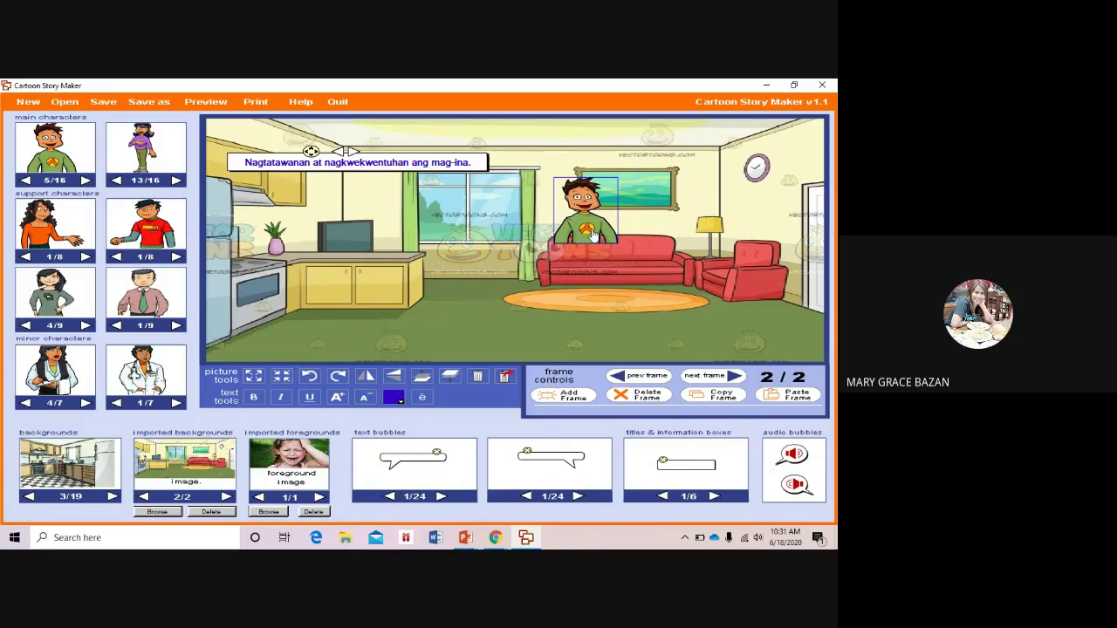
Try the boy at the near end of the sofa, and place him standing behind the kitchen counter.
{"action": "left_click_drag", "start_coordinate": [596, 237], "coordinate": [583, 250]}
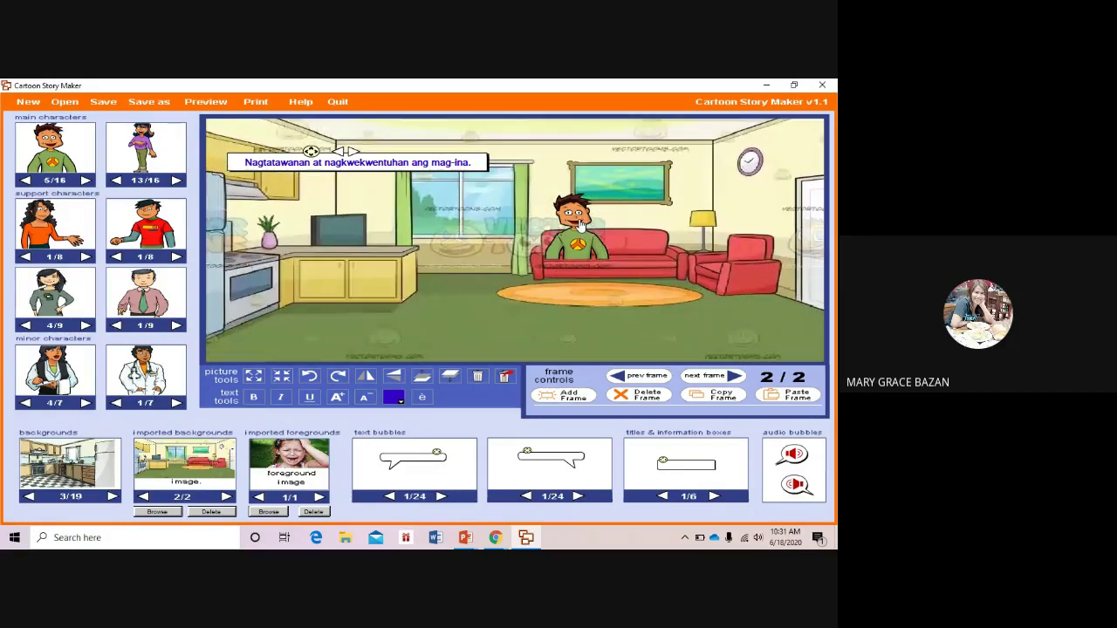
{"action": "left_click", "coordinate": [572, 247]}
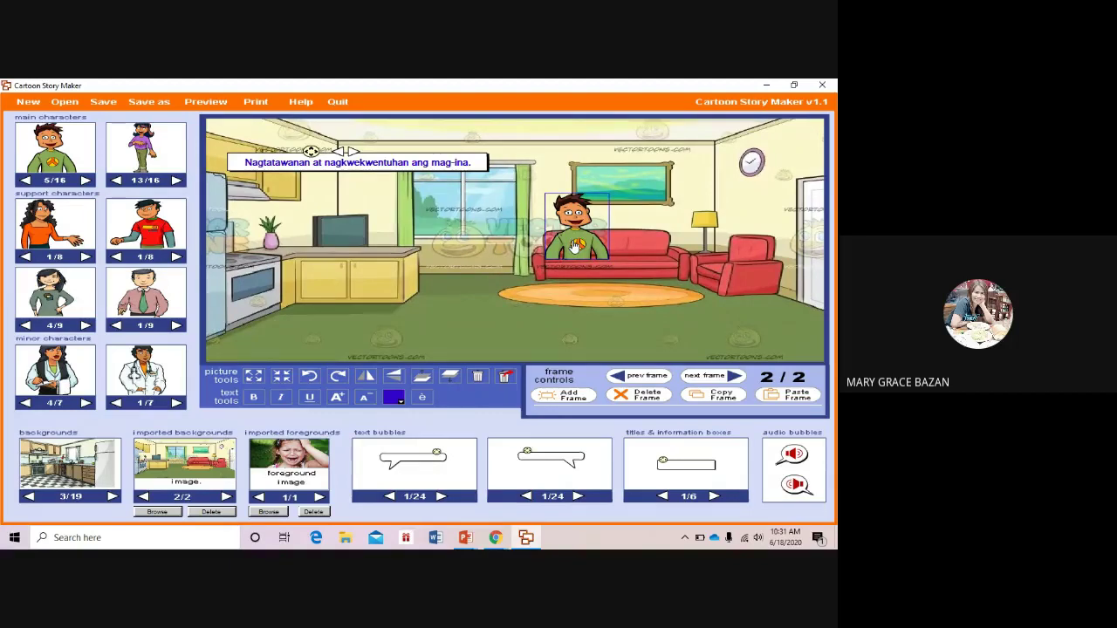
{"action": "left_click_drag", "start_coordinate": [573, 247], "coordinate": [378, 236]}
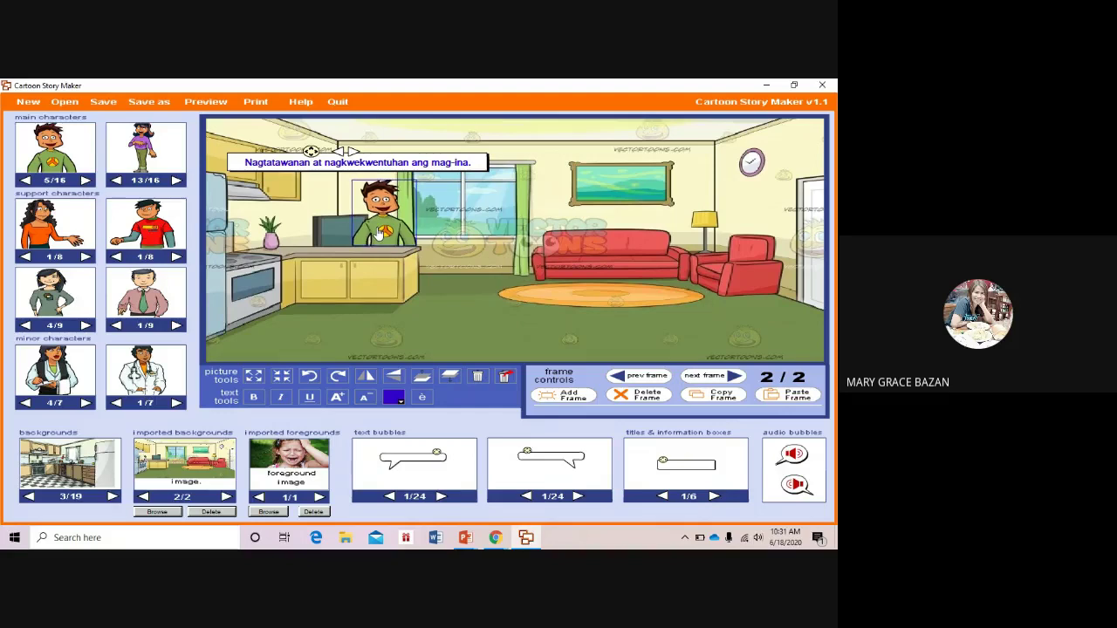
Look through all the poses of the main character in the purple top for one that suits the scene.
{"action": "left_click", "coordinate": [176, 181]}
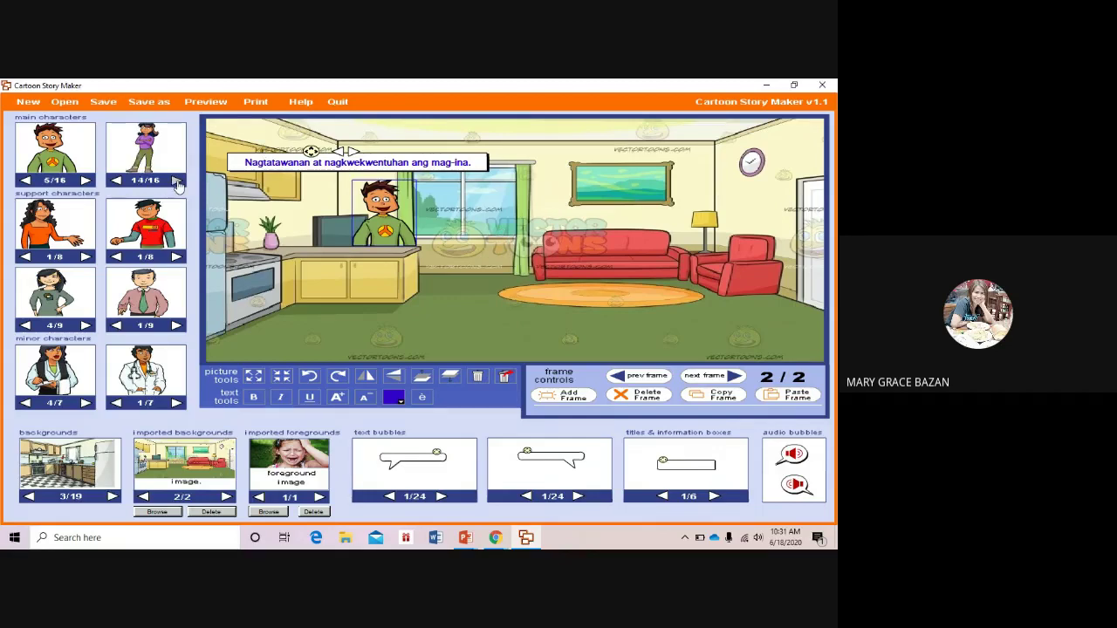
{"action": "left_click", "coordinate": [177, 181]}
{"action": "left_click", "coordinate": [176, 181]}
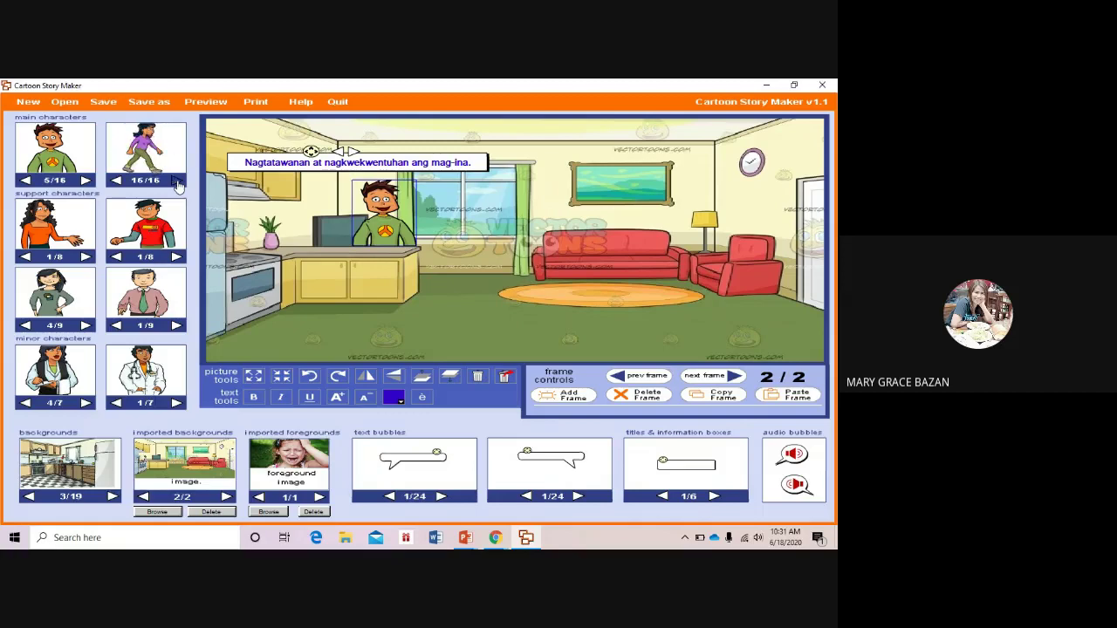
{"action": "left_click", "coordinate": [177, 181]}
{"action": "left_click", "coordinate": [176, 182]}
{"action": "left_click", "coordinate": [177, 182]}
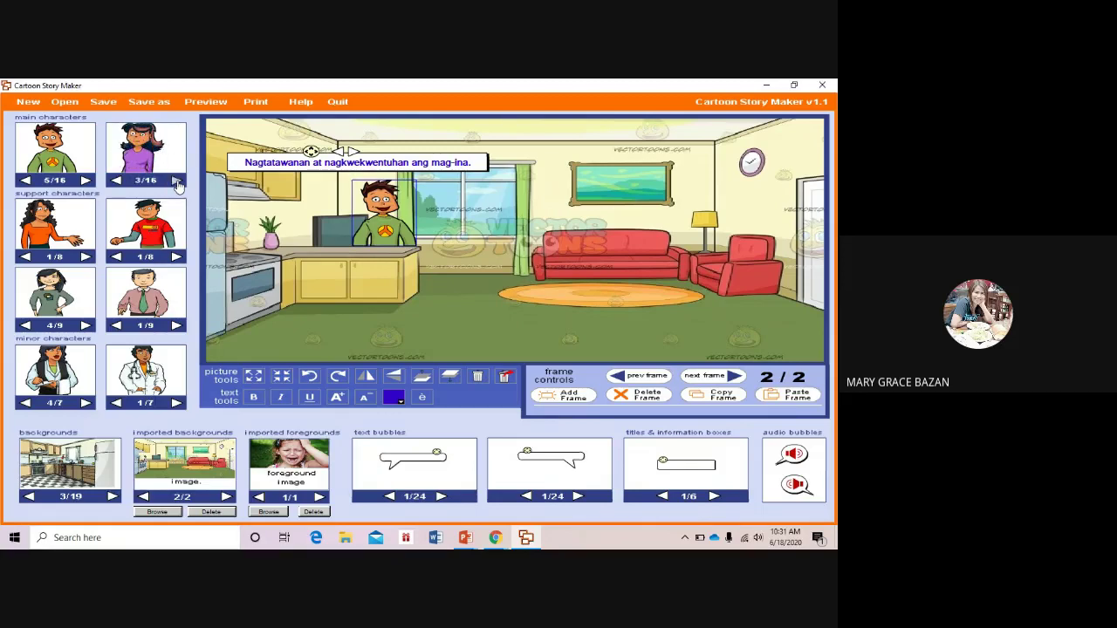
{"action": "left_click", "coordinate": [176, 182]}
{"action": "left_click", "coordinate": [176, 182]}
{"action": "left_click", "coordinate": [176, 182]}
{"action": "left_click", "coordinate": [176, 182]}
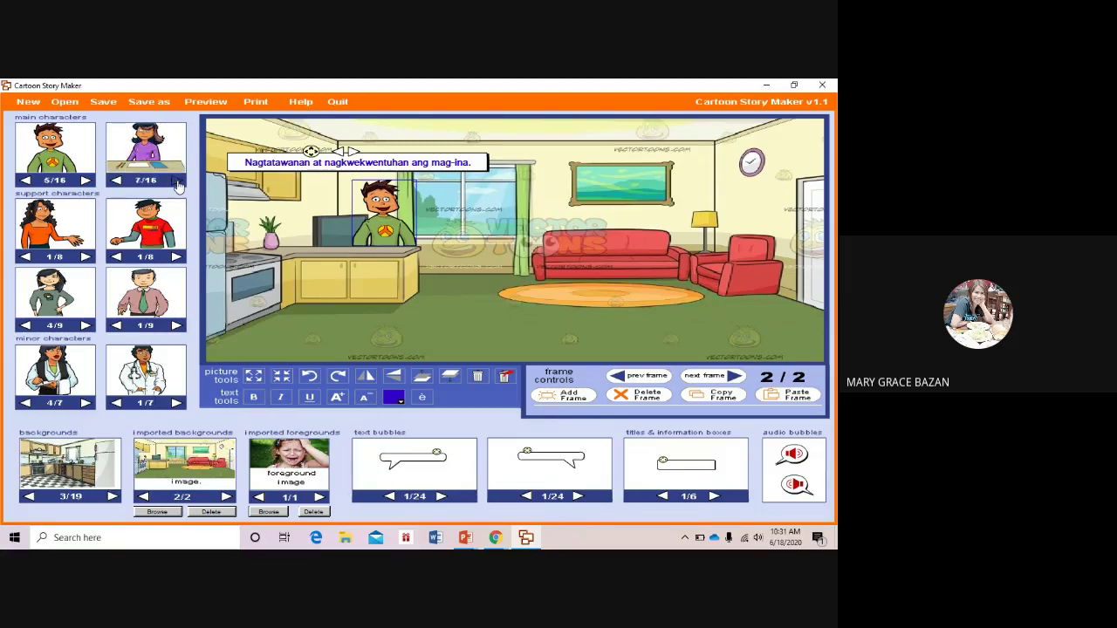
{"action": "left_click", "coordinate": [177, 182]}
{"action": "left_click", "coordinate": [176, 182]}
{"action": "left_click", "coordinate": [177, 182]}
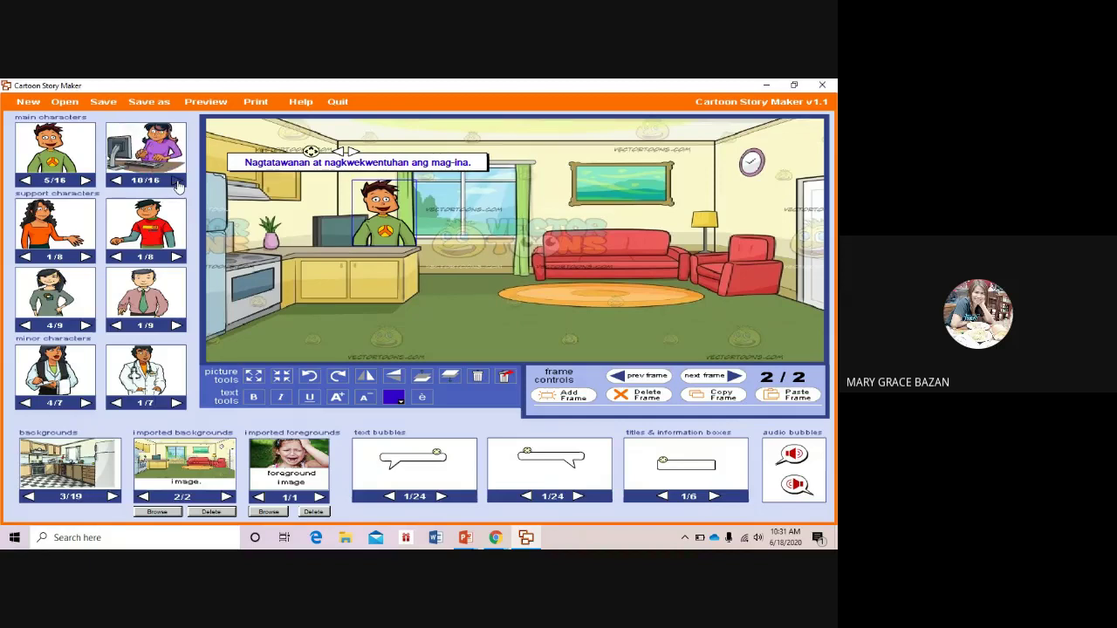
{"action": "left_click", "coordinate": [177, 182]}
{"action": "left_click", "coordinate": [176, 182]}
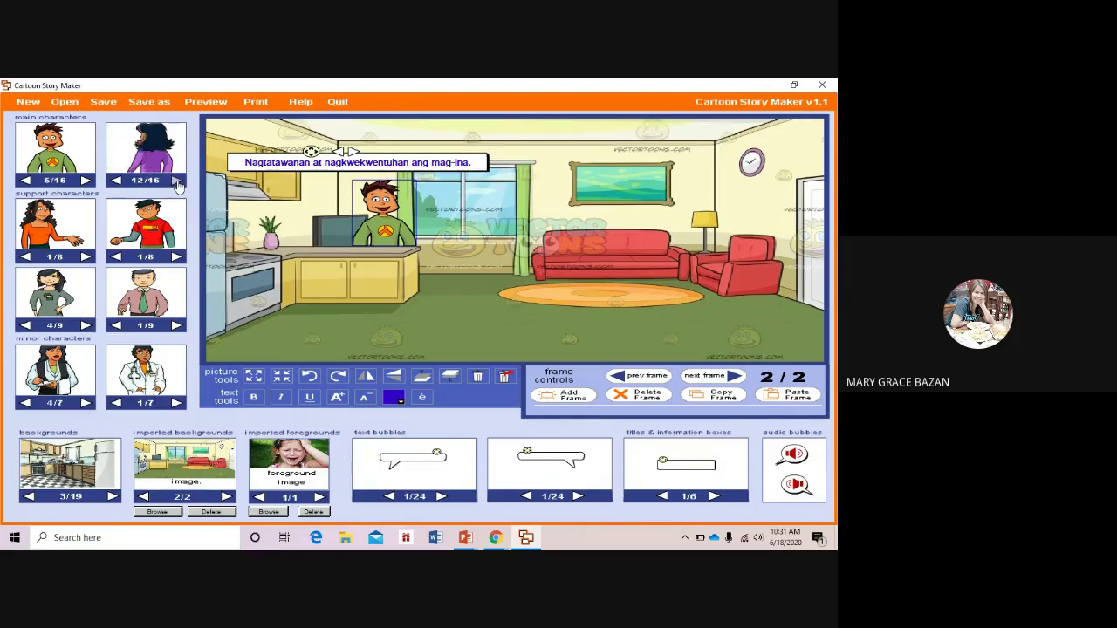
{"action": "left_click", "coordinate": [176, 182]}
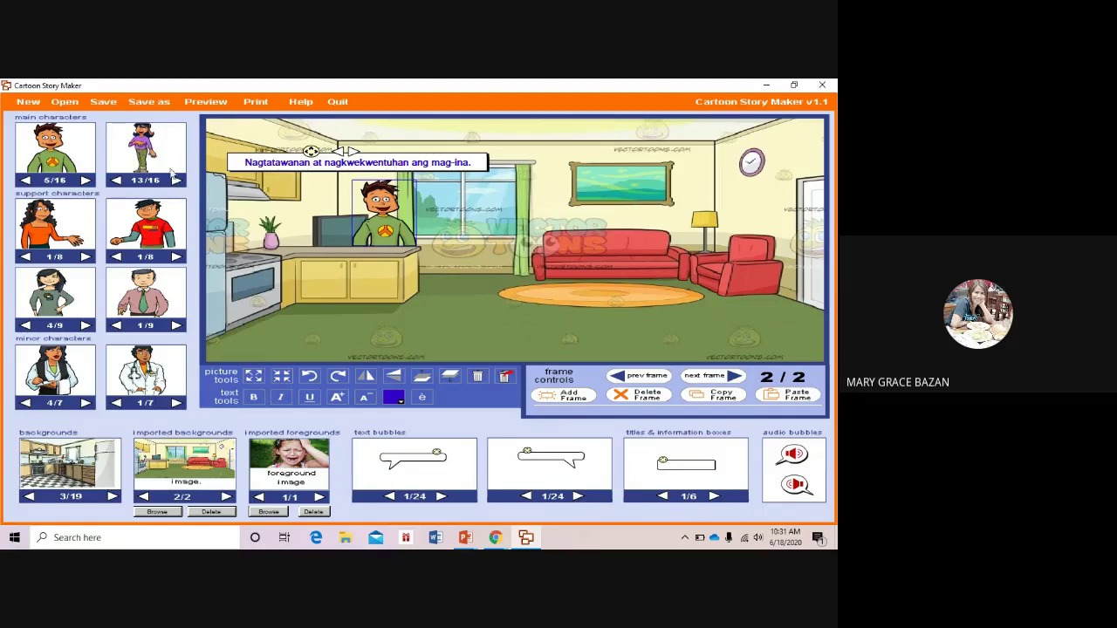
{"action": "left_click", "coordinate": [176, 182]}
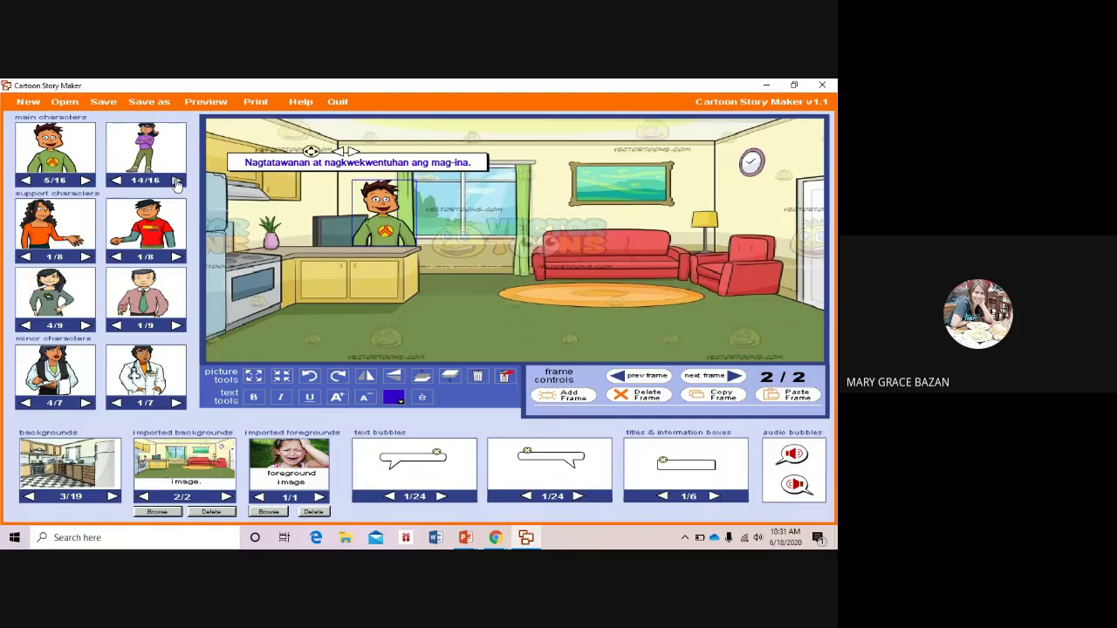
Choose the smiling half-length woman in purple, pose 5 of 16, and place her in front of the red sofa.
{"action": "left_click", "coordinate": [116, 180]}
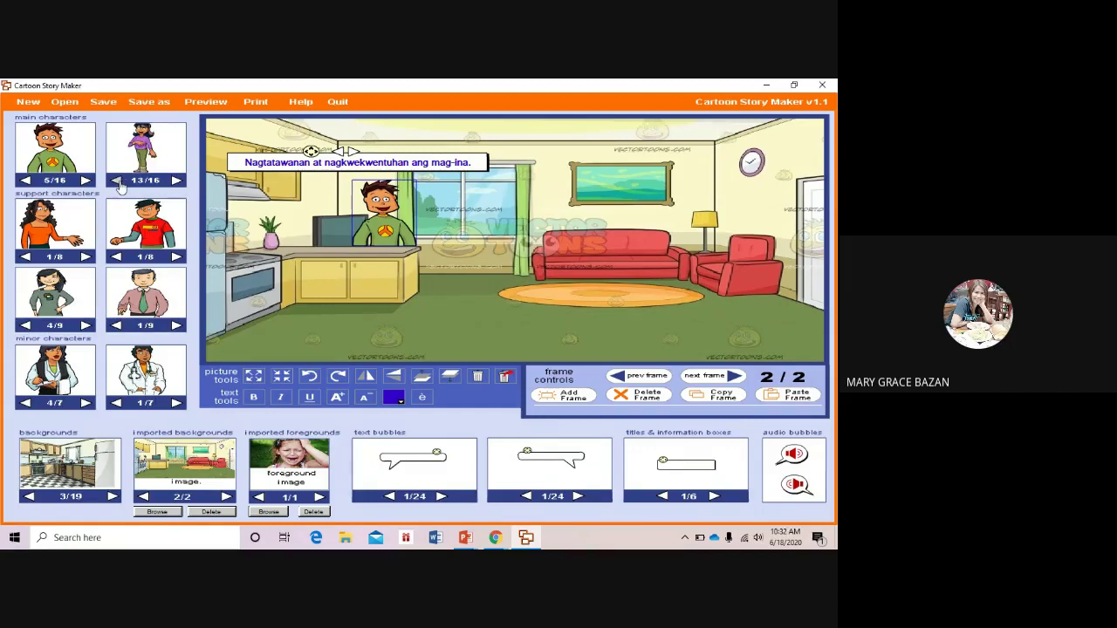
{"action": "left_click", "coordinate": [117, 181]}
{"action": "left_click", "coordinate": [116, 181]}
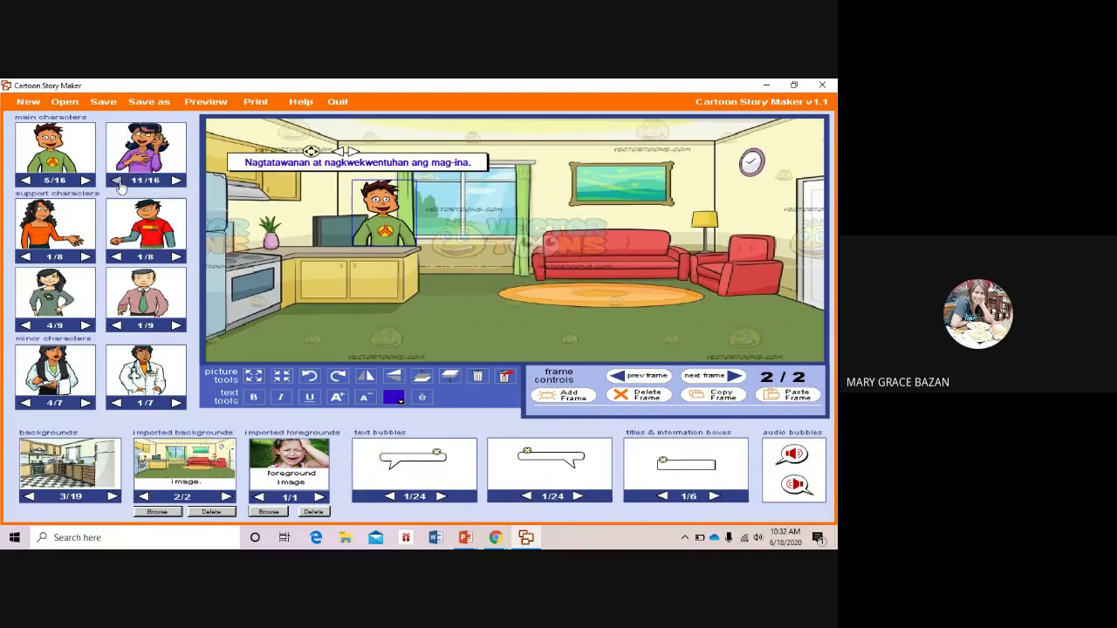
{"action": "left_click", "coordinate": [117, 181]}
{"action": "left_click", "coordinate": [117, 181]}
{"action": "left_click", "coordinate": [117, 181]}
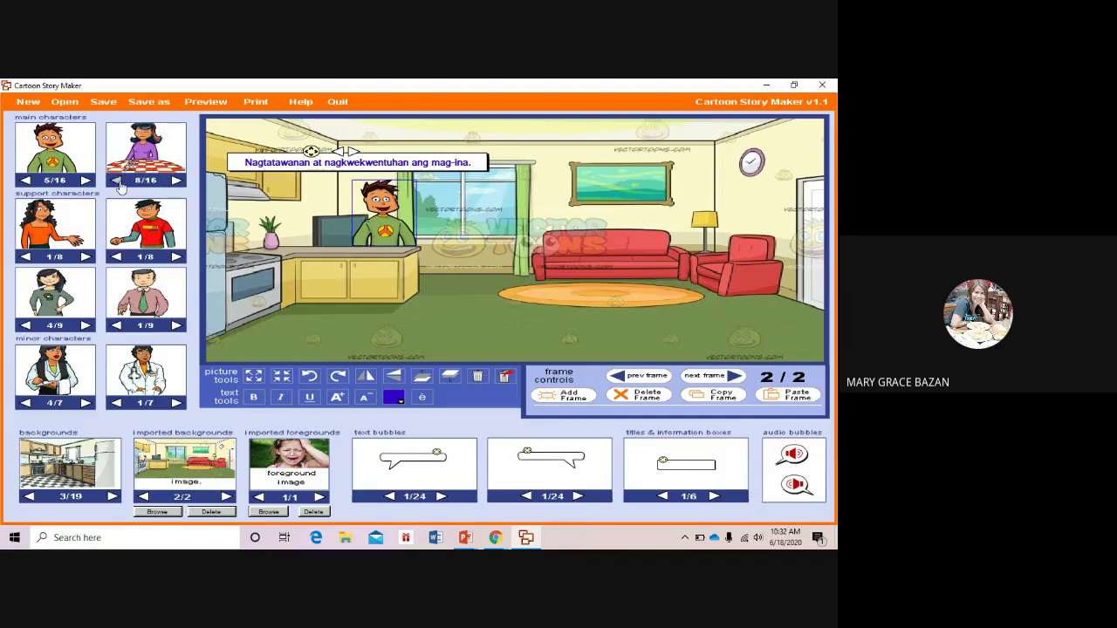
{"action": "left_click", "coordinate": [118, 181]}
{"action": "left_click", "coordinate": [118, 180]}
{"action": "left_click", "coordinate": [118, 181]}
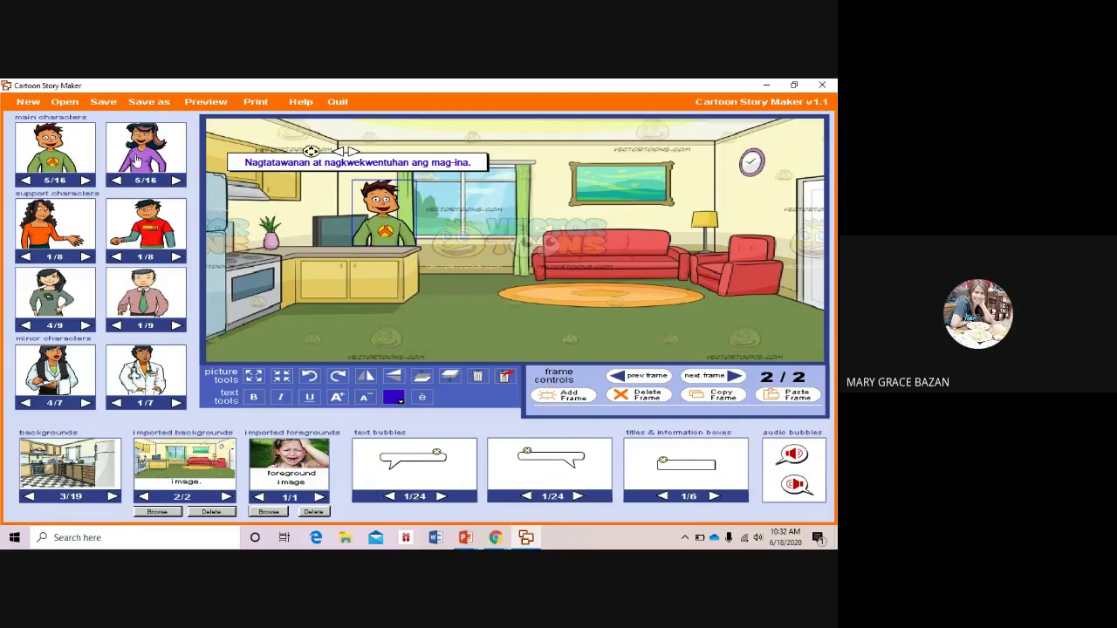
{"action": "left_click_drag", "start_coordinate": [136, 158], "coordinate": [582, 244]}
{"action": "double_click", "coordinate": [541, 244]}
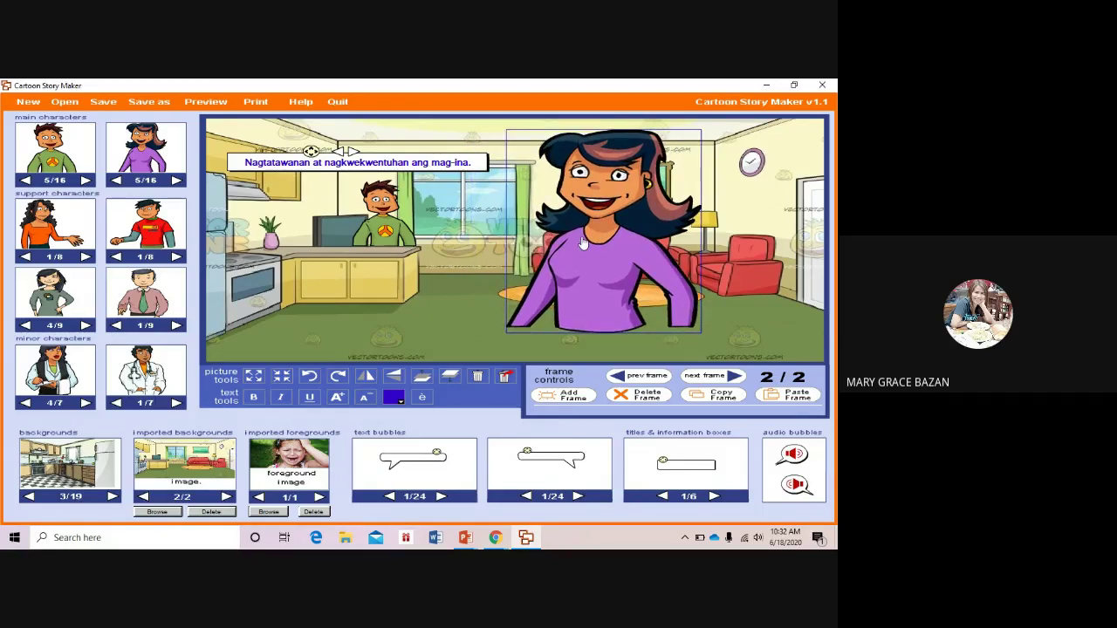
Shrink the woman in purple to about the boy's size and move her onto the red armchair.
{"action": "left_click", "coordinate": [281, 375]}
{"action": "left_click", "coordinate": [281, 375]}
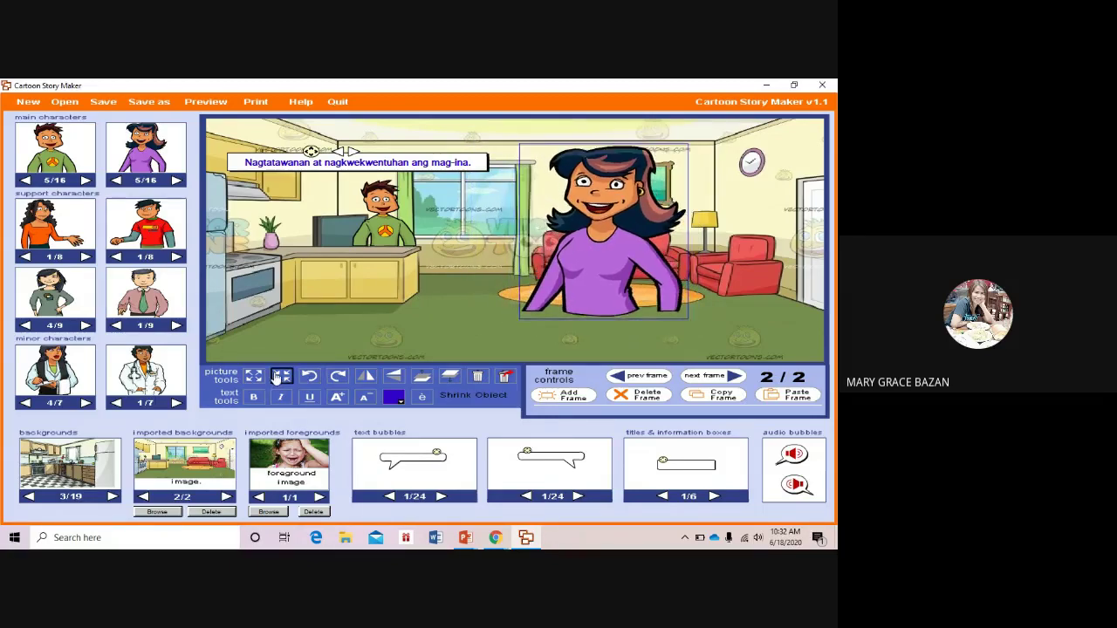
{"action": "left_click", "coordinate": [281, 375]}
{"action": "left_click", "coordinate": [281, 375]}
{"action": "left_click", "coordinate": [281, 375]}
{"action": "left_click", "coordinate": [281, 375]}
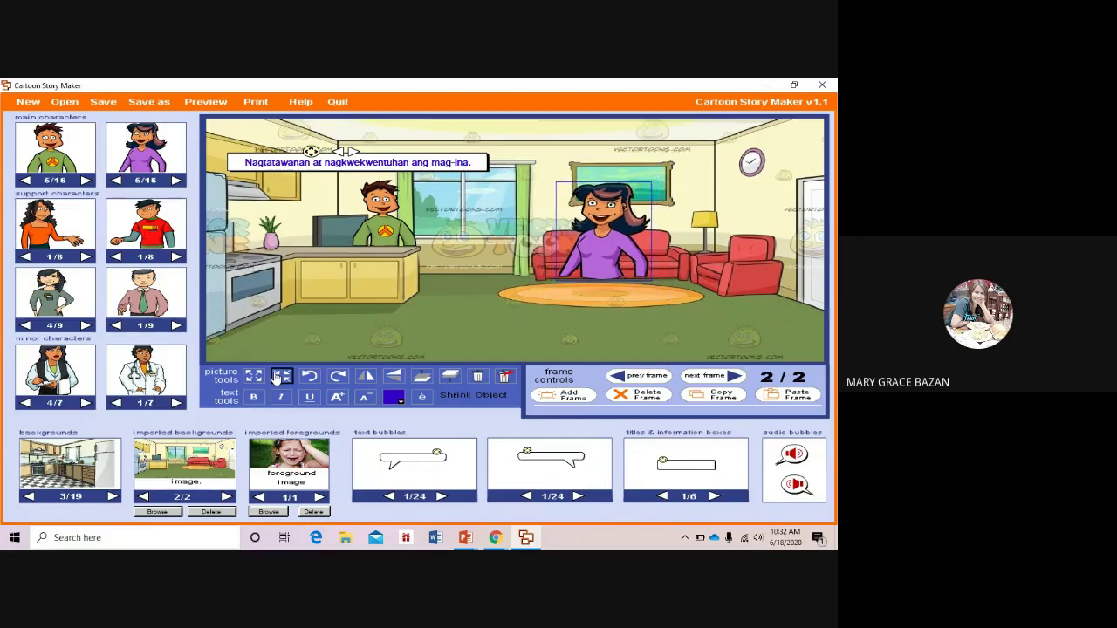
{"action": "left_click", "coordinate": [281, 375]}
{"action": "left_click", "coordinate": [281, 375]}
{"action": "left_click", "coordinate": [281, 375]}
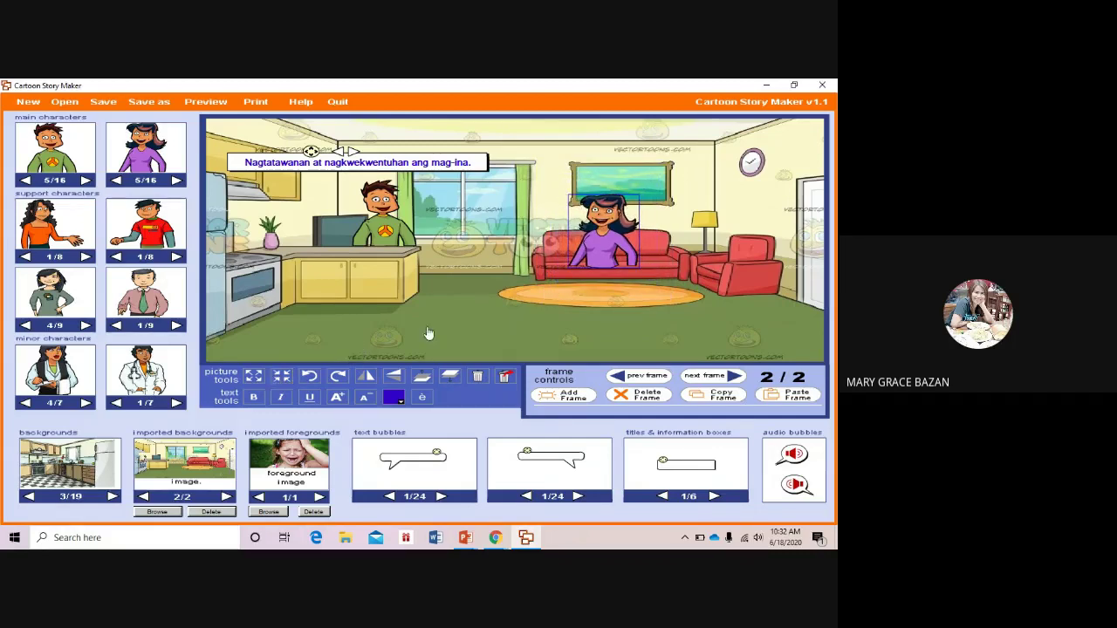
{"action": "left_click_drag", "start_coordinate": [602, 247], "coordinate": [722, 244]}
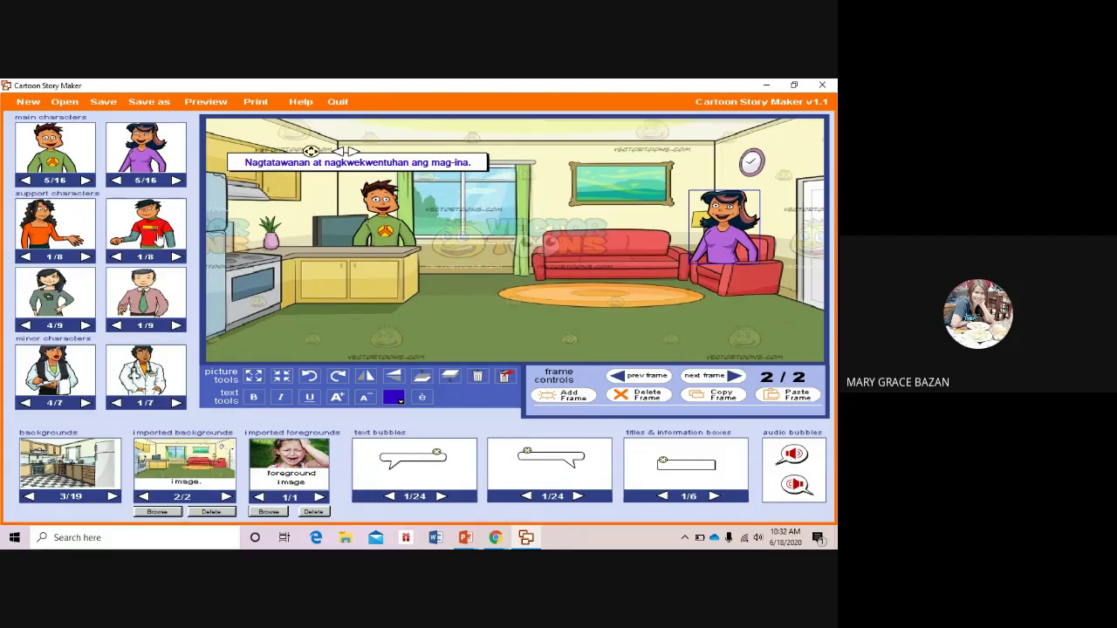
Go through the male support characters and choose the one in the red shirt with his arm outstretched, pose 2 of 8.
{"action": "left_click", "coordinate": [177, 257]}
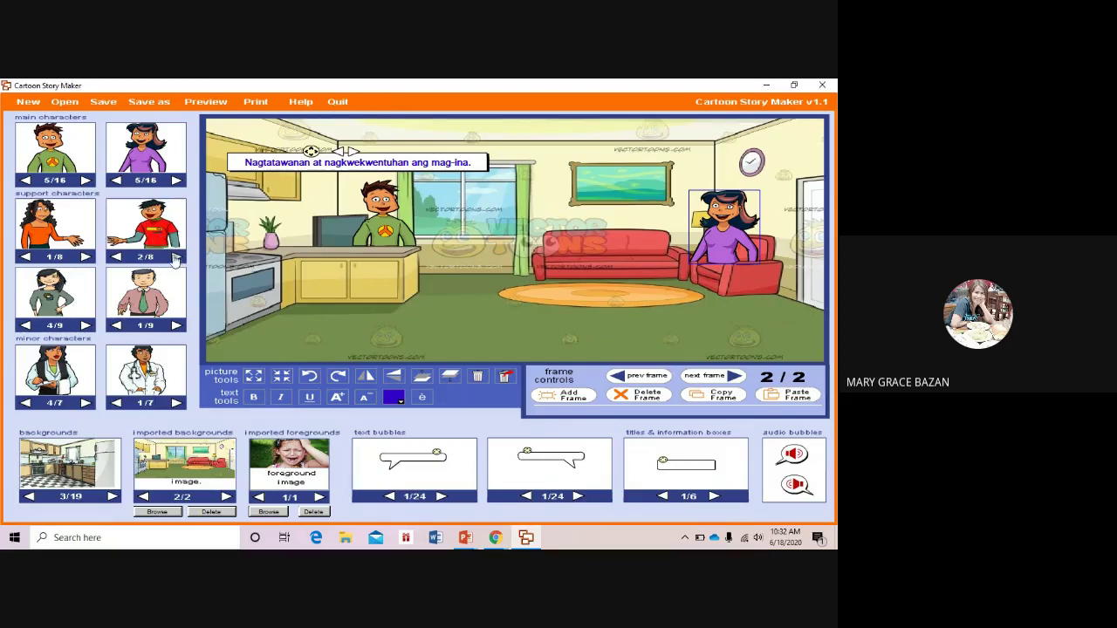
{"action": "left_click", "coordinate": [176, 258]}
{"action": "left_click", "coordinate": [177, 258]}
{"action": "left_click", "coordinate": [176, 257]}
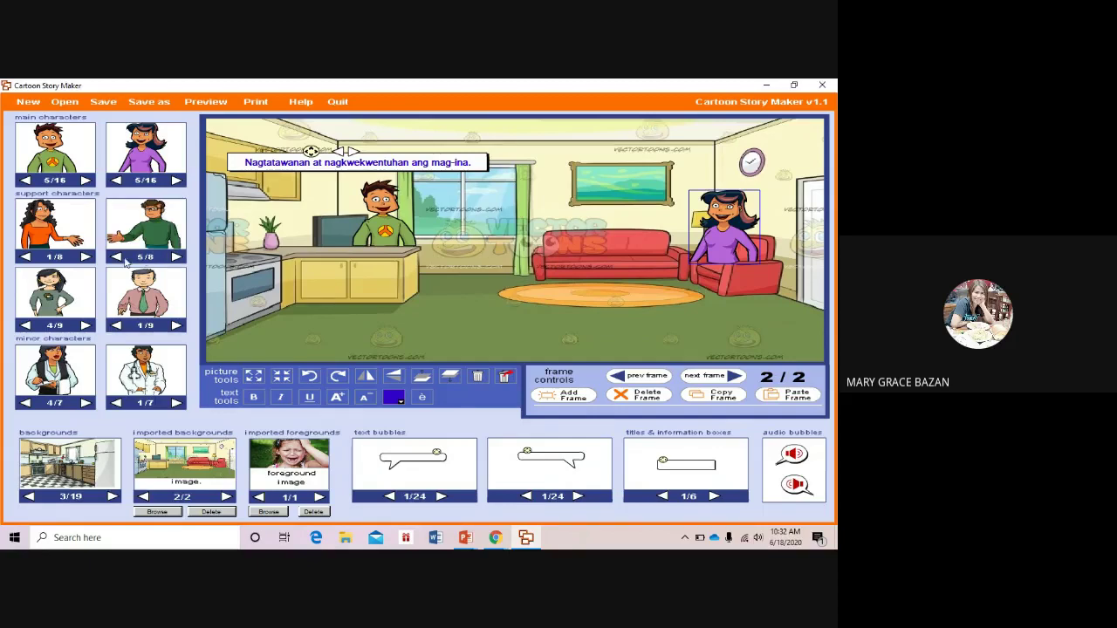
{"action": "left_click", "coordinate": [176, 258]}
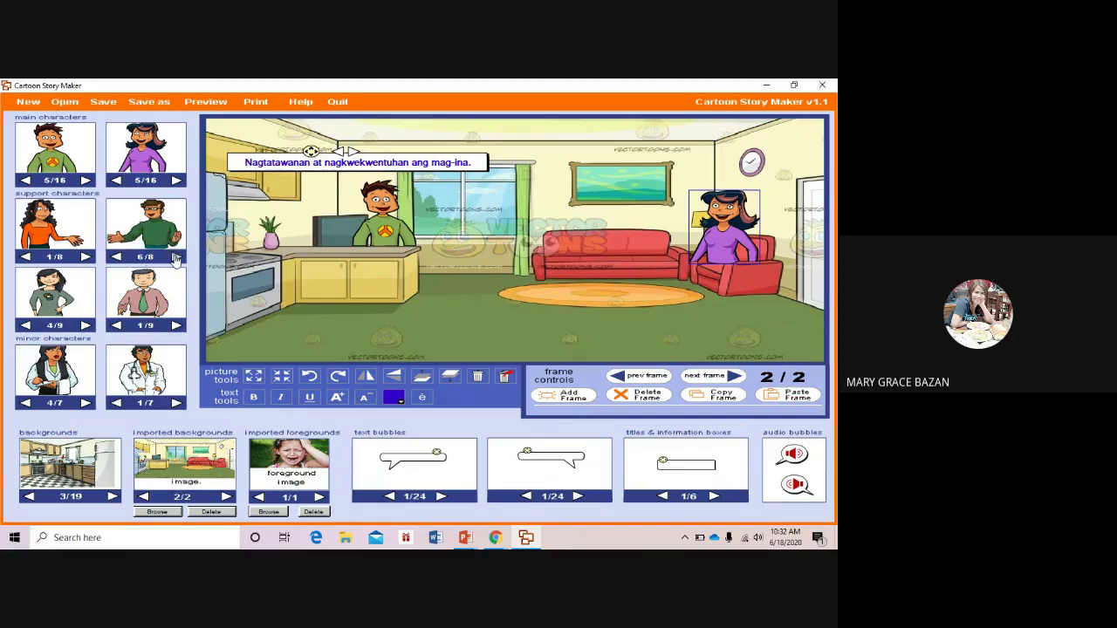
{"action": "left_click", "coordinate": [175, 258]}
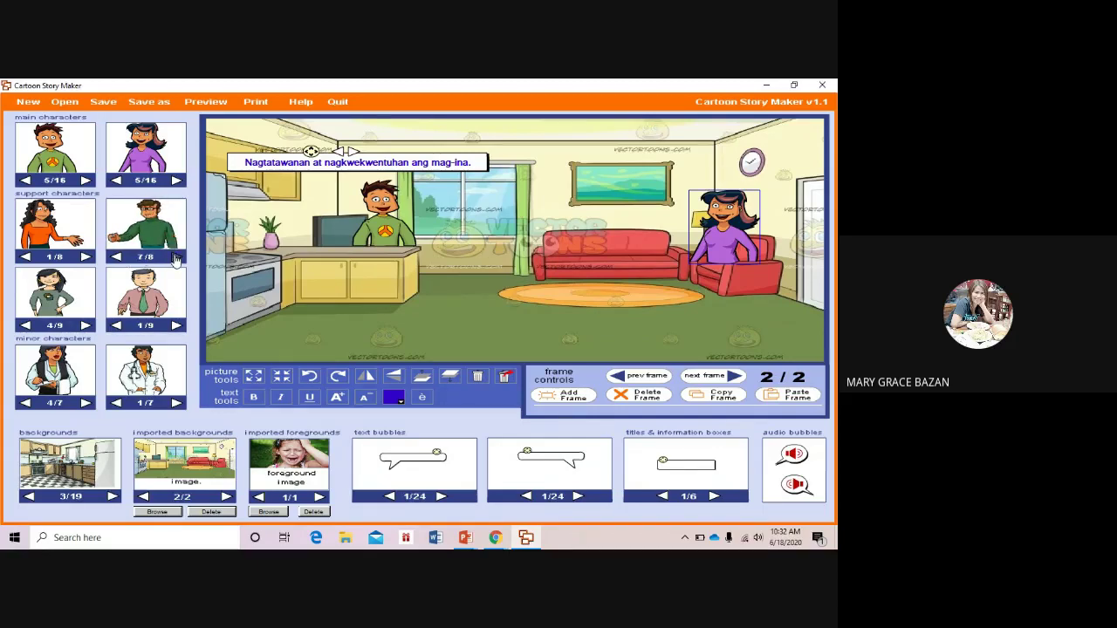
{"action": "left_click", "coordinate": [175, 257]}
{"action": "left_click", "coordinate": [175, 257]}
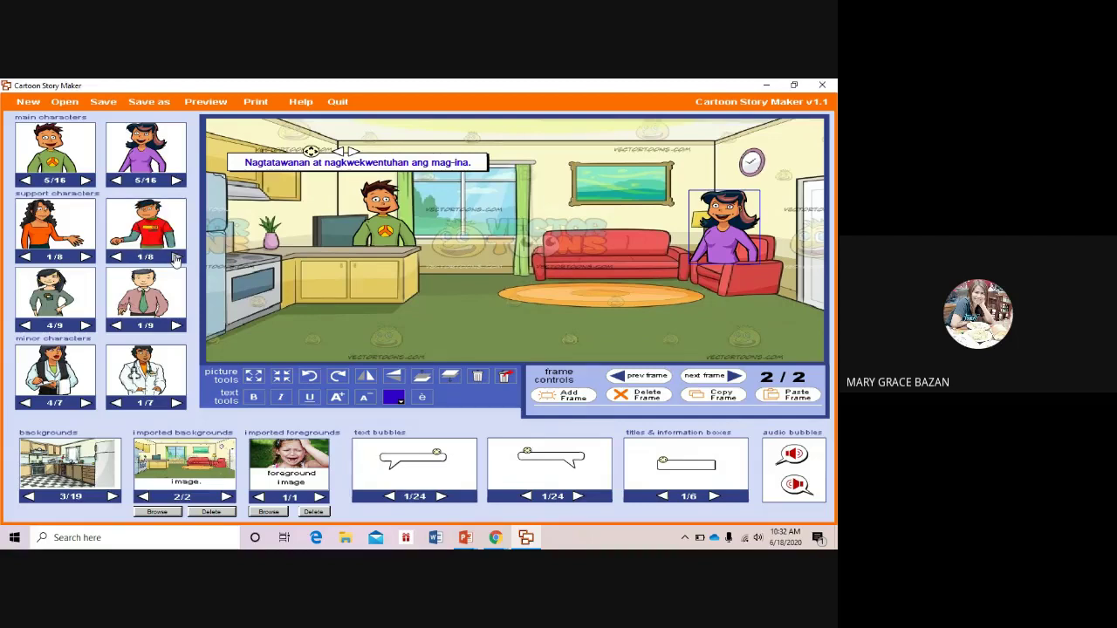
{"action": "left_click", "coordinate": [175, 258]}
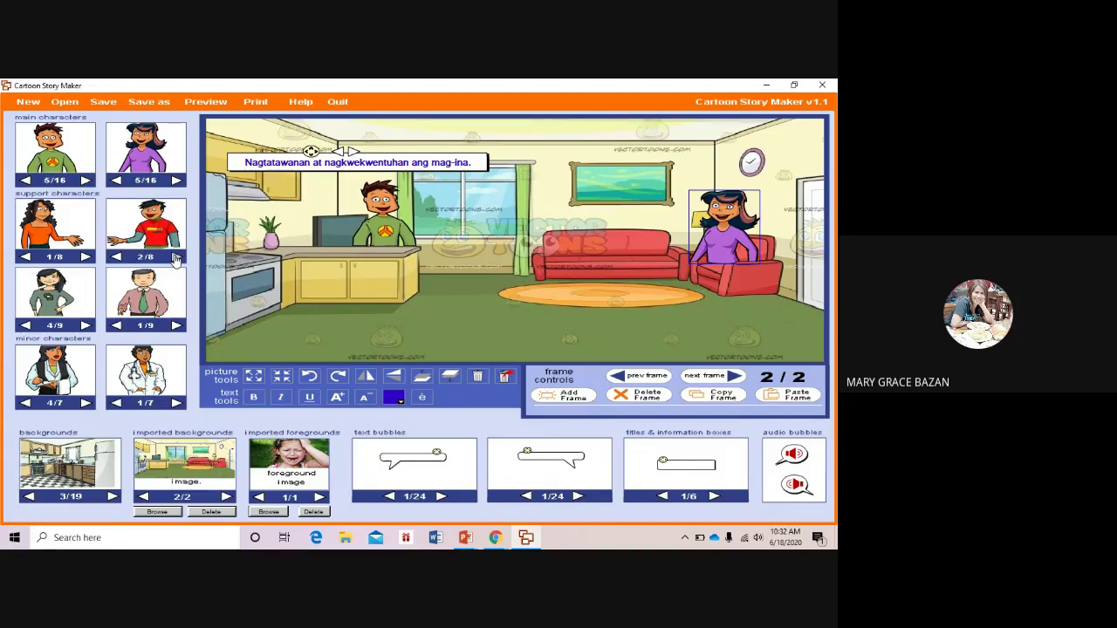
{"action": "left_click", "coordinate": [176, 257]}
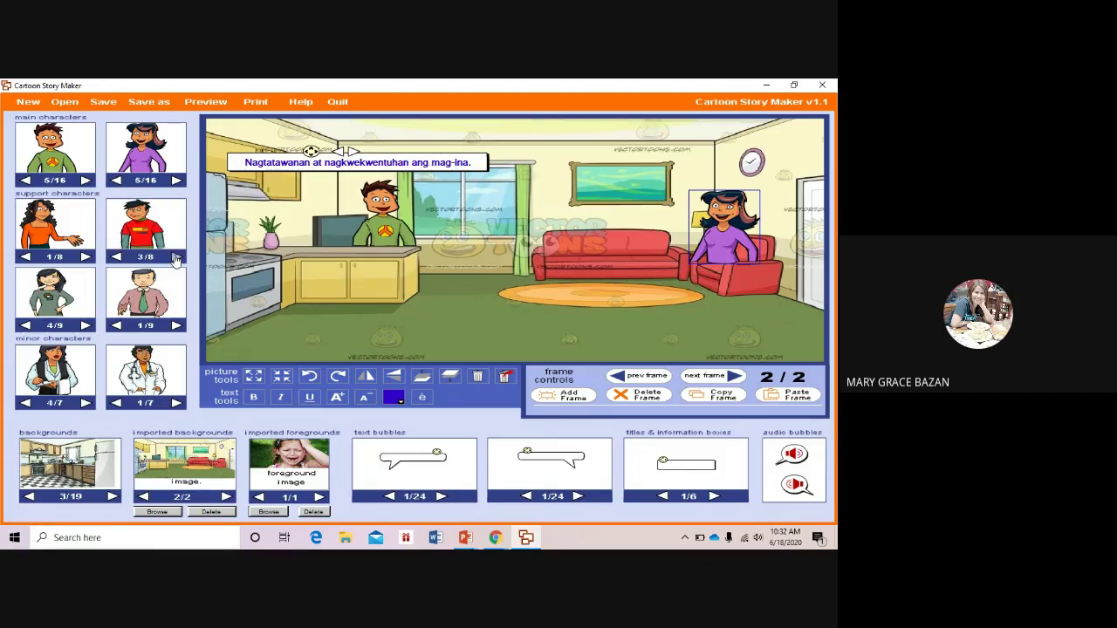
{"action": "left_click", "coordinate": [117, 257]}
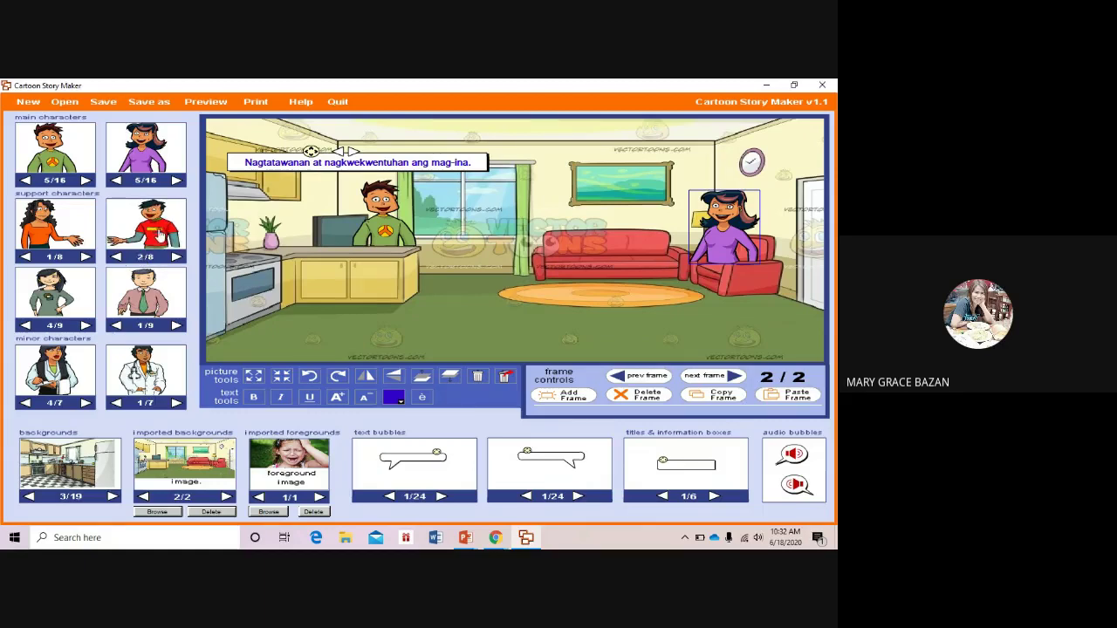
Add the red-shirted support character to the scene, shrink him, flip him horizontally and place him in front of the sofa's near end.
{"action": "left_click_drag", "start_coordinate": [162, 236], "coordinate": [529, 251]}
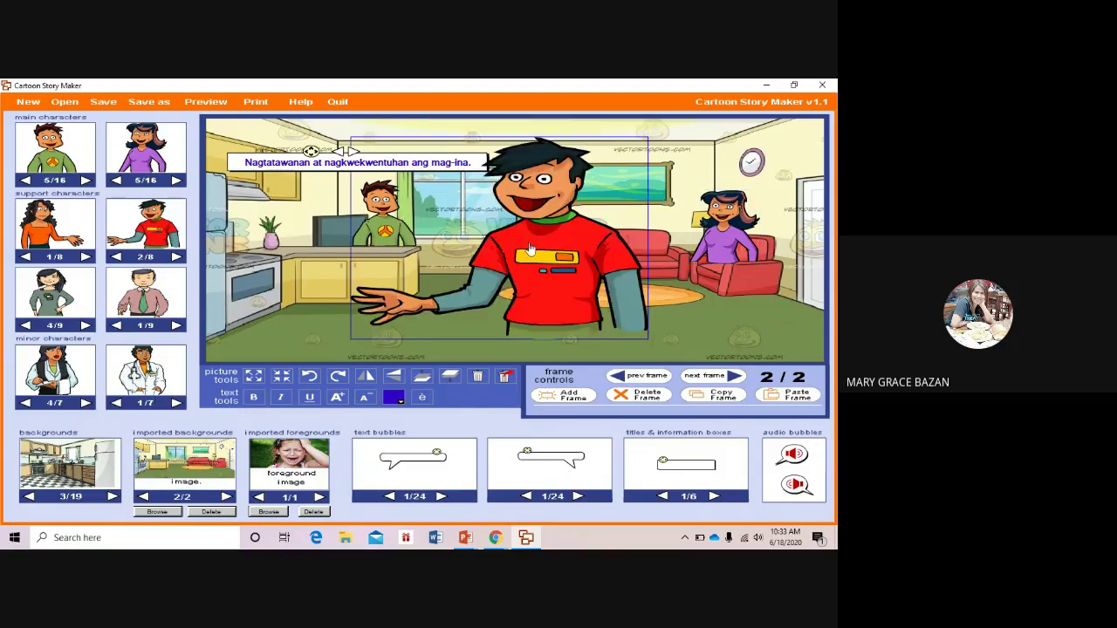
{"action": "left_click", "coordinate": [280, 377]}
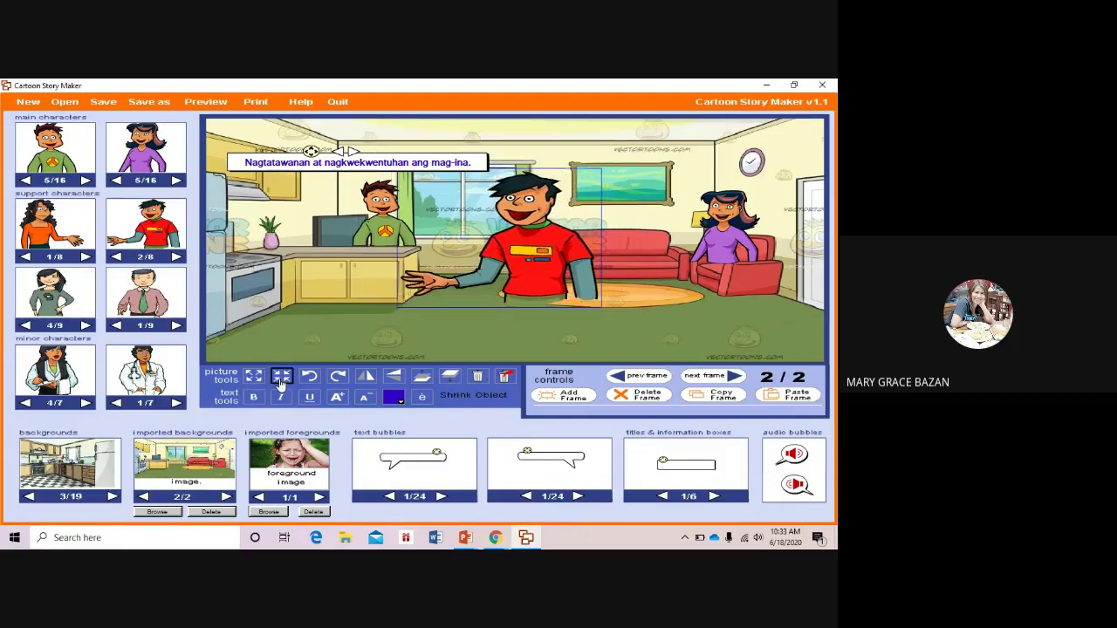
{"action": "left_click_drag", "start_coordinate": [280, 377], "coordinate": [281, 377]}
{"action": "left_click_drag", "start_coordinate": [511, 259], "coordinate": [564, 239]}
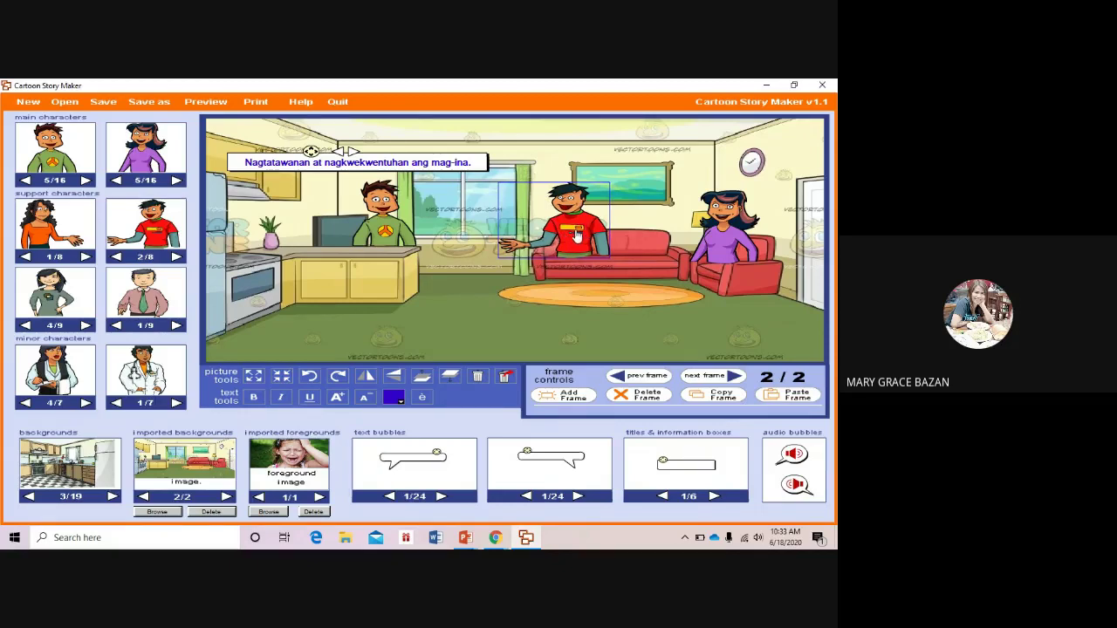
{"action": "left_click_drag", "start_coordinate": [576, 234], "coordinate": [571, 234]}
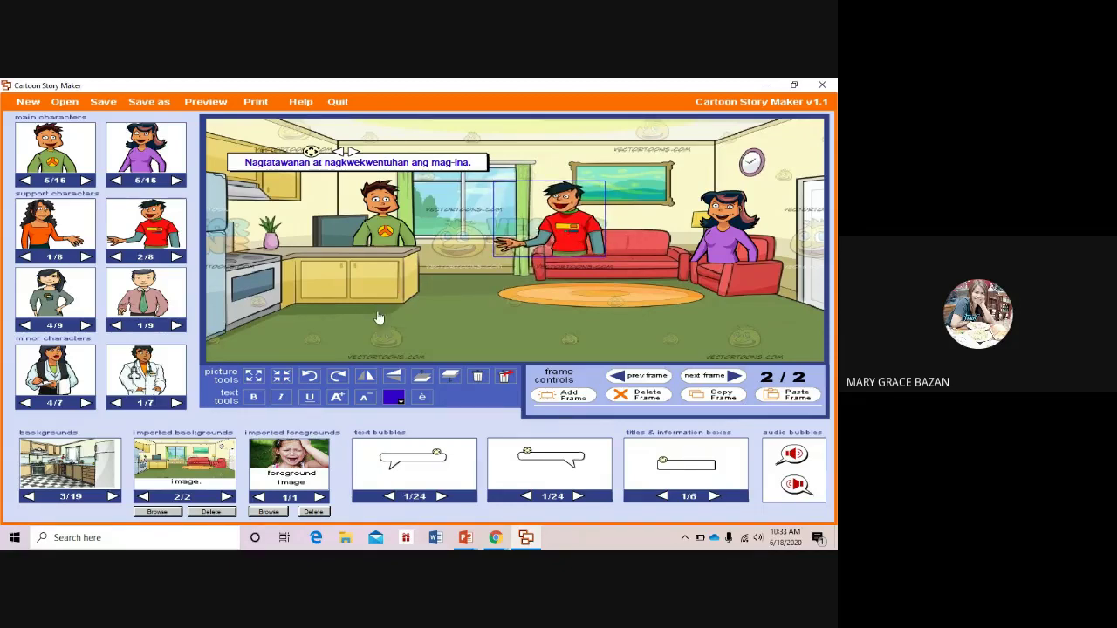
{"action": "left_click", "coordinate": [364, 378]}
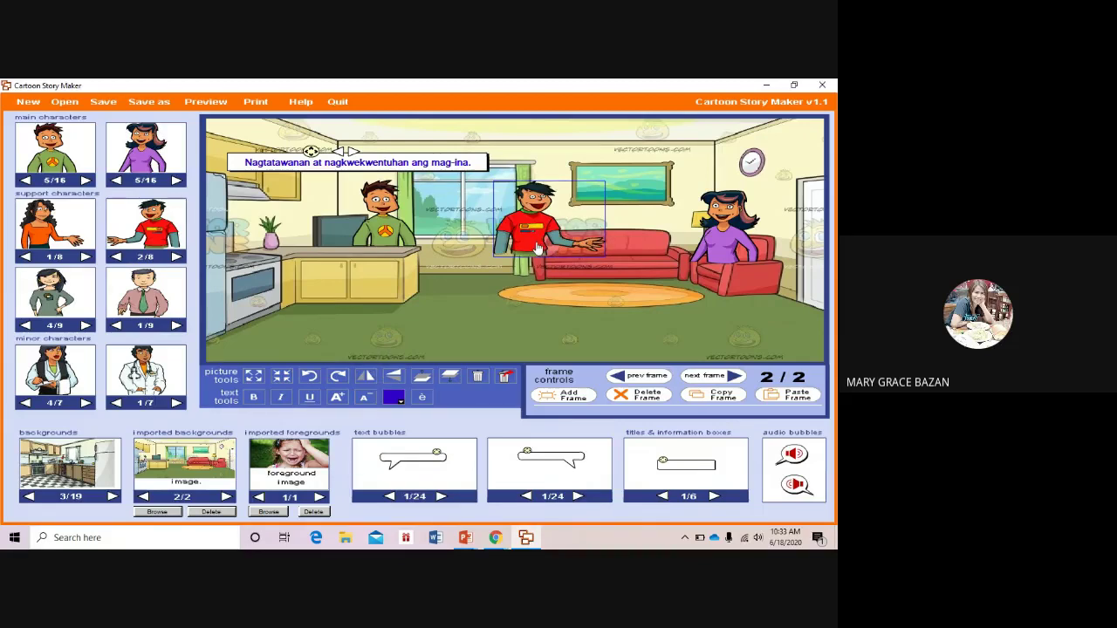
{"action": "left_click_drag", "start_coordinate": [540, 239], "coordinate": [573, 245]}
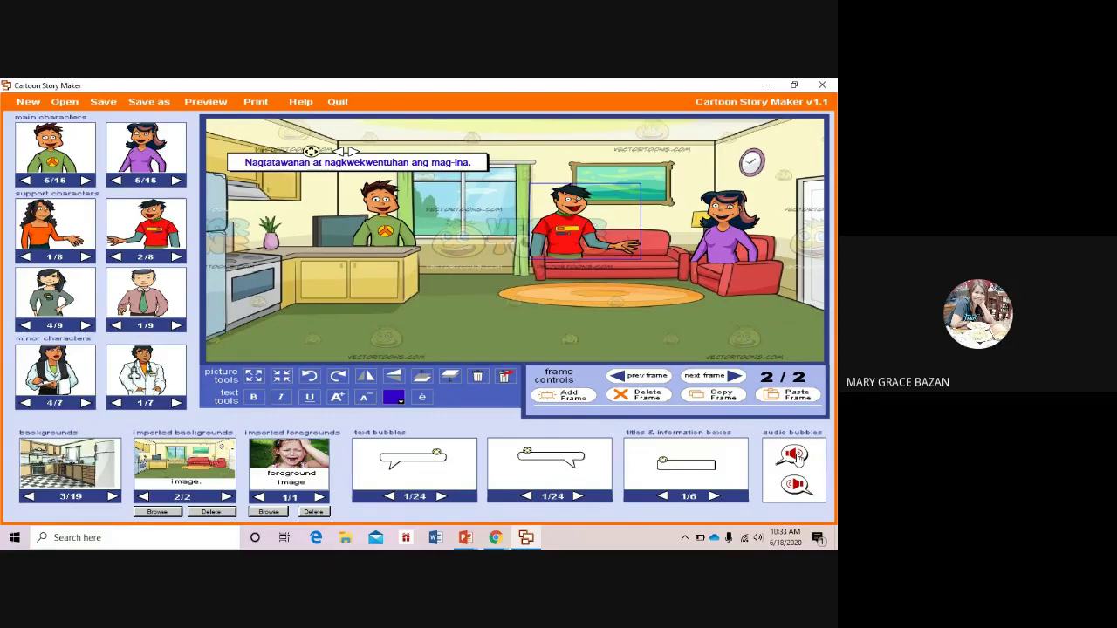
Add an audio bubble beside the boy in the green shirt, record and save a new sound for it, and play it back.
{"action": "left_click_drag", "start_coordinate": [797, 457], "coordinate": [431, 195]}
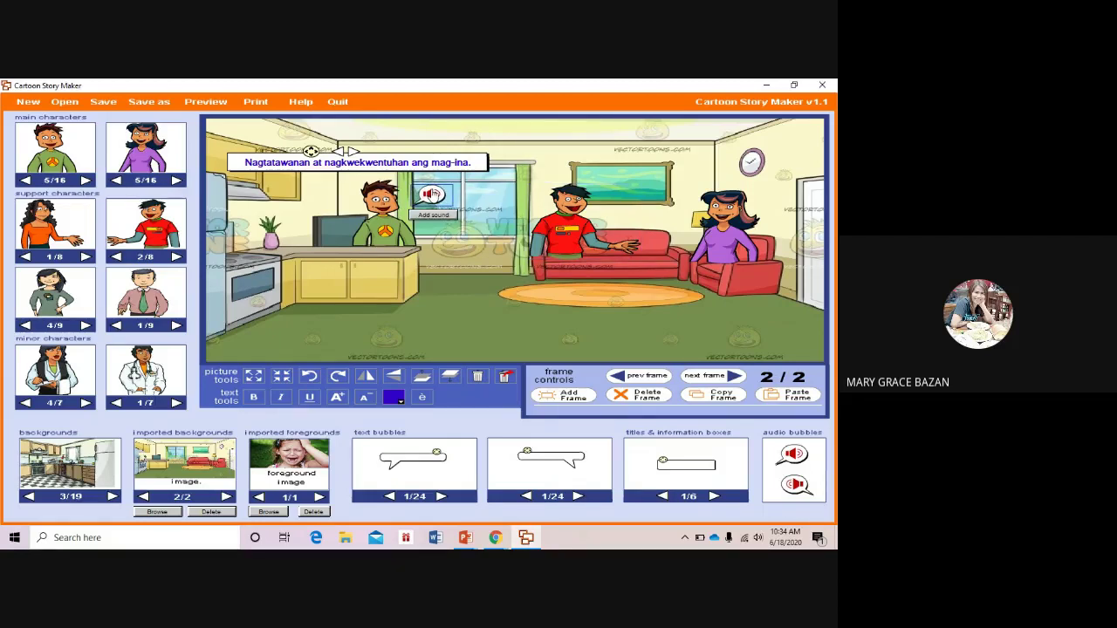
{"action": "left_click", "coordinate": [434, 214]}
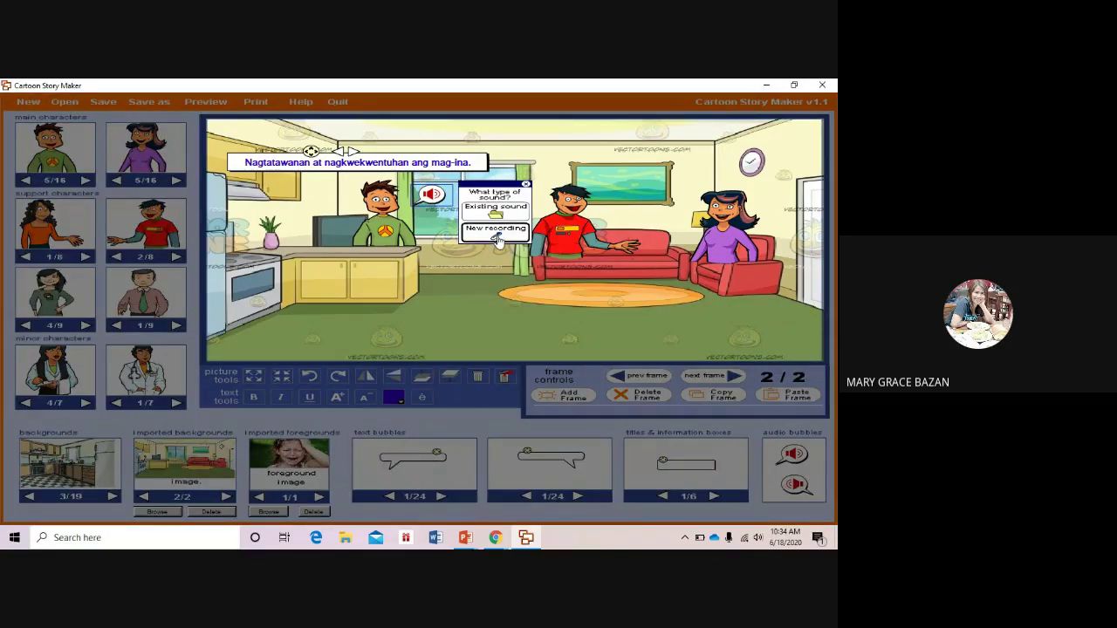
{"action": "left_click", "coordinate": [496, 230]}
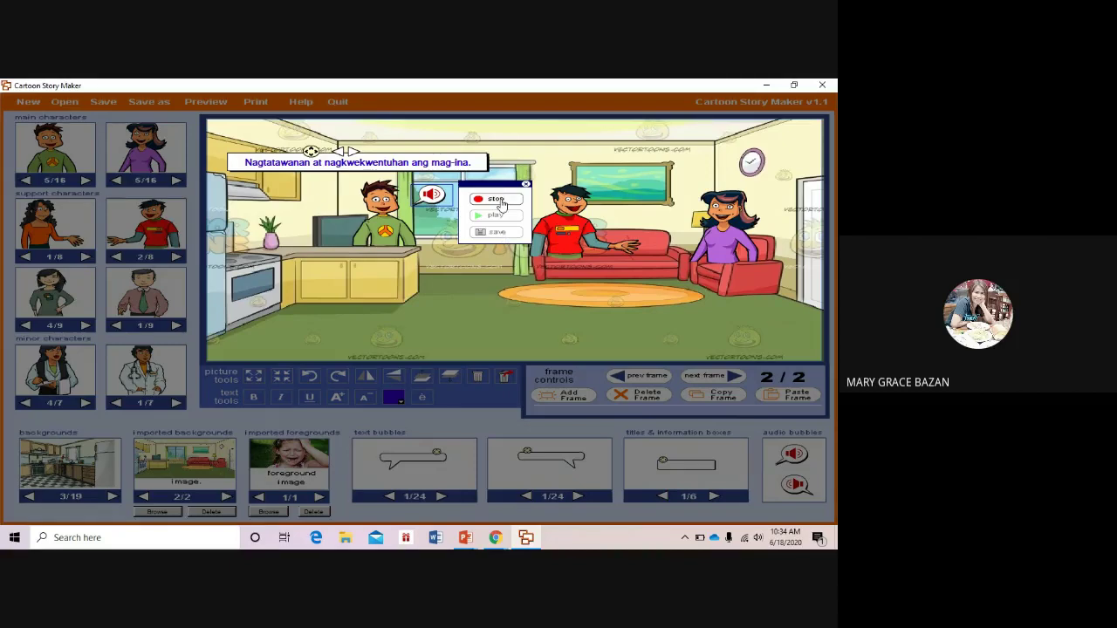
{"action": "left_click", "coordinate": [501, 200]}
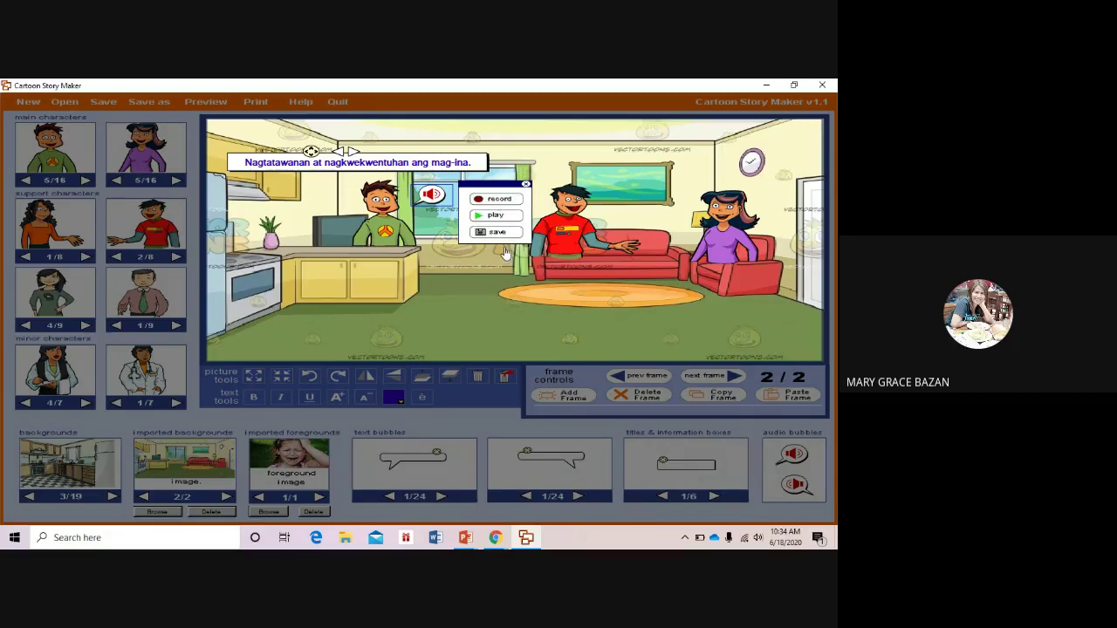
{"action": "left_click", "coordinate": [498, 233]}
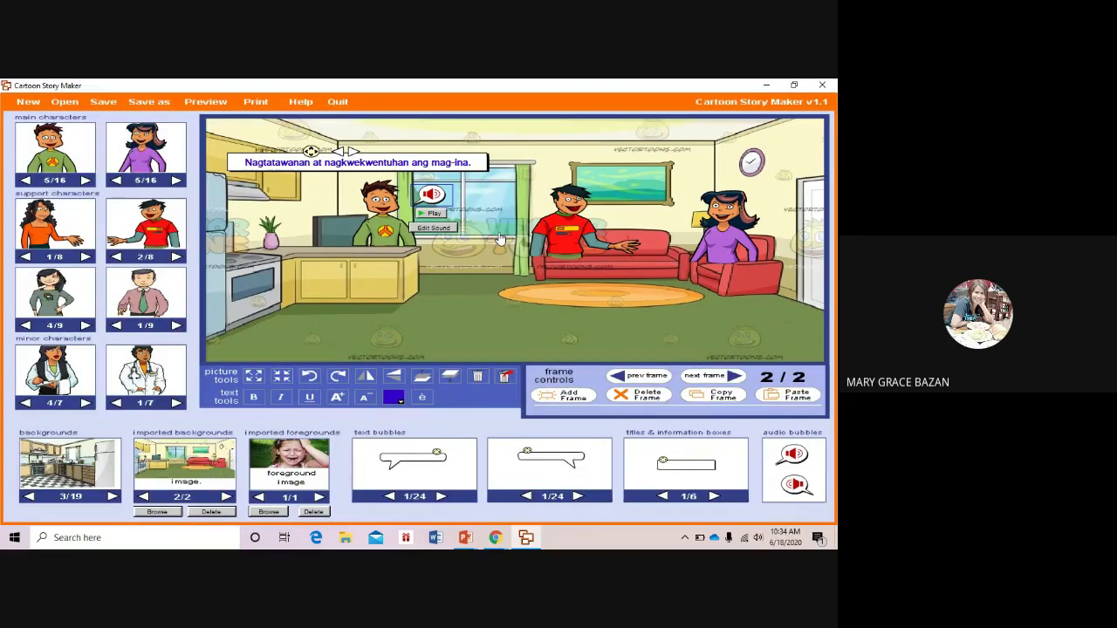
{"action": "left_click", "coordinate": [433, 217]}
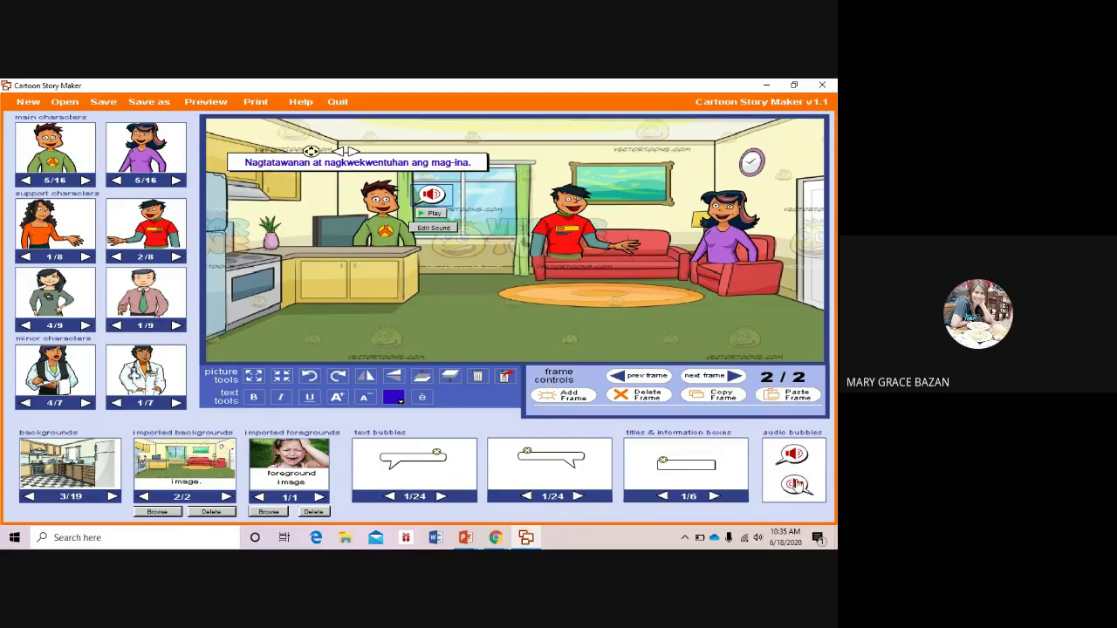
Place an audio bubble between the window and the red-shirted character, and record and save a new sound for it.
{"action": "left_click_drag", "start_coordinate": [795, 482], "coordinate": [517, 190]}
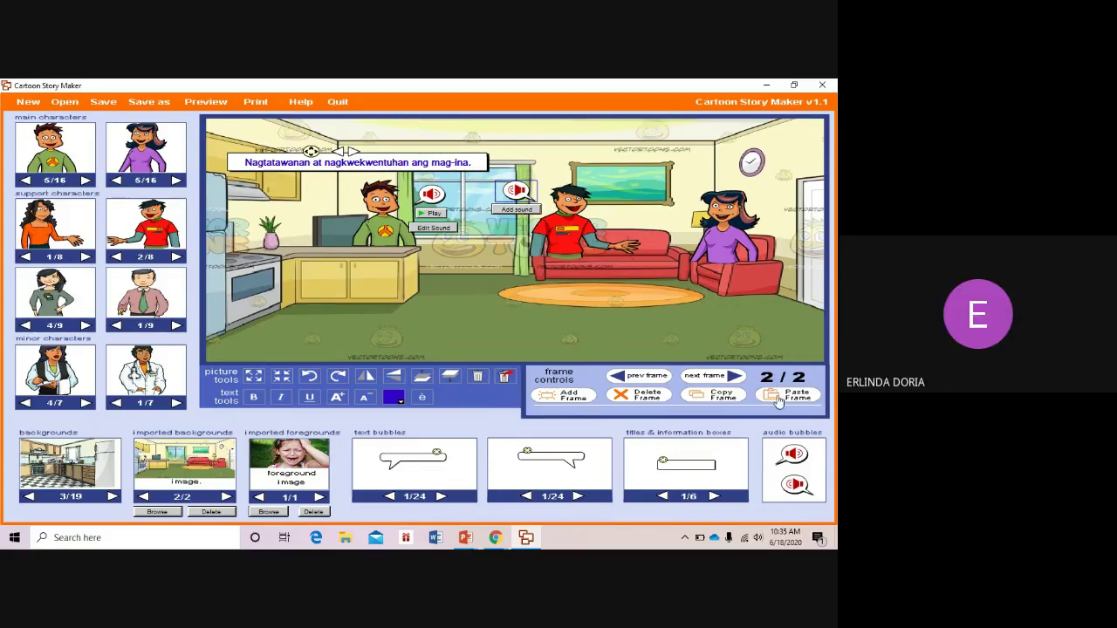
{"action": "left_click", "coordinate": [519, 215]}
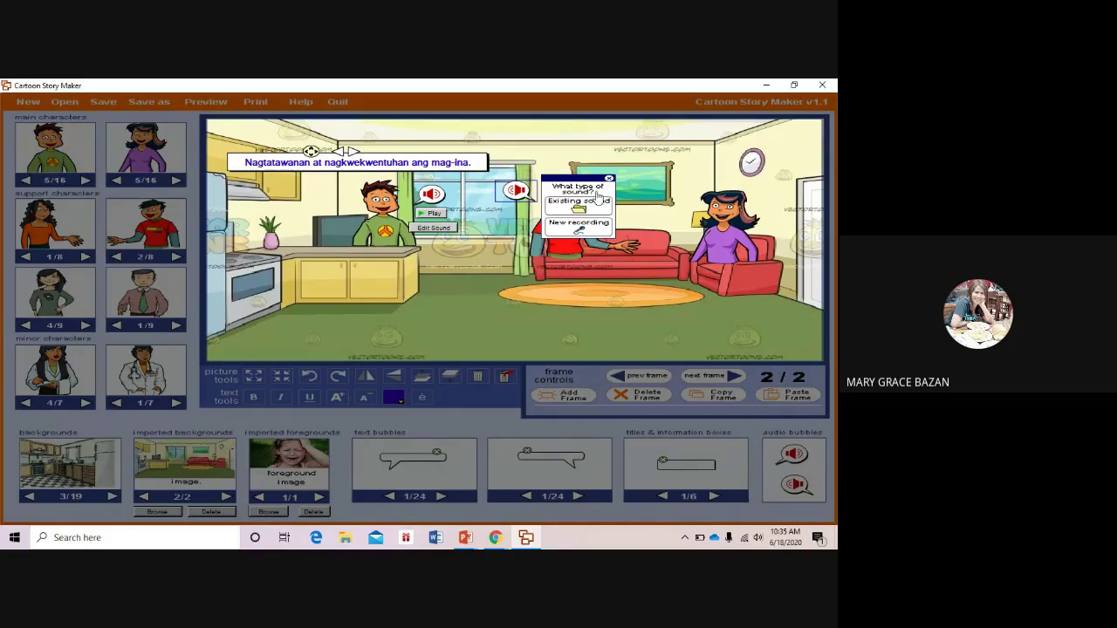
{"action": "left_click", "coordinate": [597, 200]}
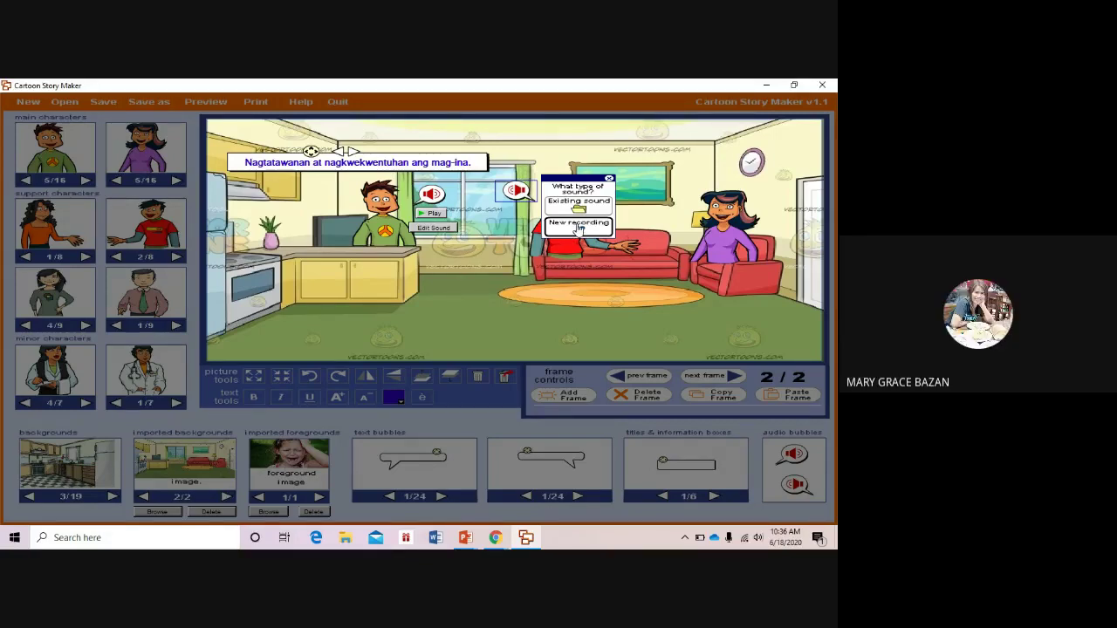
{"action": "left_click", "coordinate": [577, 224]}
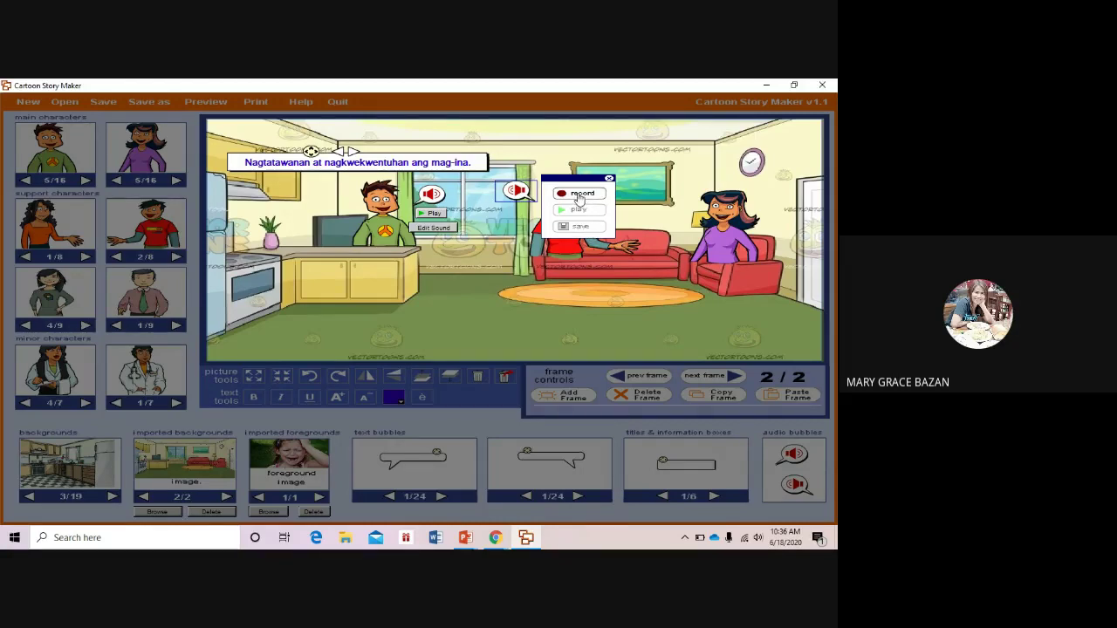
{"action": "left_click", "coordinate": [578, 195]}
{"action": "left_click", "coordinate": [578, 194]}
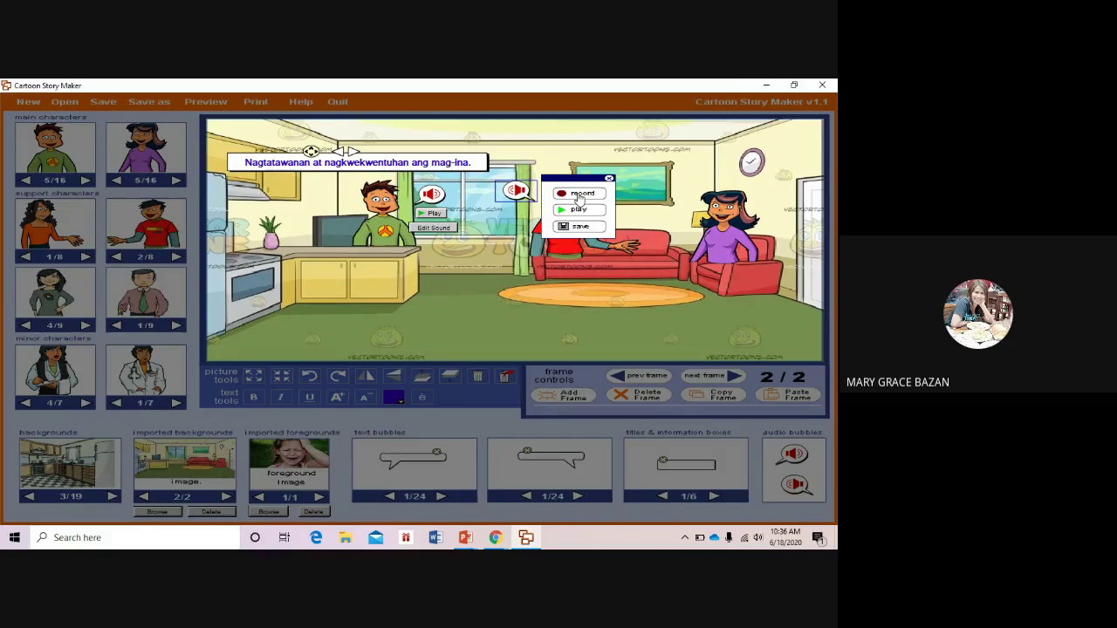
{"action": "left_click", "coordinate": [581, 227]}
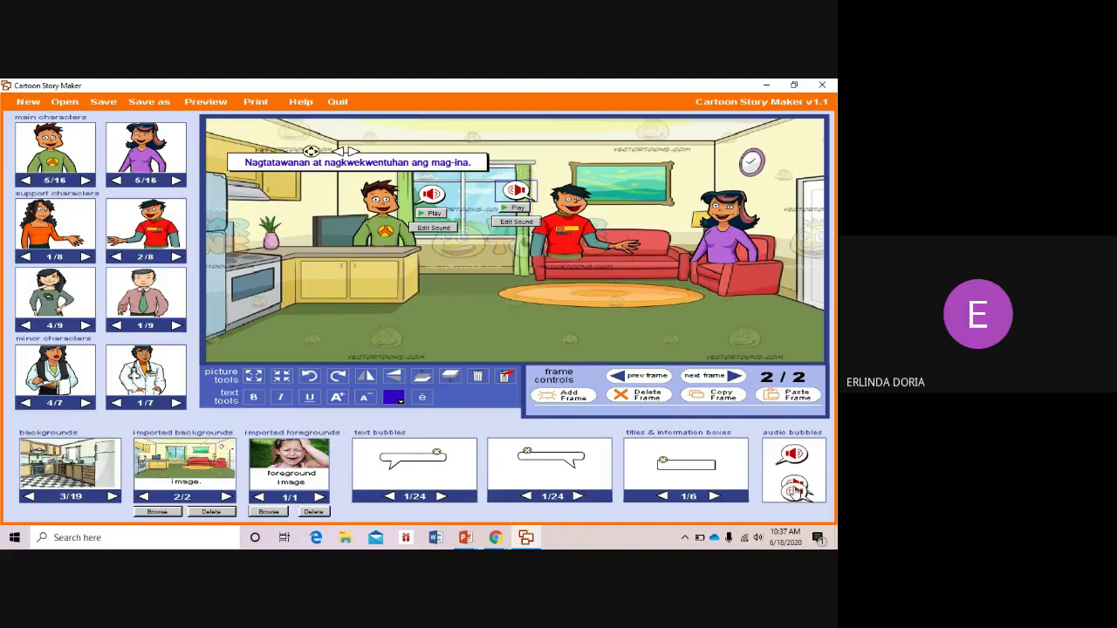
Add an audio bubble beside the woman in purple, record and save a new sound for it, and play it back.
{"action": "left_click_drag", "start_coordinate": [794, 490], "coordinate": [672, 185]}
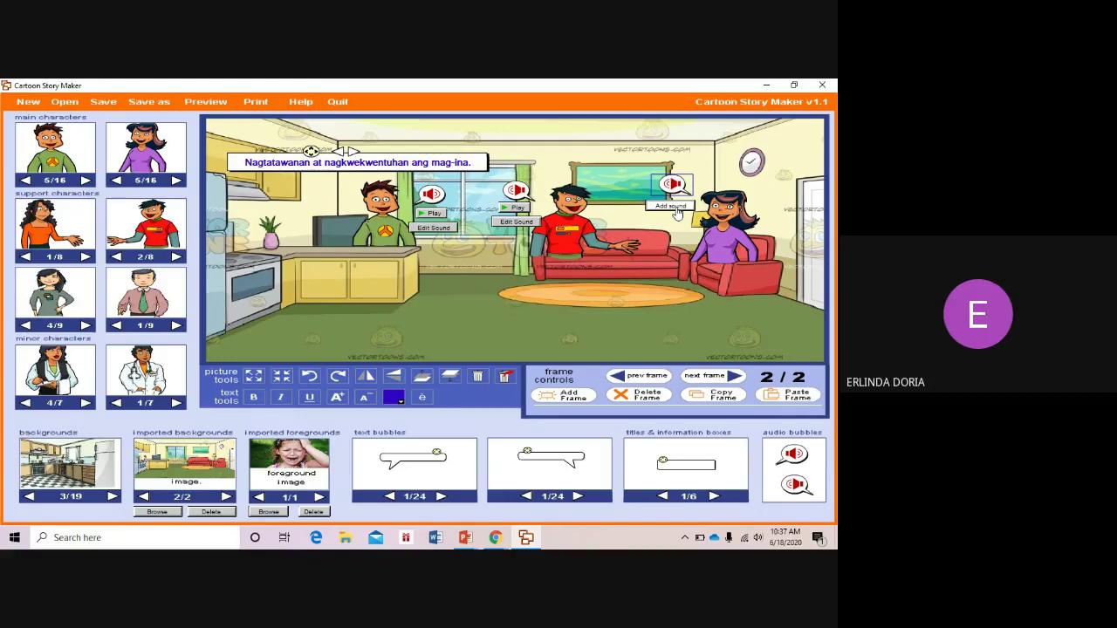
{"action": "left_click", "coordinate": [677, 212]}
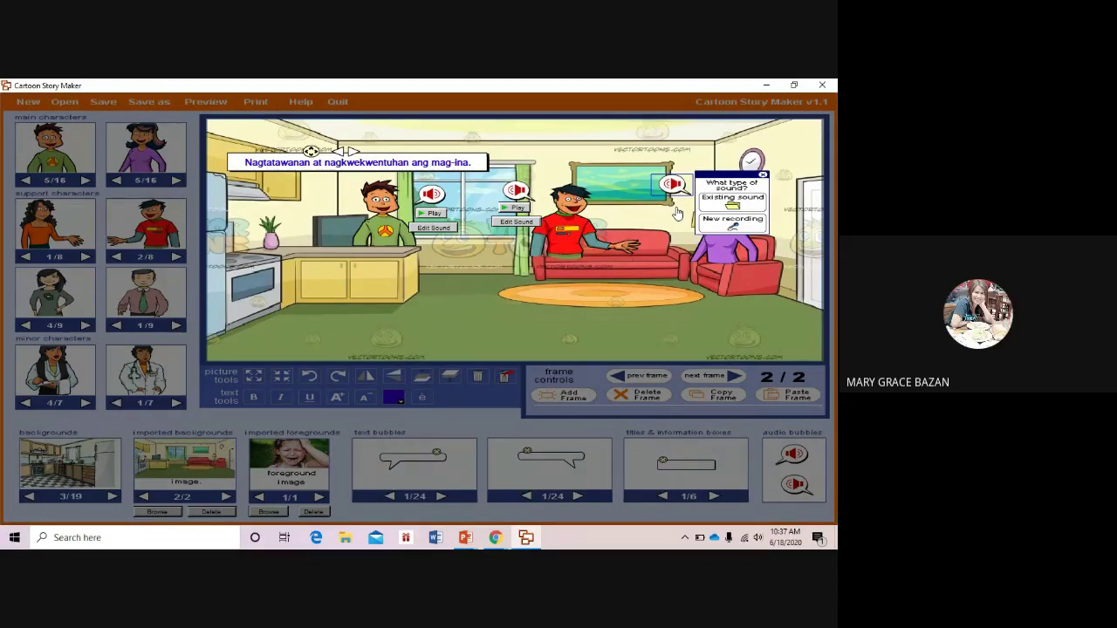
{"action": "left_click", "coordinate": [723, 224]}
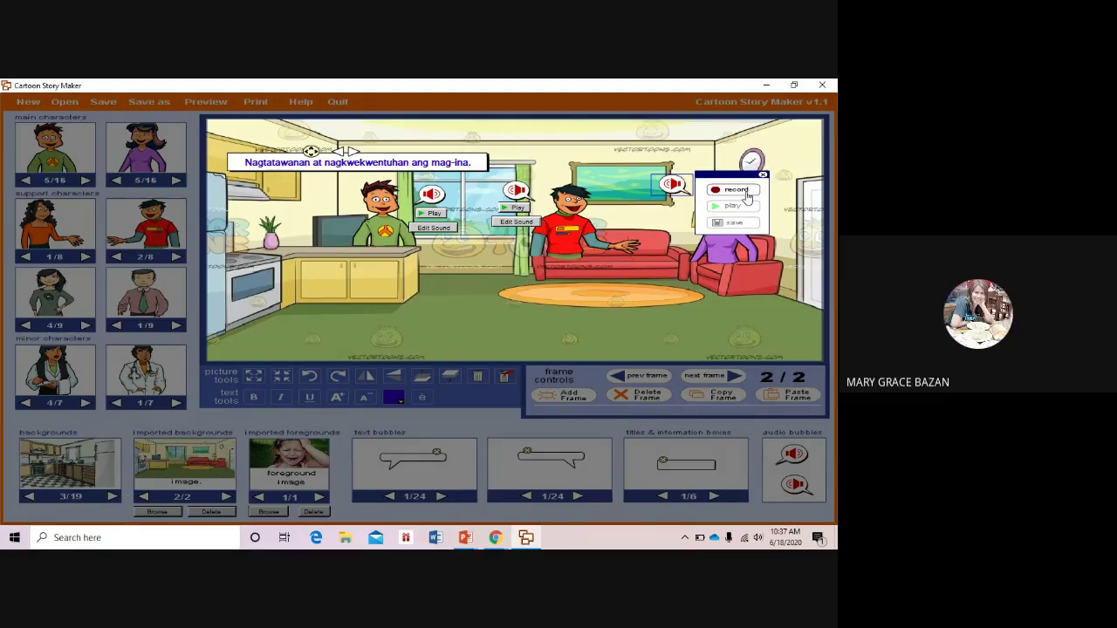
{"action": "left_click", "coordinate": [746, 195]}
{"action": "left_click", "coordinate": [746, 195]}
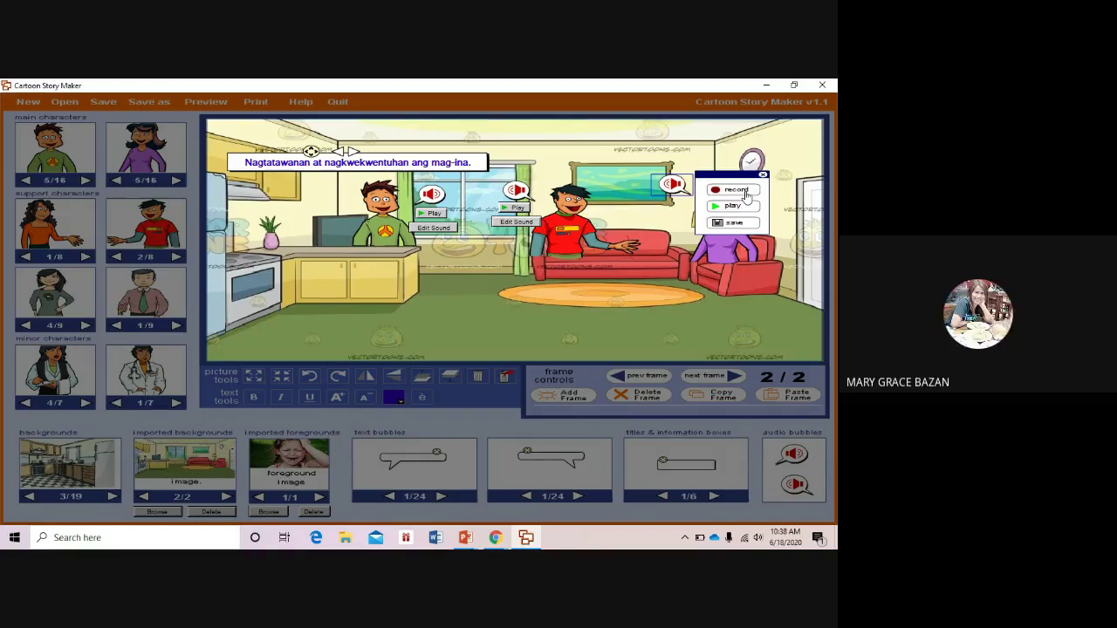
{"action": "left_click", "coordinate": [740, 223]}
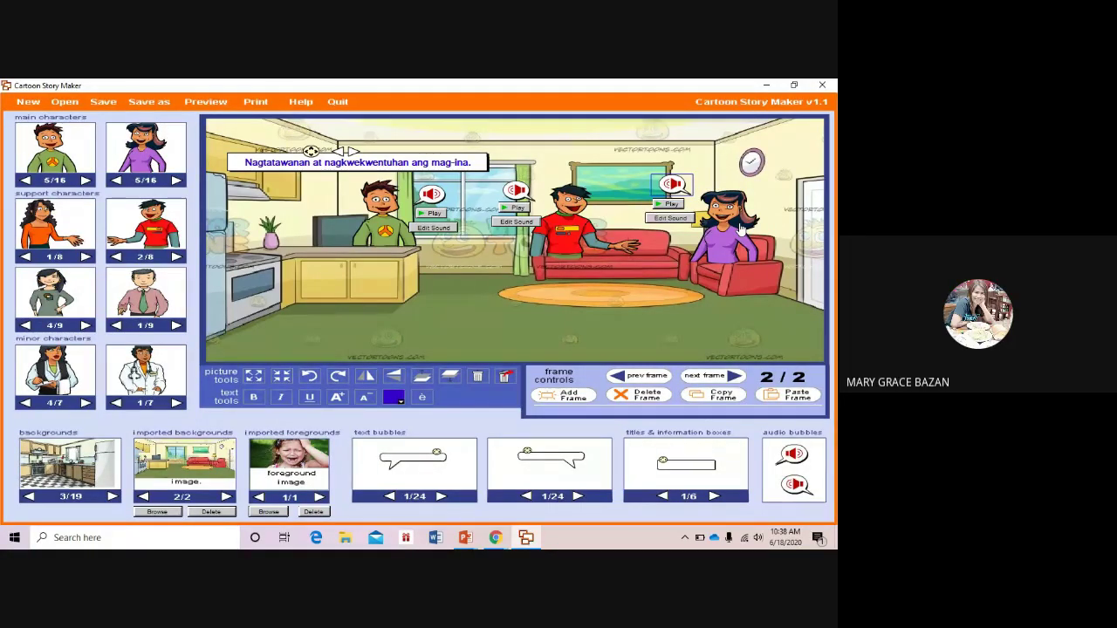
{"action": "left_click", "coordinate": [673, 205]}
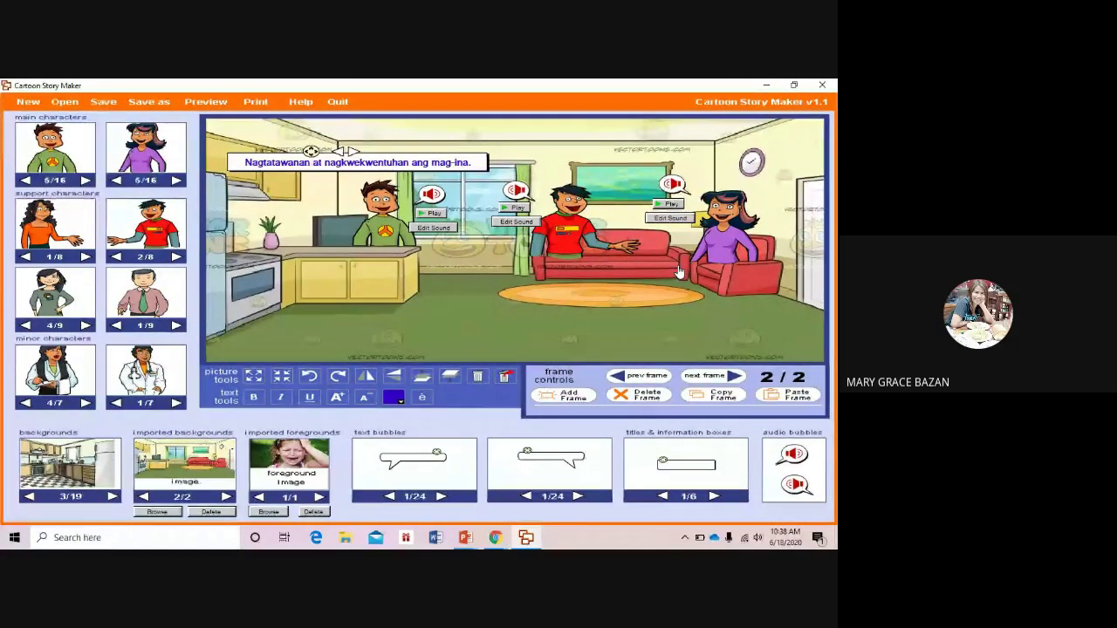
Replace the sound in the woman's audio bubble with a new recording and save it.
{"action": "left_click", "coordinate": [686, 220]}
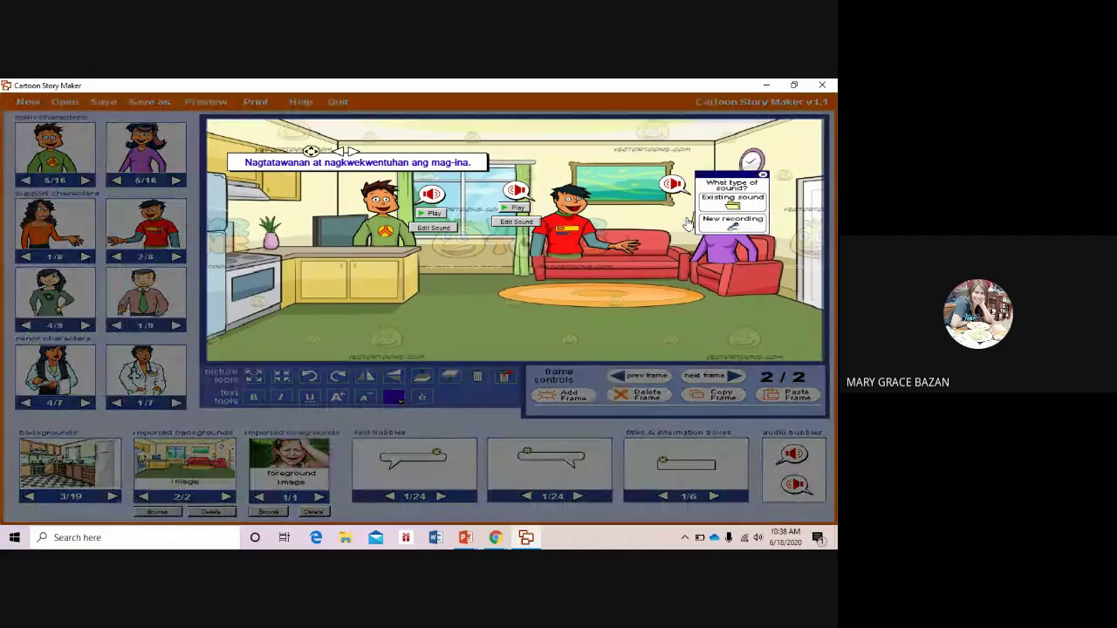
{"action": "left_click", "coordinate": [738, 226]}
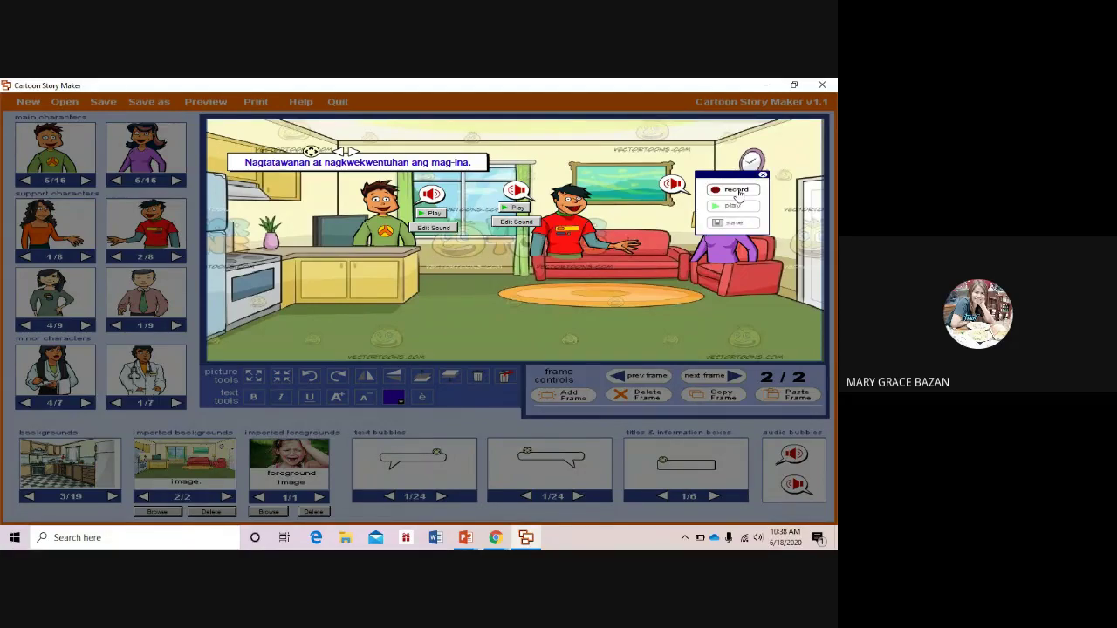
{"action": "left_click", "coordinate": [737, 191]}
{"action": "left_click", "coordinate": [737, 191]}
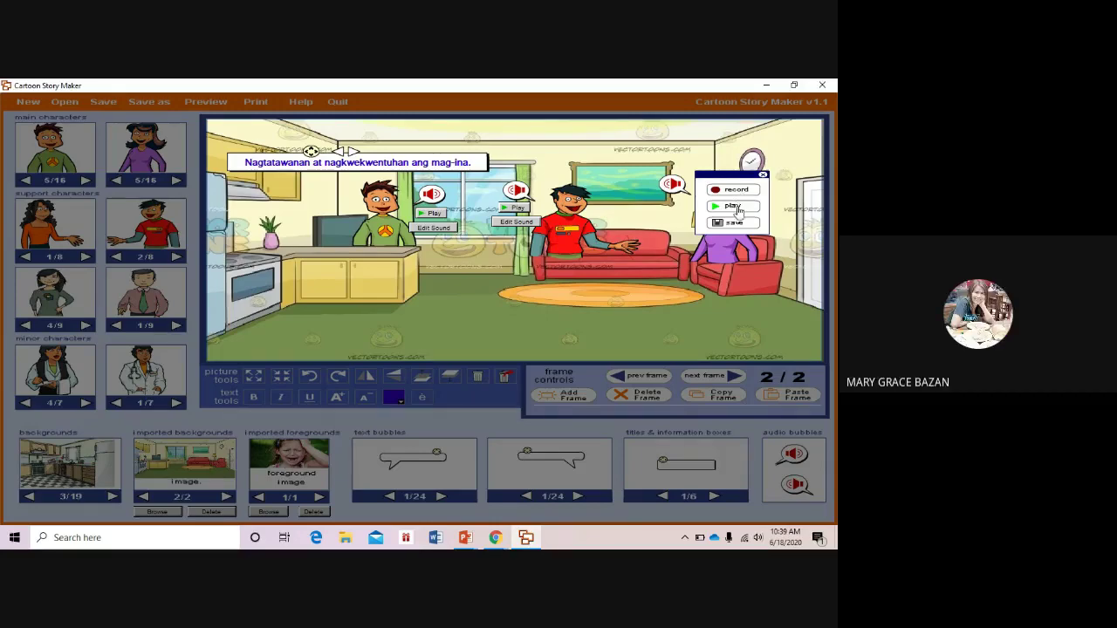
{"action": "left_click", "coordinate": [736, 223]}
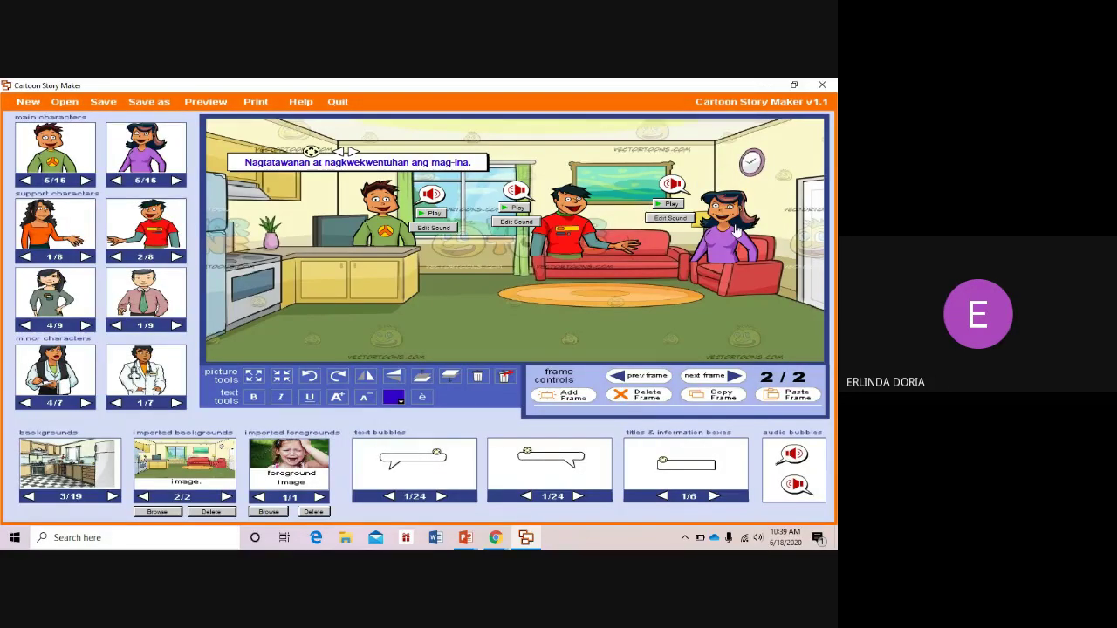
Edit the woman's audio bubble once more, recording and saving another new sound in it.
{"action": "left_click", "coordinate": [669, 218]}
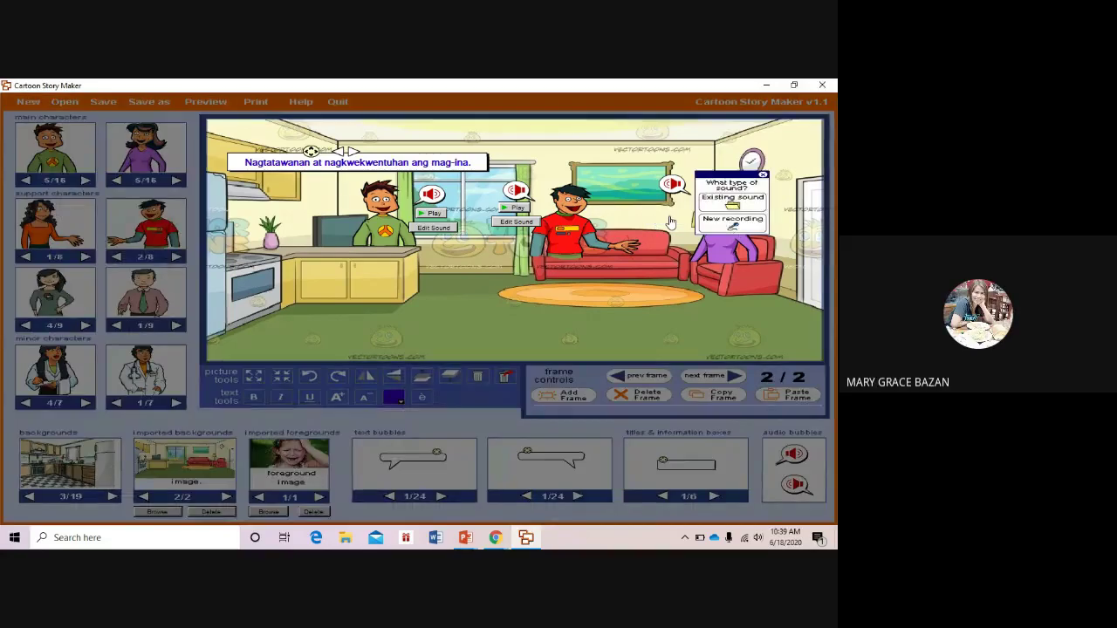
{"action": "left_click", "coordinate": [733, 220]}
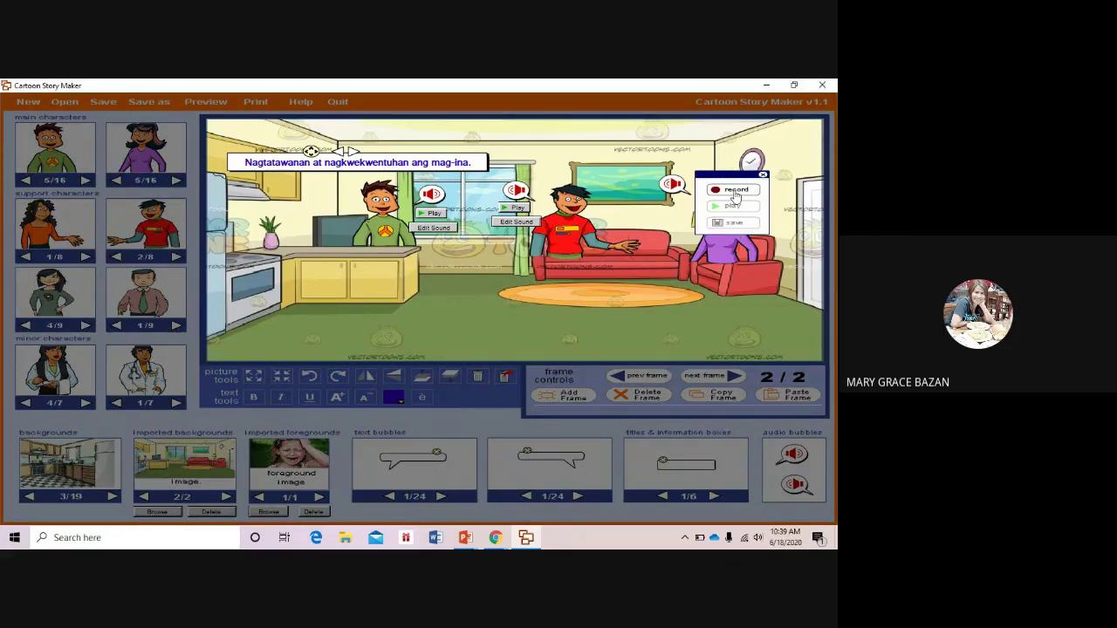
{"action": "left_click", "coordinate": [734, 192]}
{"action": "left_click", "coordinate": [734, 192]}
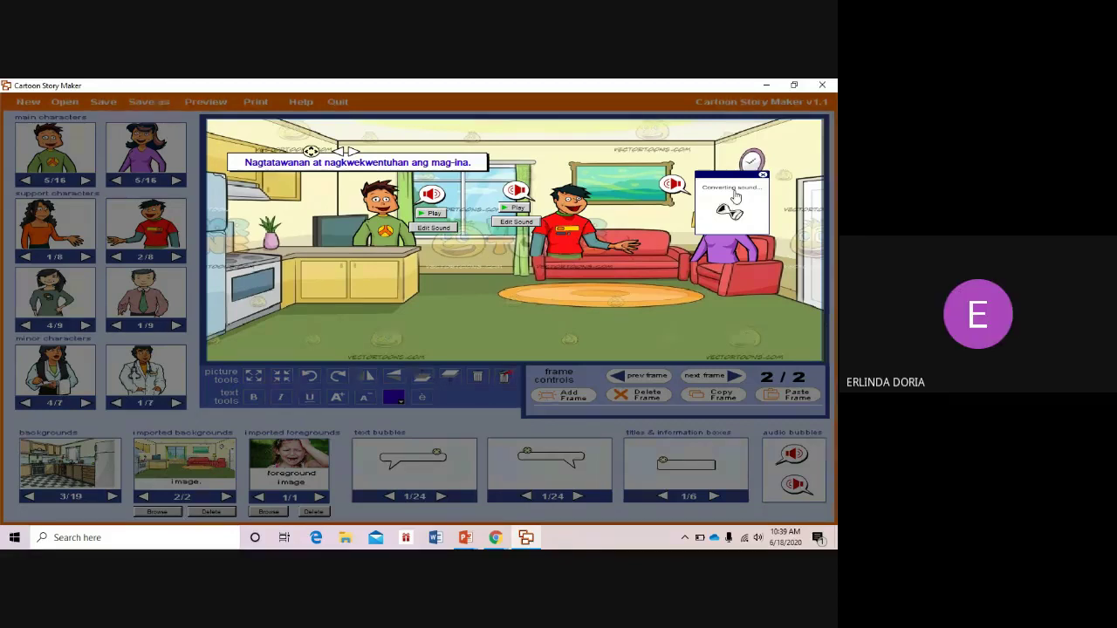
{"action": "left_click", "coordinate": [735, 223]}
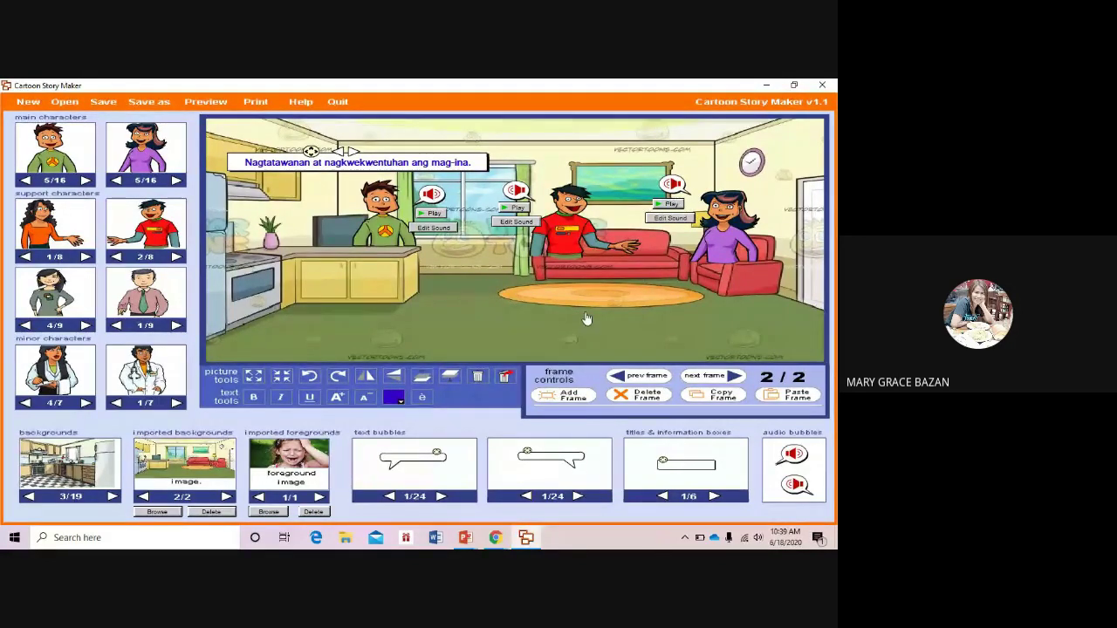
Delete the audio bubble beside the woman and undo the deletion.
{"action": "left_click", "coordinate": [673, 184]}
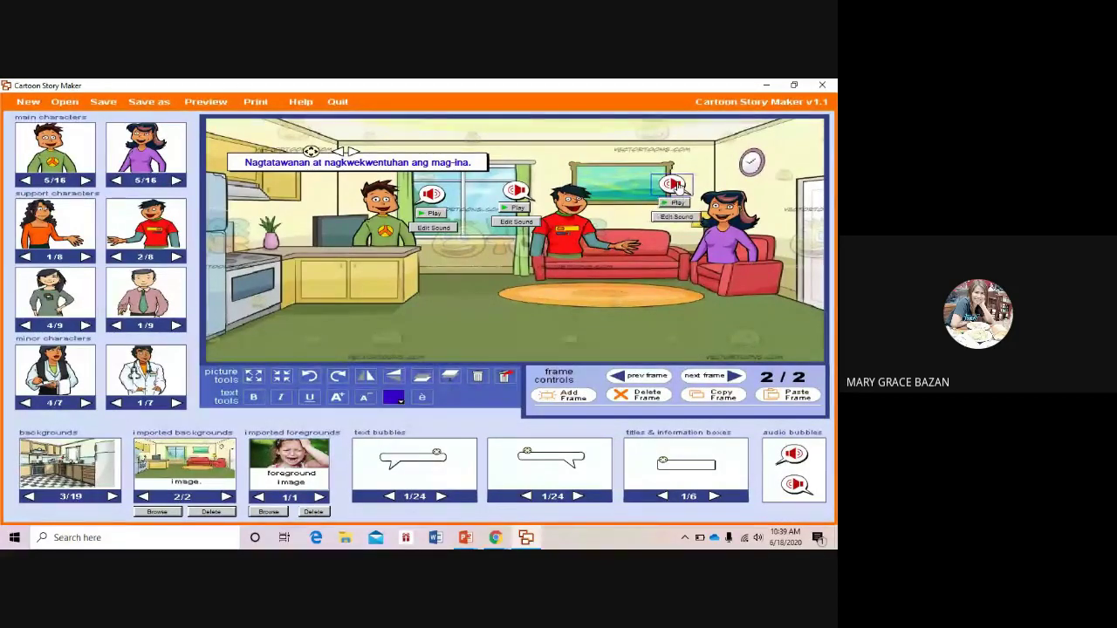
{"action": "left_click", "coordinate": [477, 377]}
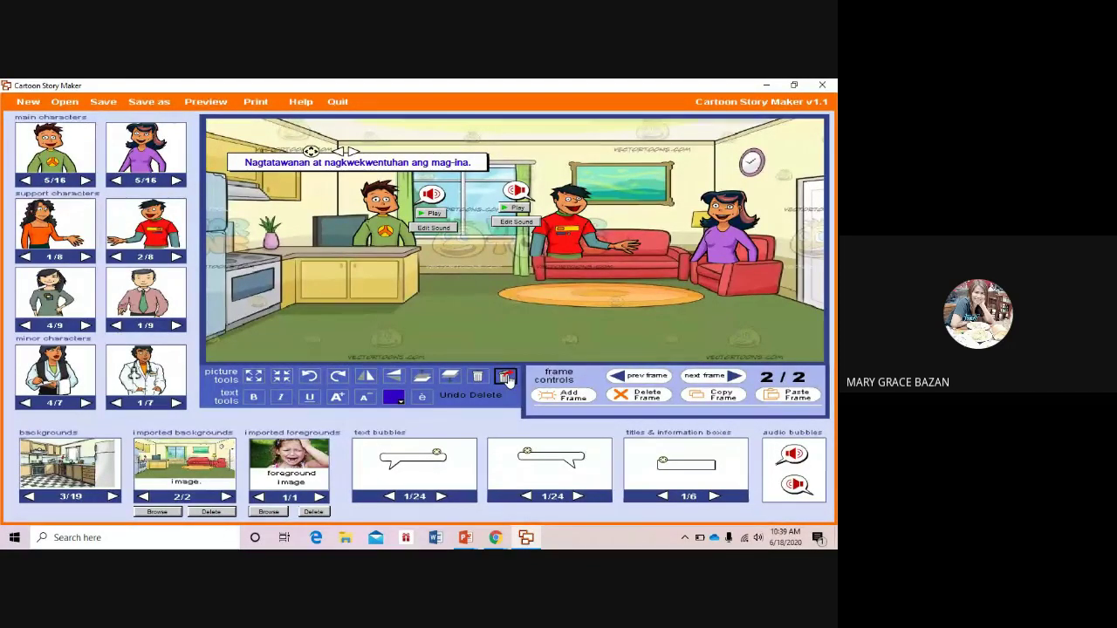
{"action": "left_click", "coordinate": [507, 378]}
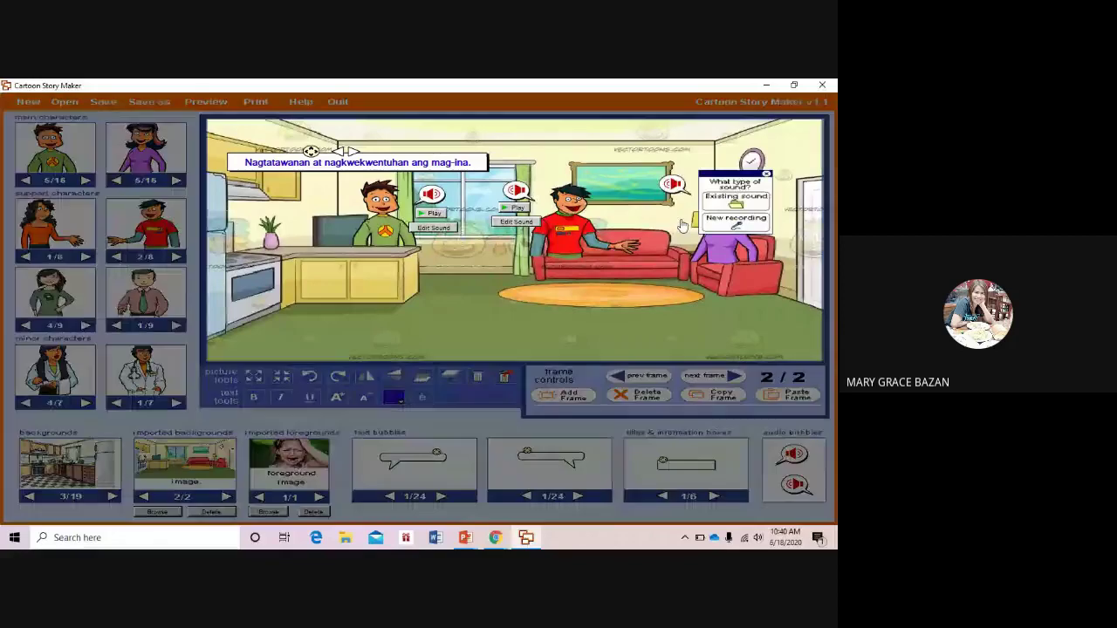
Record and save a new sound in the audio bubble beside the woman in purple, and play it back.
{"action": "left_click", "coordinate": [671, 218]}
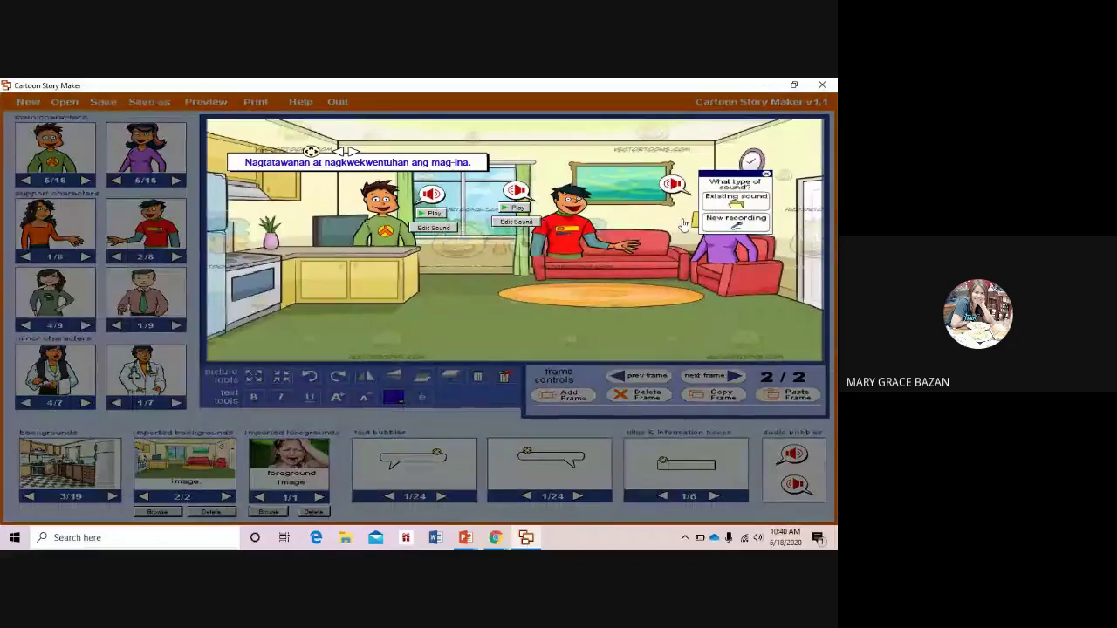
{"action": "left_click", "coordinate": [754, 223]}
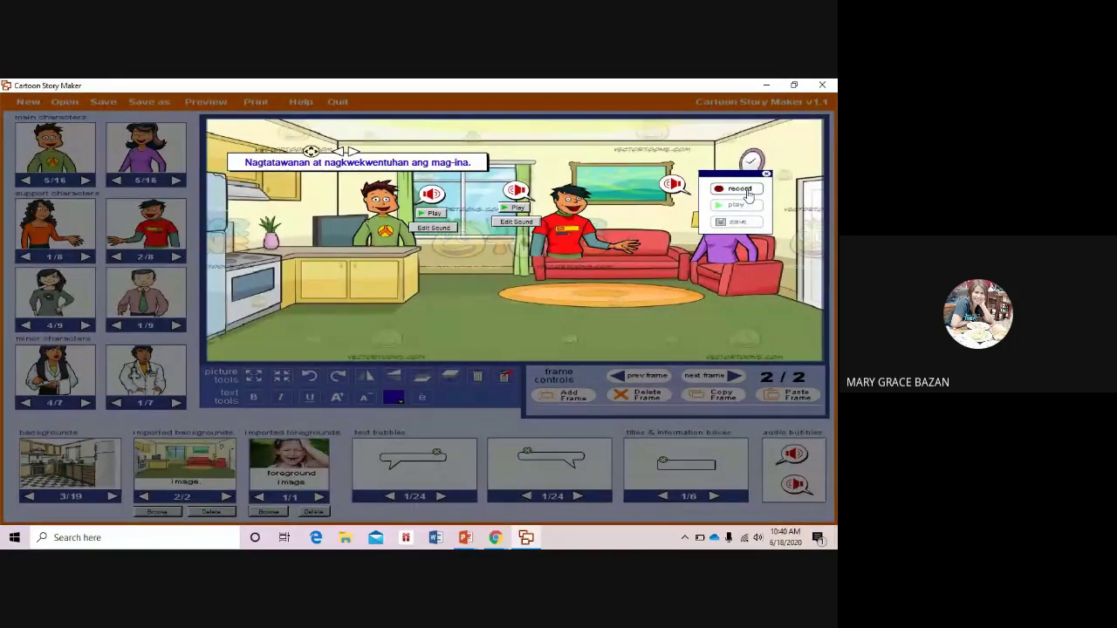
{"action": "left_click", "coordinate": [739, 189]}
{"action": "left_click", "coordinate": [742, 190]}
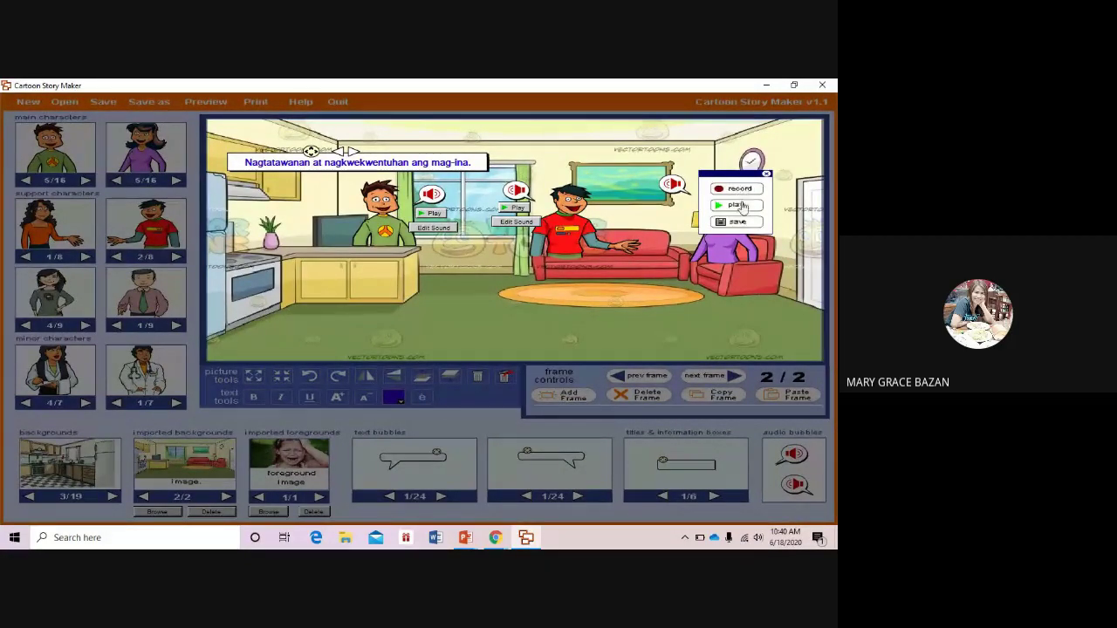
{"action": "left_click", "coordinate": [743, 223]}
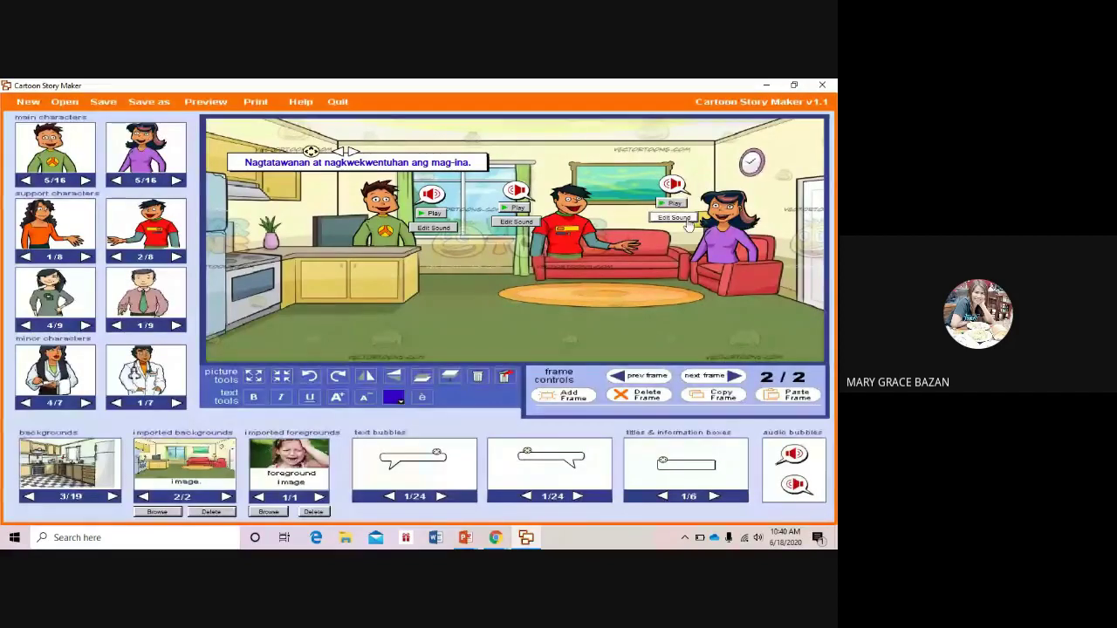
{"action": "left_click", "coordinate": [673, 204]}
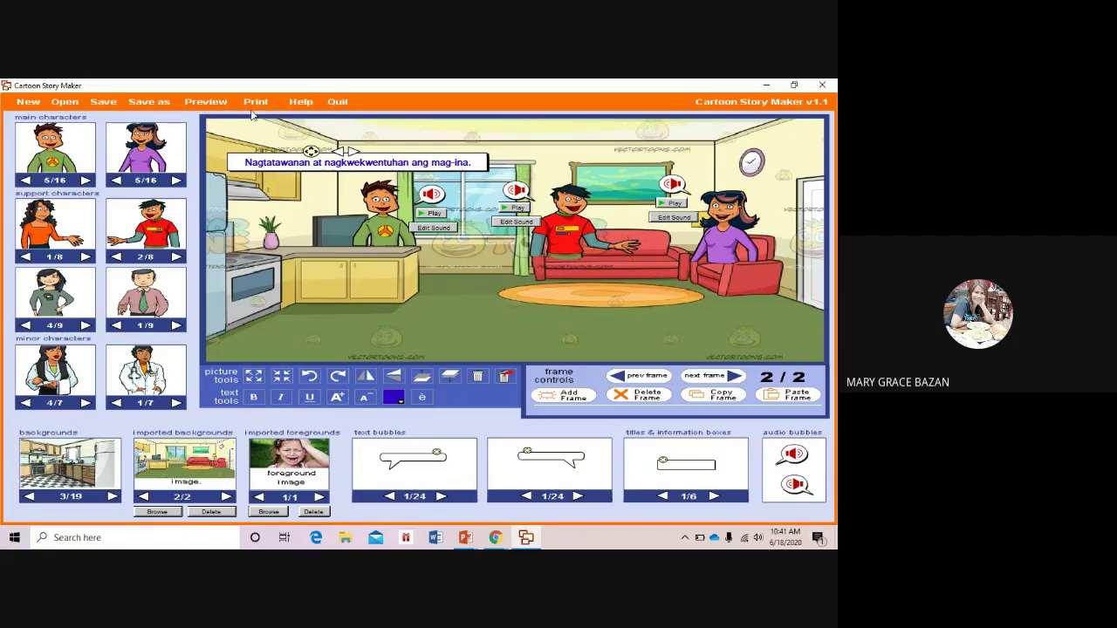
Save the cartoon story on the Desktop as an HTML file named Cartoon1.
{"action": "left_click", "coordinate": [148, 102]}
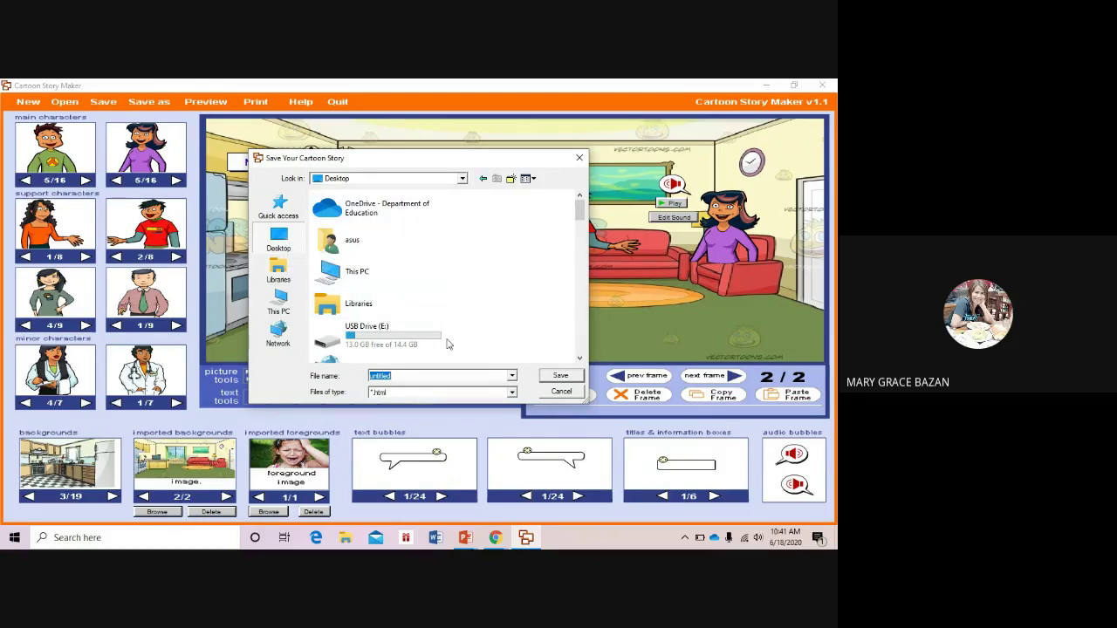
{"action": "left_click", "coordinate": [415, 375]}
{"action": "key", "text": "BackSpace"}
{"action": "key", "text": "BackSpace"}
{"action": "key", "text": "BackSpace"}
{"action": "key", "text": "BackSpace"}
{"action": "key", "text": "BackSpace"}
{"action": "key", "text": "BackSpace"}
{"action": "key", "text": "BackSpace"}
{"action": "key", "text": "BackSpace"}
{"action": "type", "text": "C"}
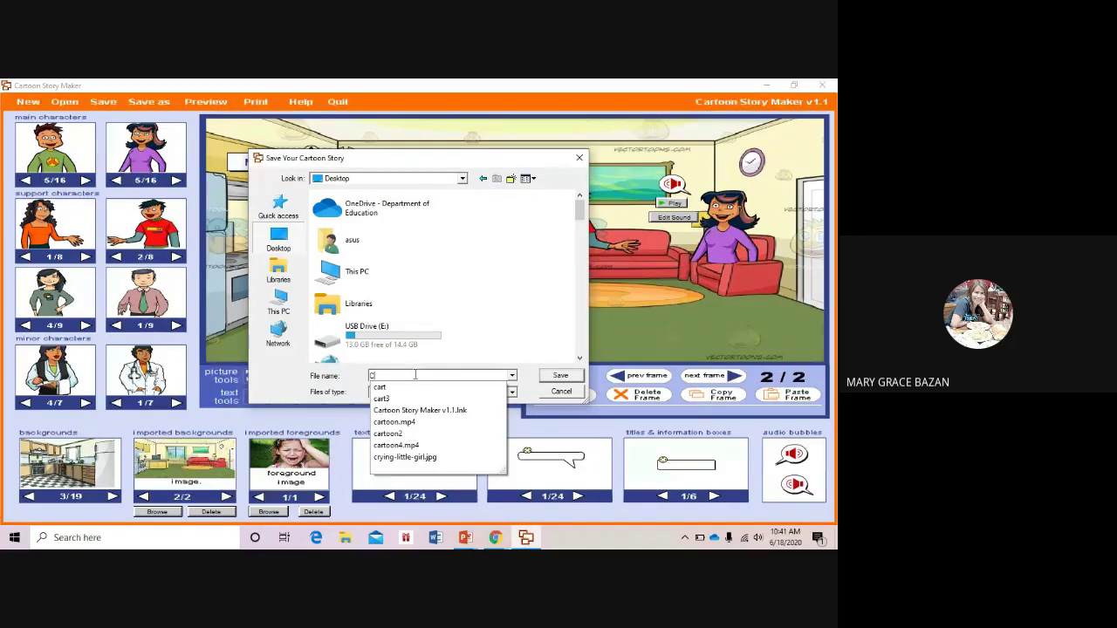
{"action": "type", "text": "arol"}
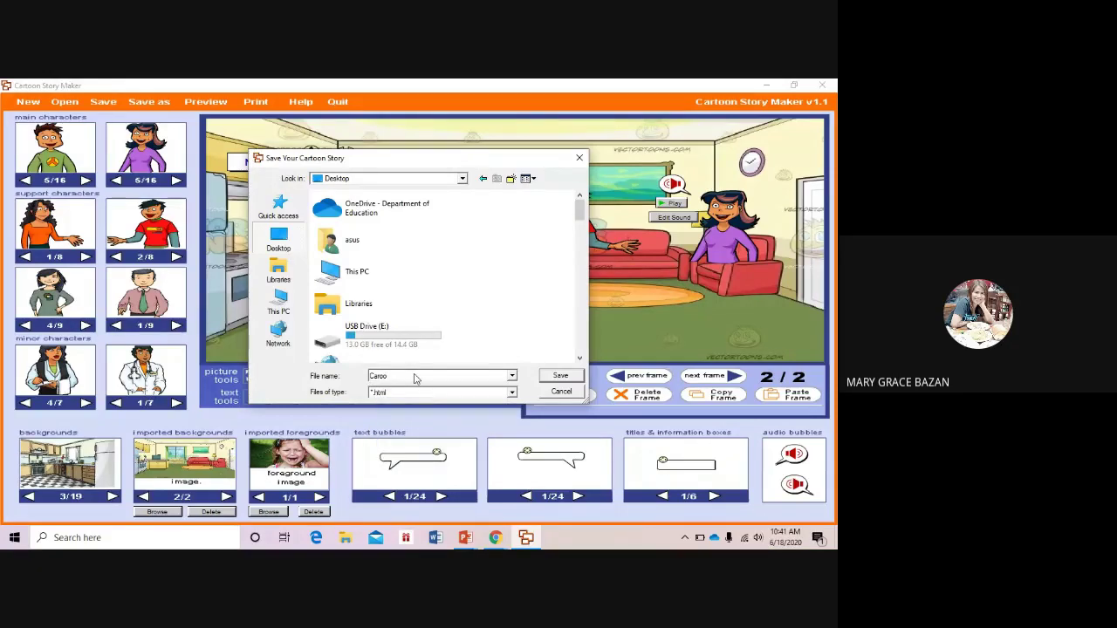
{"action": "key", "text": "BackSpace"}
{"action": "key", "text": "BackSpace"}
{"action": "type", "text": "to"}
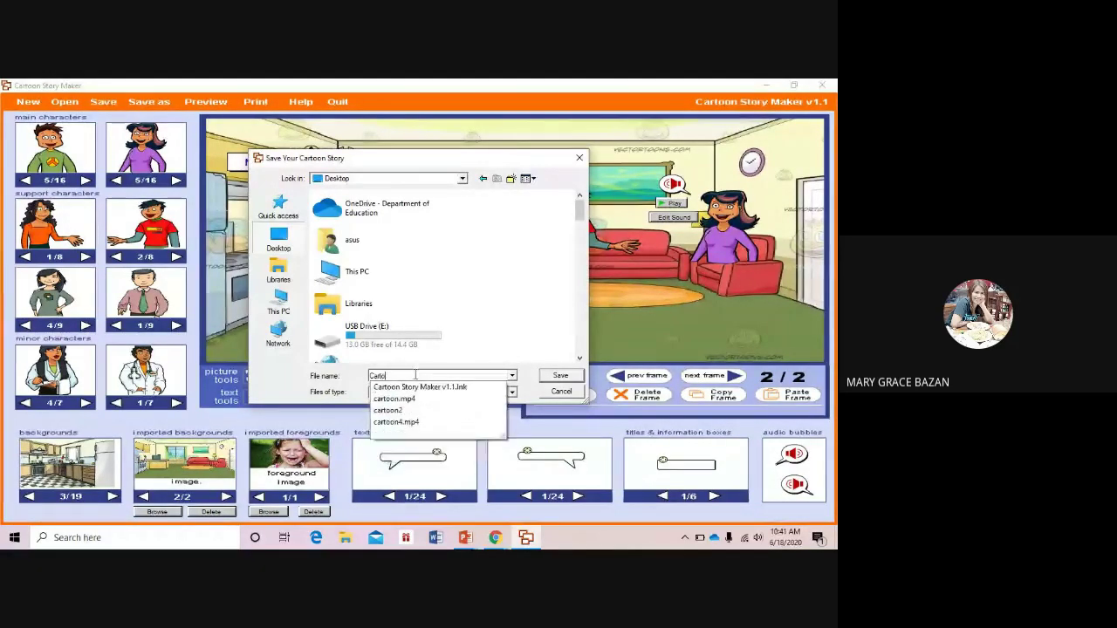
{"action": "type", "text": "on1"}
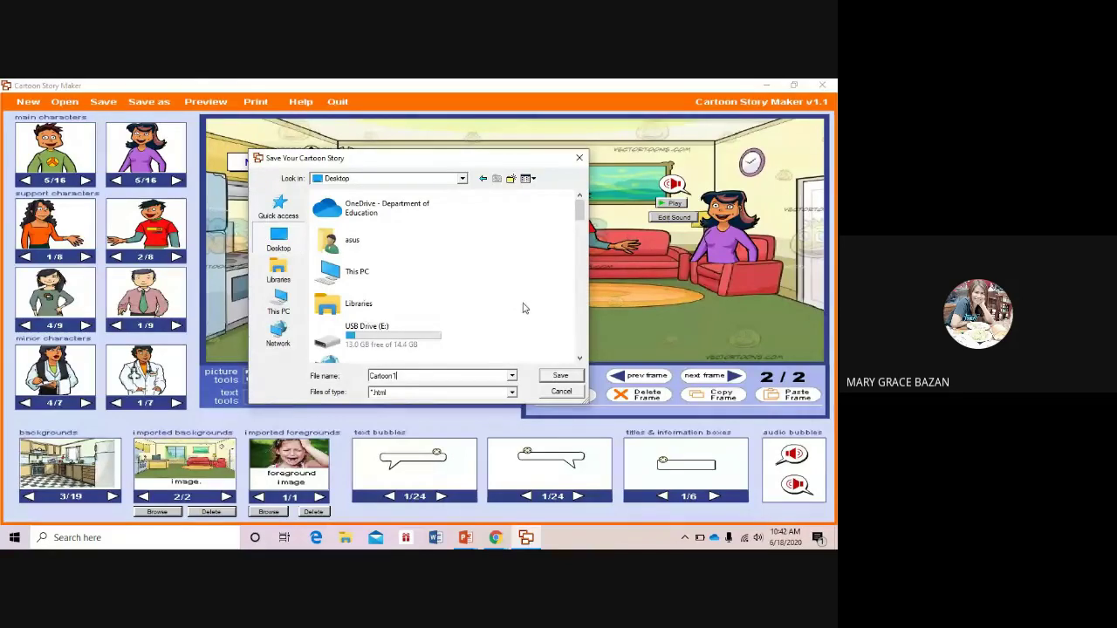
{"action": "left_click", "coordinate": [563, 377]}
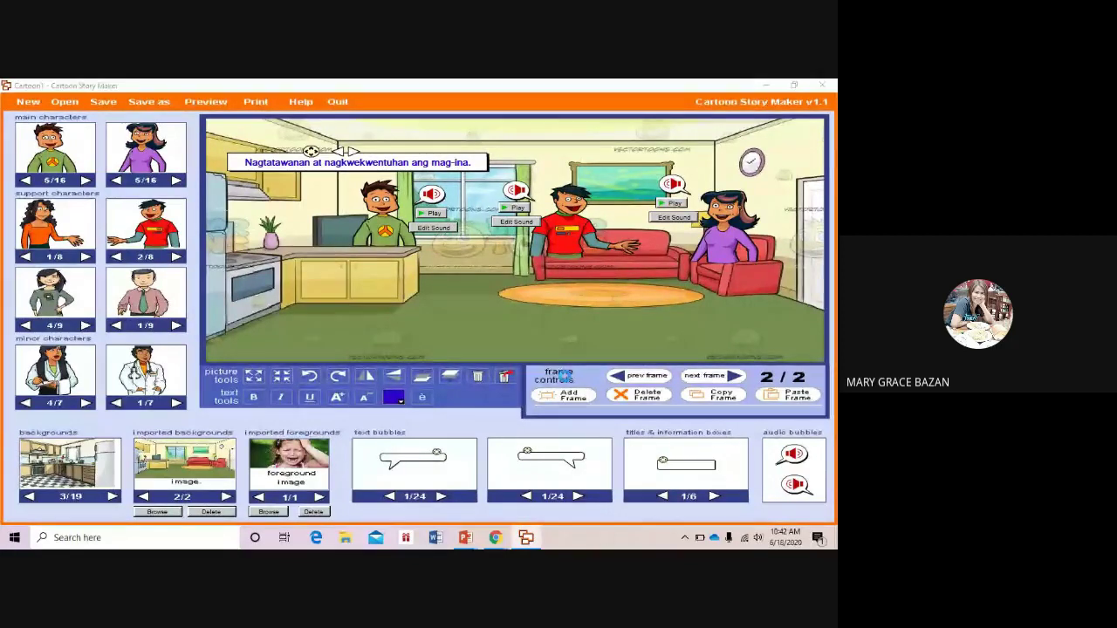
{"action": "left_click", "coordinate": [564, 379]}
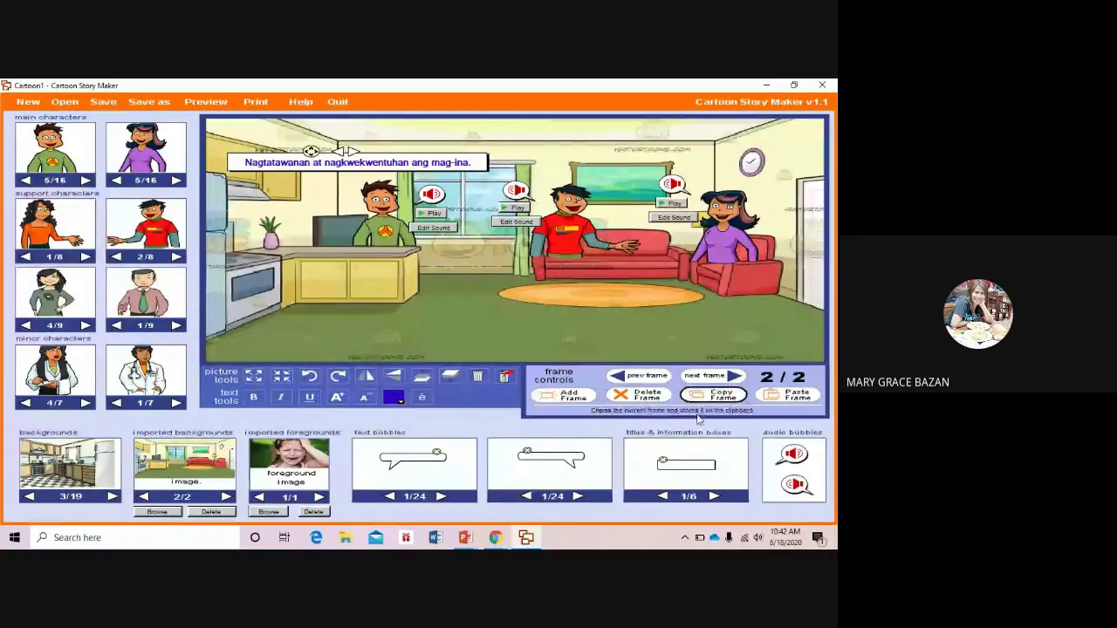
Minimize all open windows to reach the desktop and open the saved Cartoon1 folder.
{"action": "left_click", "coordinate": [765, 84]}
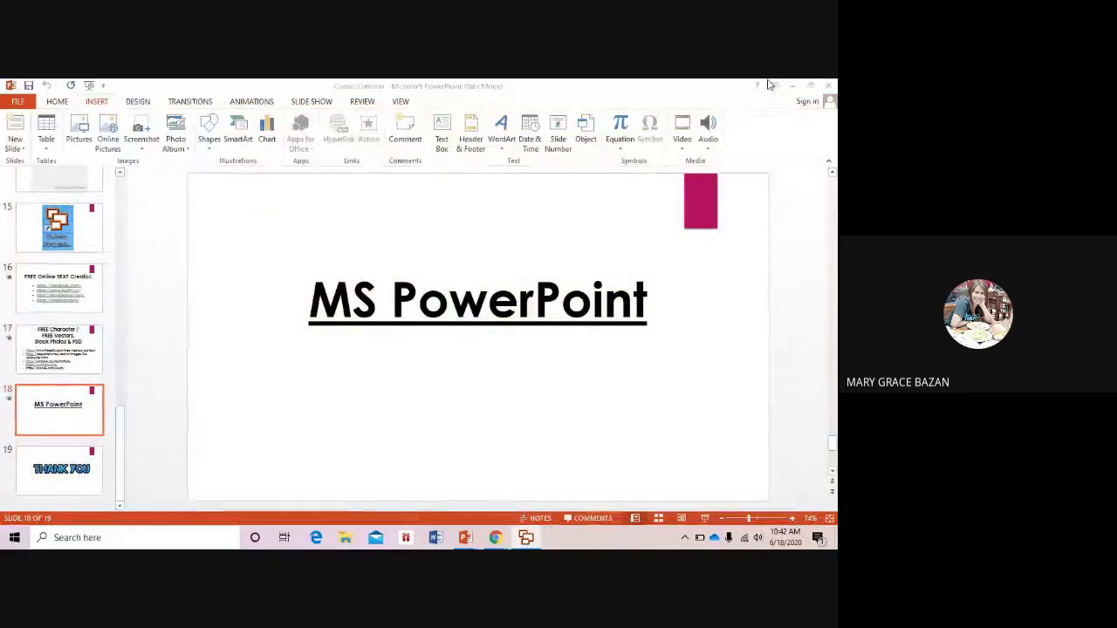
{"action": "left_click", "coordinate": [792, 85]}
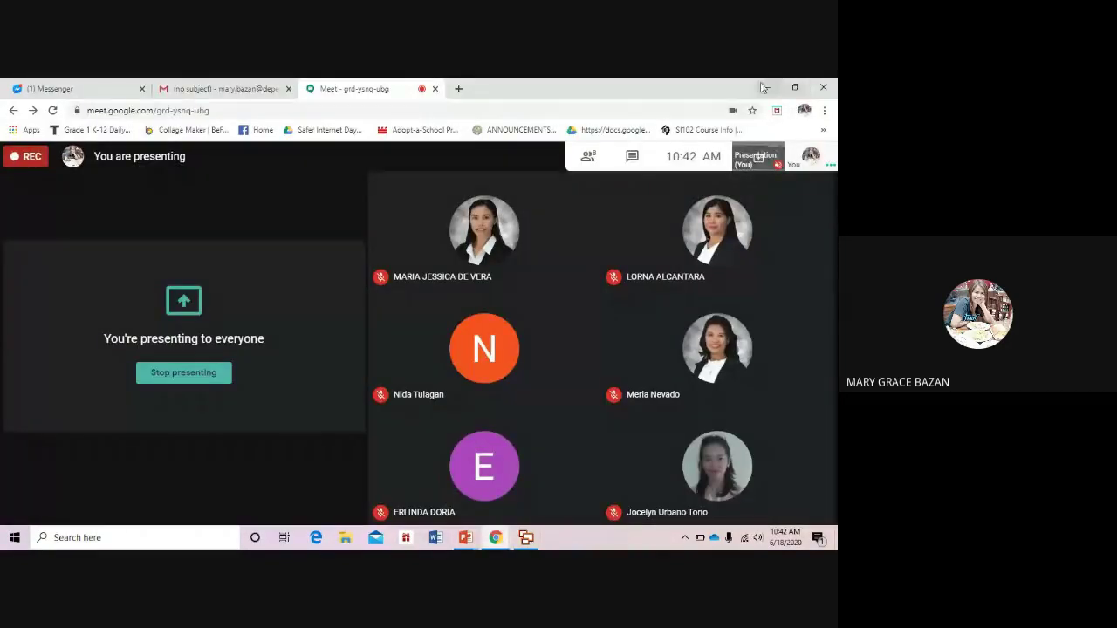
{"action": "left_click", "coordinate": [769, 86]}
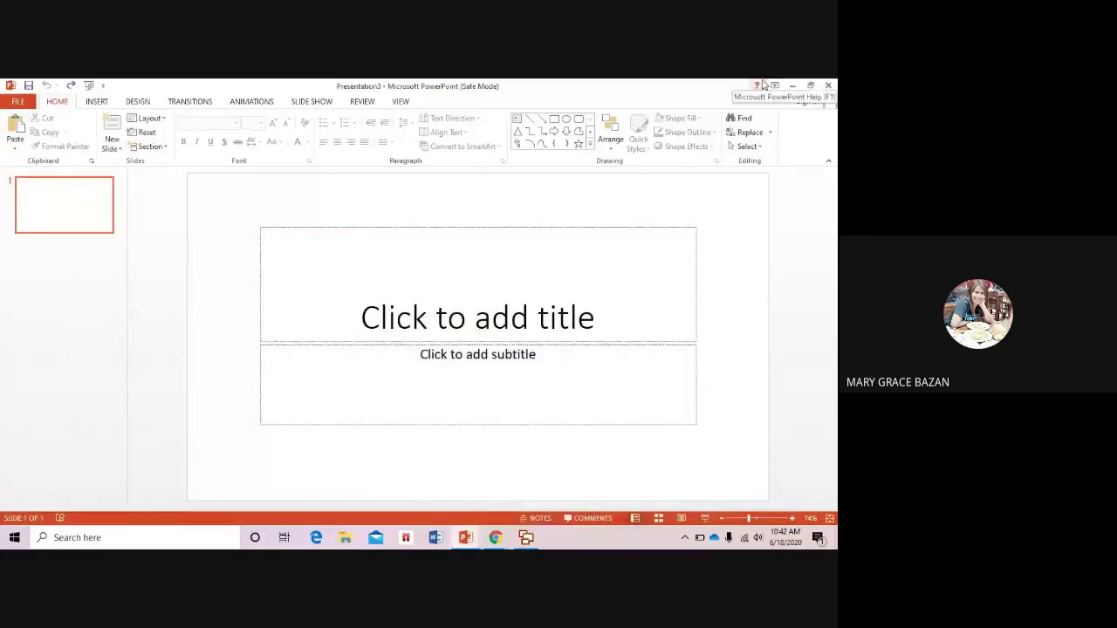
{"action": "left_click", "coordinate": [791, 86]}
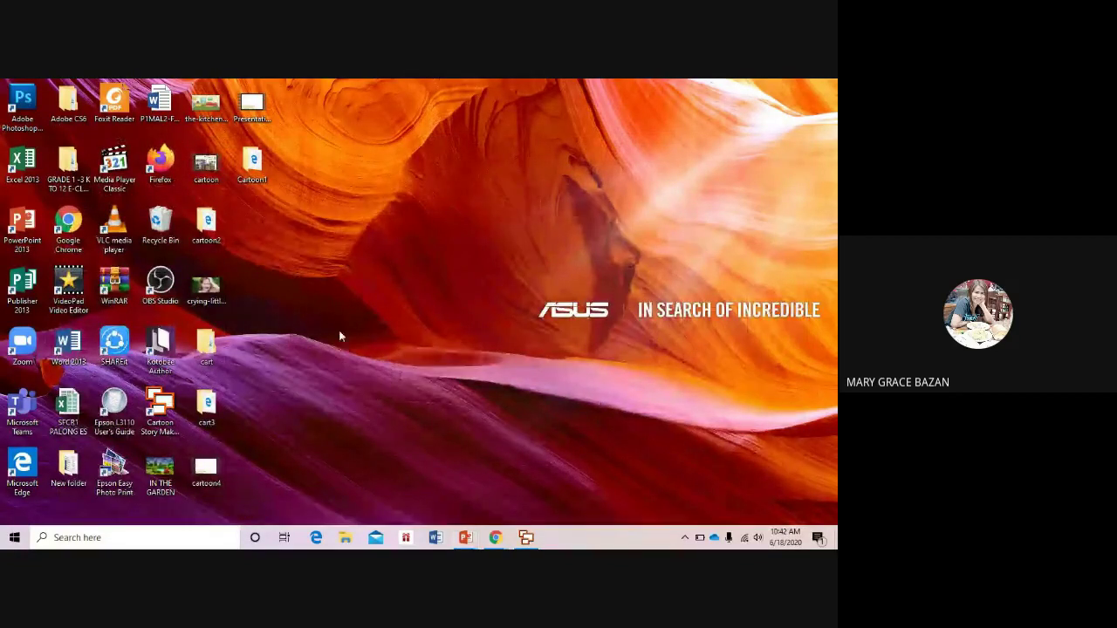
{"action": "double_click", "coordinate": [256, 178]}
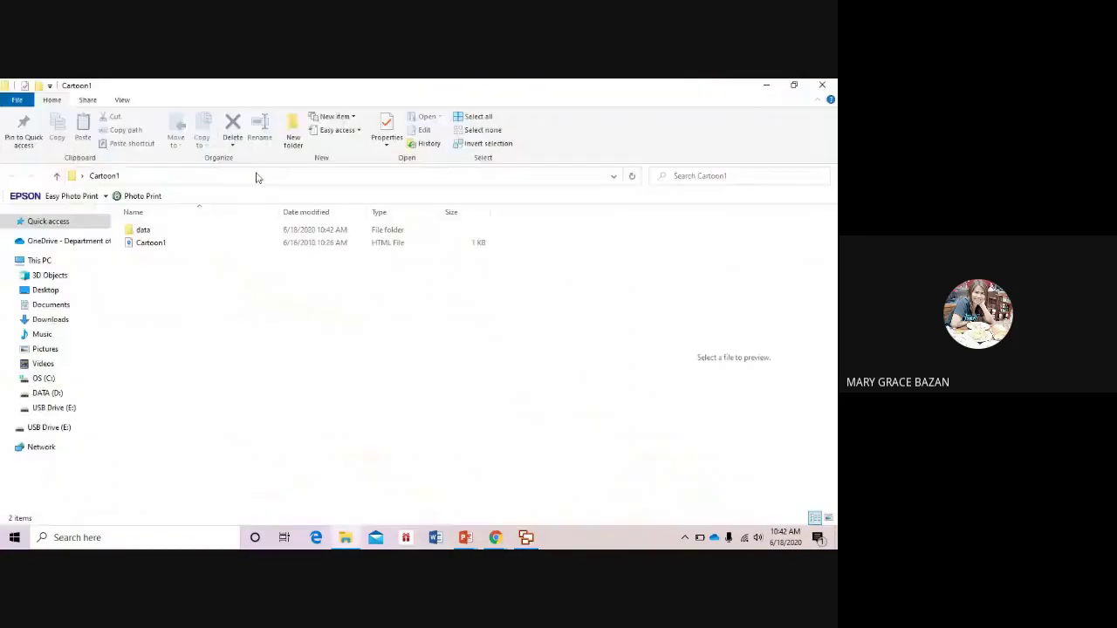
{"action": "right_click", "coordinate": [164, 247]}
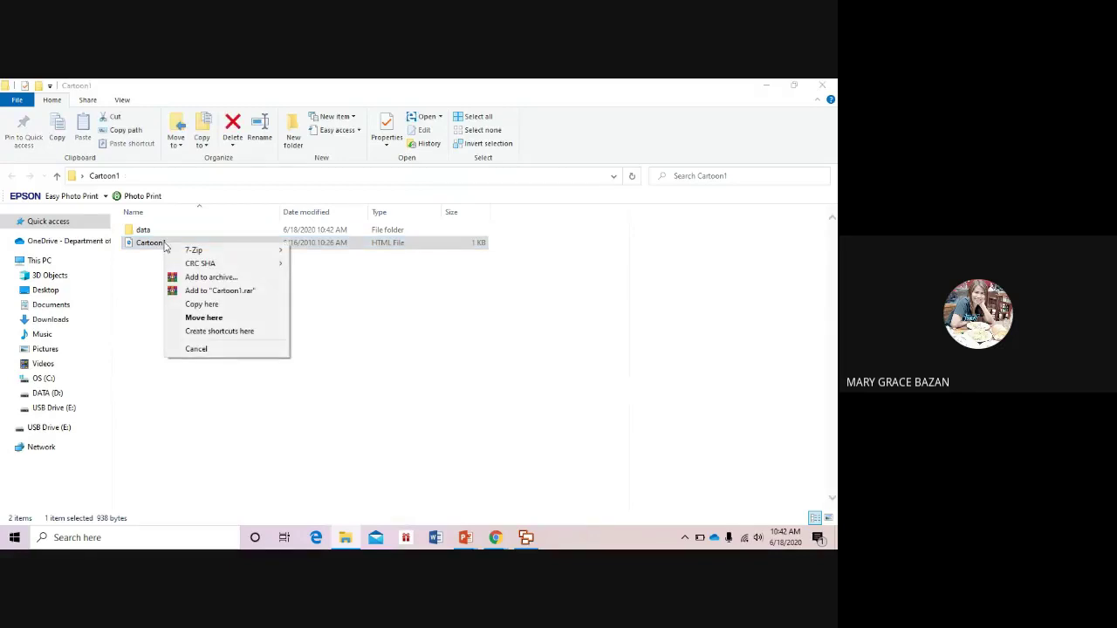
{"action": "left_click", "coordinate": [137, 299]}
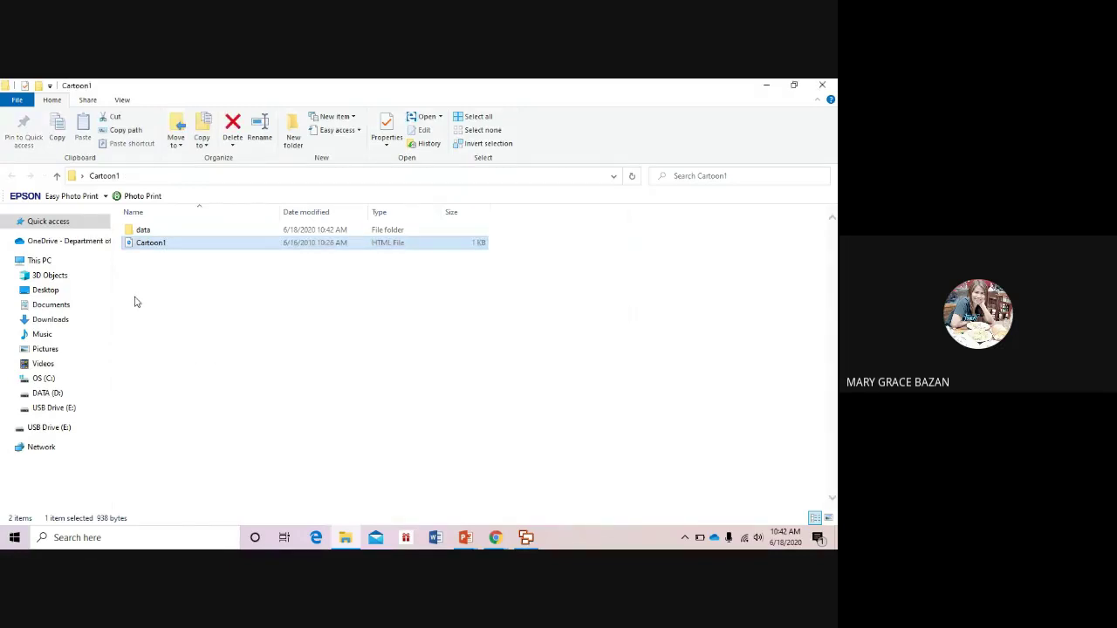
{"action": "right_click", "coordinate": [182, 250]}
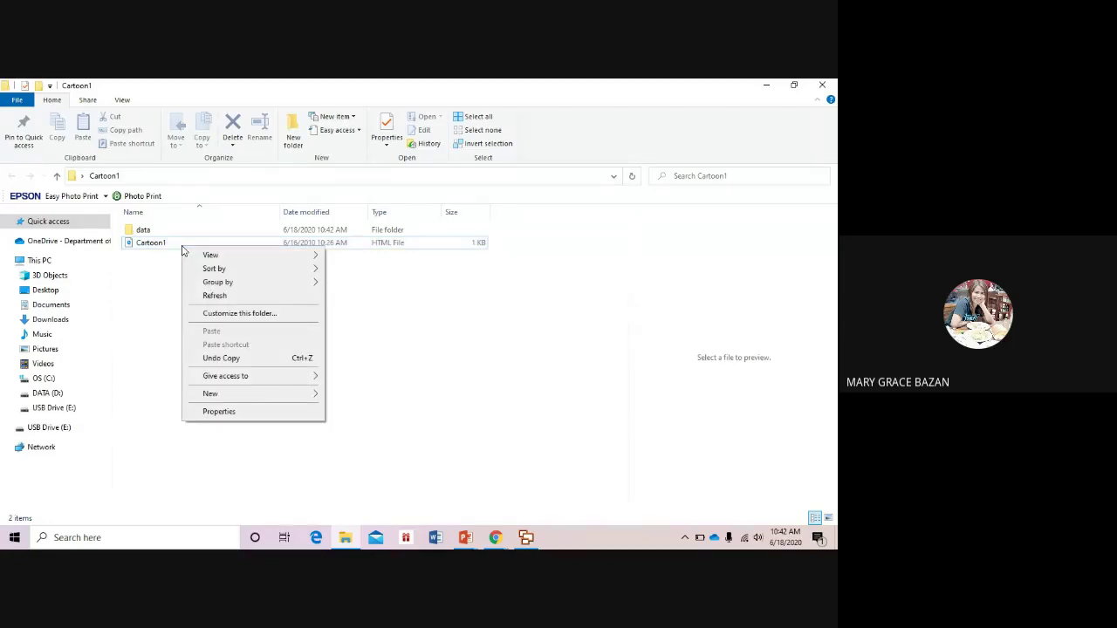
{"action": "left_click", "coordinate": [140, 291]}
Open the Cartoon1 HTML file with Internet Explorer and allow its blocked content to run.
{"action": "left_click", "coordinate": [157, 247]}
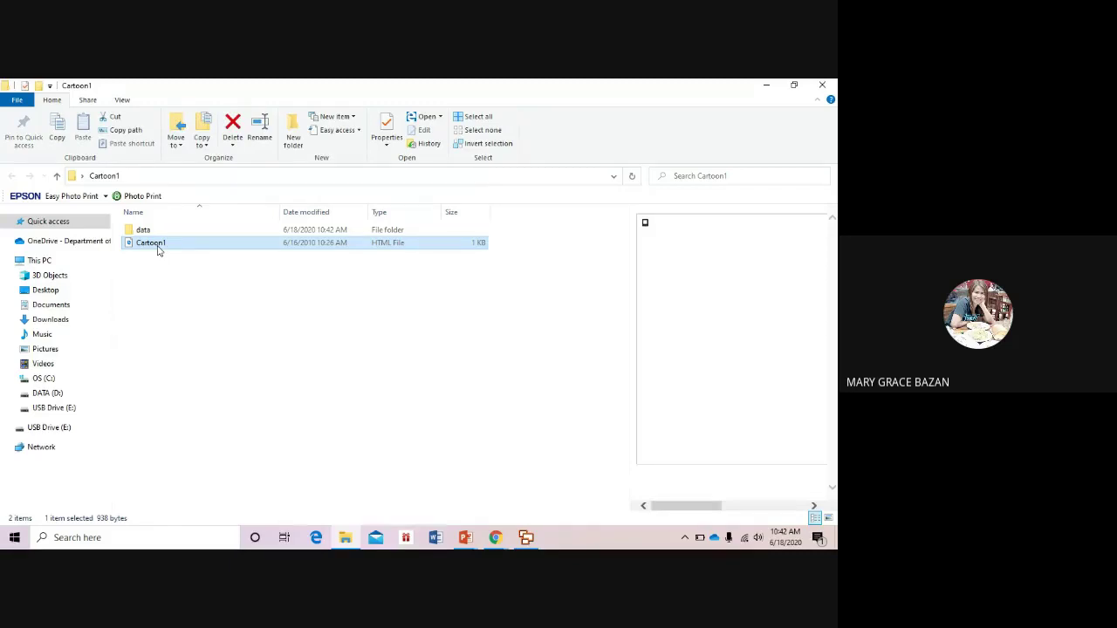
{"action": "right_click", "coordinate": [158, 246]}
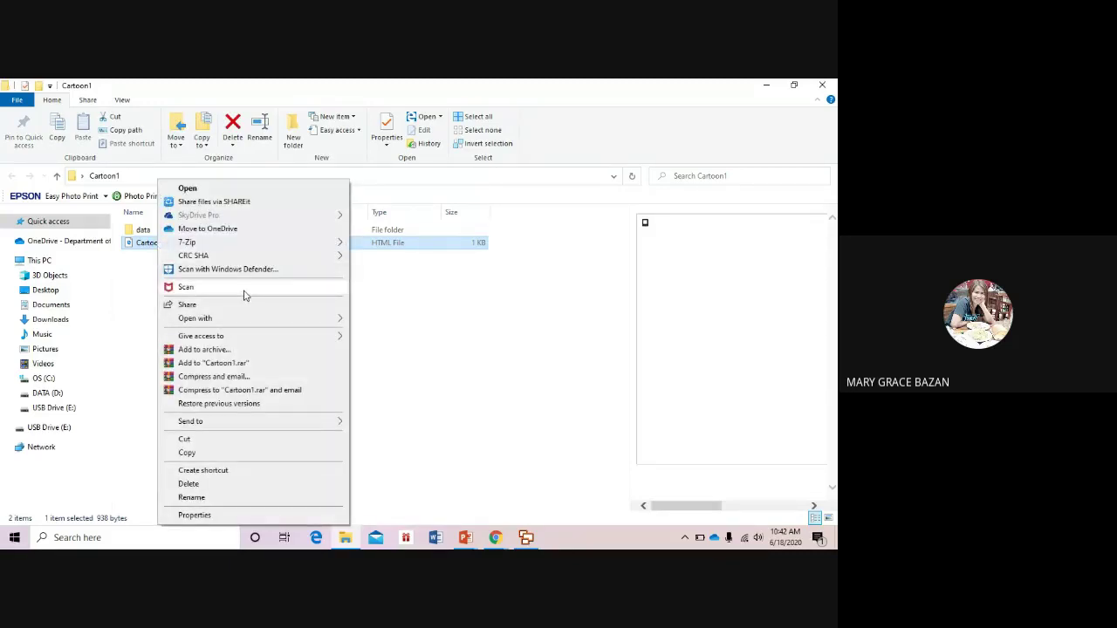
{"action": "mouse_move", "coordinate": [258, 321]}
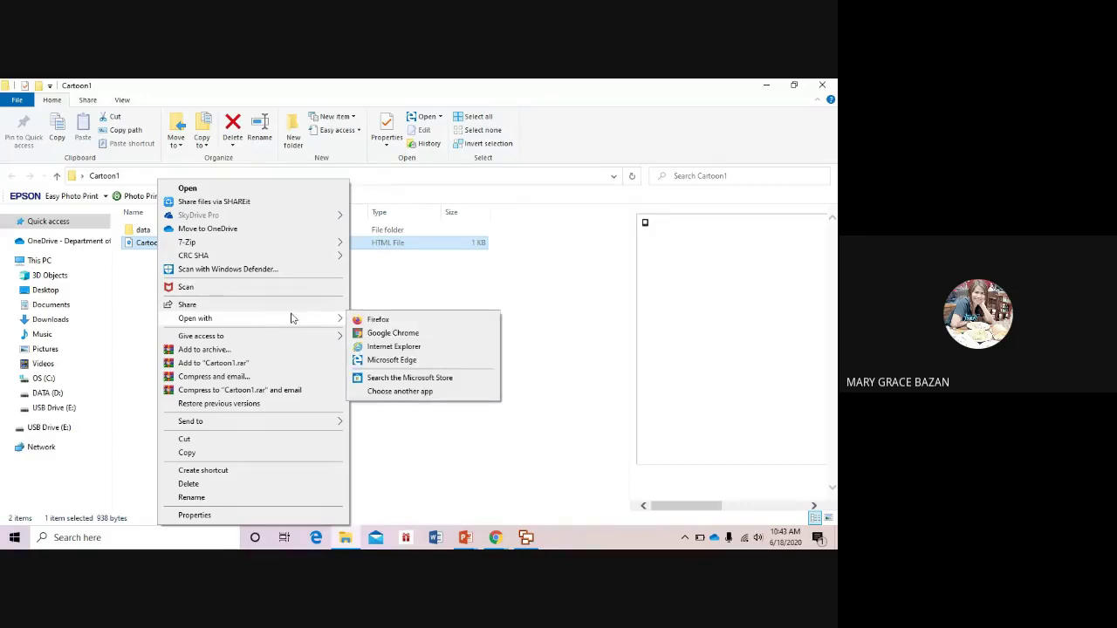
{"action": "left_click", "coordinate": [430, 347]}
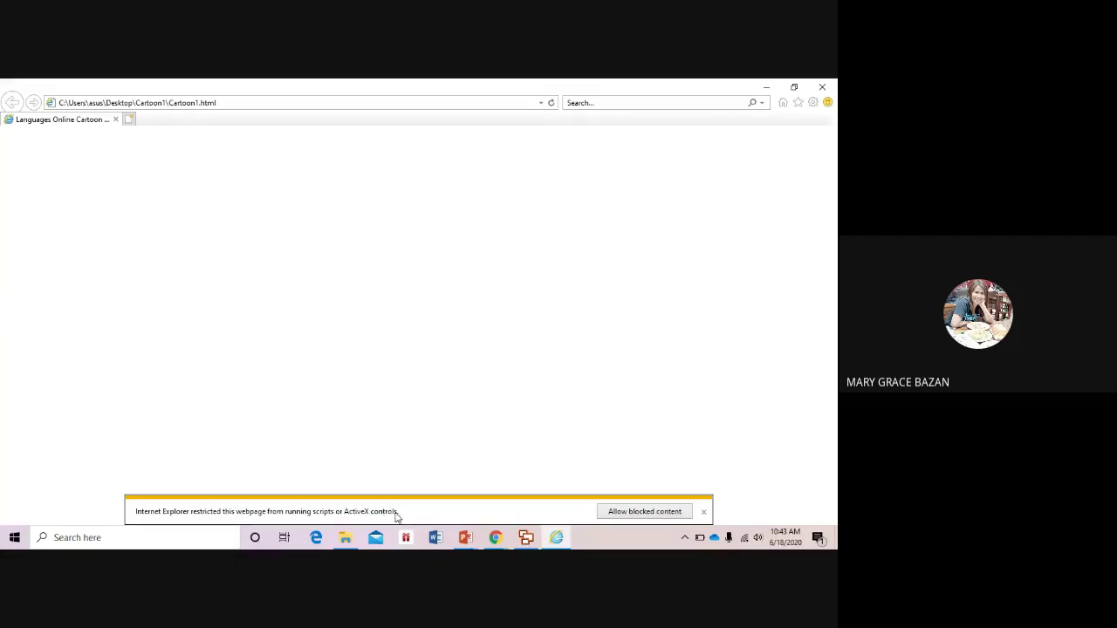
{"action": "left_click", "coordinate": [644, 514]}
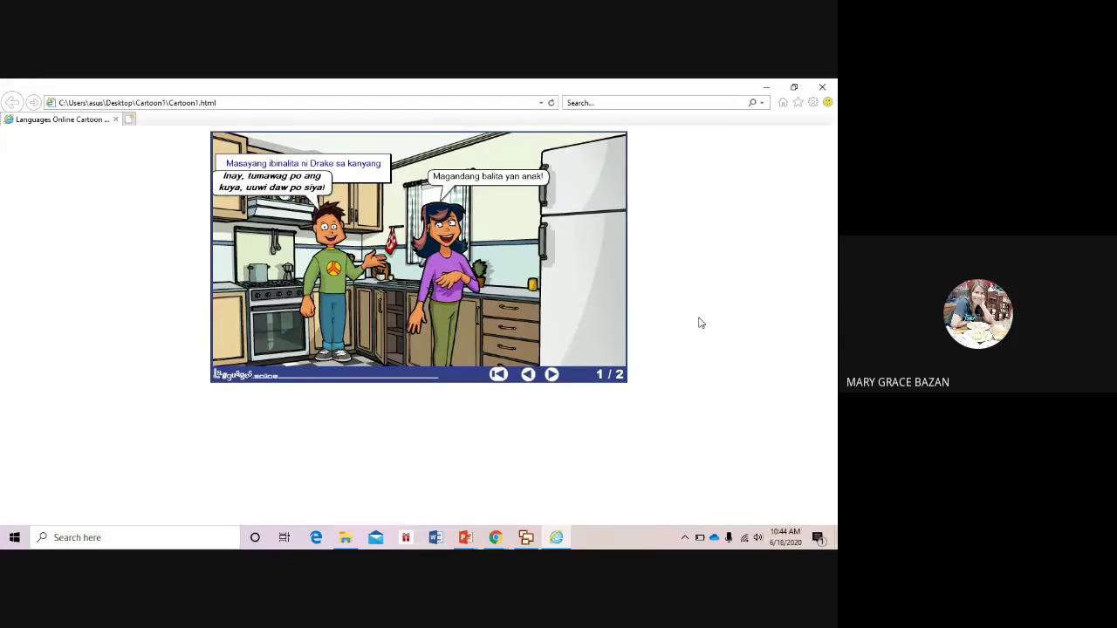
Minimize the story and folder windows, switch to the Google Meet call in Chrome, and stop presenting the screen.
{"action": "left_click", "coordinate": [763, 87]}
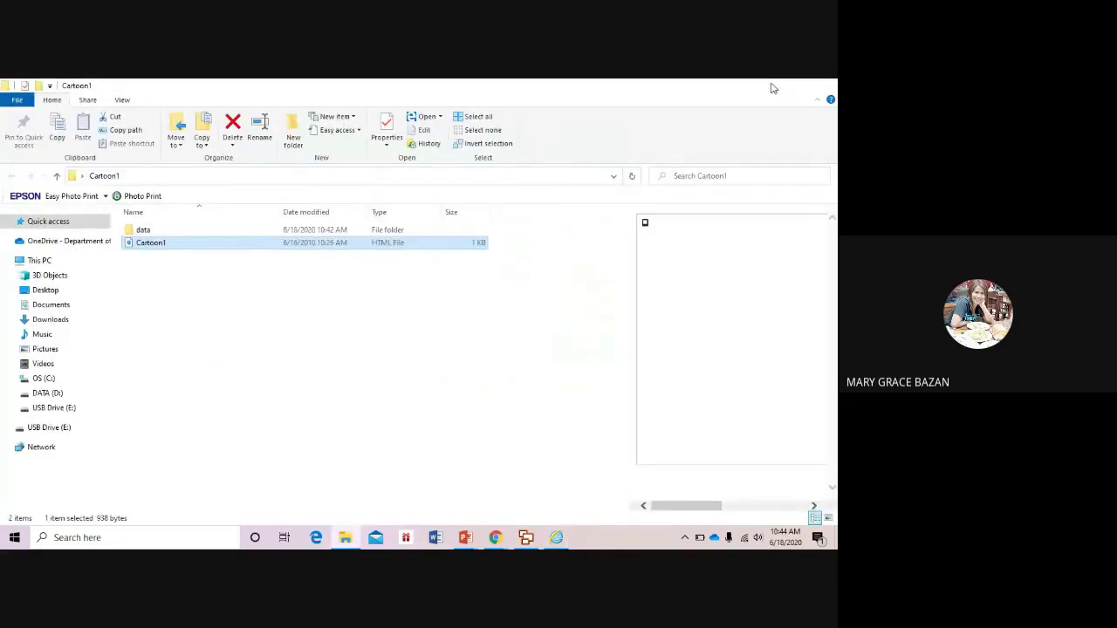
{"action": "left_click", "coordinate": [772, 87]}
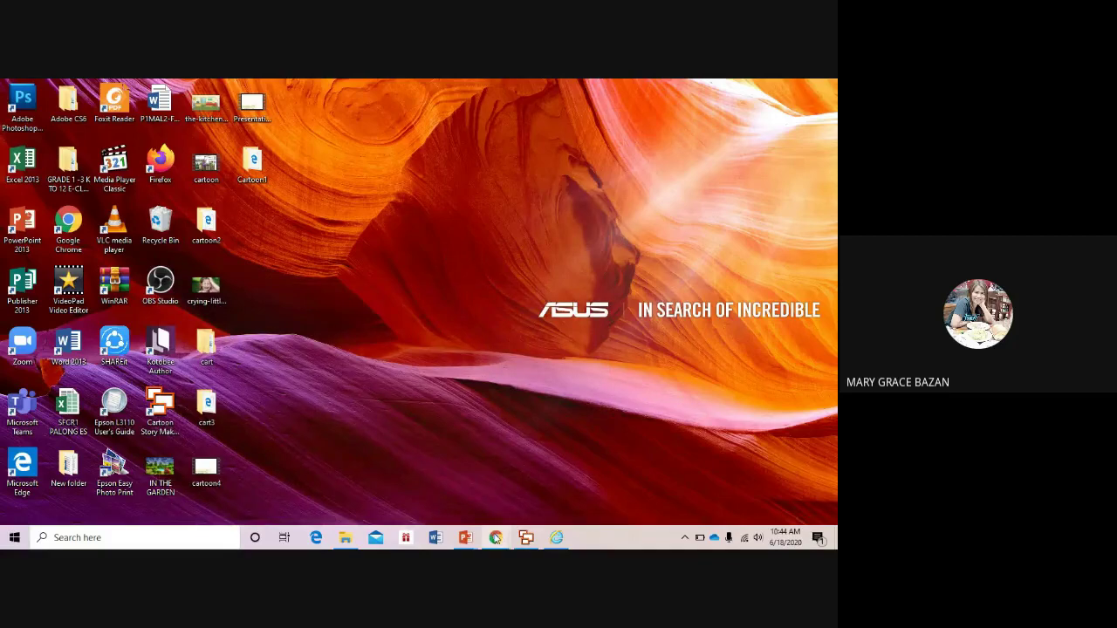
{"action": "left_click", "coordinate": [494, 537]}
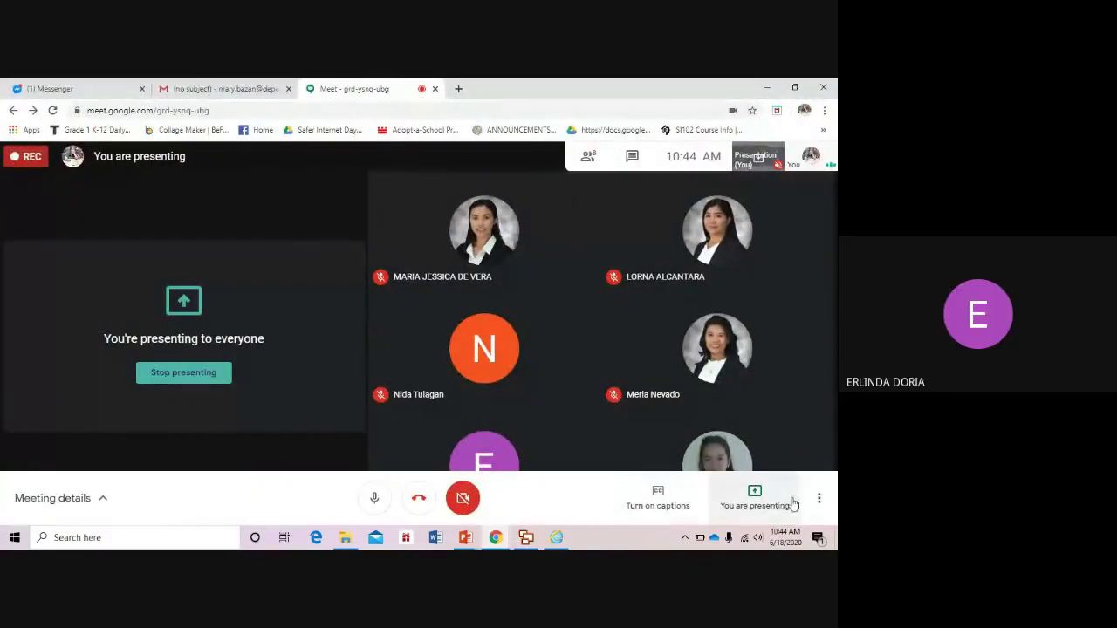
{"action": "left_click", "coordinate": [755, 493]}
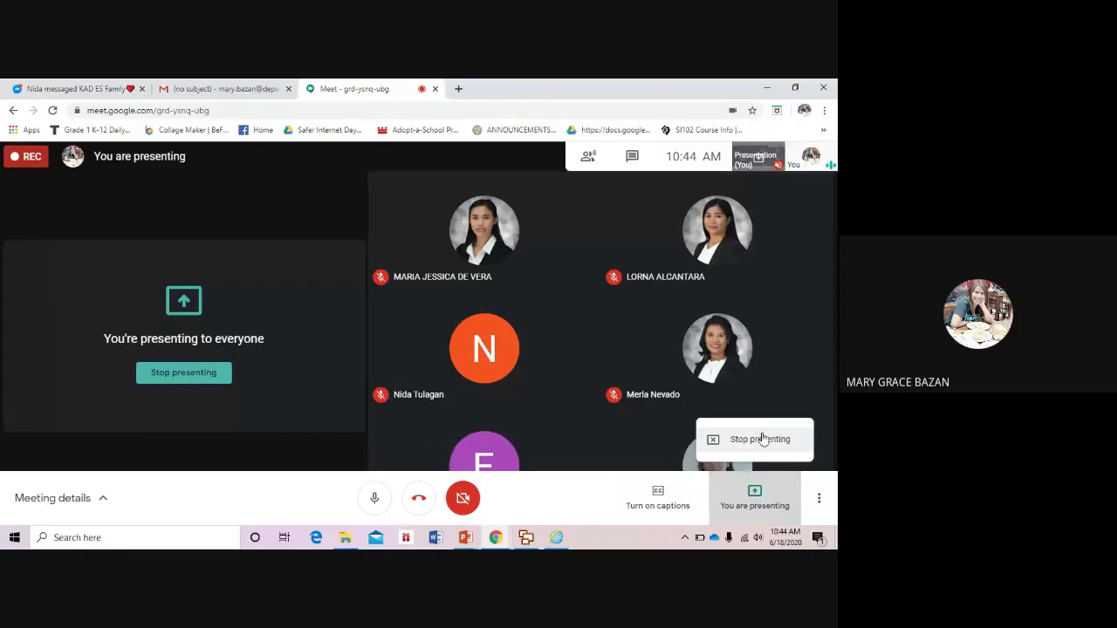
{"action": "left_click", "coordinate": [759, 440]}
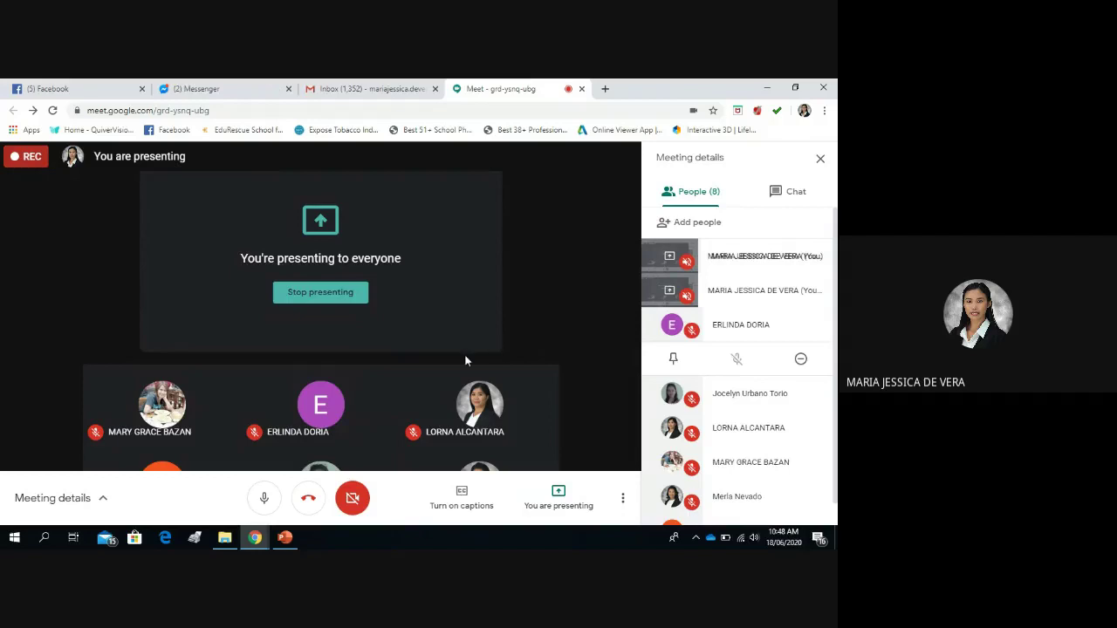
Minimize the Chrome window, bring up the CARTOON folder window and maximize it.
{"action": "left_click", "coordinate": [761, 83]}
{"action": "left_click", "coordinate": [224, 537]}
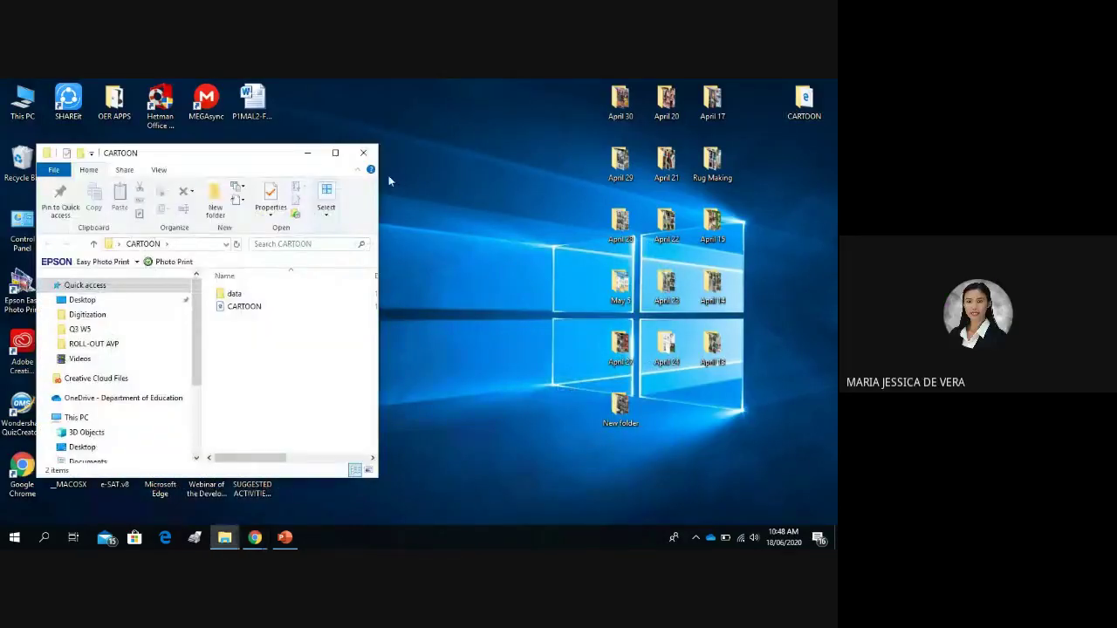
{"action": "left_click", "coordinate": [335, 152]}
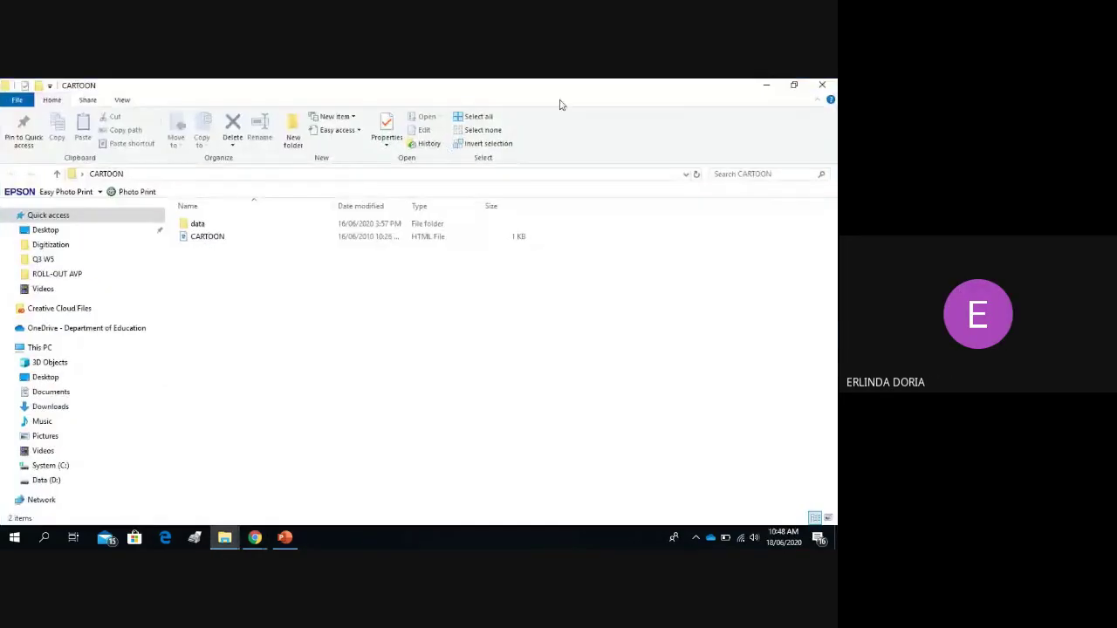
Open the CARTOON HTML file with Internet Explorer and allow its blocked content to run.
{"action": "left_click", "coordinate": [235, 241]}
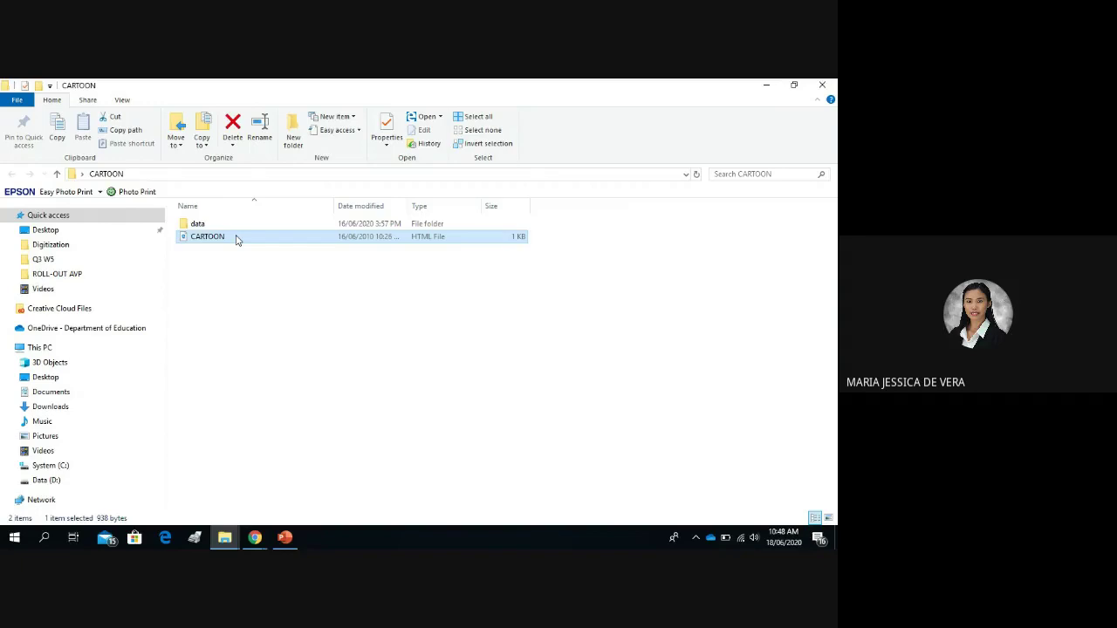
{"action": "right_click", "coordinate": [235, 239]}
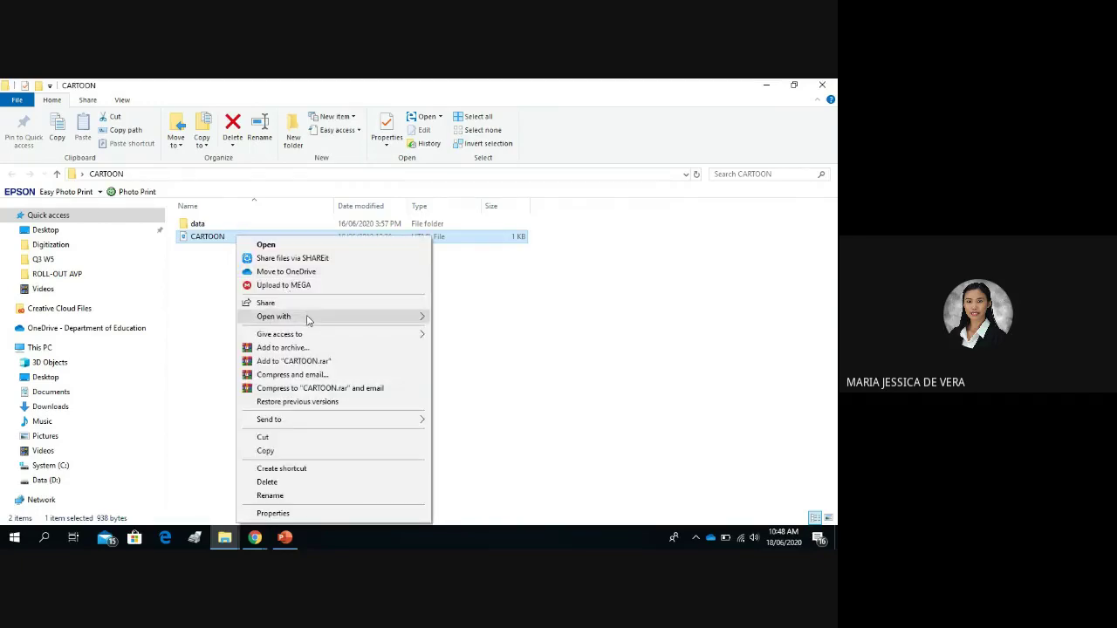
{"action": "mouse_move", "coordinate": [307, 320]}
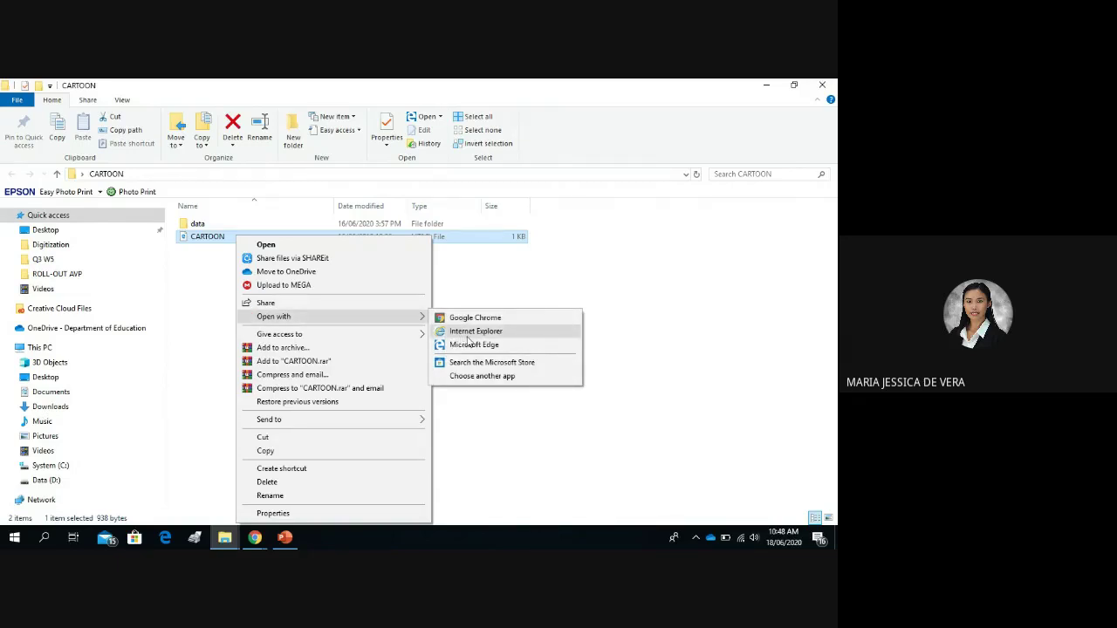
{"action": "left_click", "coordinate": [468, 335]}
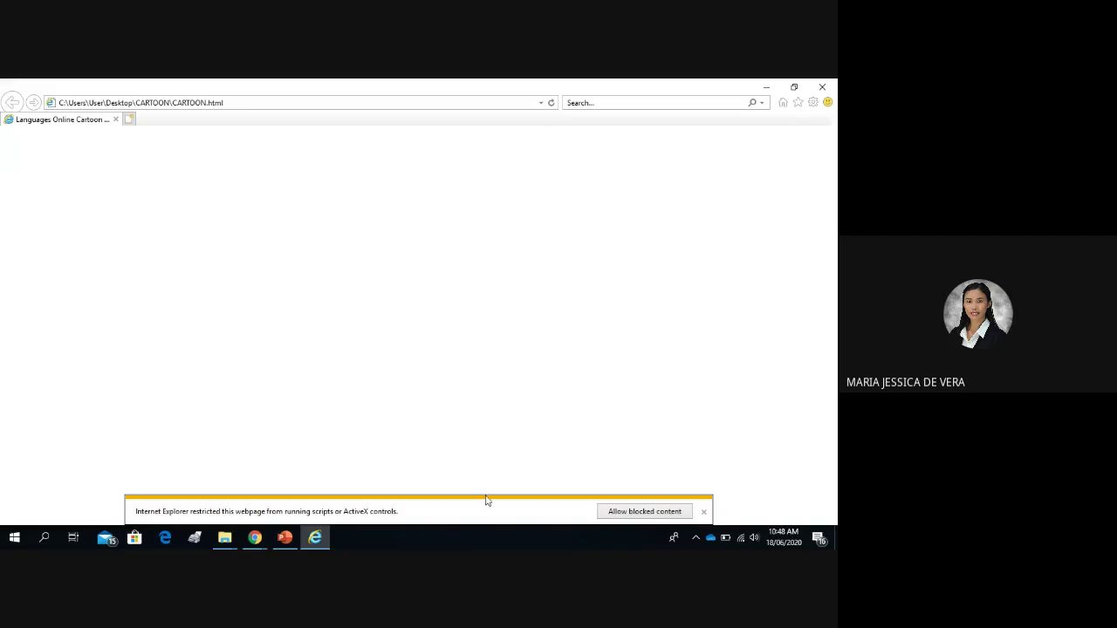
{"action": "left_click", "coordinate": [663, 518]}
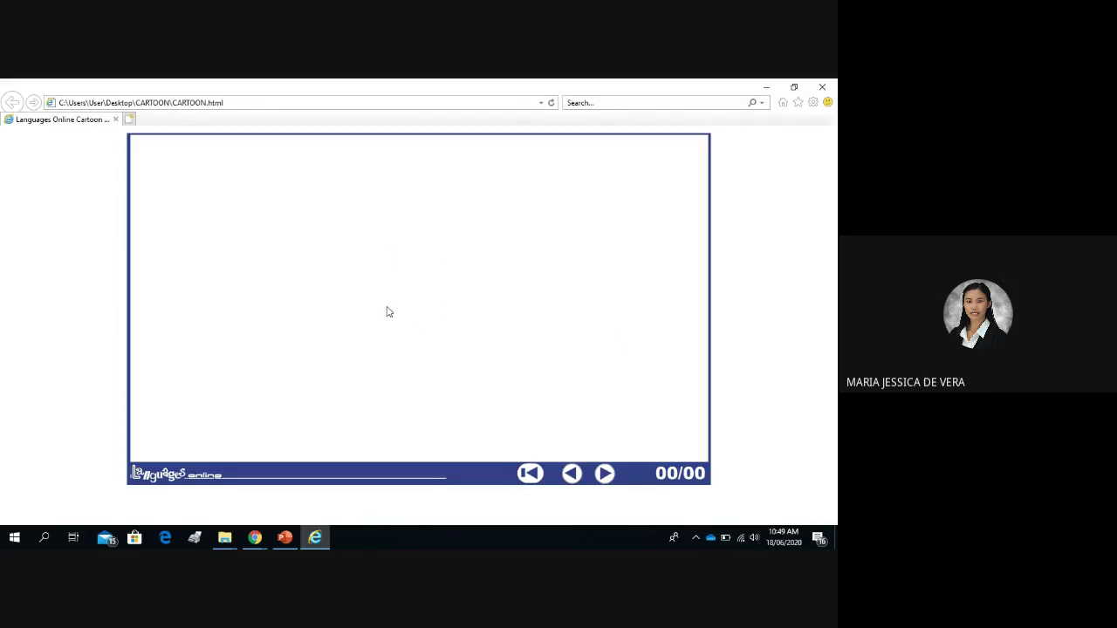
Open the Flash Player Global Settings from the blank story area and show the Advanced settings.
{"action": "right_click", "coordinate": [422, 284]}
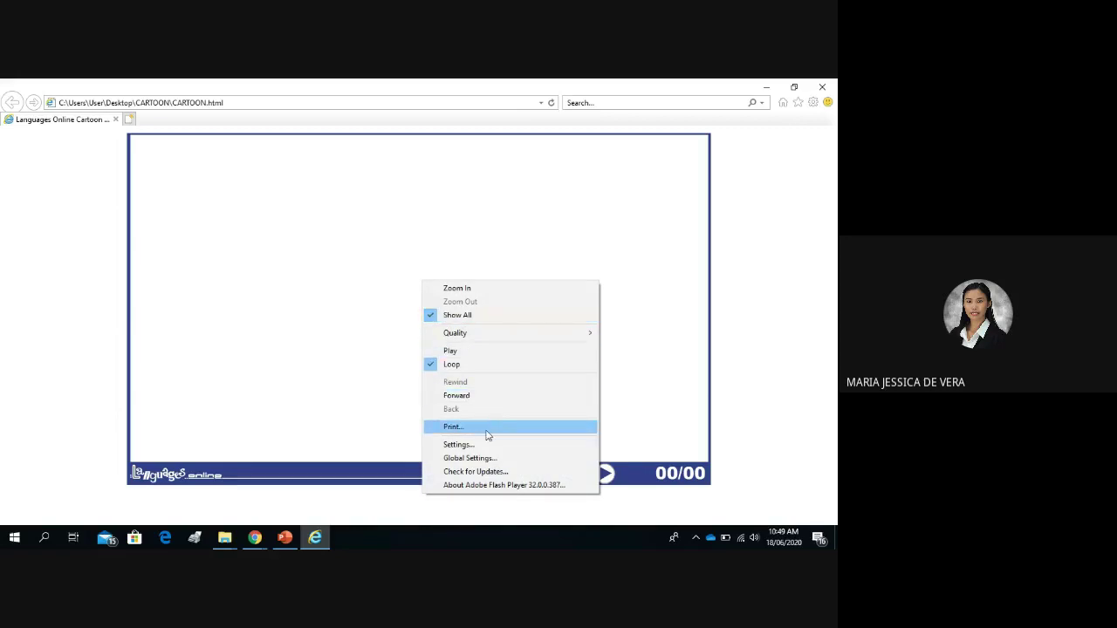
{"action": "left_click", "coordinate": [434, 266]}
{"action": "right_click", "coordinate": [433, 266]}
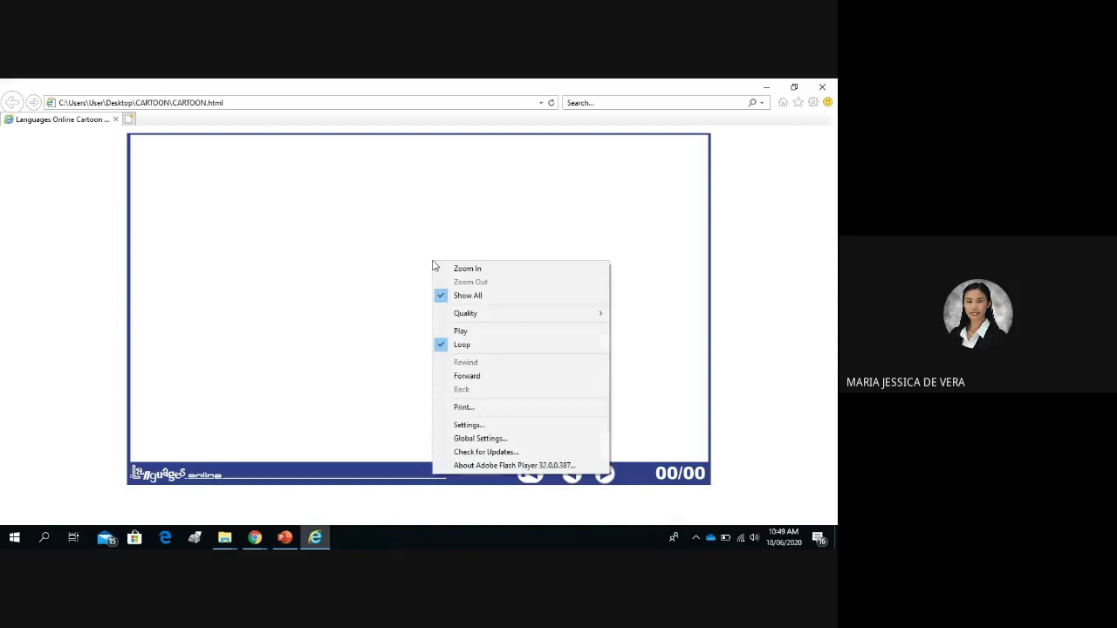
{"action": "left_click", "coordinate": [540, 331]}
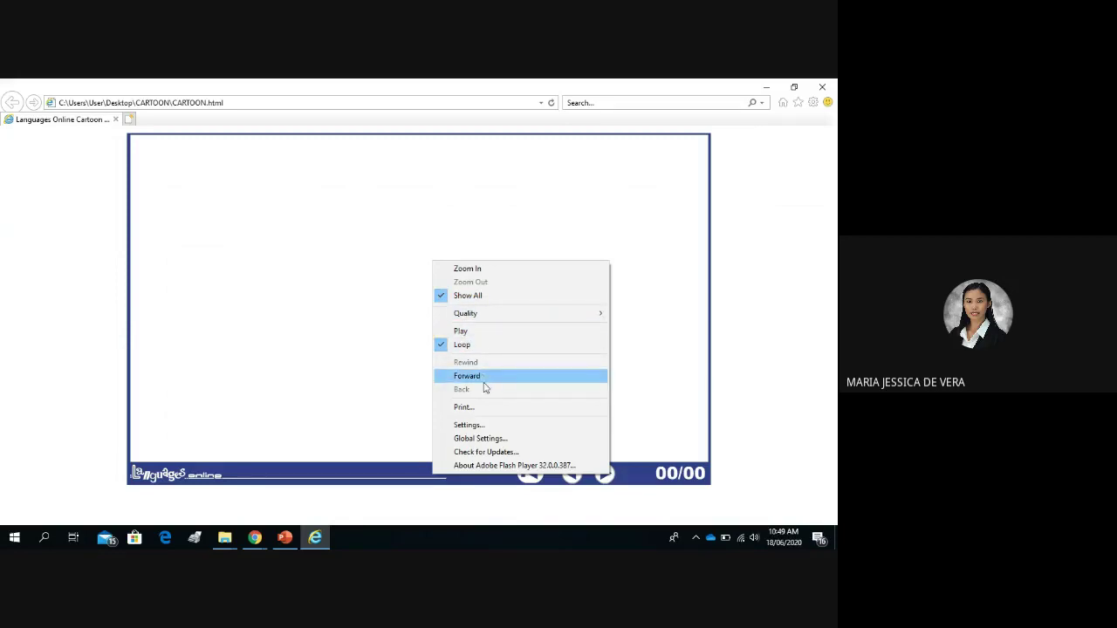
{"action": "left_click", "coordinate": [496, 443]}
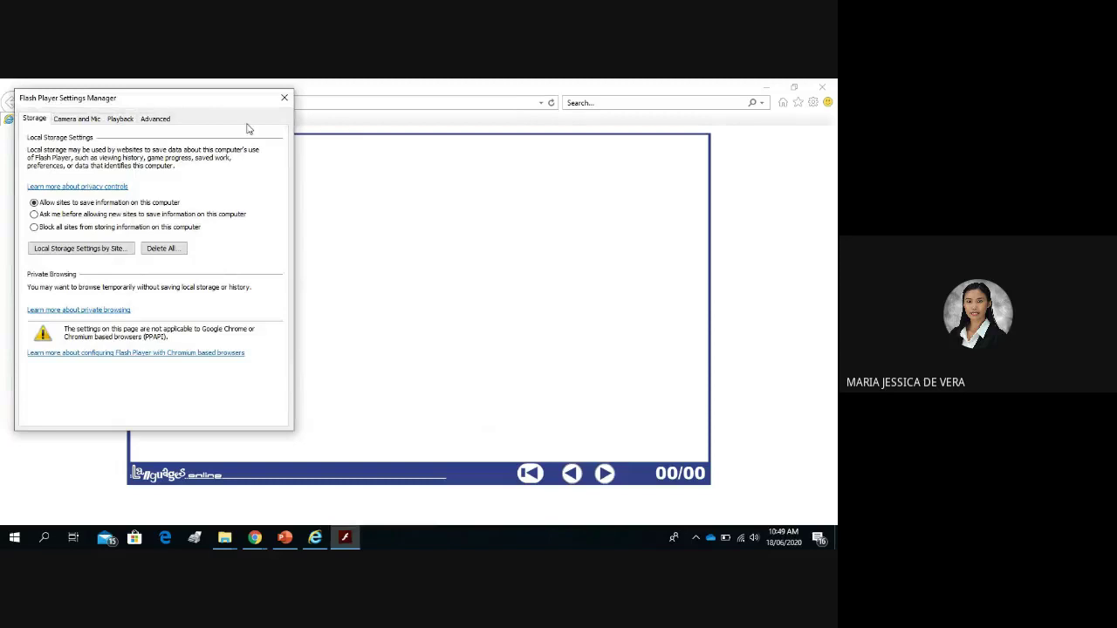
{"action": "left_click_drag", "start_coordinate": [201, 104], "coordinate": [281, 107]}
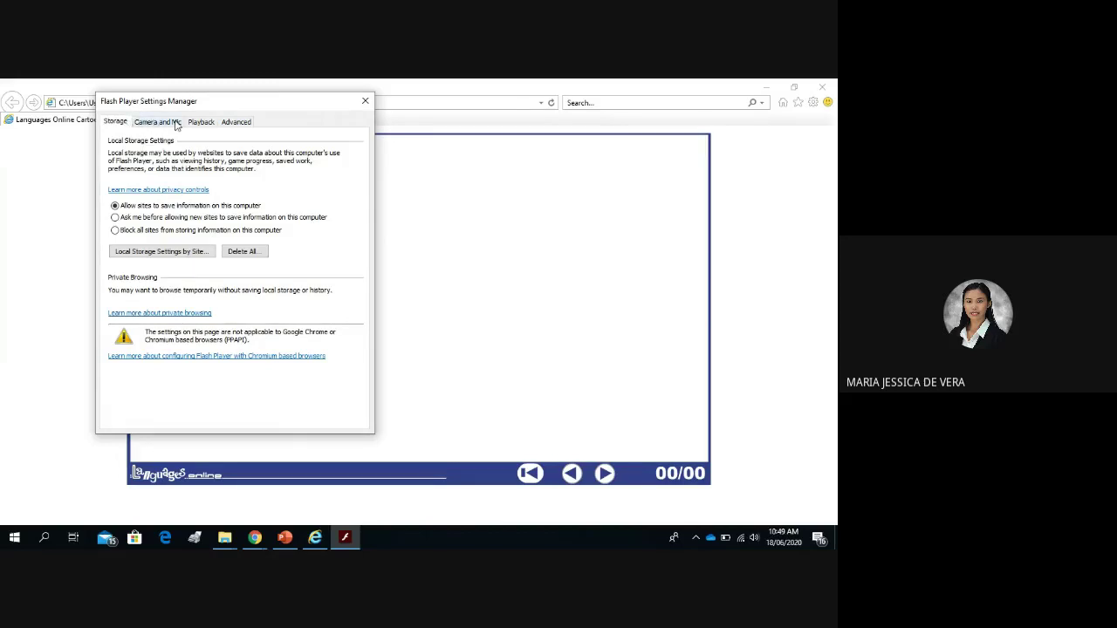
{"action": "left_click", "coordinate": [233, 127]}
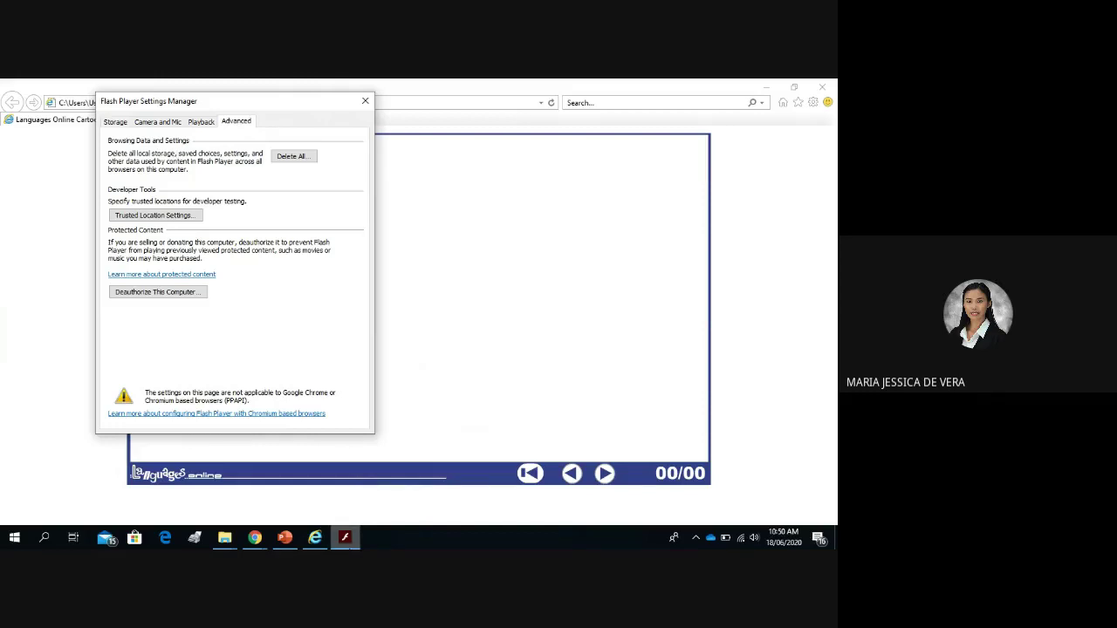
{"action": "mouse_move", "coordinate": [265, 545]}
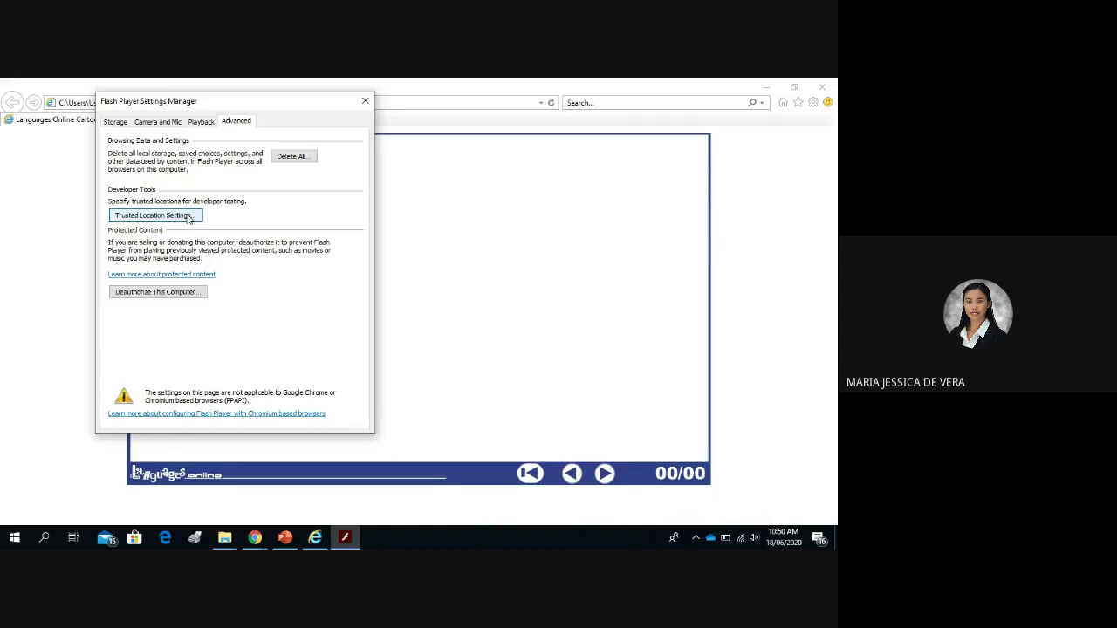
Add the Desktop folder to the Flash Player trusted locations, confirm it, and close the Settings Manager.
{"action": "left_click", "coordinate": [187, 217]}
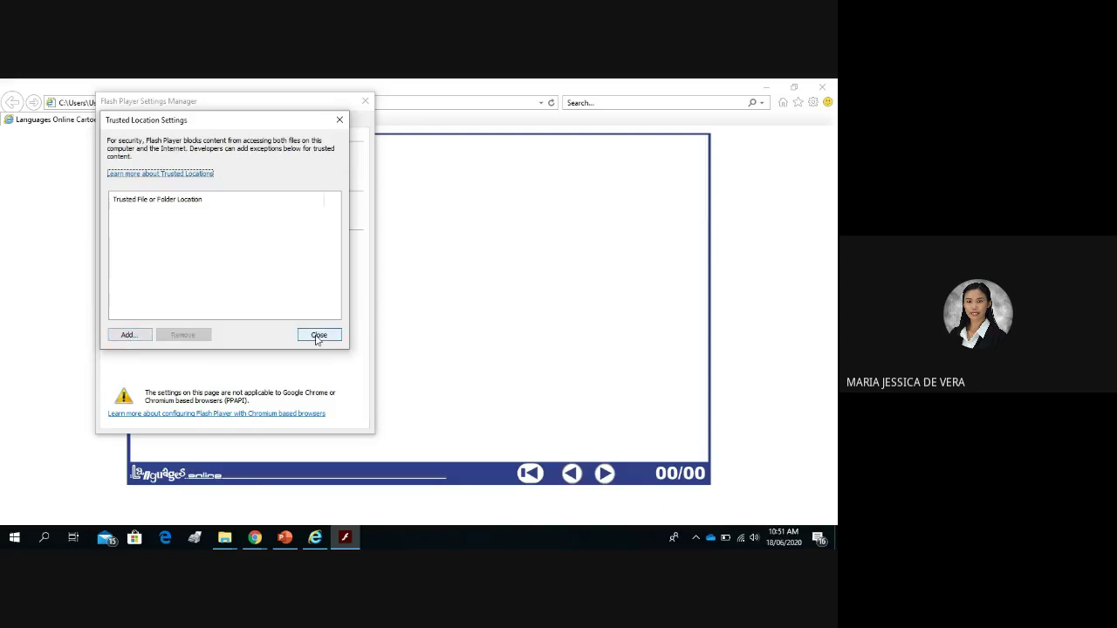
{"action": "left_click", "coordinate": [128, 335]}
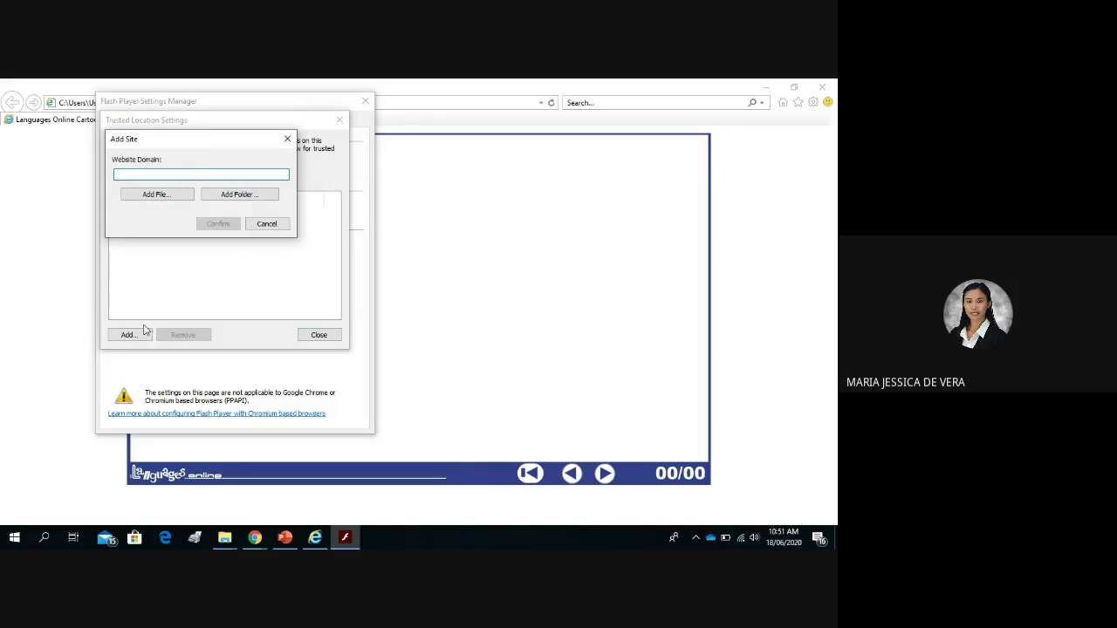
{"action": "left_click", "coordinate": [230, 194]}
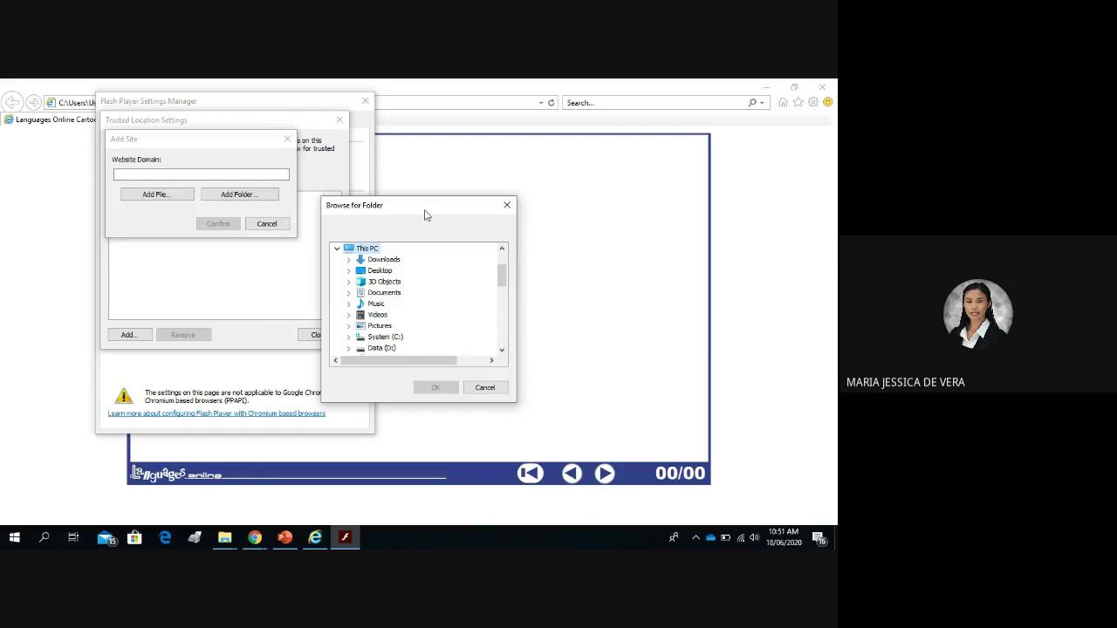
{"action": "left_click_drag", "start_coordinate": [427, 215], "coordinate": [444, 152]}
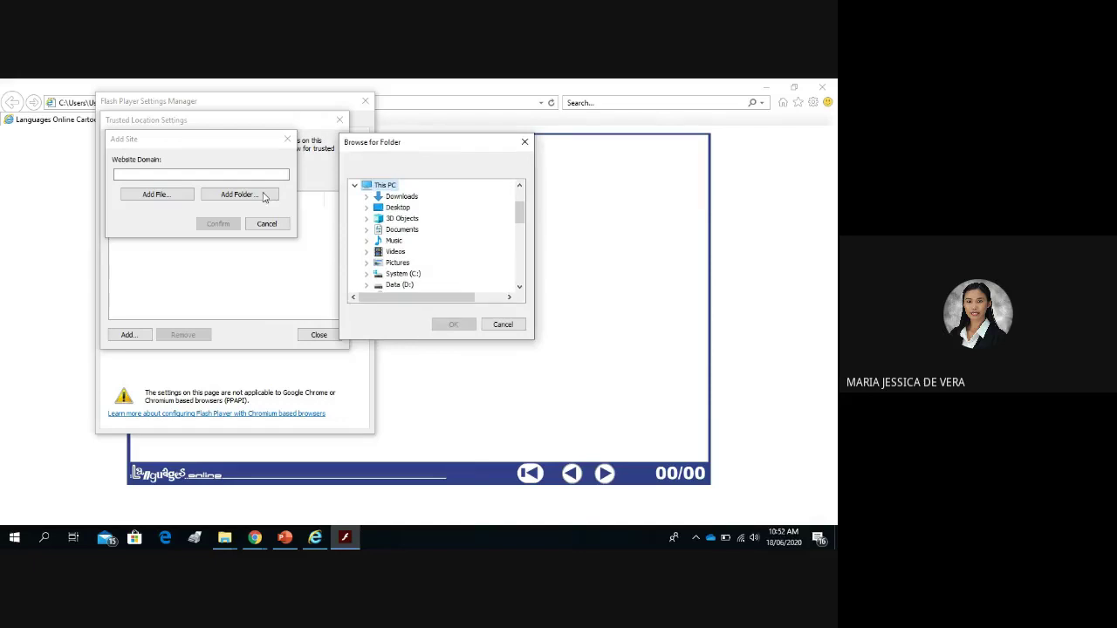
{"action": "left_click", "coordinate": [401, 211]}
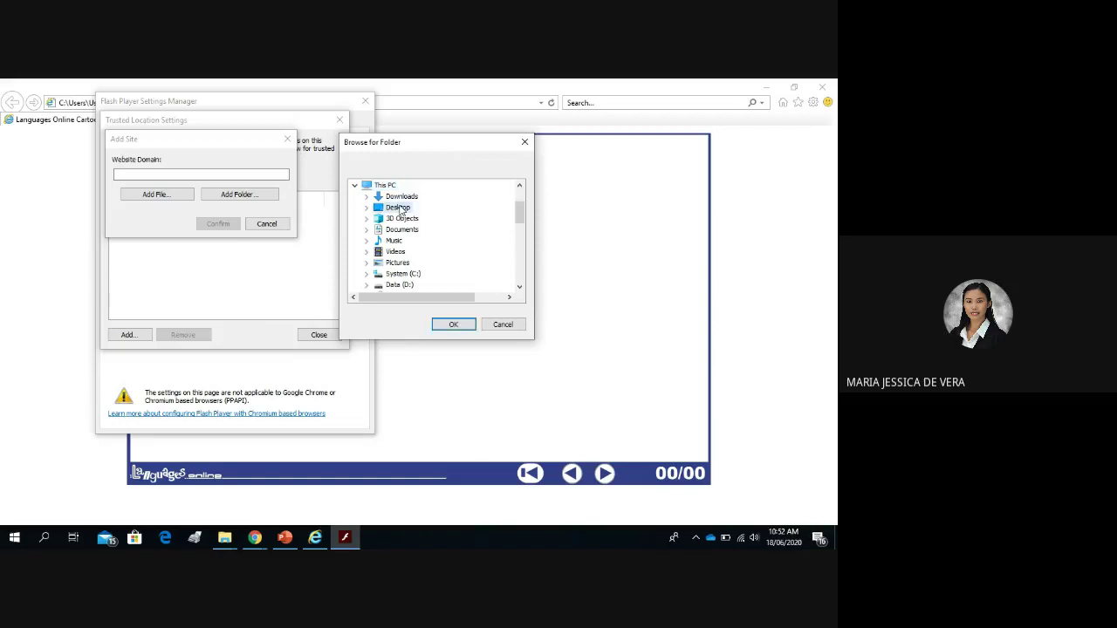
{"action": "left_click", "coordinate": [453, 324]}
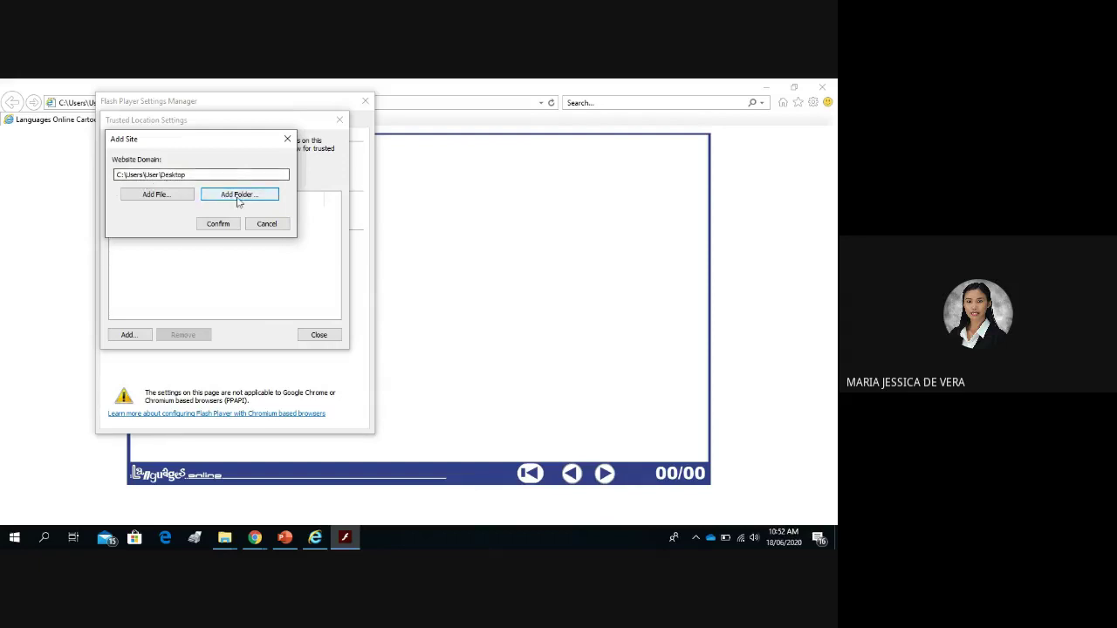
{"action": "left_click", "coordinate": [226, 226]}
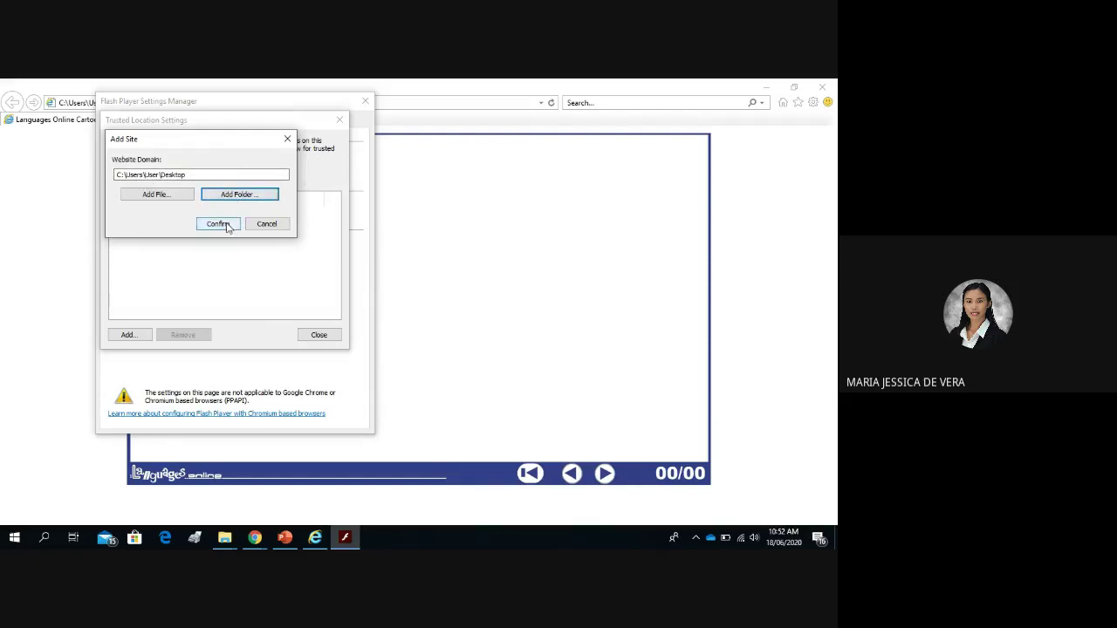
{"action": "left_click", "coordinate": [226, 226]}
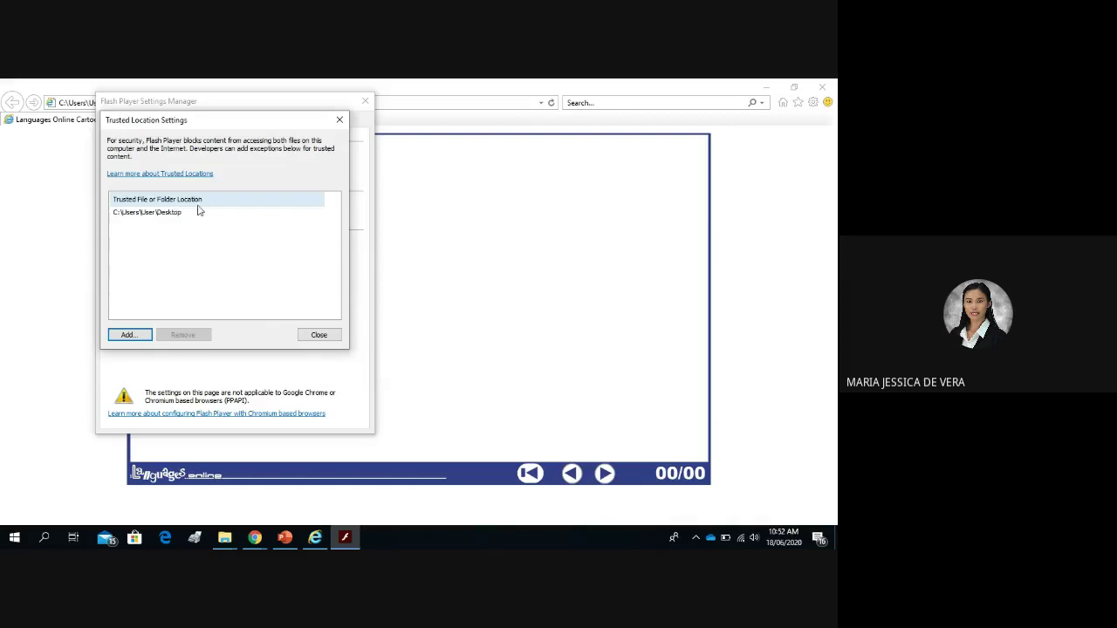
{"action": "left_click", "coordinate": [319, 335]}
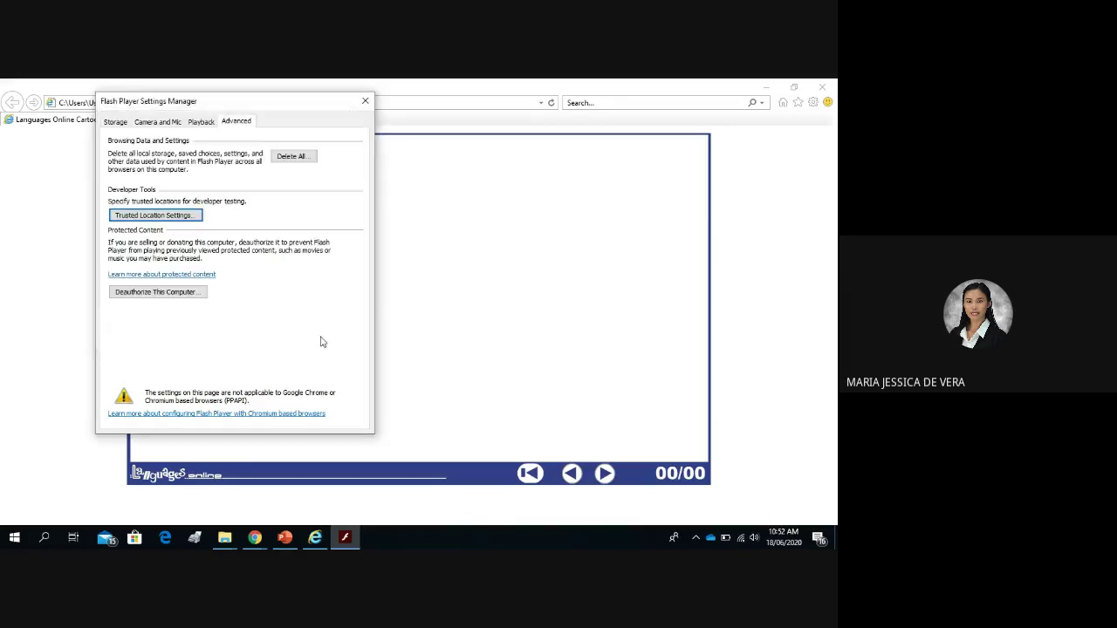
{"action": "left_click", "coordinate": [365, 104]}
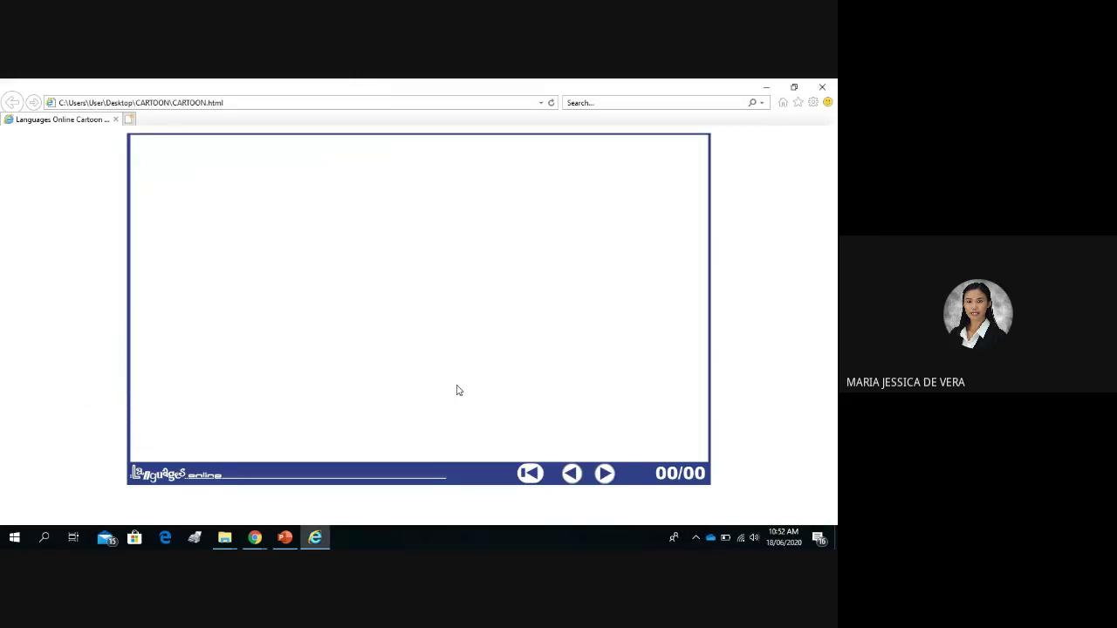
Reload the story page and page through the cartoon to frame 3.
{"action": "key", "text": "F5"}
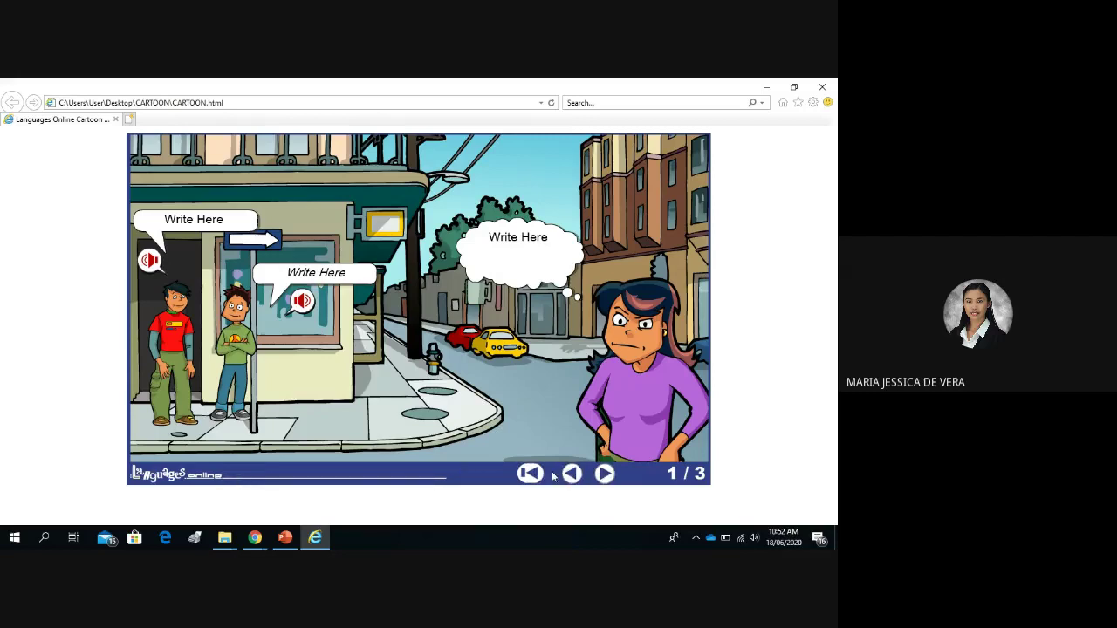
{"action": "left_click", "coordinate": [603, 473]}
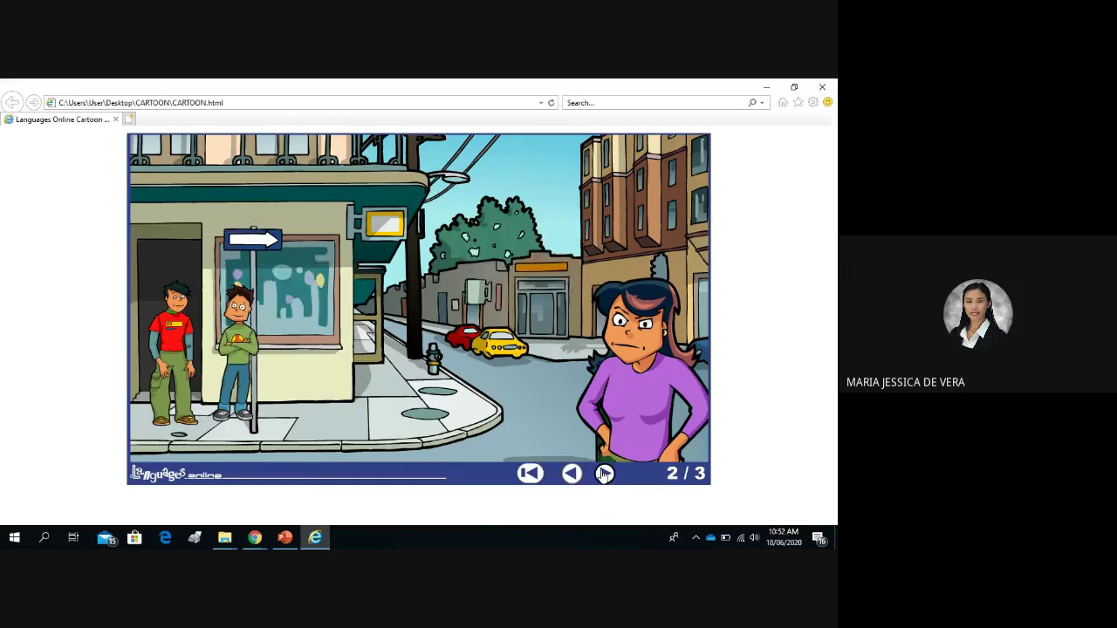
{"action": "left_click", "coordinate": [604, 473]}
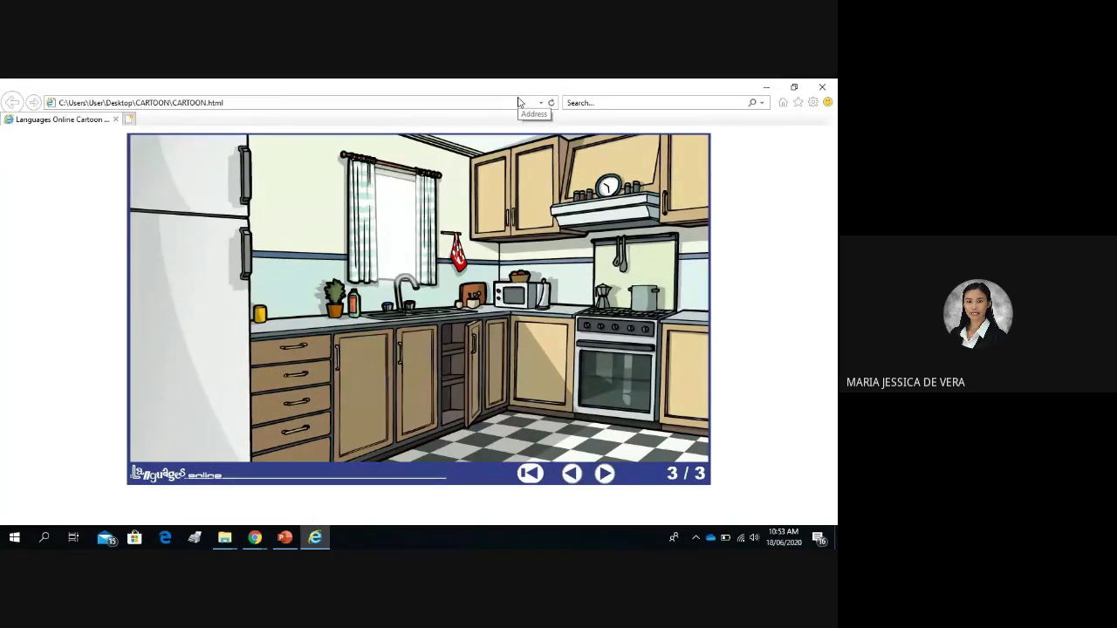
Close the story and CARTOON folder windows, and stop presenting the screen in the Google Meet call.
{"action": "left_click", "coordinate": [822, 88]}
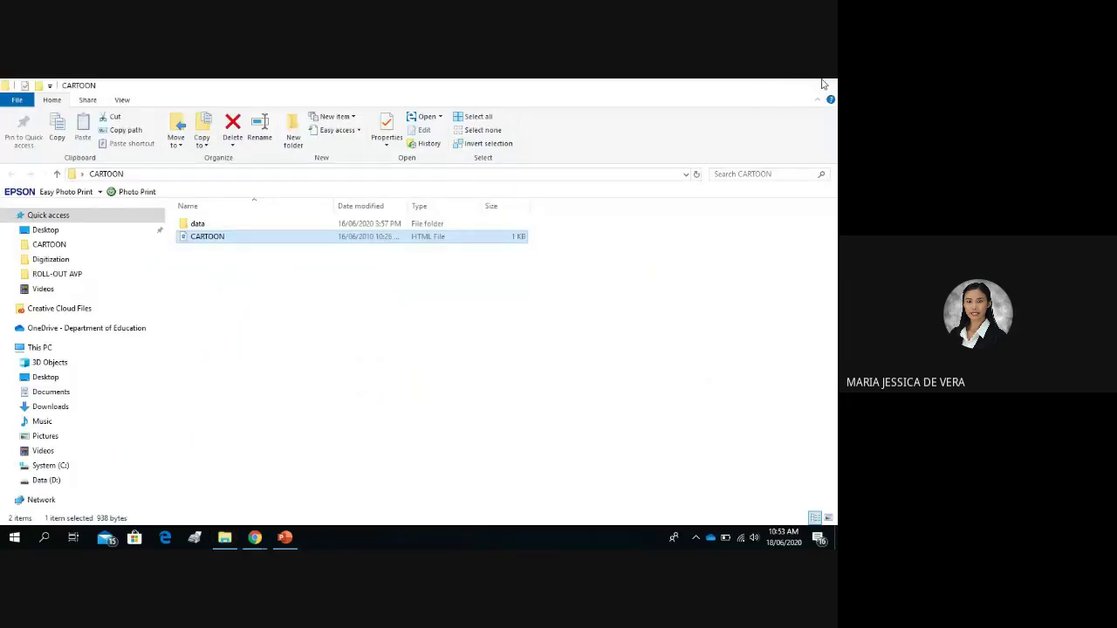
{"action": "left_click", "coordinate": [822, 85]}
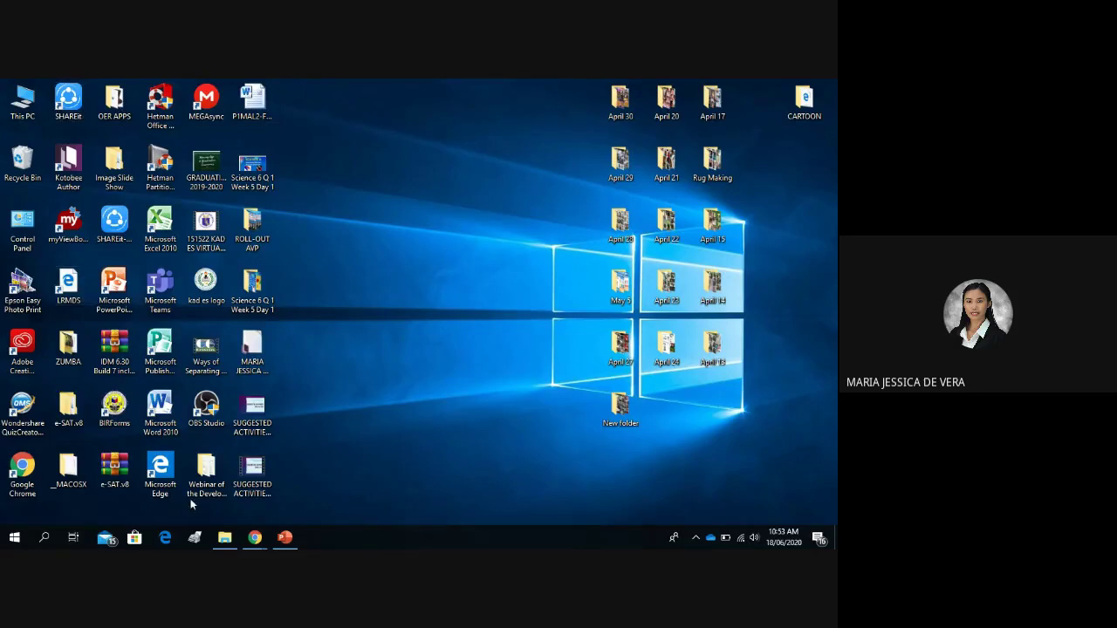
{"action": "mouse_move", "coordinate": [254, 537]}
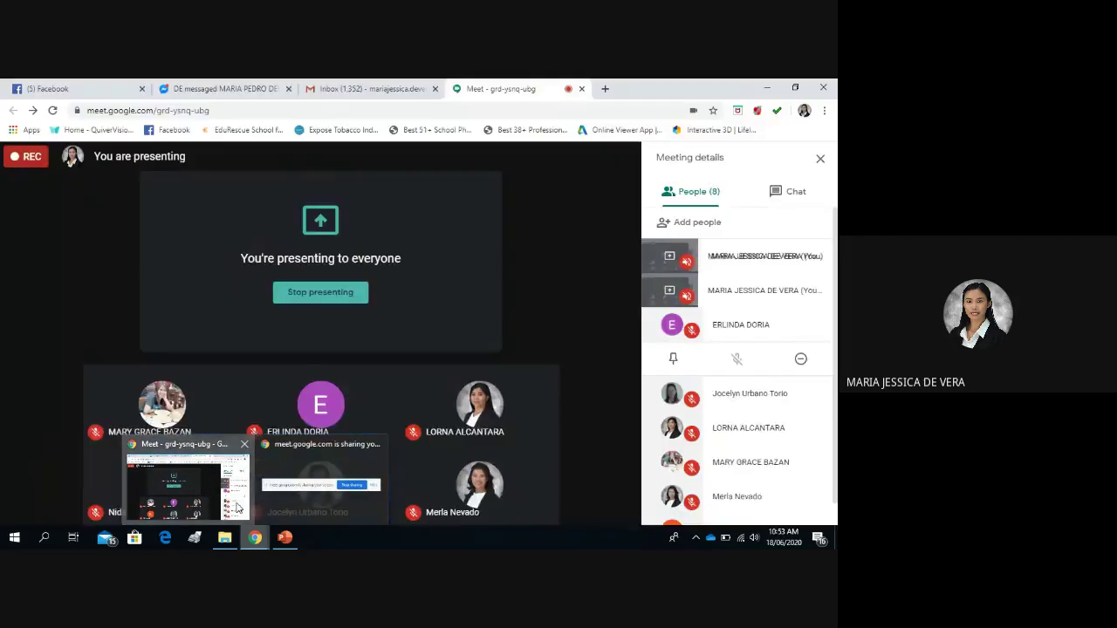
{"action": "left_click", "coordinate": [238, 507]}
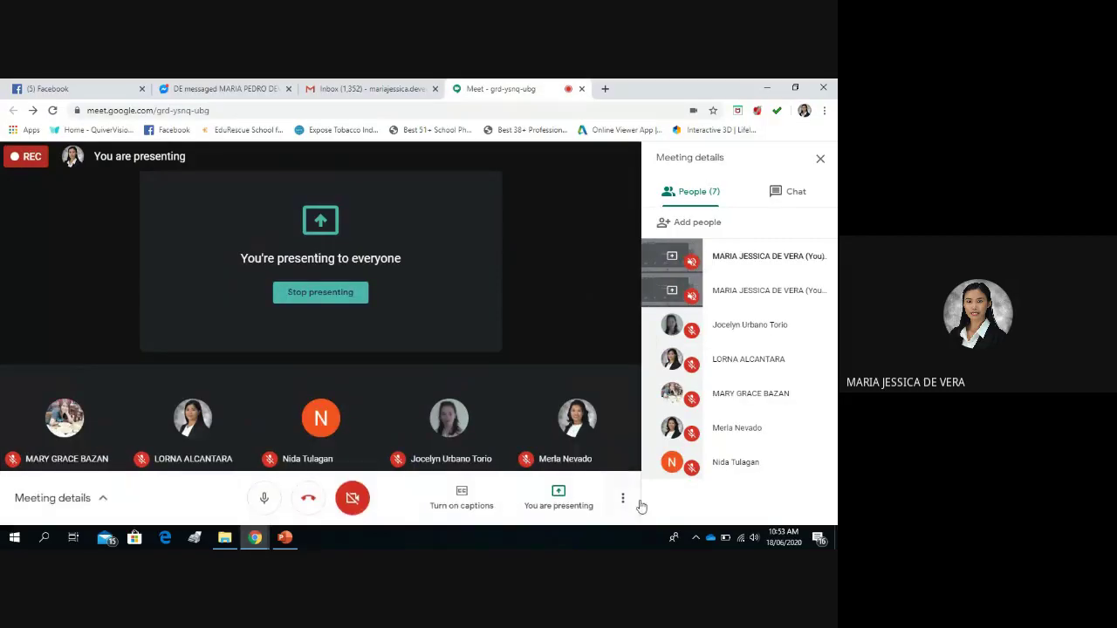
{"action": "left_click", "coordinate": [574, 503]}
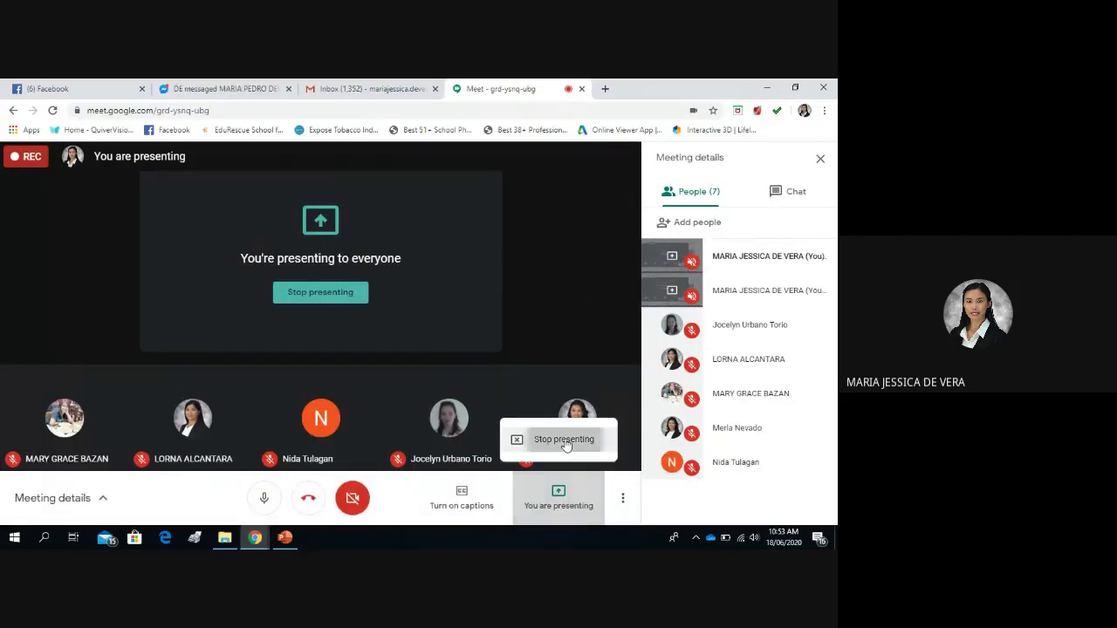
{"action": "left_click", "coordinate": [563, 439]}
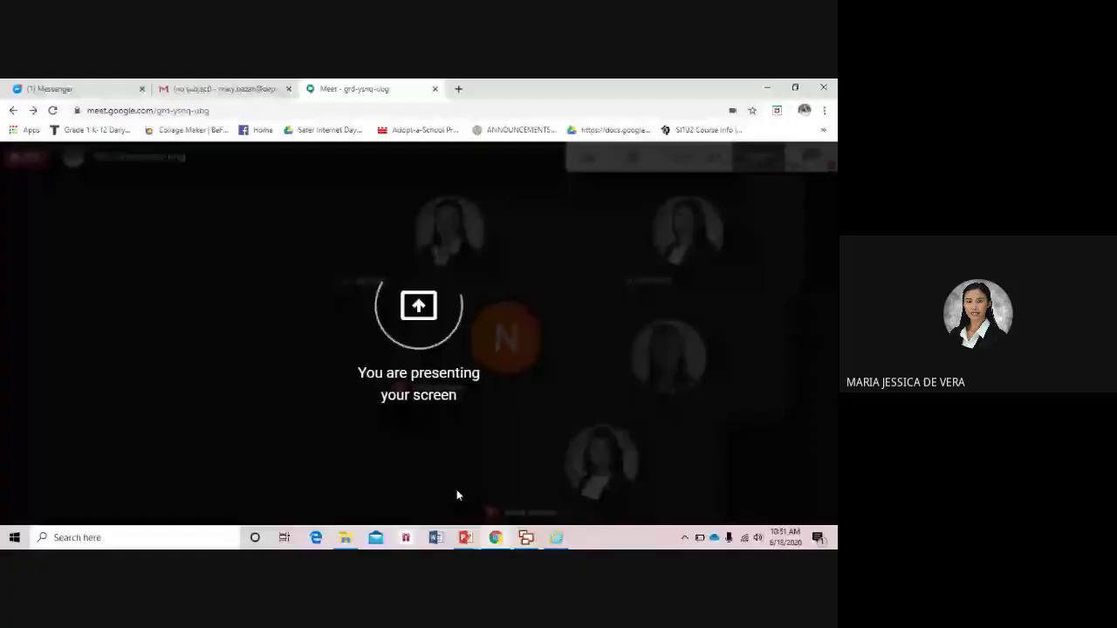
Unmute the microphone in the Google Meet call and switch to the blank Presentation3 window in PowerPoint.
{"action": "left_click", "coordinate": [373, 499]}
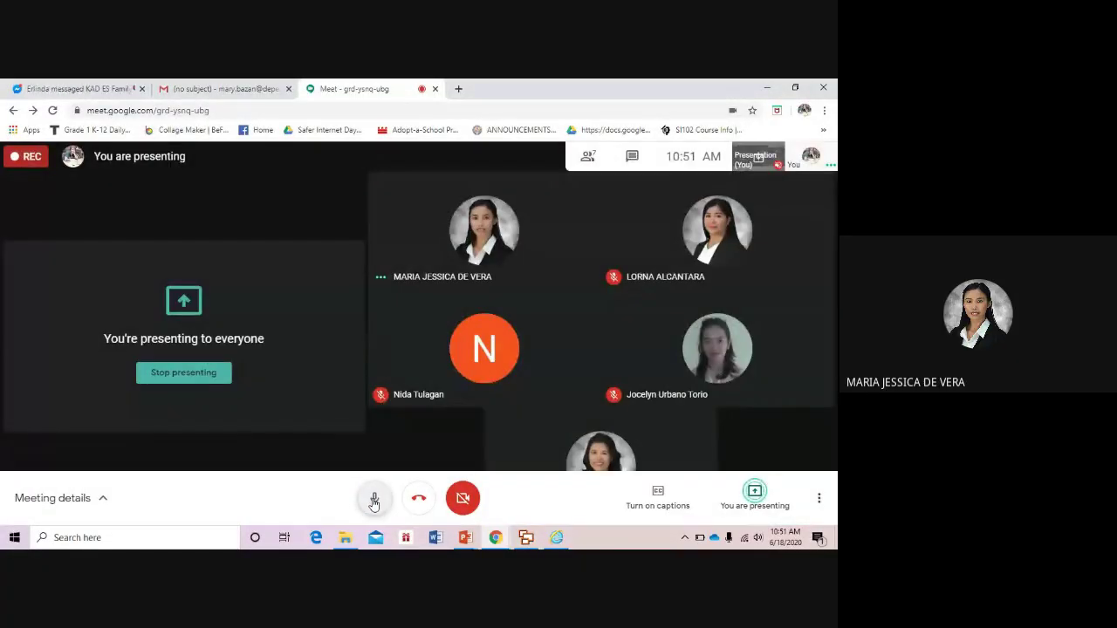
{"action": "mouse_move", "coordinate": [464, 539]}
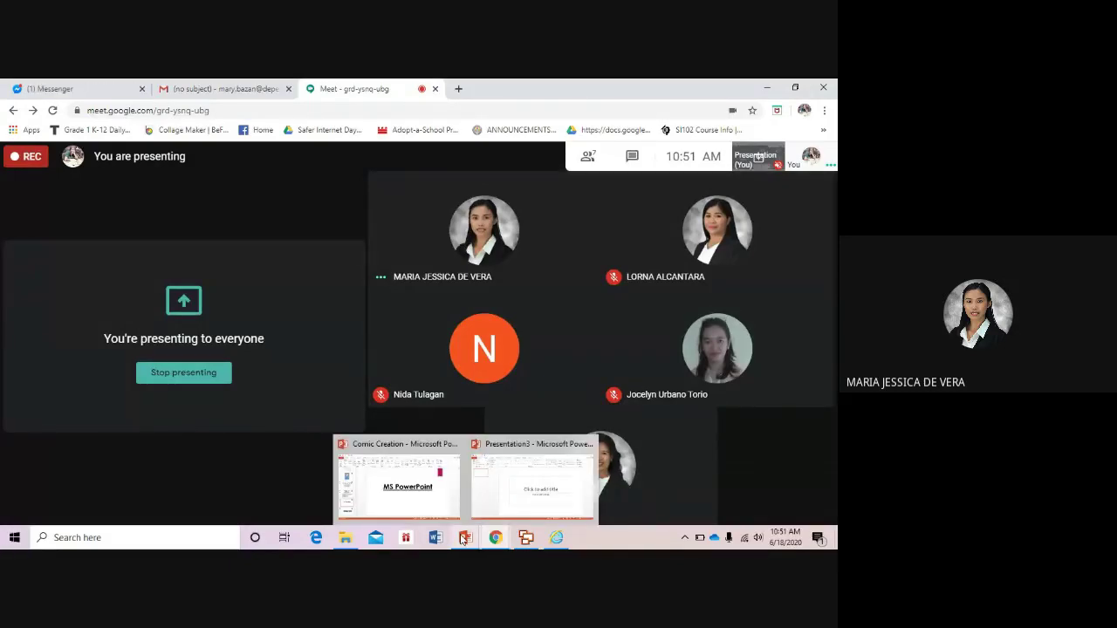
{"action": "mouse_move", "coordinate": [529, 502]}
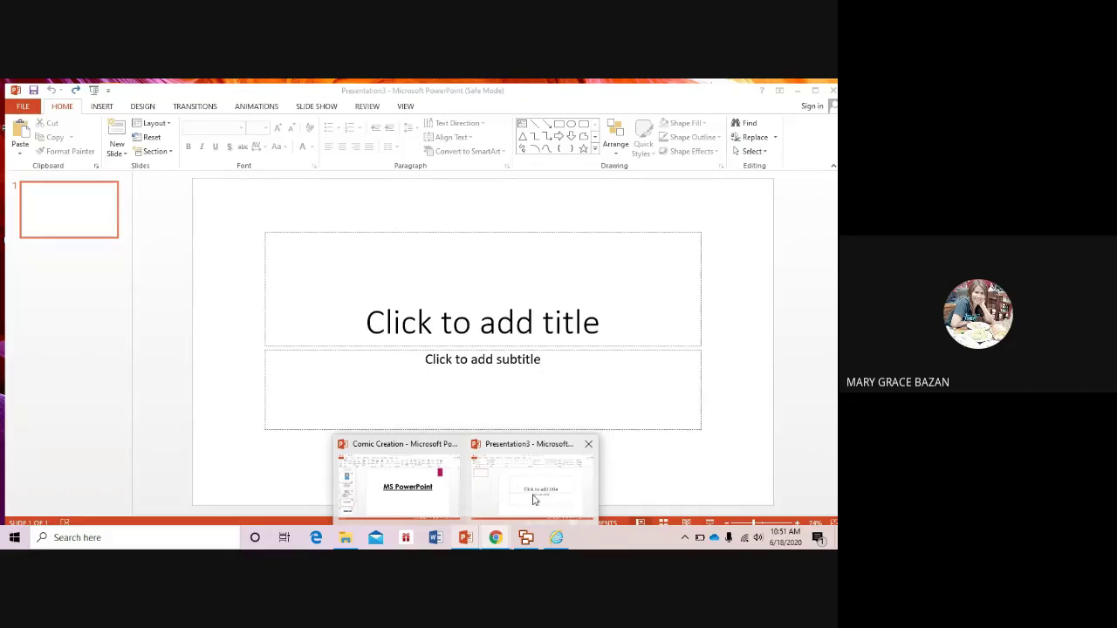
{"action": "left_click", "coordinate": [535, 500]}
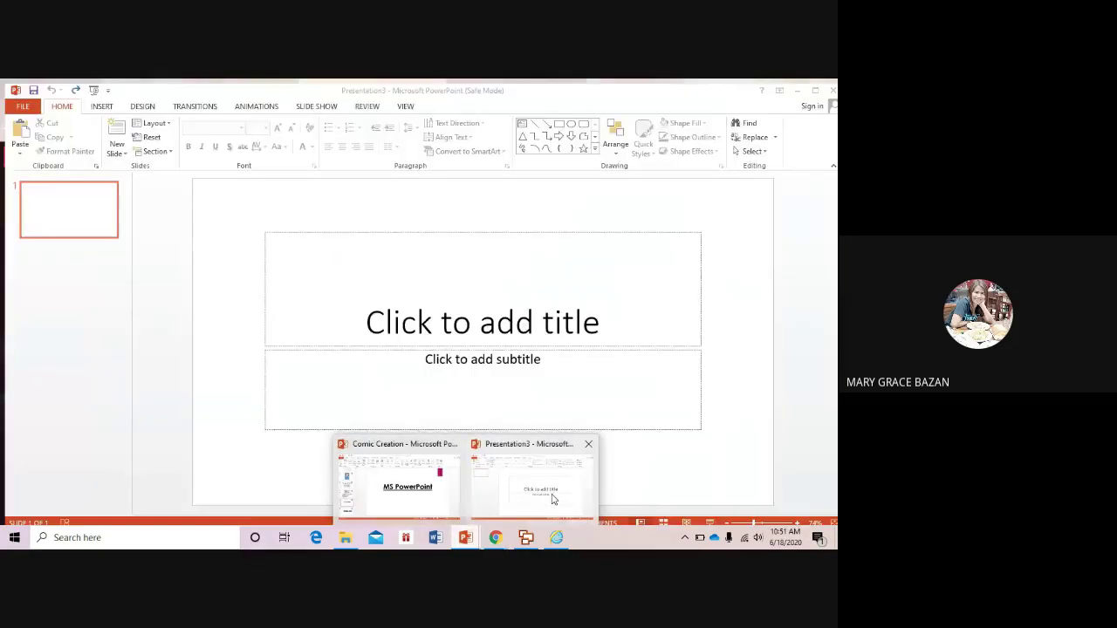
{"action": "left_click", "coordinate": [552, 499]}
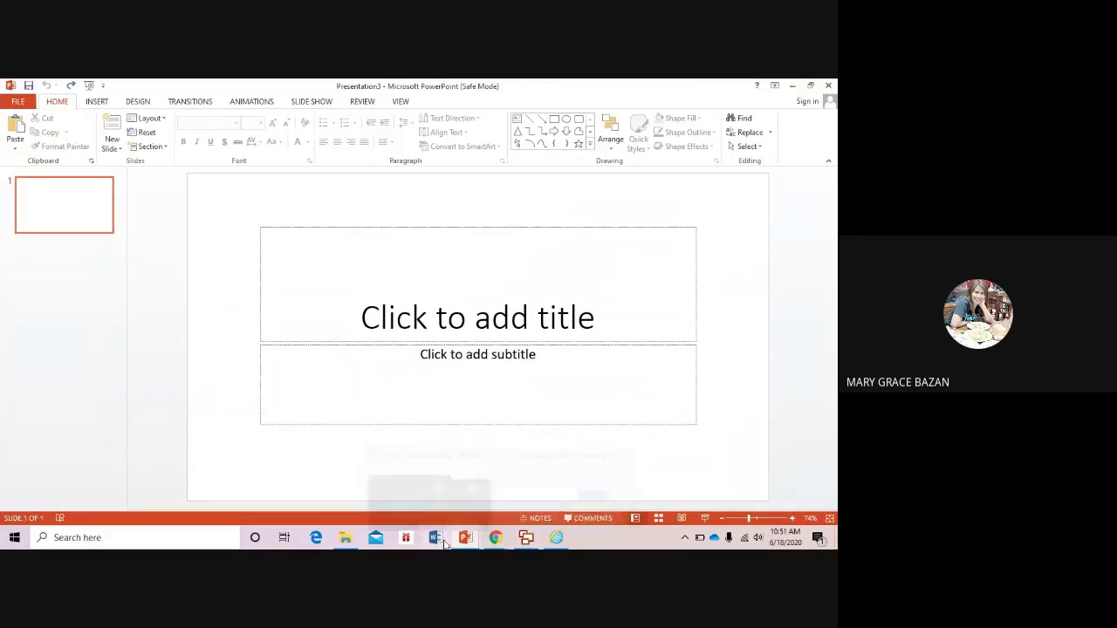
Show the Cartoon1 folder in File Explorer and switch to the cartoon story open in Internet Explorer.
{"action": "mouse_move", "coordinate": [346, 540]}
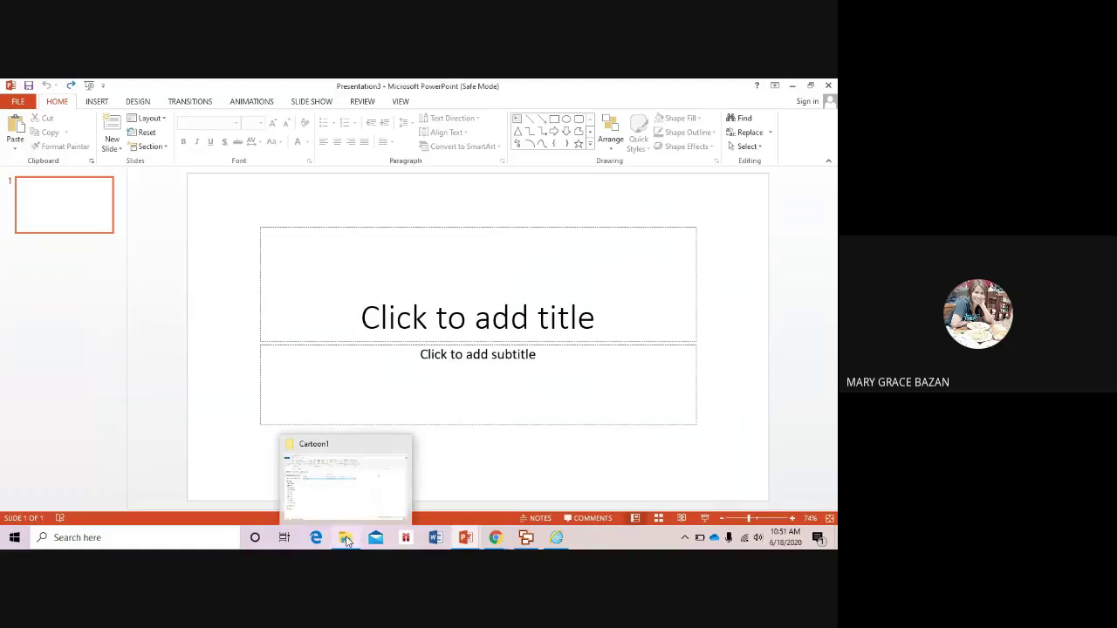
{"action": "left_click", "coordinate": [346, 540]}
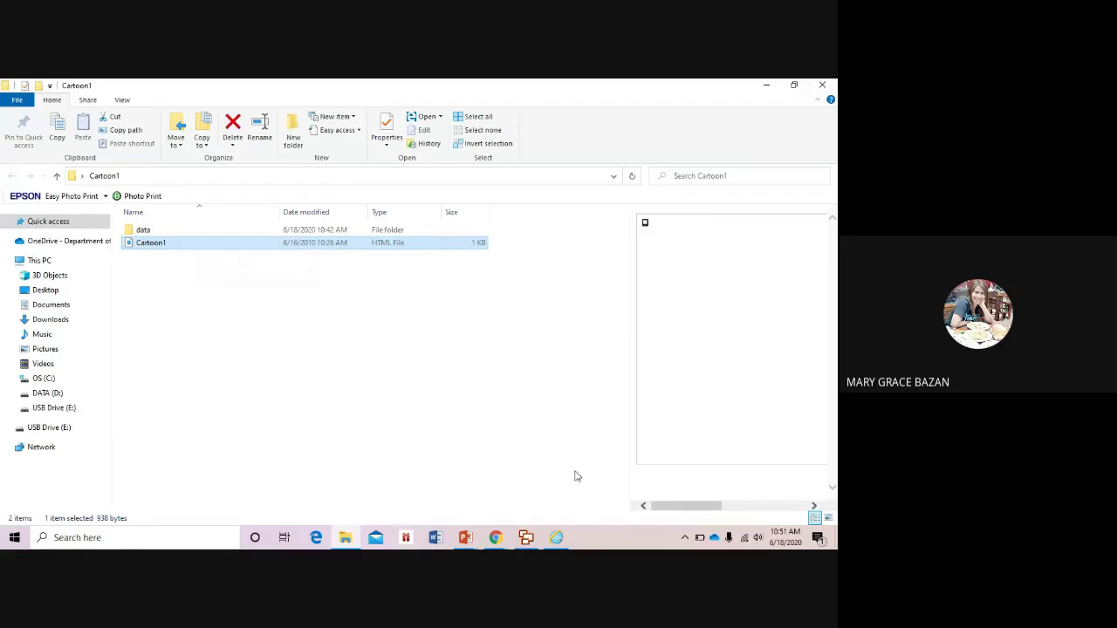
{"action": "left_click", "coordinate": [557, 537]}
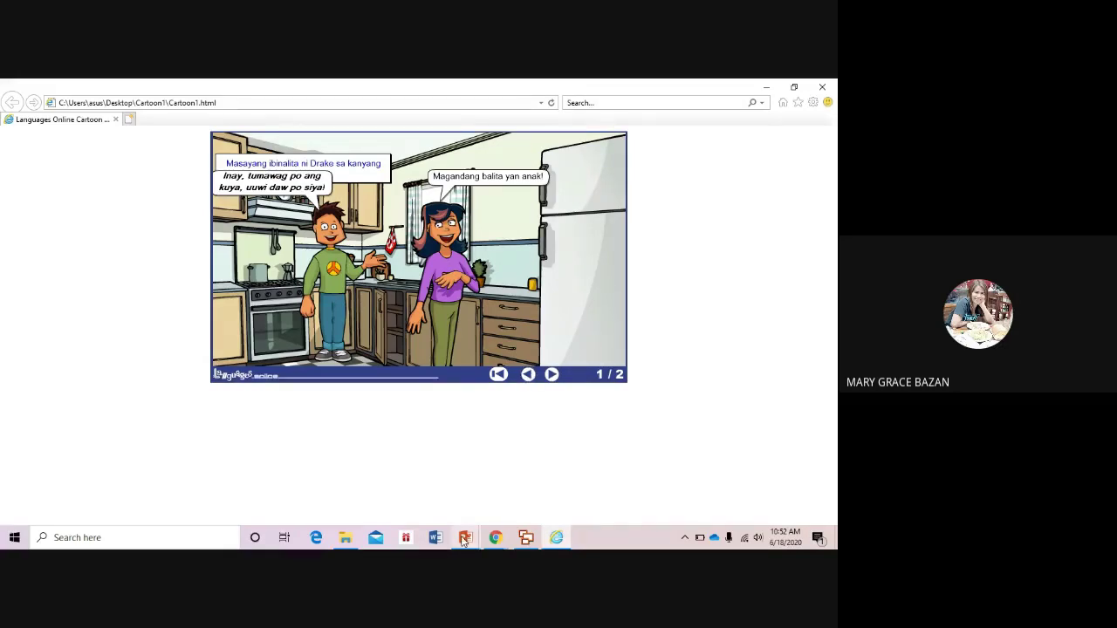
Try pasting the copied screen image onto the blank title slide of Presentation3 in PowerPoint, and undo the paste.
{"action": "mouse_move", "coordinate": [466, 540]}
{"action": "left_click", "coordinate": [526, 500]}
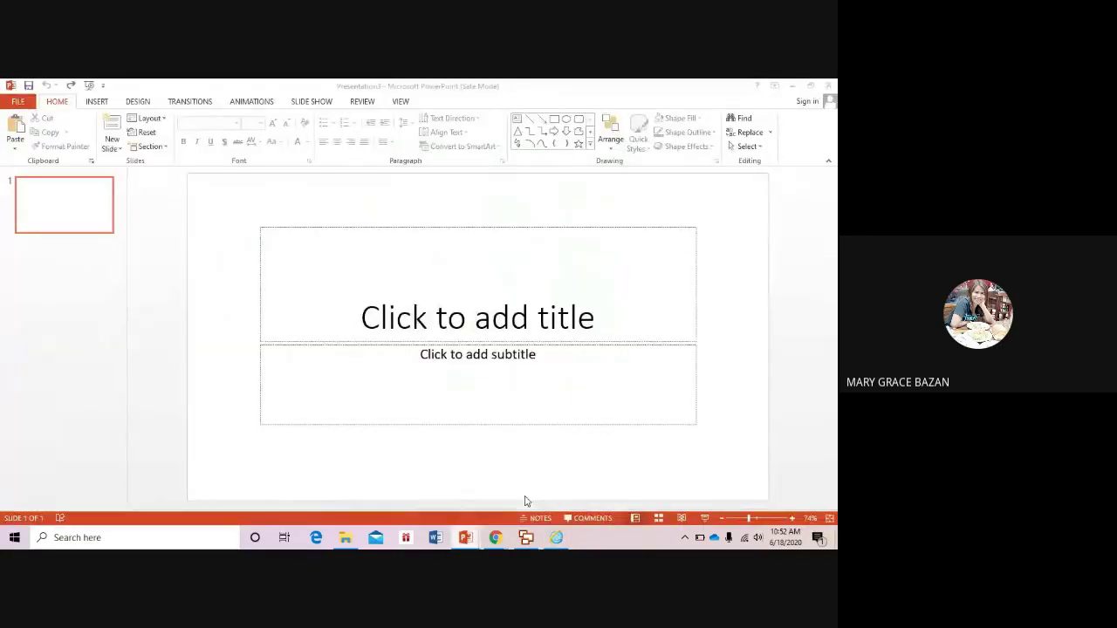
{"action": "left_click", "coordinate": [455, 346]}
{"action": "left_click", "coordinate": [455, 346]}
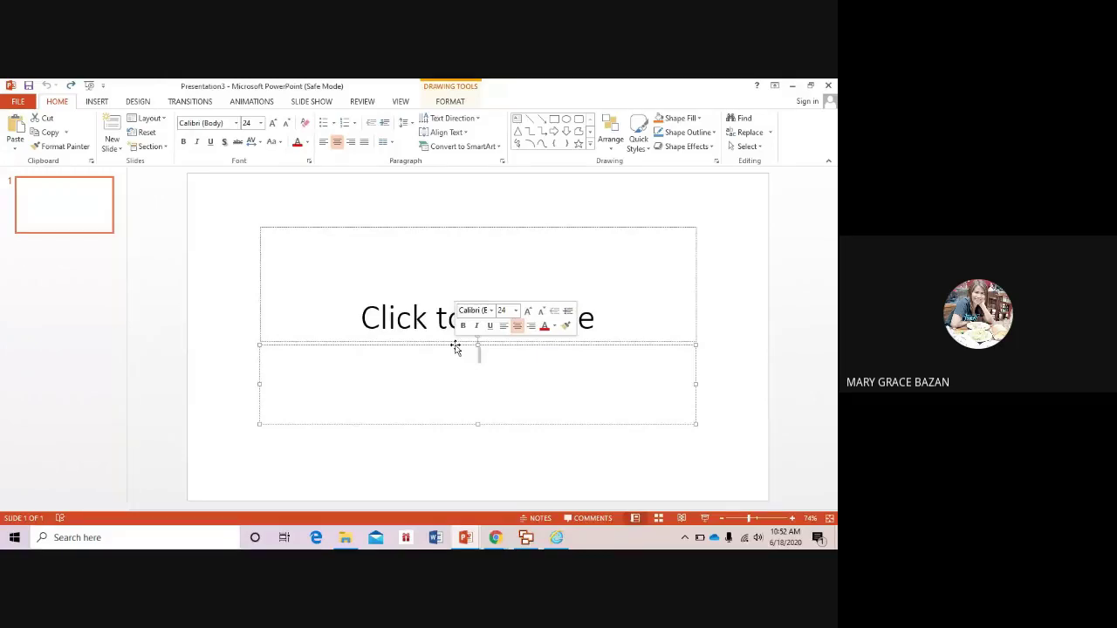
{"action": "key", "text": "ctrl+v"}
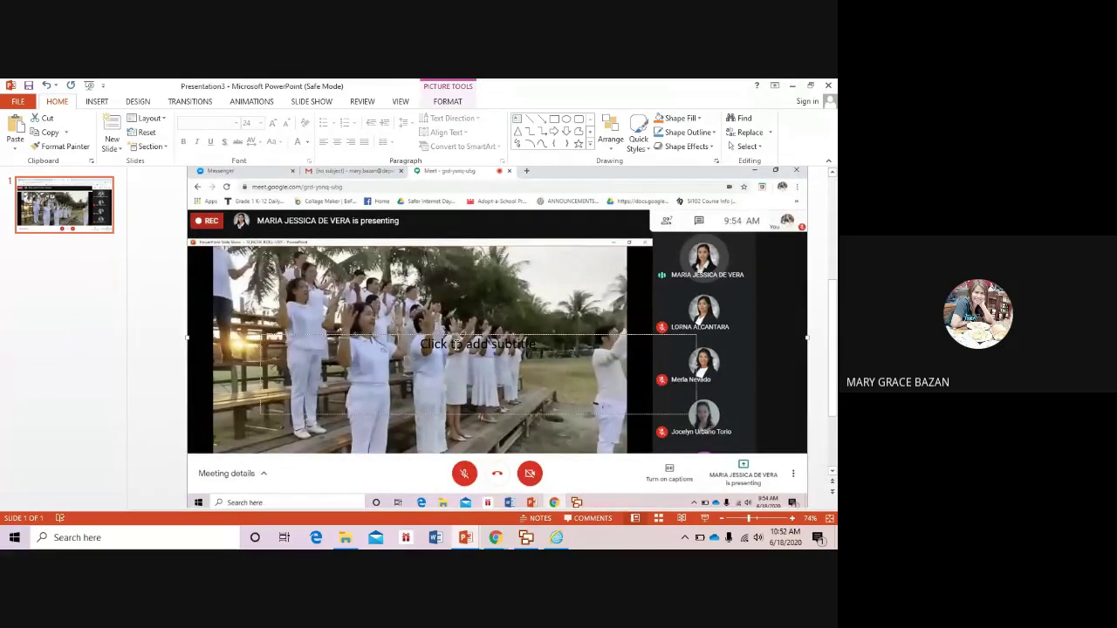
{"action": "key", "text": "ctrl+z"}
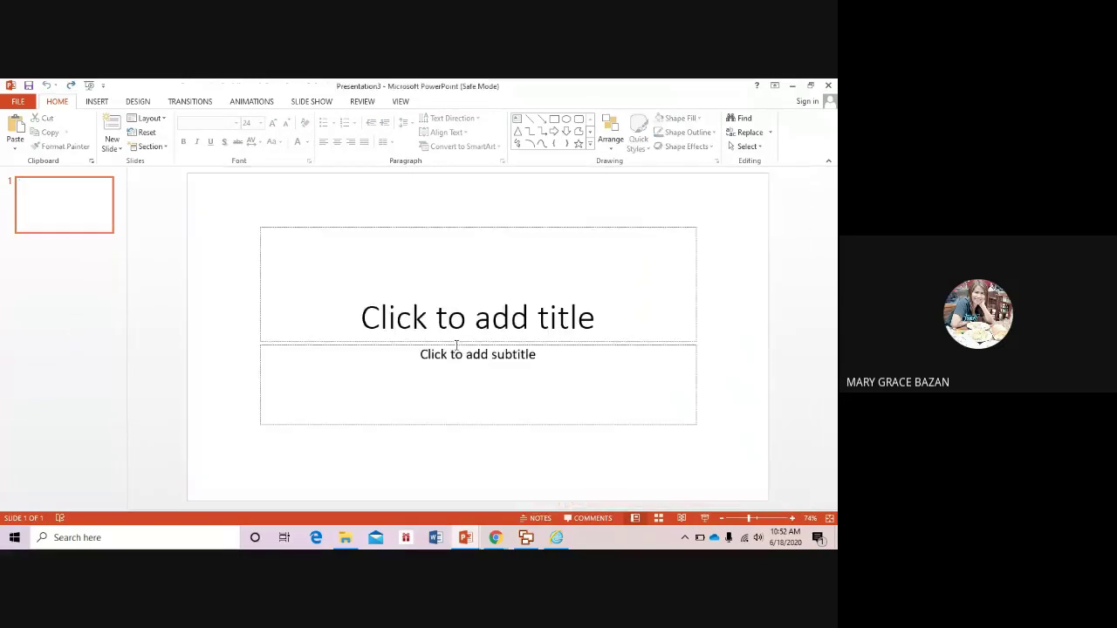
Return to the Cartoon1 story in Internet Explorer.
{"action": "left_click", "coordinate": [555, 541]}
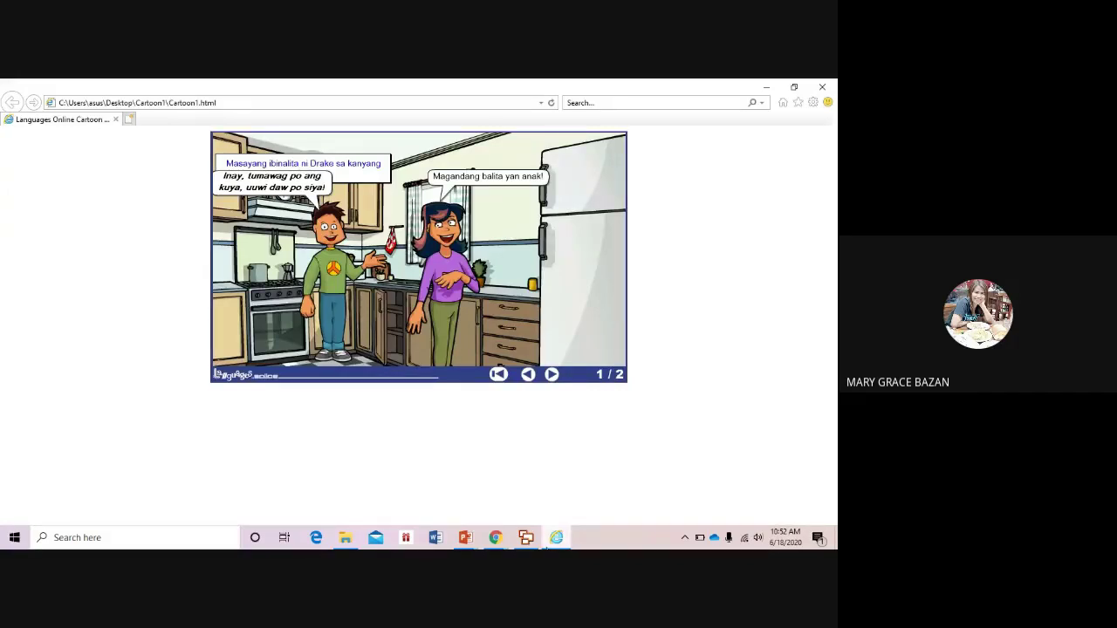
{"action": "mouse_move", "coordinate": [488, 541]}
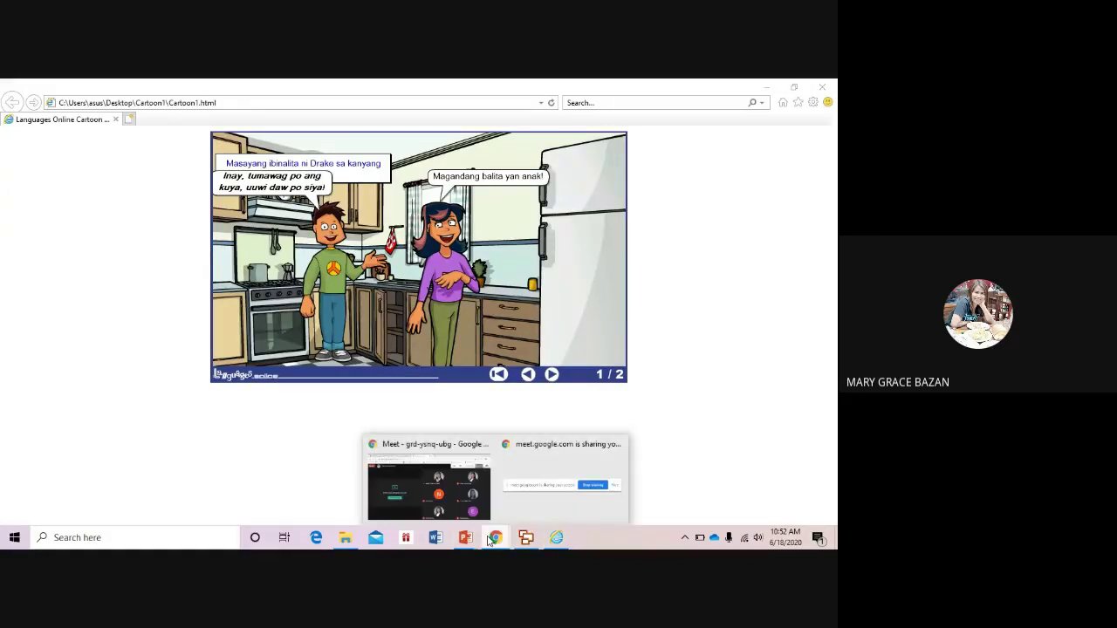
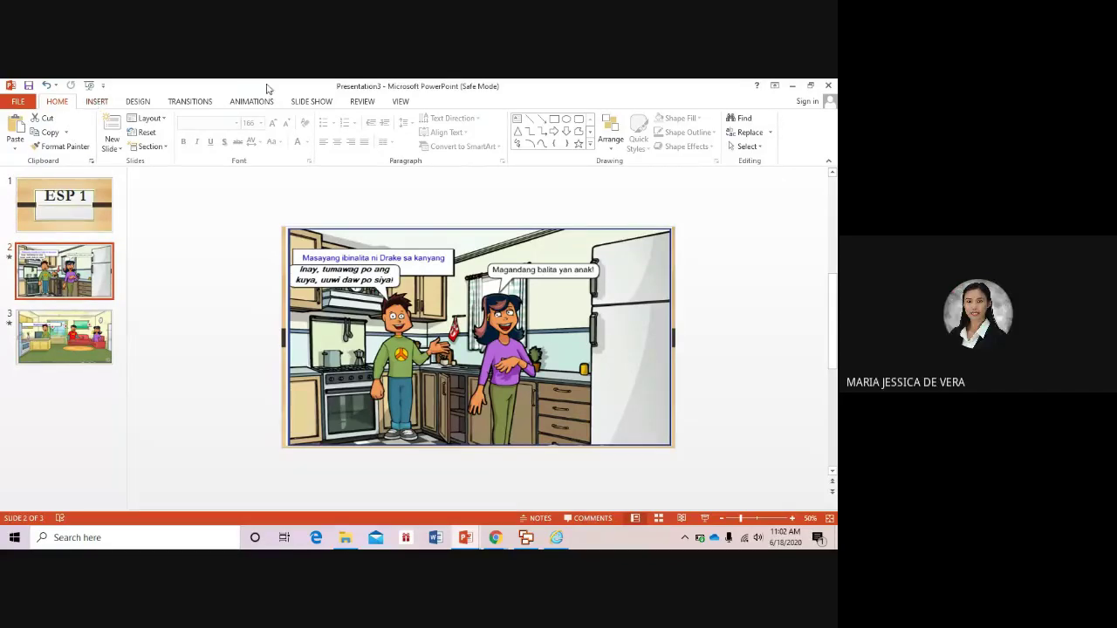
Start recording the slide show from slide 2, including slide and animation timings, narrations and laser pointer.
{"action": "left_click", "coordinate": [313, 102]}
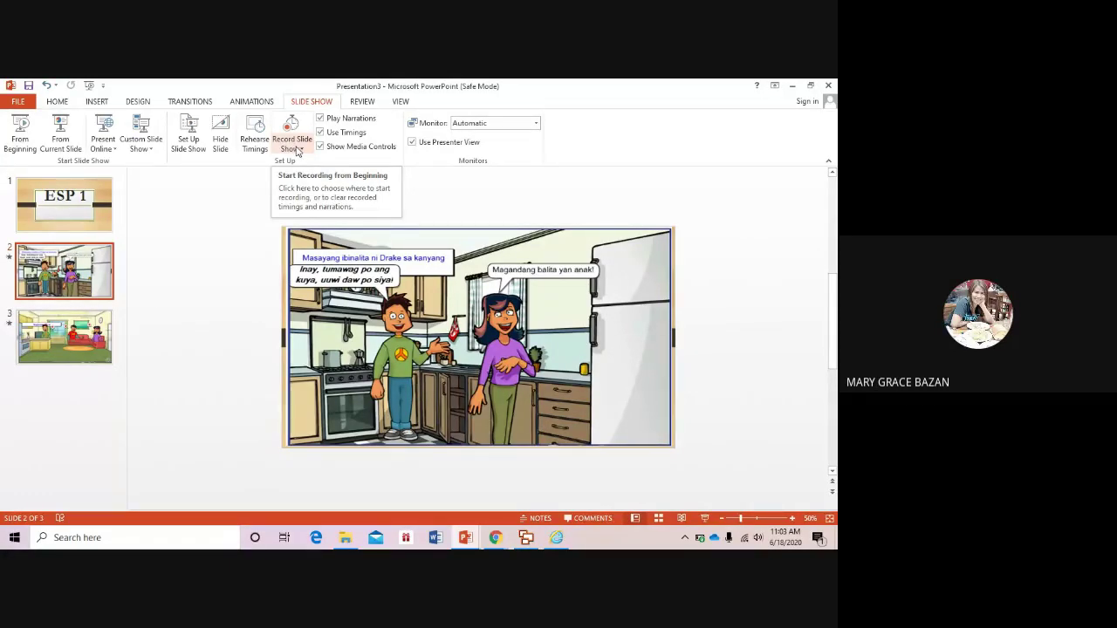
{"action": "left_click", "coordinate": [296, 151]}
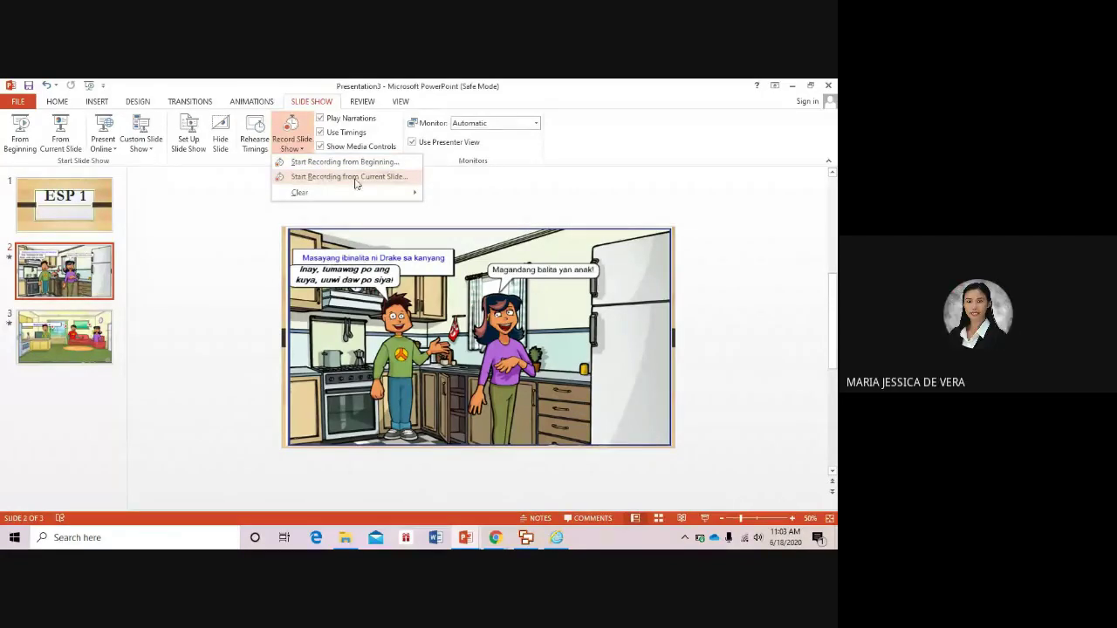
{"action": "left_click", "coordinate": [406, 181]}
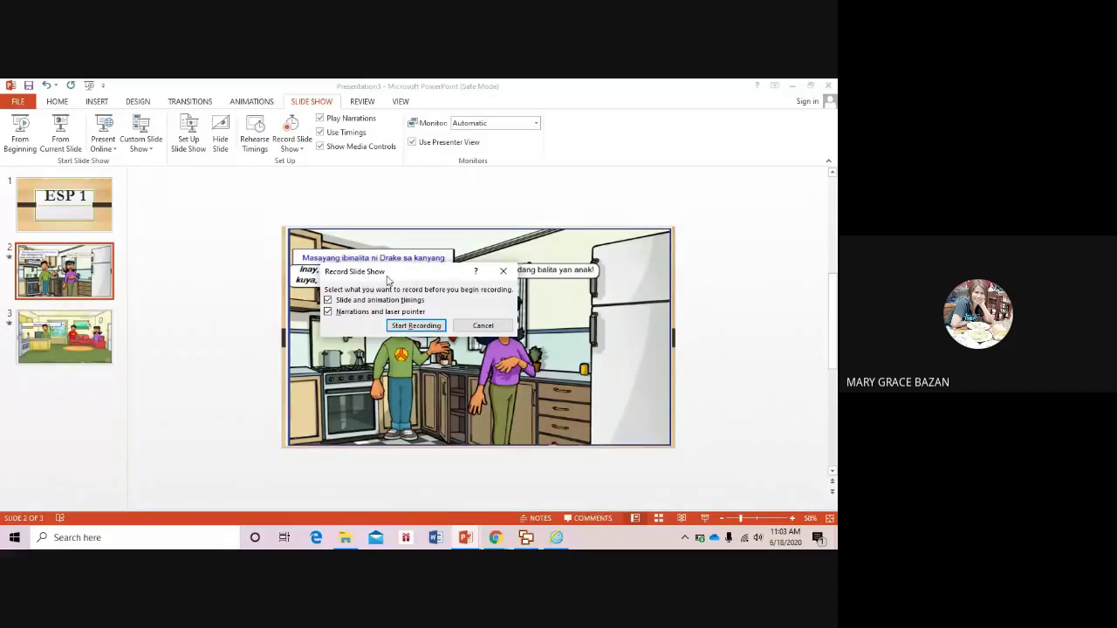
{"action": "left_click", "coordinate": [419, 325]}
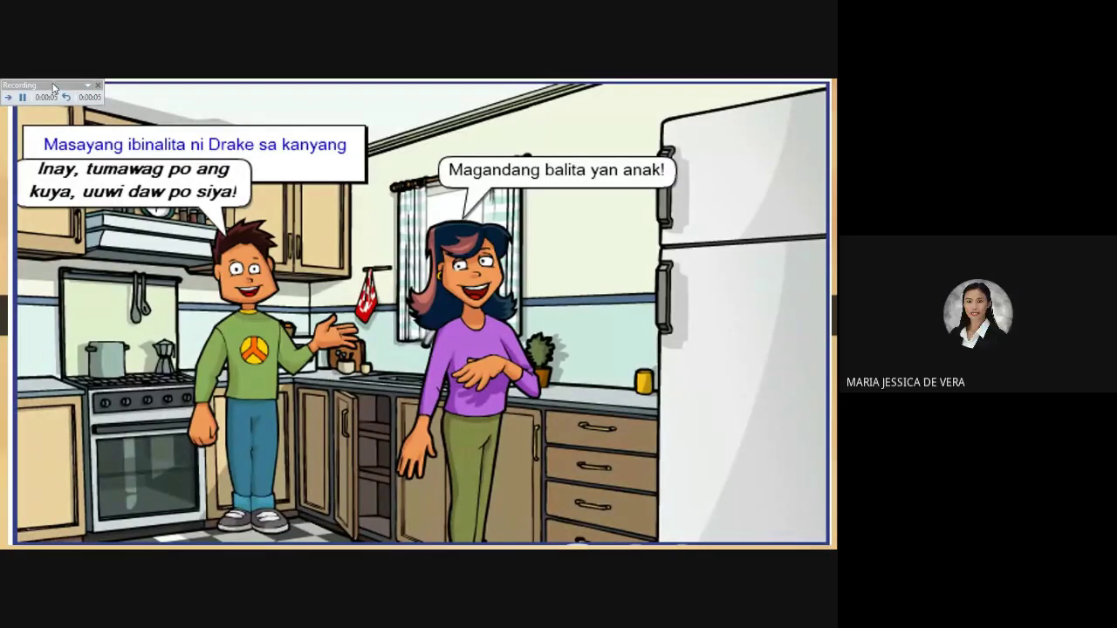
Move the Recording toolbar between the two cartoon characters, and pause and resume the recording.
{"action": "left_click_drag", "start_coordinate": [53, 88], "coordinate": [362, 223]}
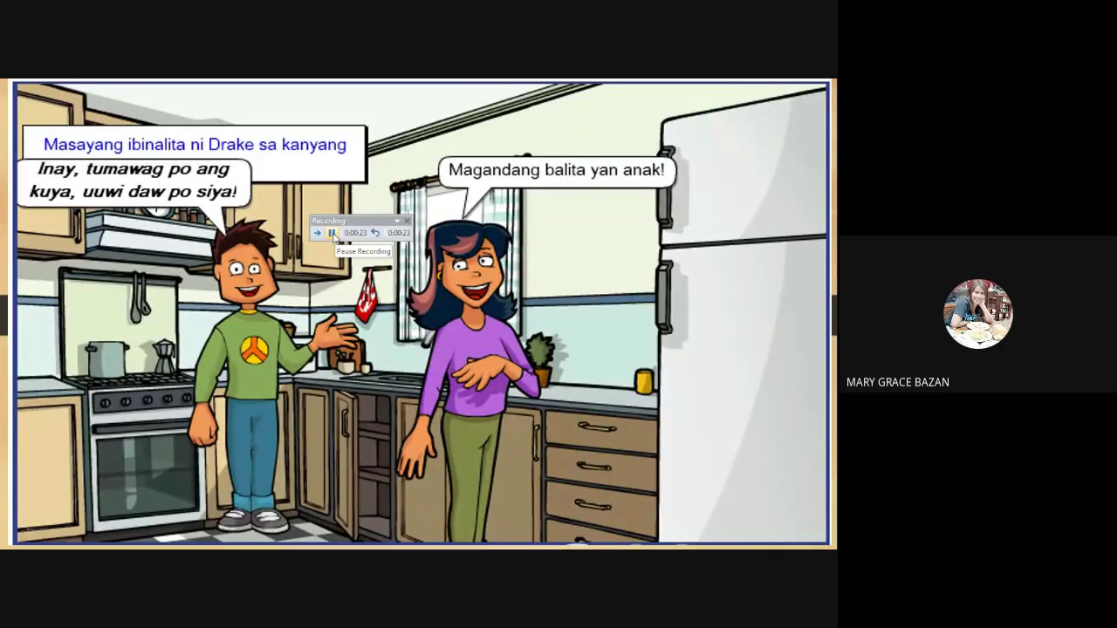
{"action": "left_click", "coordinate": [332, 234]}
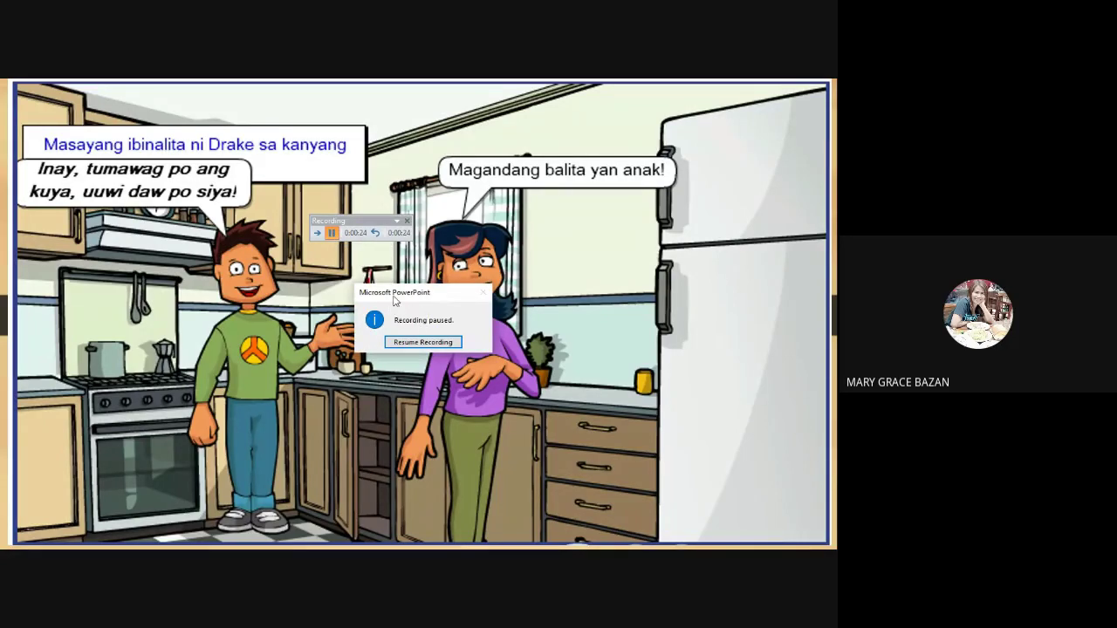
{"action": "left_click", "coordinate": [423, 342]}
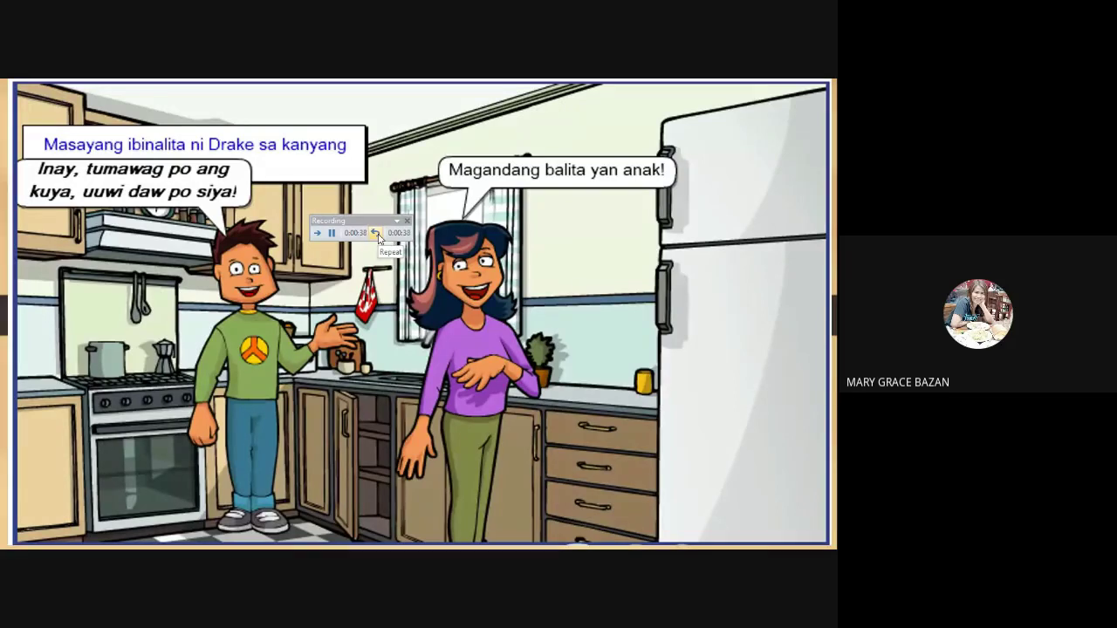
Restart the recording of slide 2 from zero, pause and resume it once, and end the recording.
{"action": "left_click", "coordinate": [378, 237]}
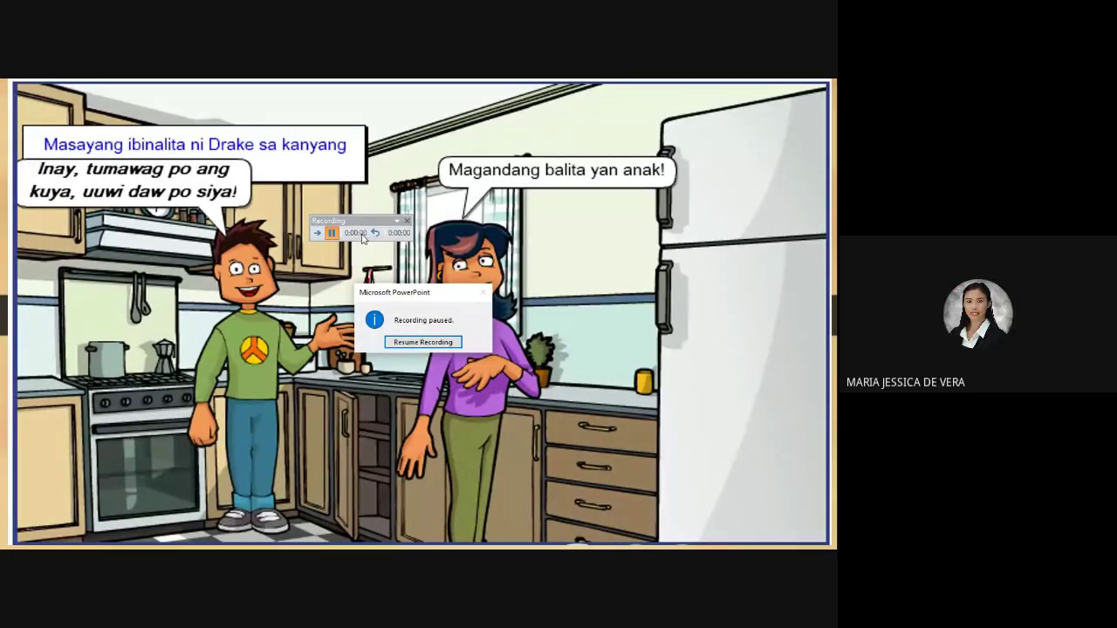
{"action": "left_click", "coordinate": [422, 342]}
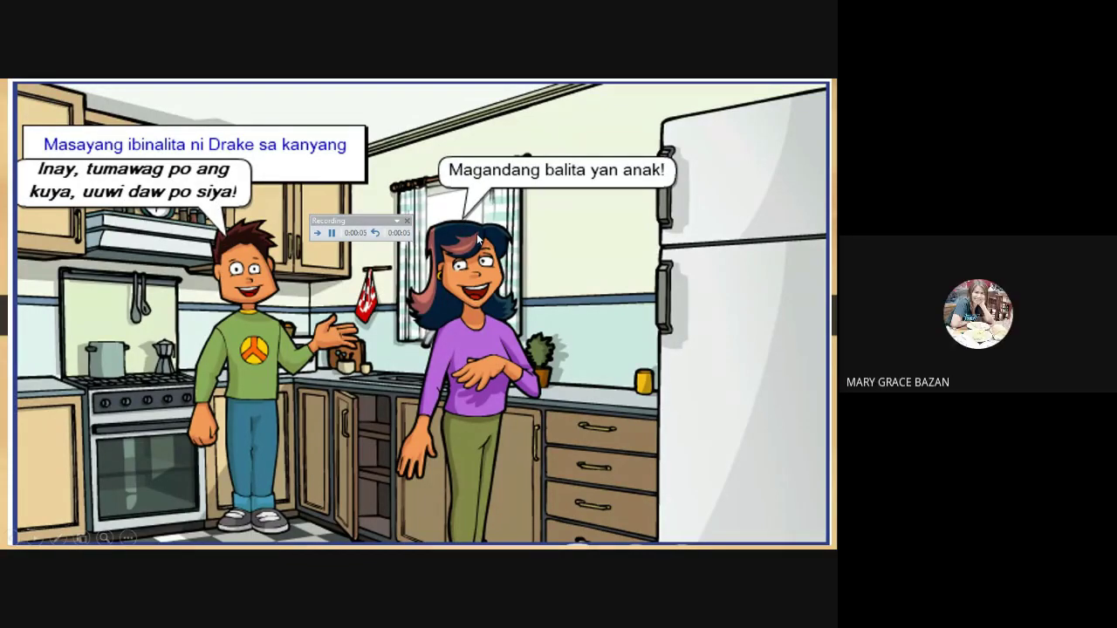
{"action": "left_click", "coordinate": [332, 234]}
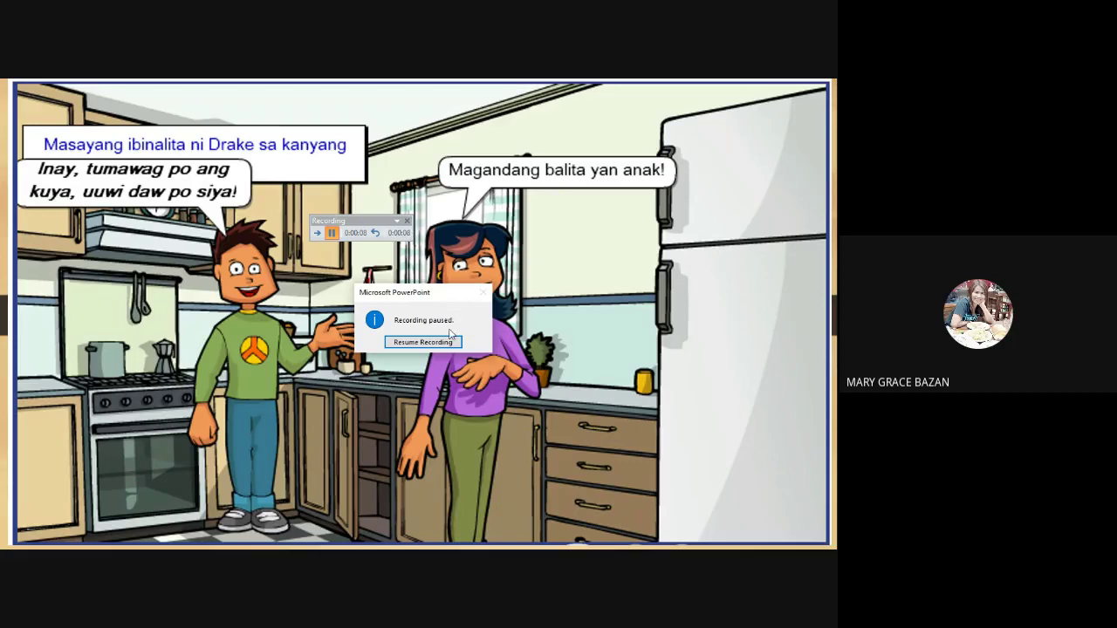
{"action": "left_click", "coordinate": [422, 342]}
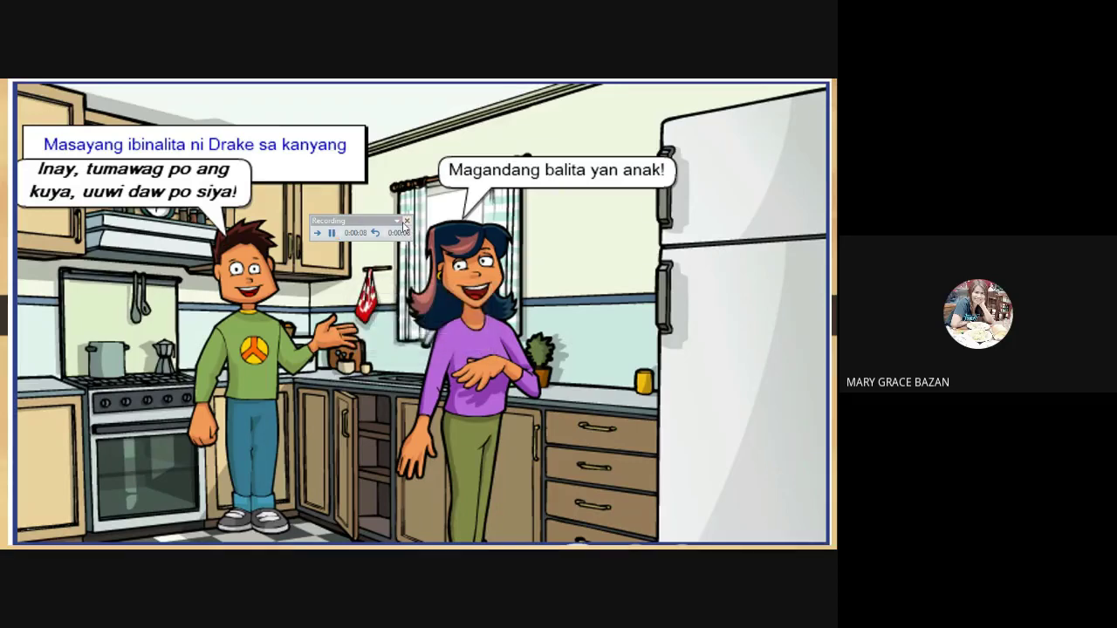
{"action": "left_click", "coordinate": [406, 221]}
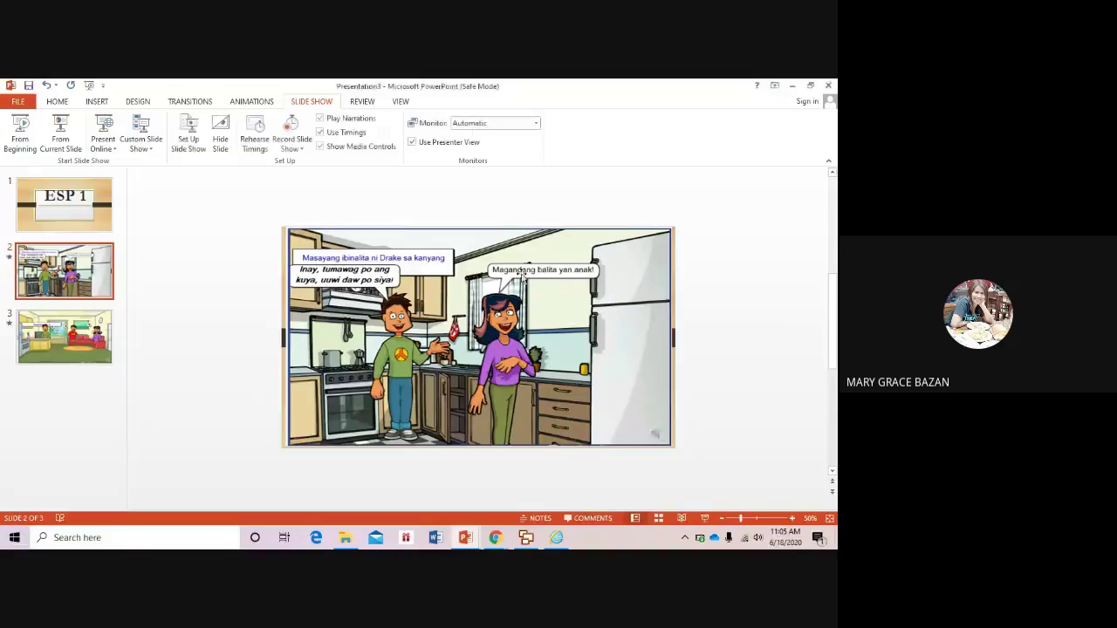
Play back the recorded narration on slide 2 and deselect everything on the slide.
{"action": "mouse_move", "coordinate": [663, 434]}
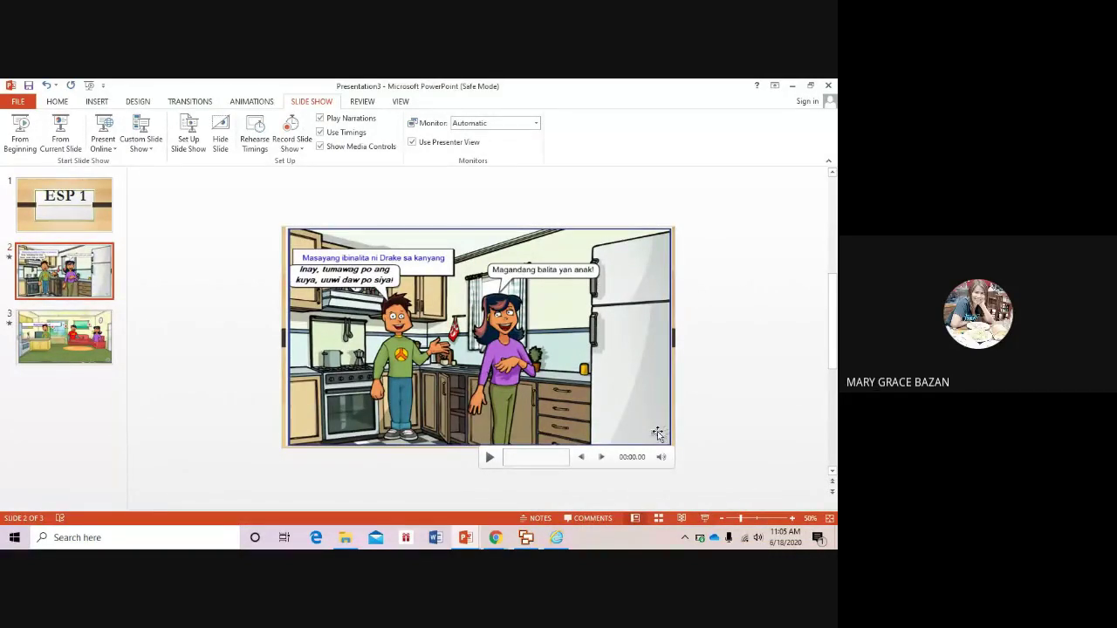
{"action": "left_click", "coordinate": [489, 459]}
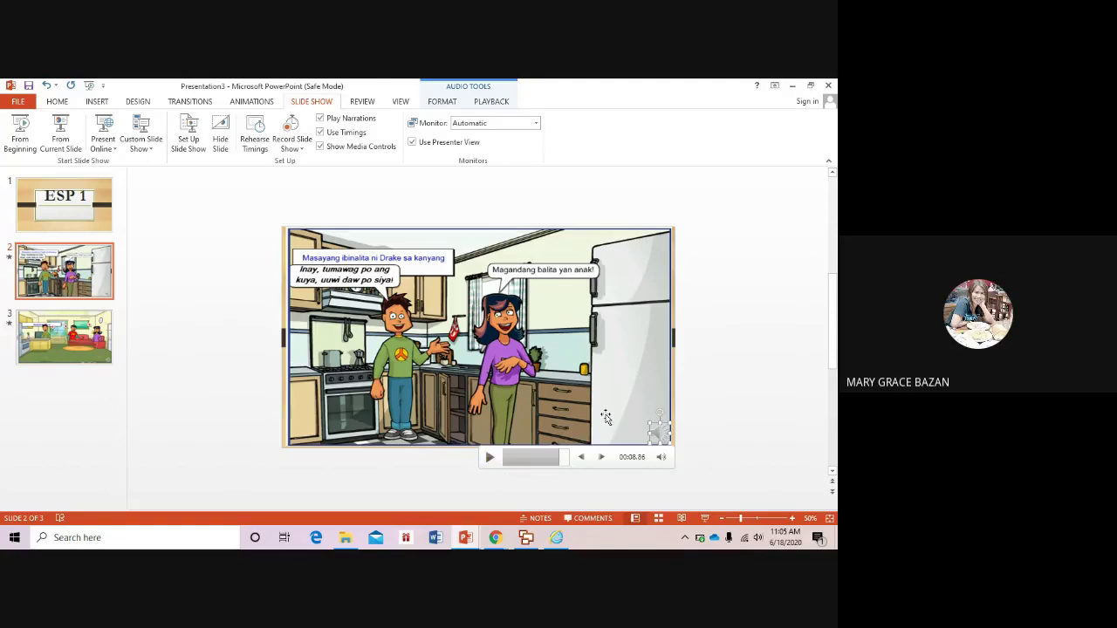
{"action": "left_click", "coordinate": [574, 386]}
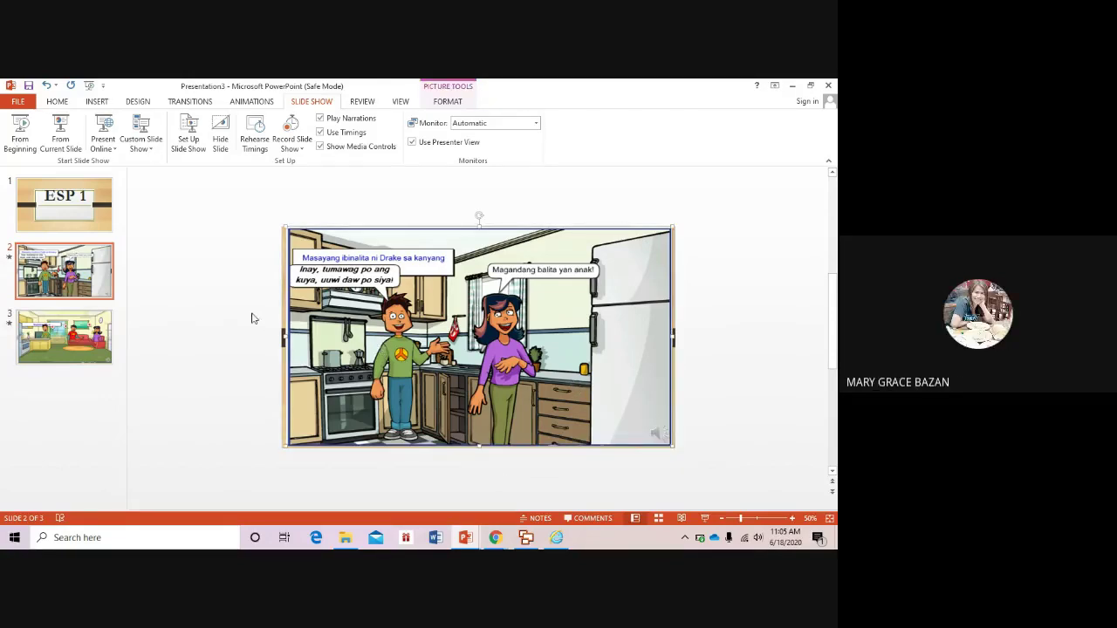
{"action": "left_click", "coordinate": [218, 248]}
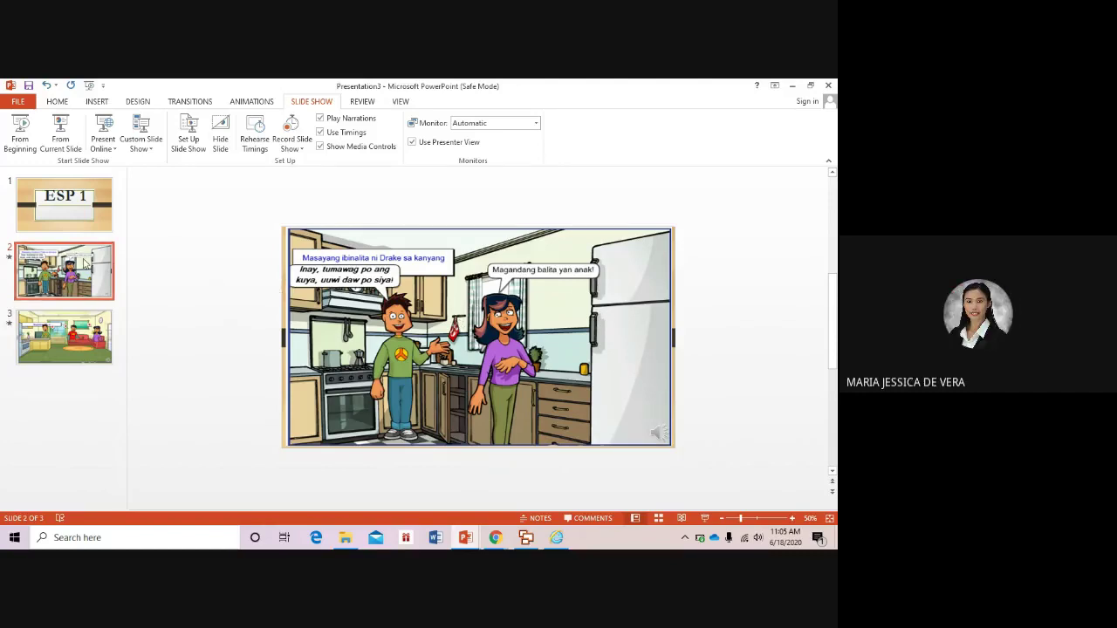
Start a new audio recording for slide 2 and name it DRAKE.
{"action": "left_click", "coordinate": [98, 101]}
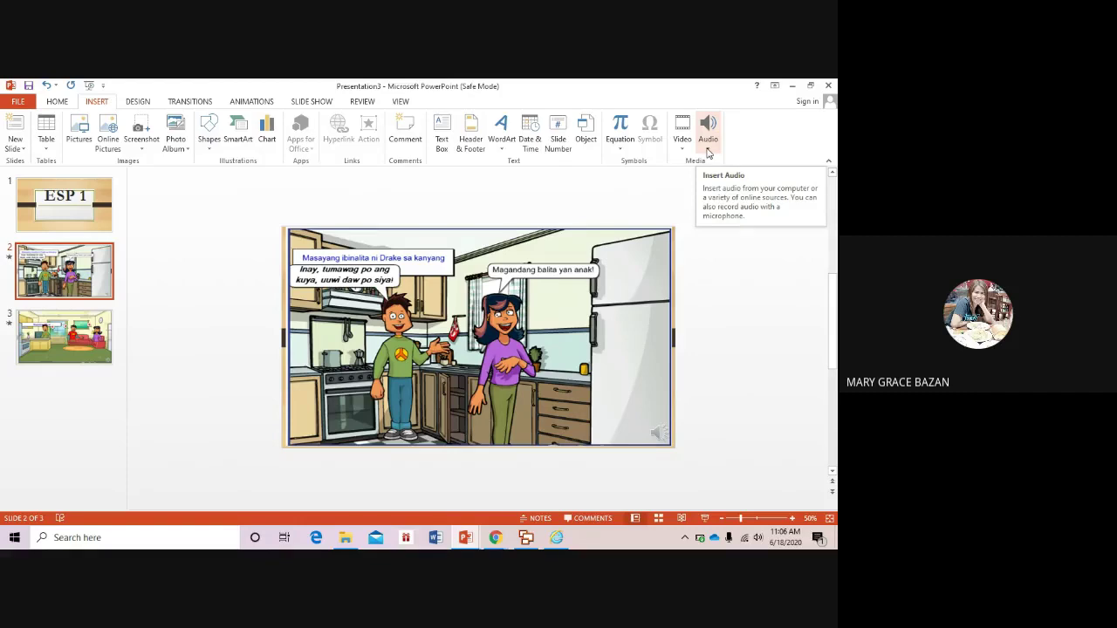
{"action": "left_click", "coordinate": [708, 152]}
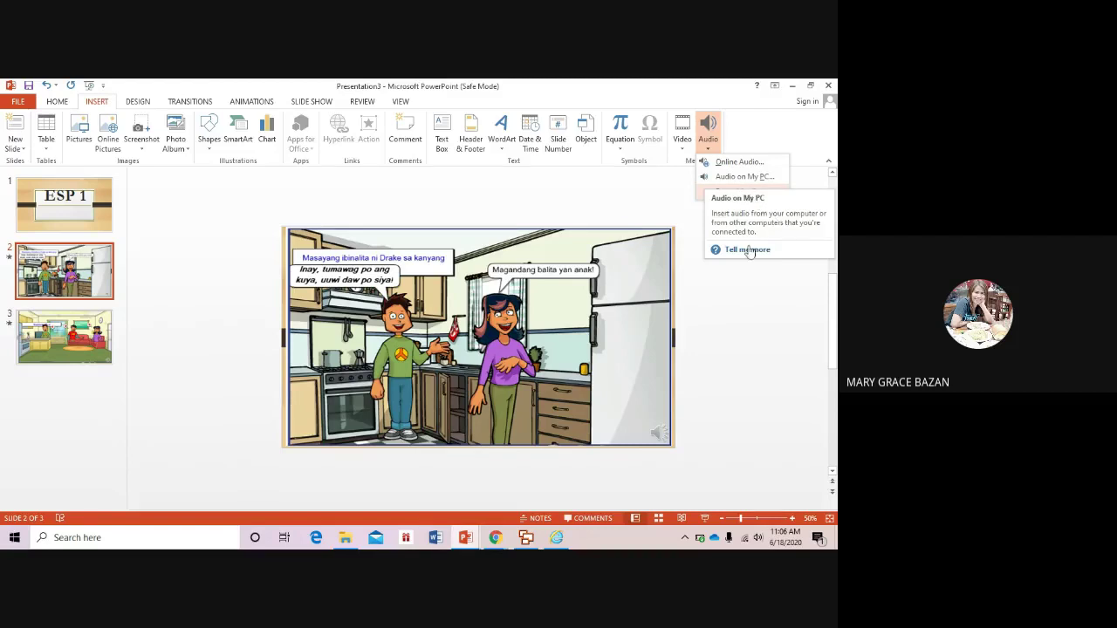
{"action": "left_click", "coordinate": [734, 284]}
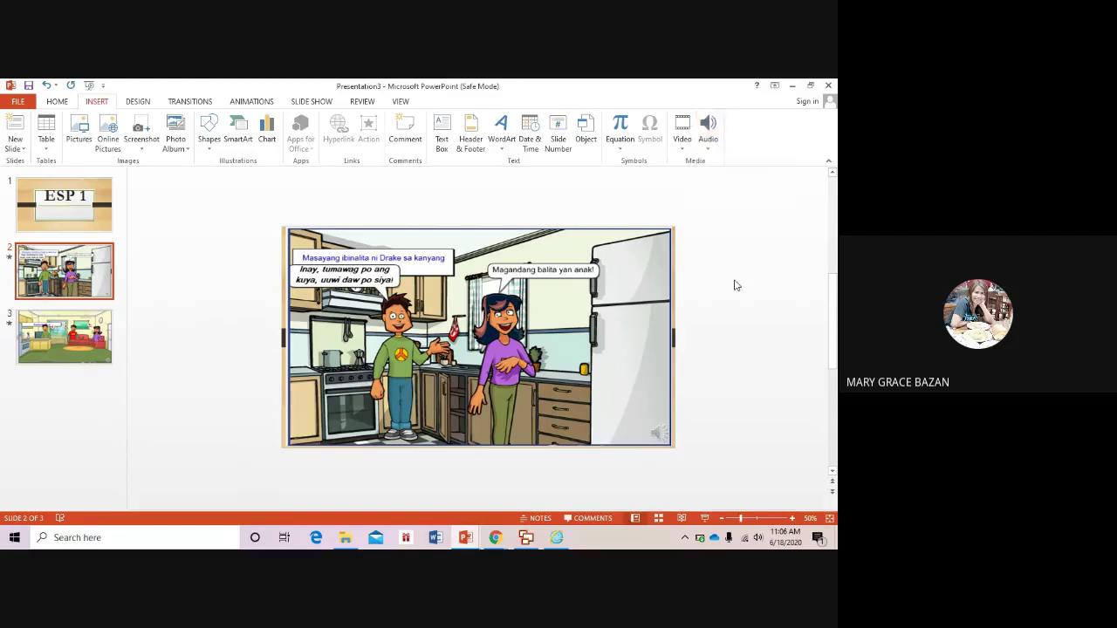
{"action": "left_click", "coordinate": [714, 146]}
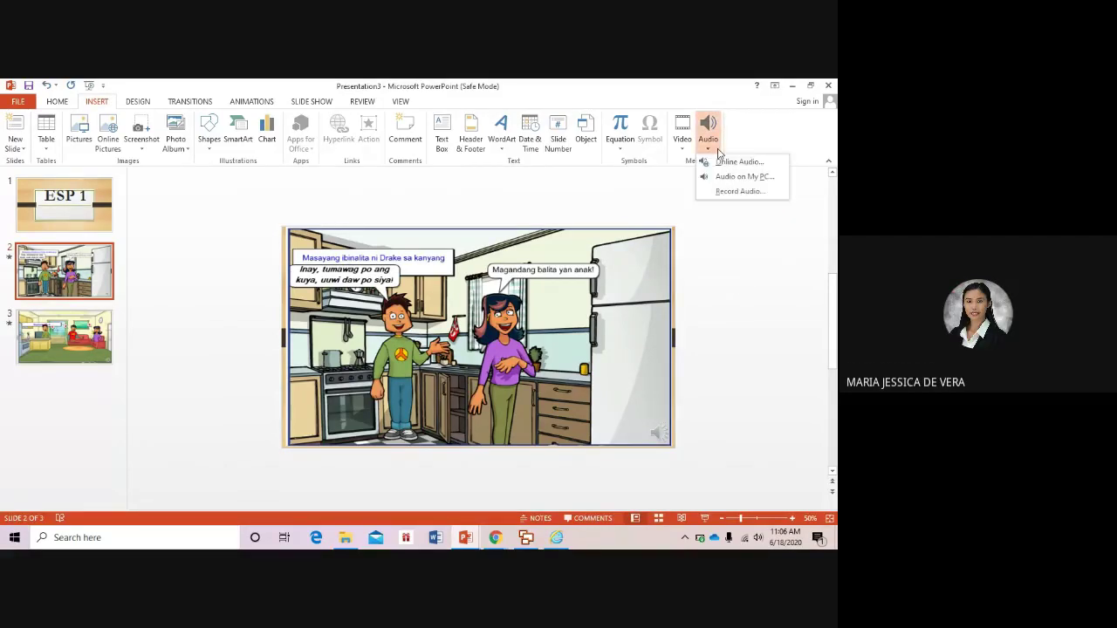
{"action": "left_click", "coordinate": [740, 191]}
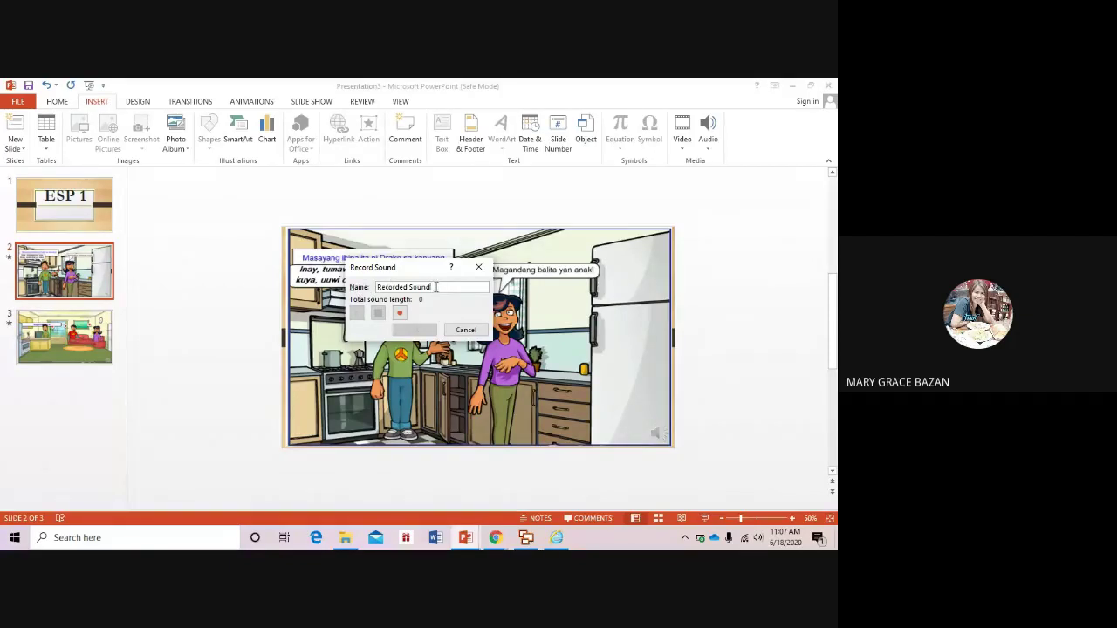
{"action": "left_click_drag", "start_coordinate": [435, 287], "coordinate": [362, 290]}
{"action": "type", "text": "dRAKE"}
{"action": "key", "text": "Home"}
{"action": "key", "text": "Delete"}
{"action": "type", "text": "D"}
Uncover the boy's speech bubble, record his line as the DRAKE clip, play it back, and insert it on the slide.
{"action": "left_click_drag", "start_coordinate": [404, 271], "coordinate": [397, 252]}
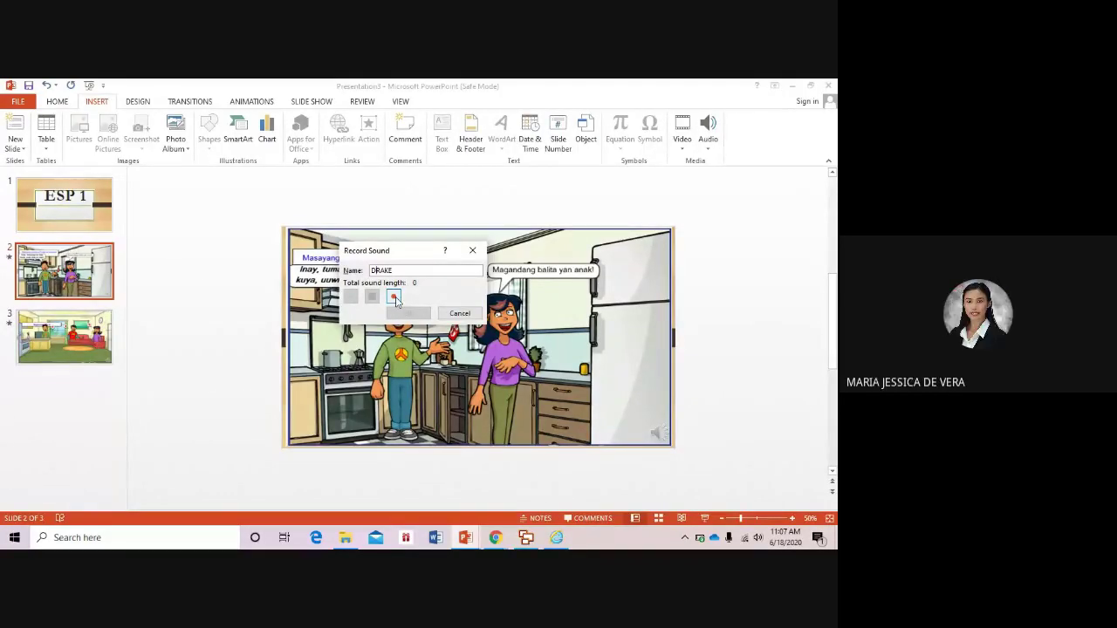
{"action": "left_click_drag", "start_coordinate": [402, 255], "coordinate": [499, 211]}
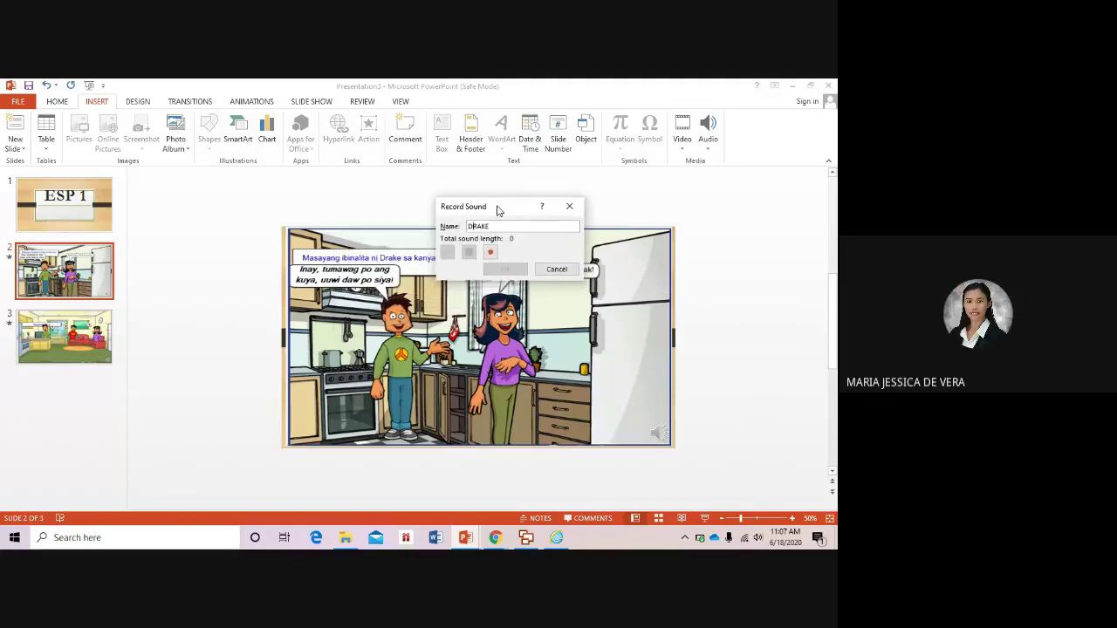
{"action": "left_click", "coordinate": [491, 252]}
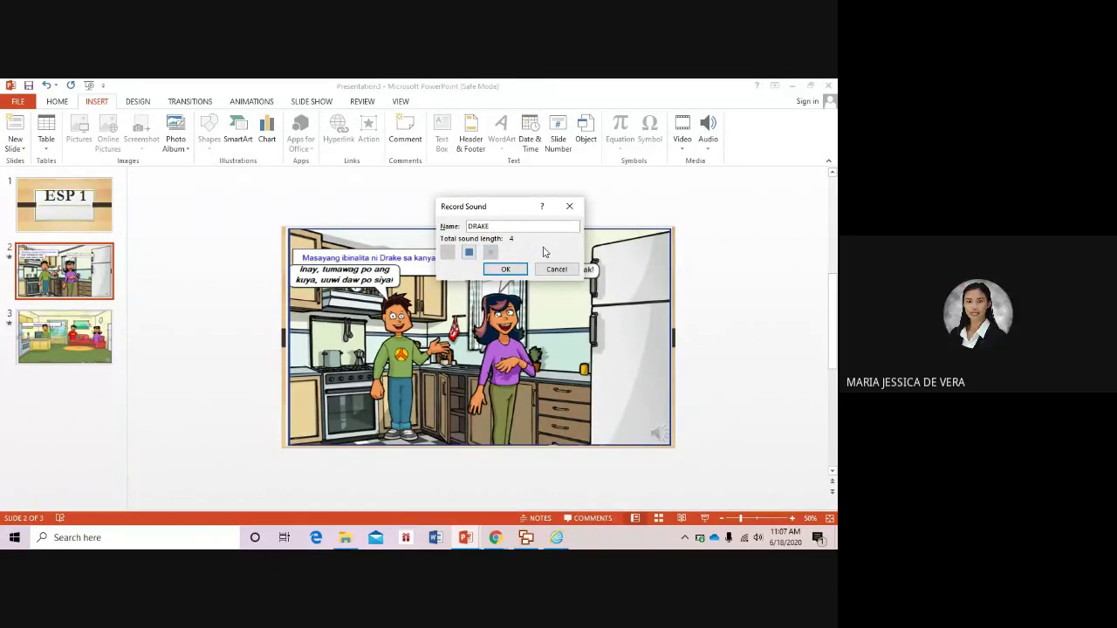
{"action": "left_click", "coordinate": [469, 253]}
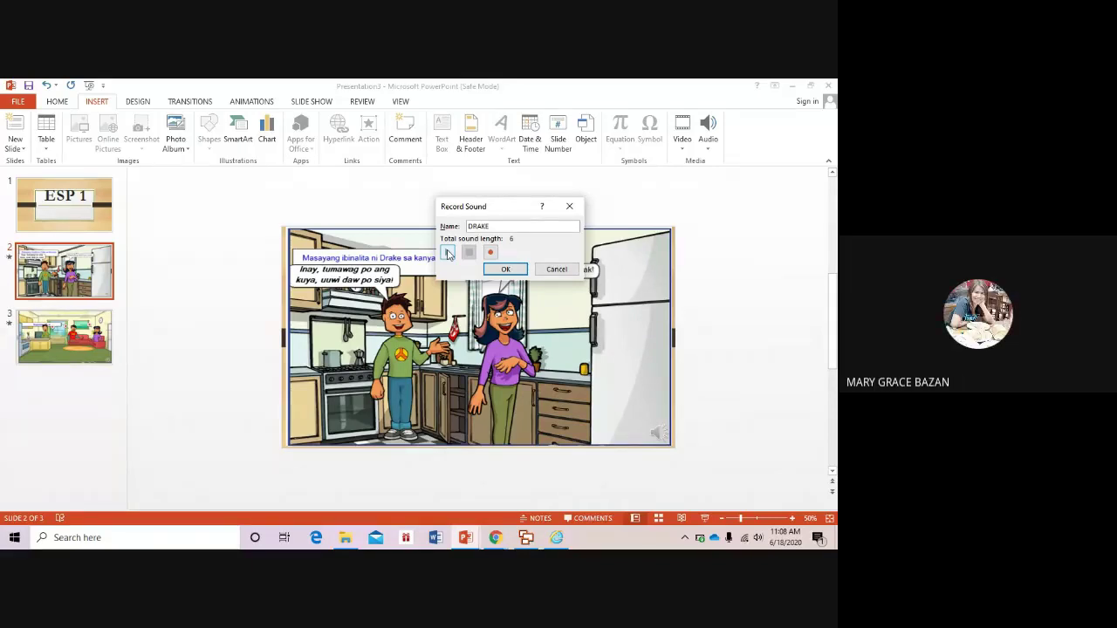
{"action": "left_click", "coordinate": [447, 253]}
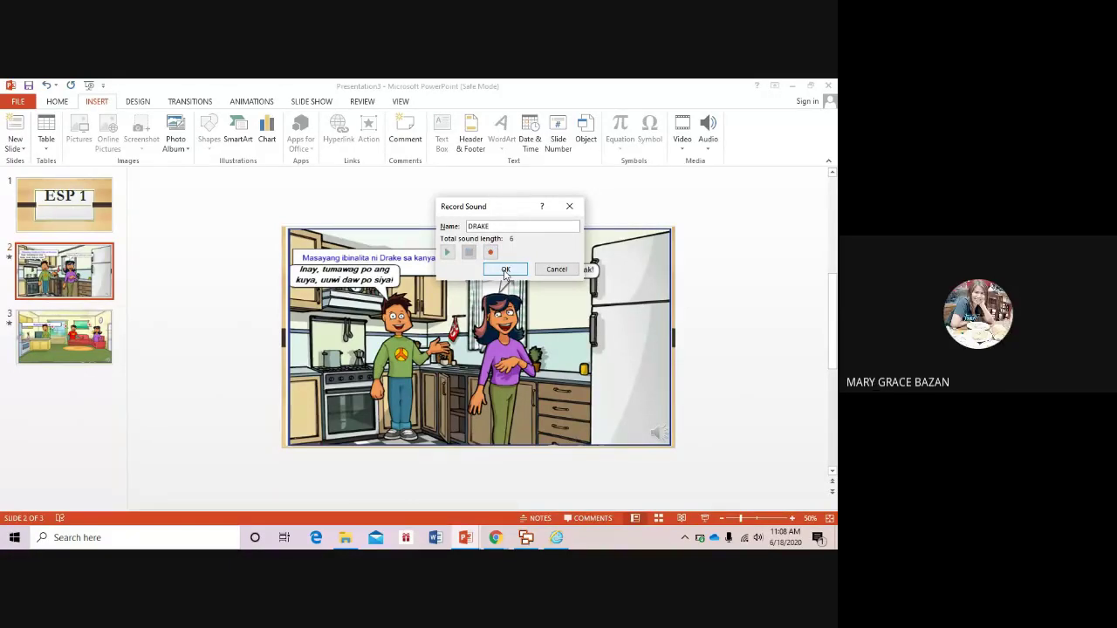
{"action": "left_click", "coordinate": [505, 271]}
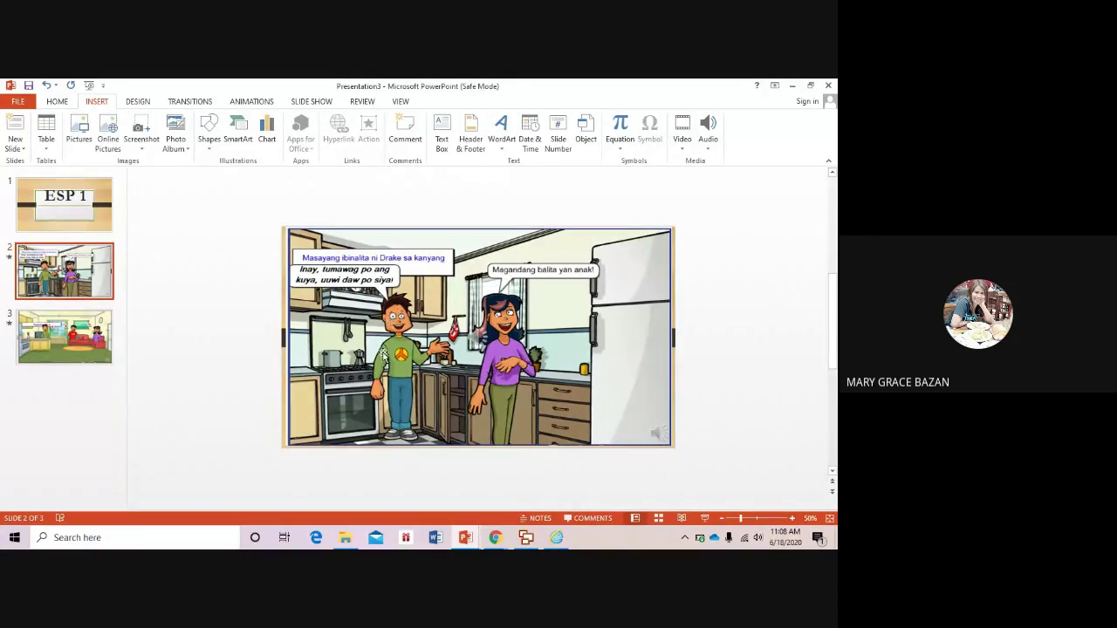
Move the DRAKE audio icon above the stove beside the boy and set its audio style to No Style, dismissing the battery alert.
{"action": "mouse_move", "coordinate": [475, 340]}
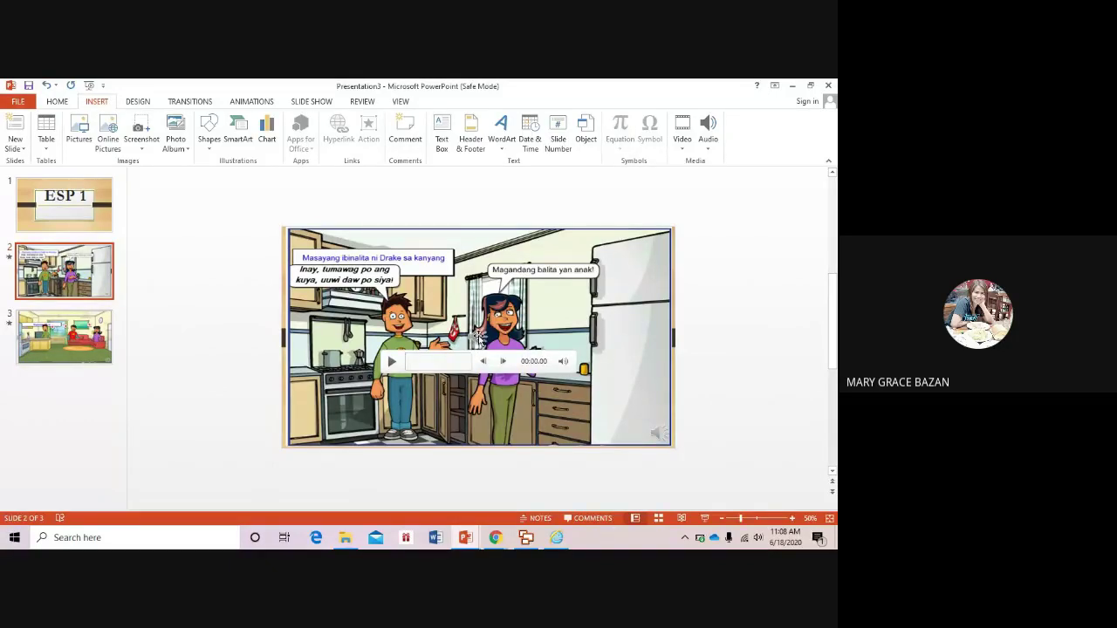
{"action": "left_click", "coordinate": [478, 337]}
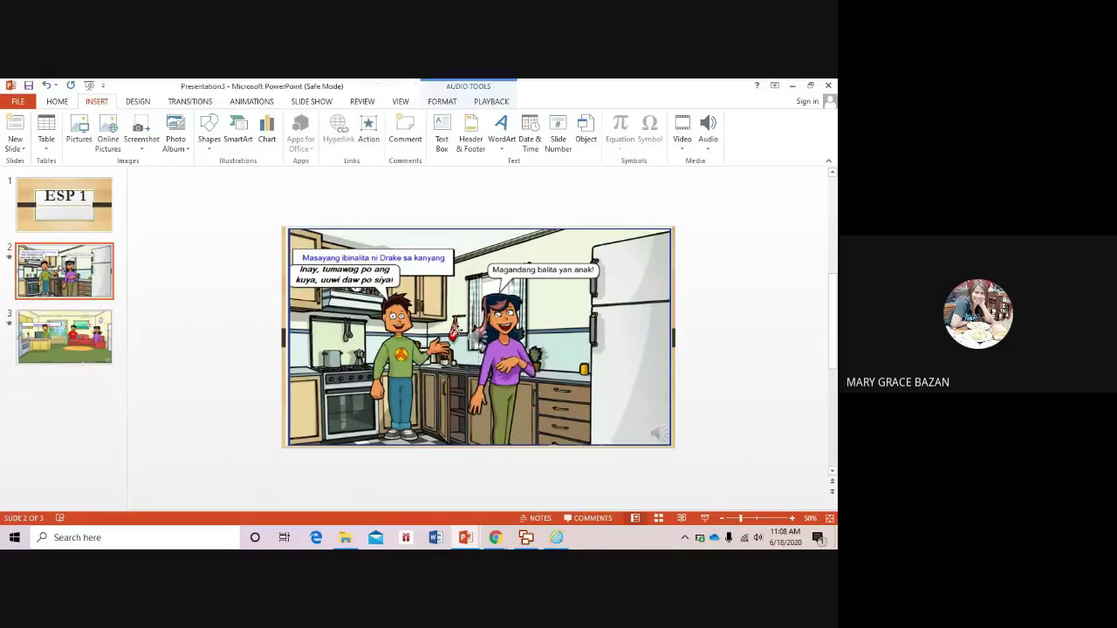
{"action": "double_click", "coordinate": [351, 323]}
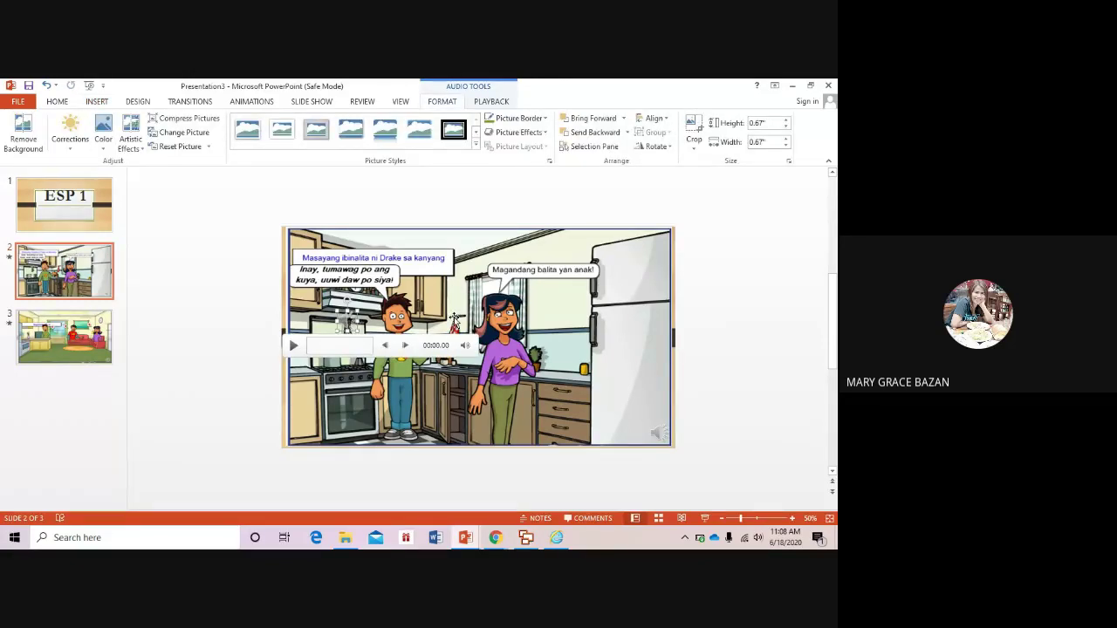
{"action": "left_click", "coordinate": [493, 102]}
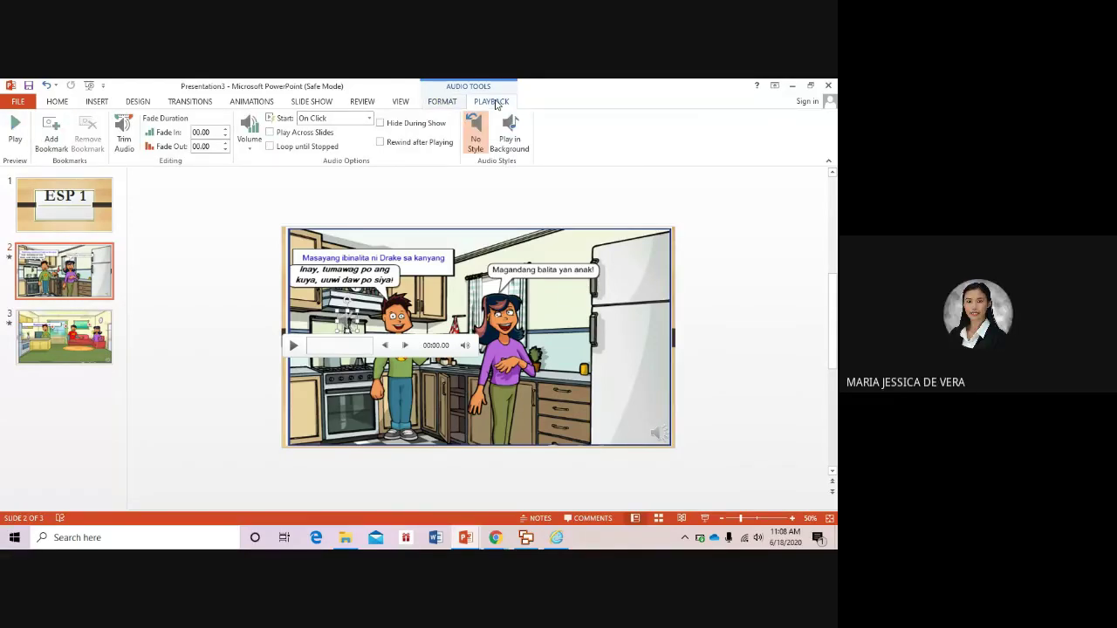
{"action": "left_click", "coordinate": [478, 149]}
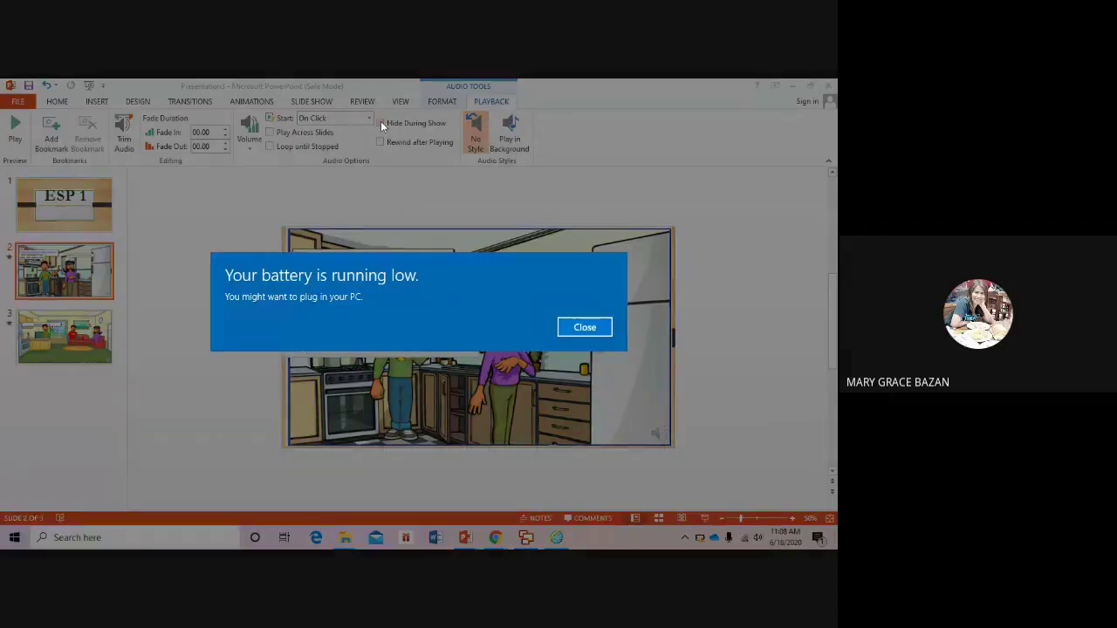
{"action": "left_click", "coordinate": [583, 327]}
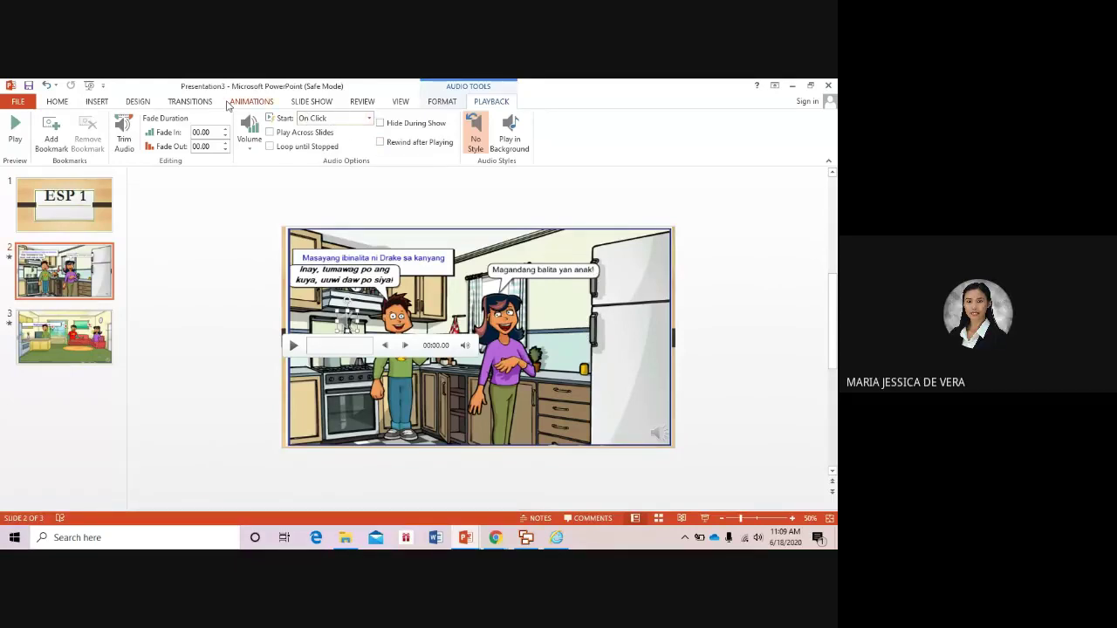
Start another audio recording for slide 2 and name it NANAY.
{"action": "left_click", "coordinate": [97, 102]}
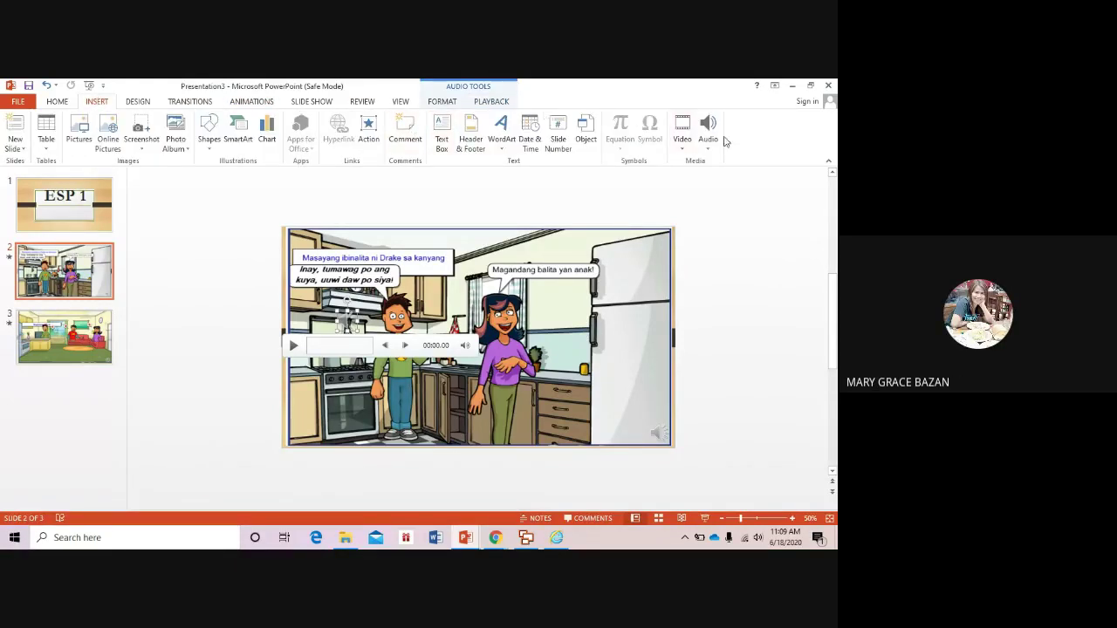
{"action": "left_click", "coordinate": [707, 131]}
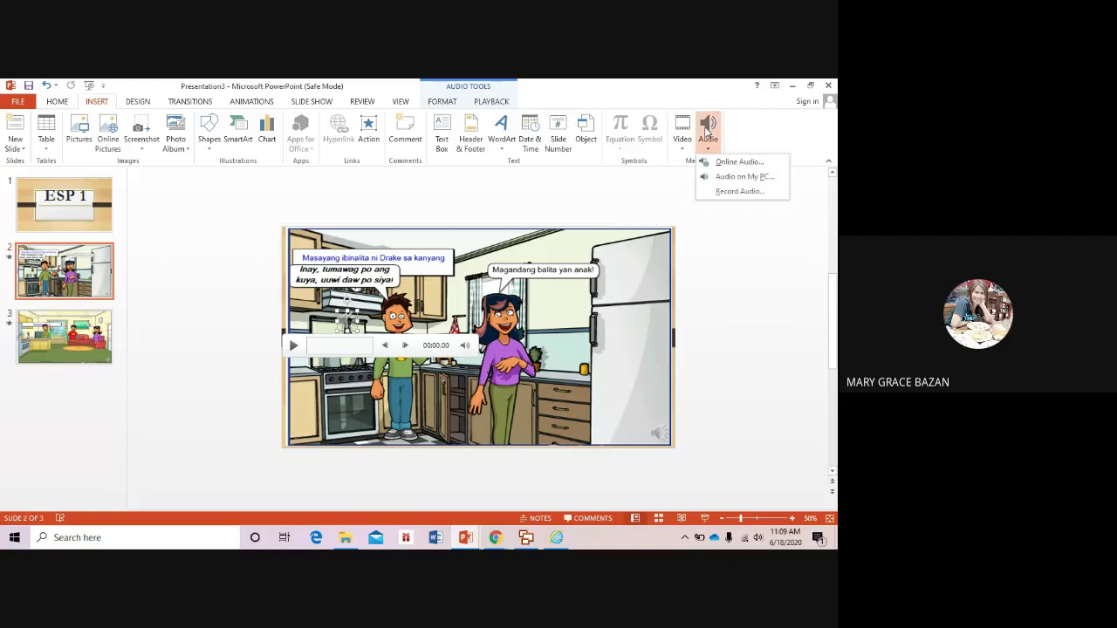
{"action": "left_click", "coordinate": [746, 192]}
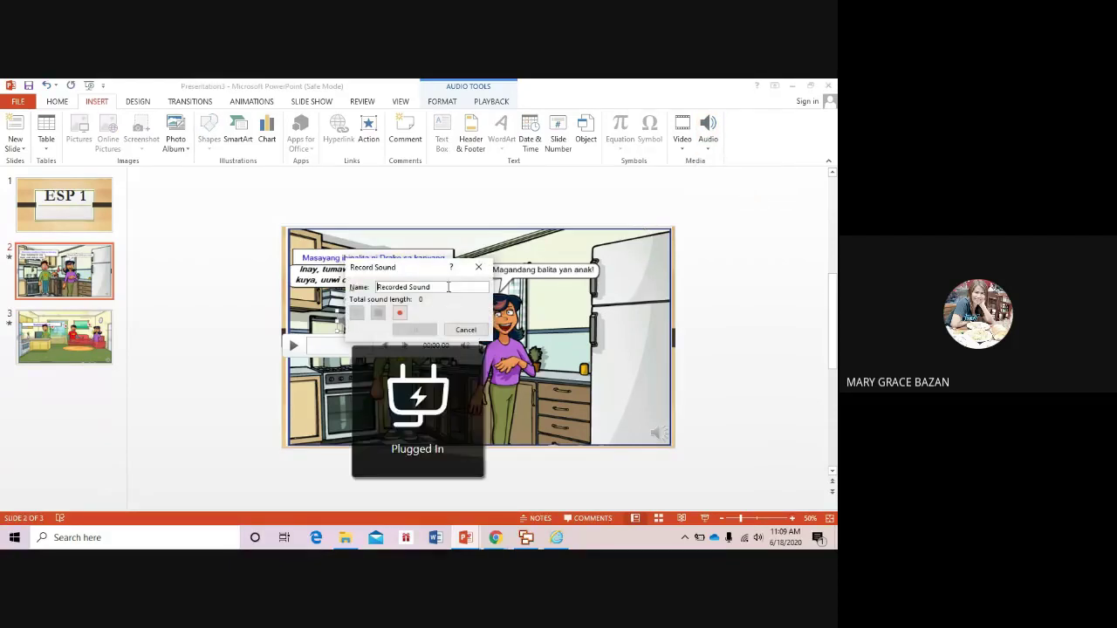
{"action": "left_click_drag", "start_coordinate": [449, 289], "coordinate": [376, 287]}
{"action": "key", "text": "BackSpace"}
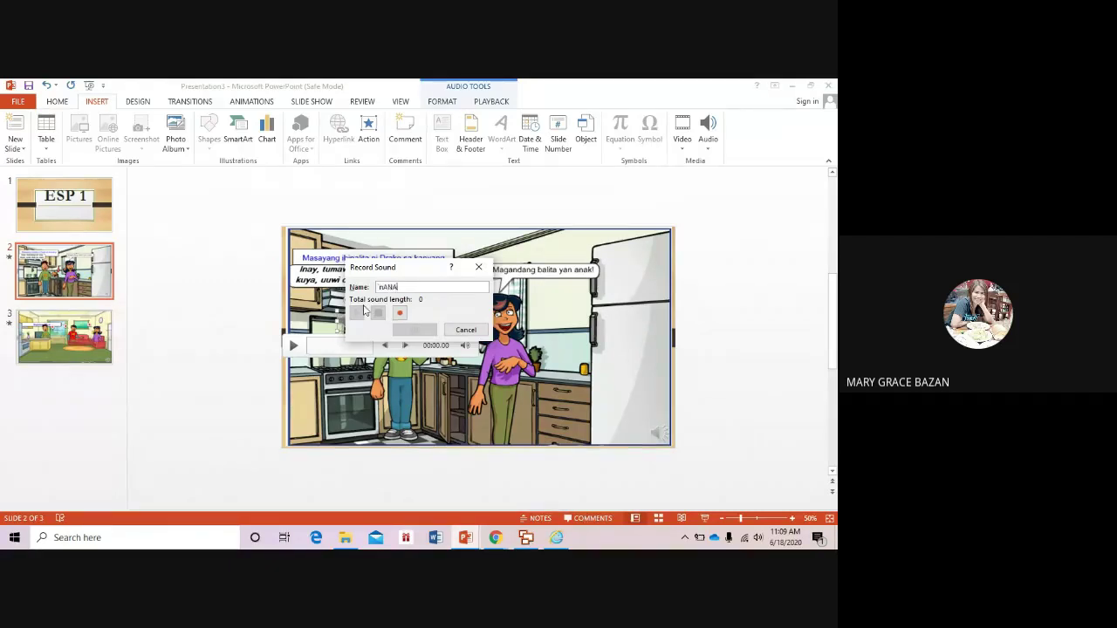
{"action": "type", "text": "nAN"}
{"action": "key", "text": "BackSpace"}
{"action": "key", "text": "BackSpace"}
{"action": "key", "text": "BackSpace"}
{"action": "type", "text": "NANA"}
Record the mother's line as the NANAY clip and insert it on slide 2.
{"action": "left_click", "coordinate": [399, 316]}
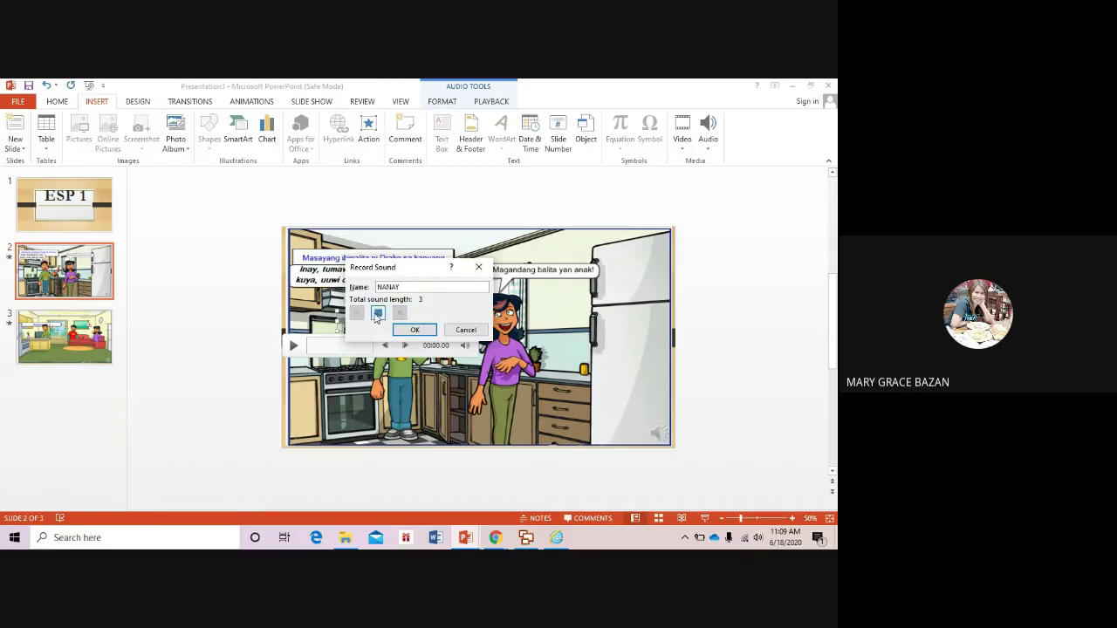
{"action": "left_click", "coordinate": [377, 314]}
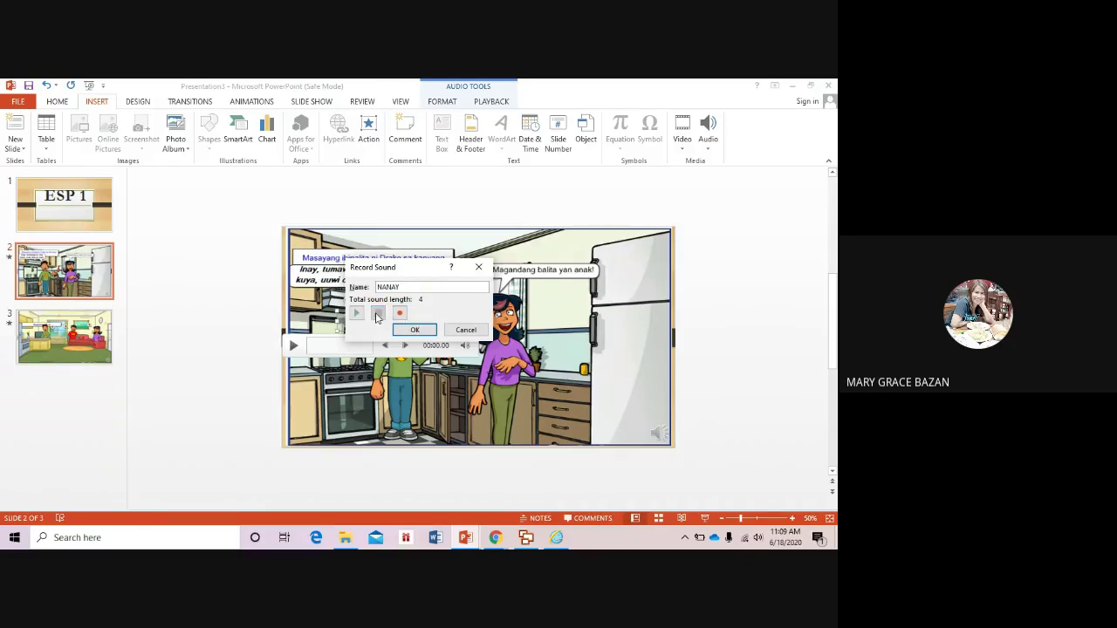
{"action": "left_click", "coordinate": [420, 330]}
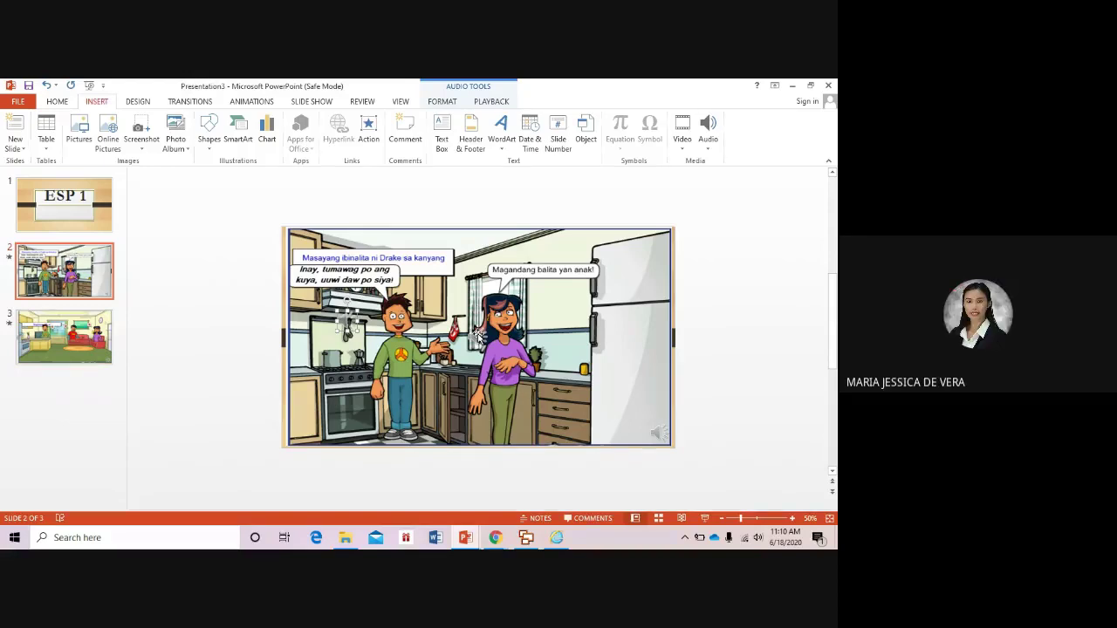
Set the NANAY audio icon to hide during the show and delete the earlier narration icon in the slide's bottom-right corner.
{"action": "left_click", "coordinate": [478, 334]}
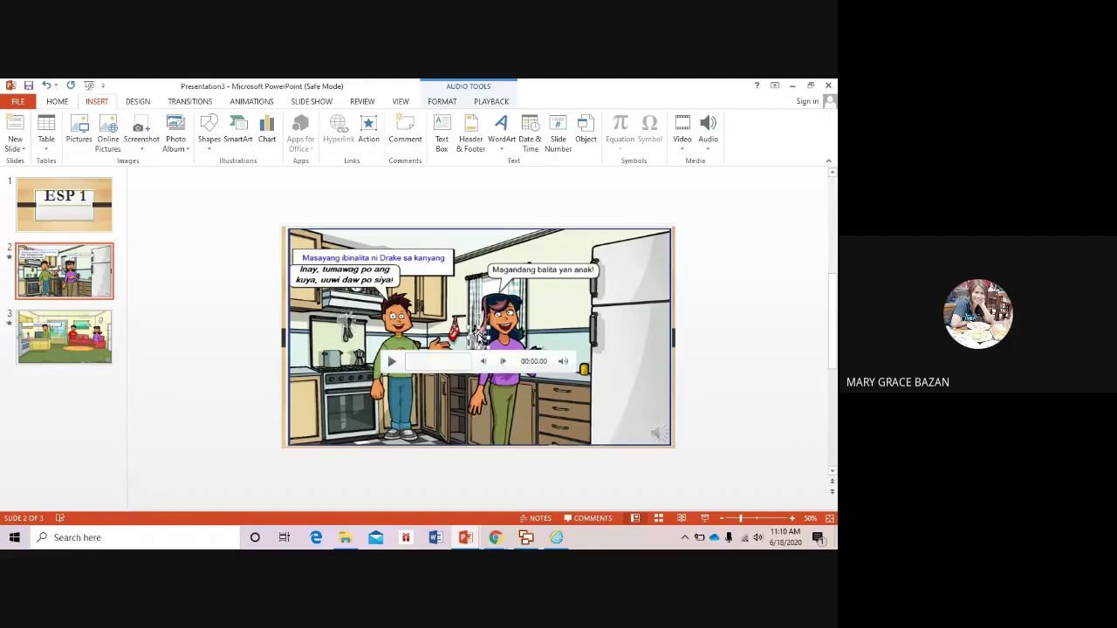
{"action": "left_click", "coordinate": [492, 101]}
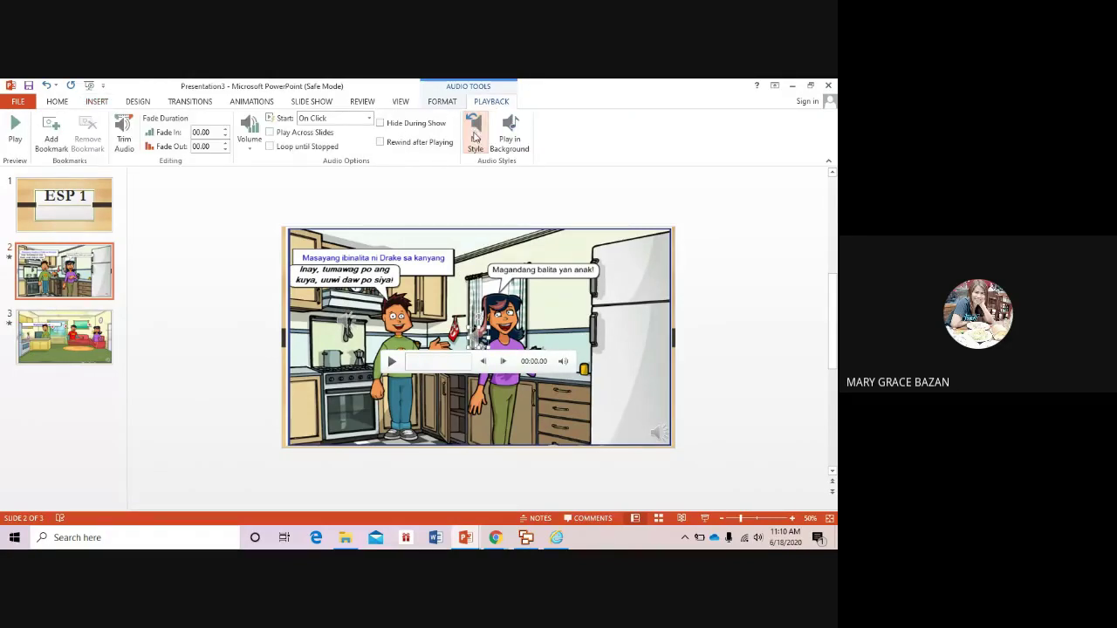
{"action": "left_click", "coordinate": [381, 124]}
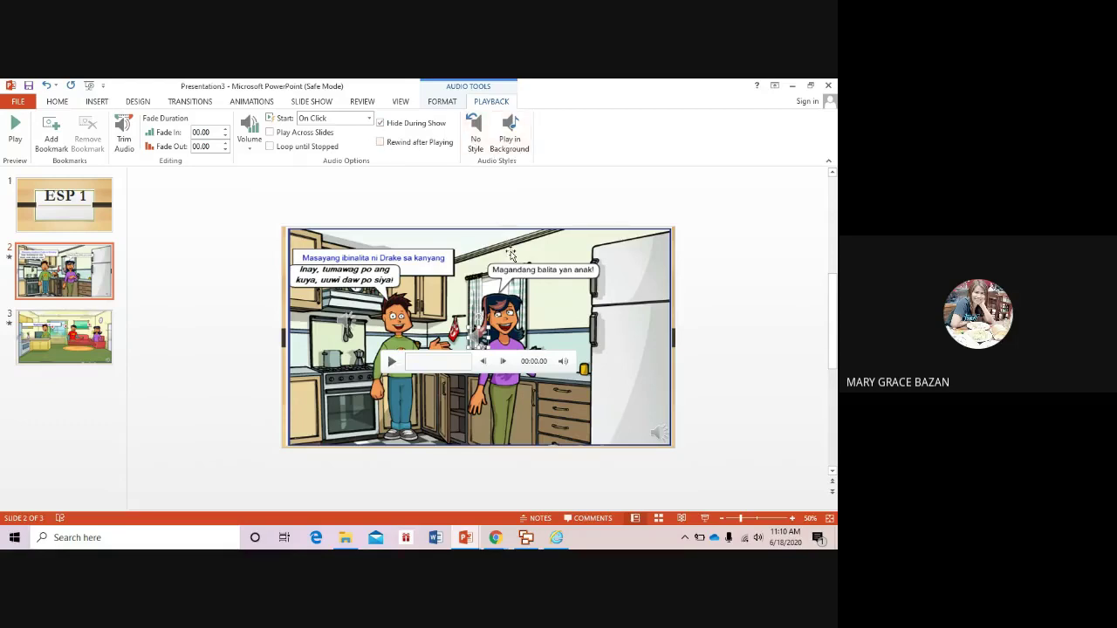
{"action": "left_click_drag", "start_coordinate": [656, 428], "coordinate": [657, 428]}
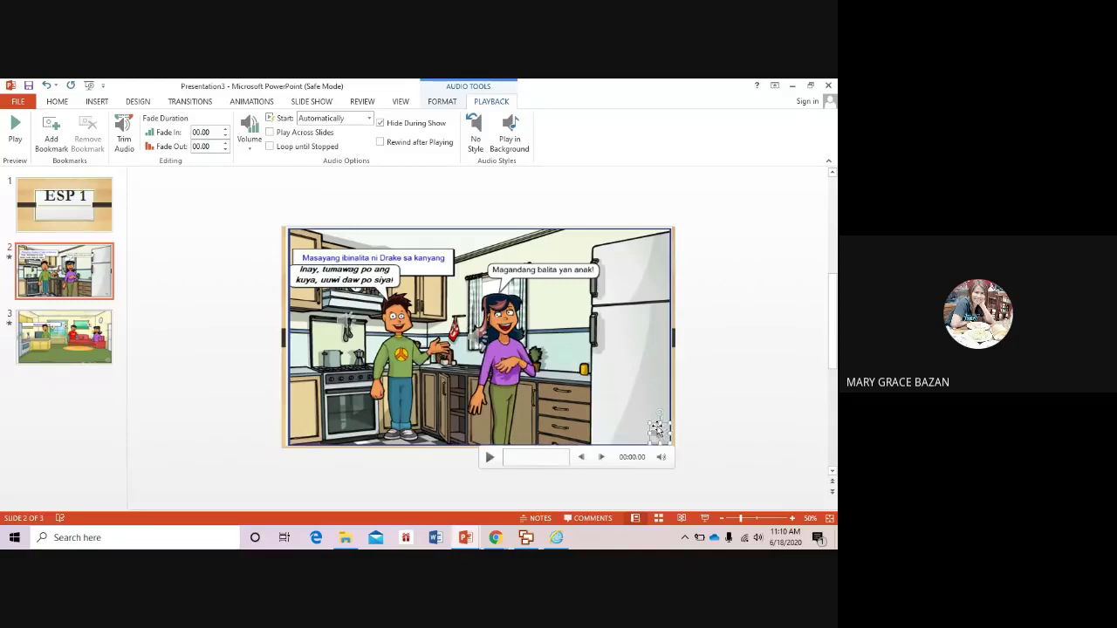
{"action": "key", "text": "Escape"}
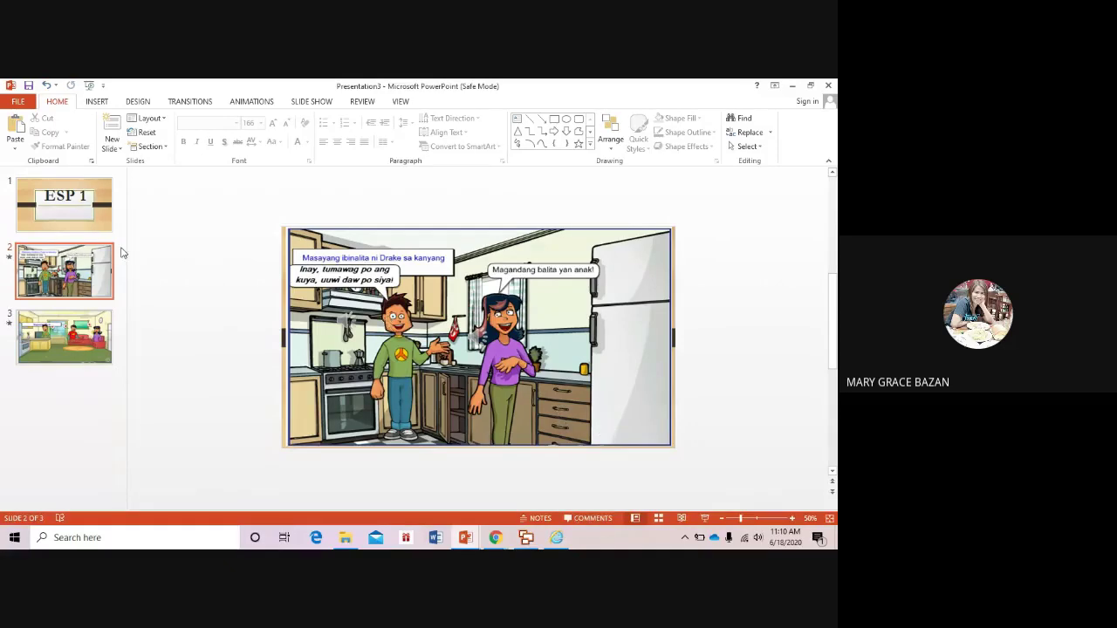
Run the slide show, play the DRAKE clip on slide 2, and exit the show at its end.
{"action": "key", "text": "F5"}
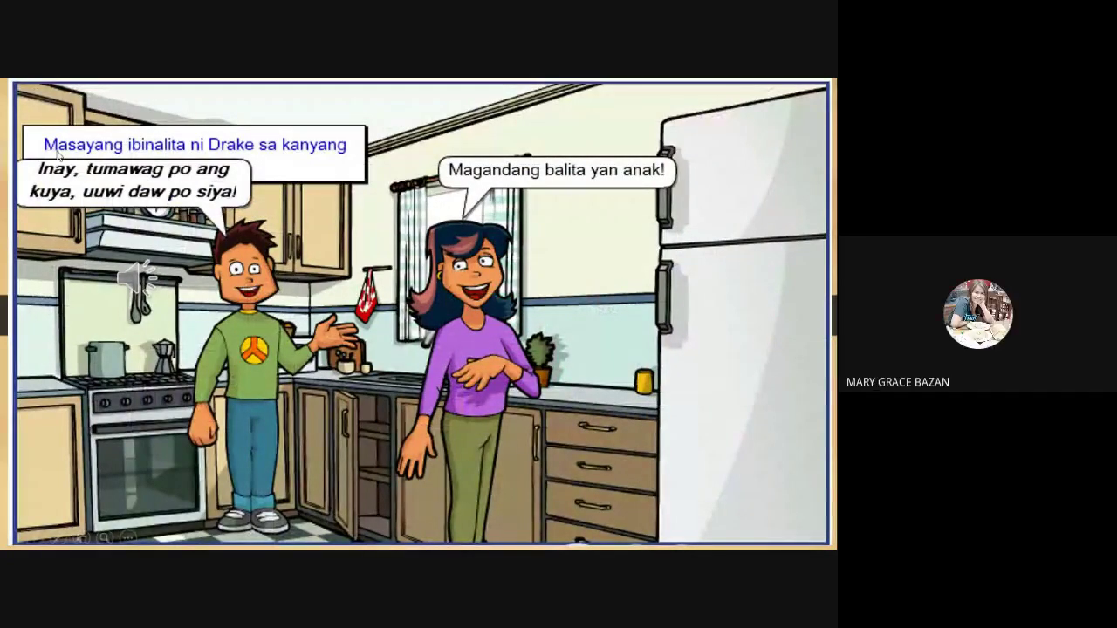
{"action": "mouse_move", "coordinate": [144, 279]}
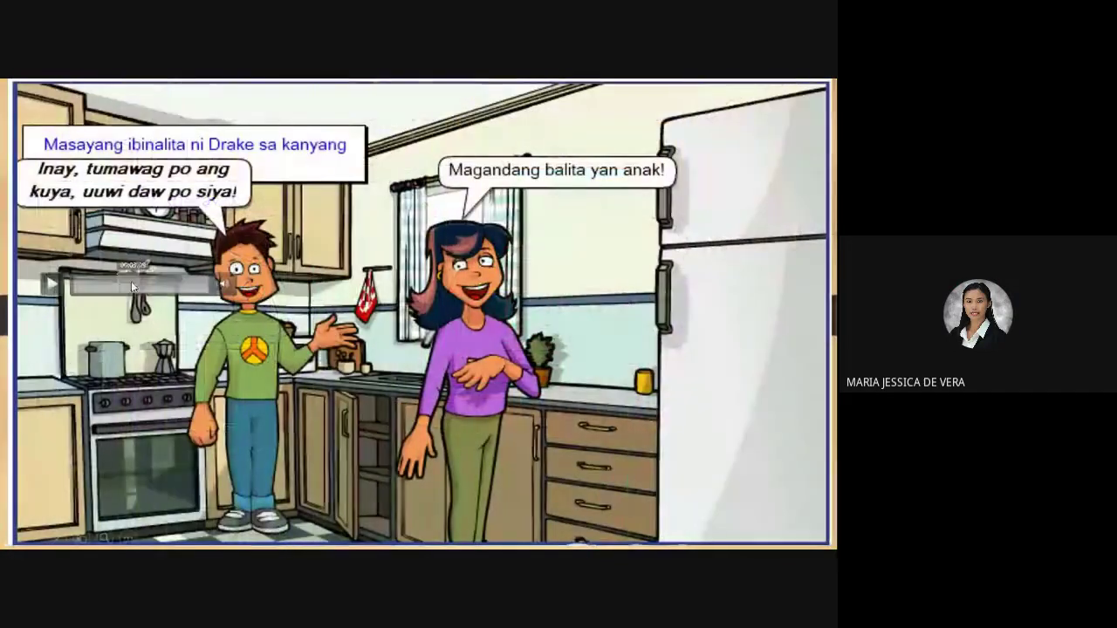
{"action": "left_click", "coordinate": [50, 286]}
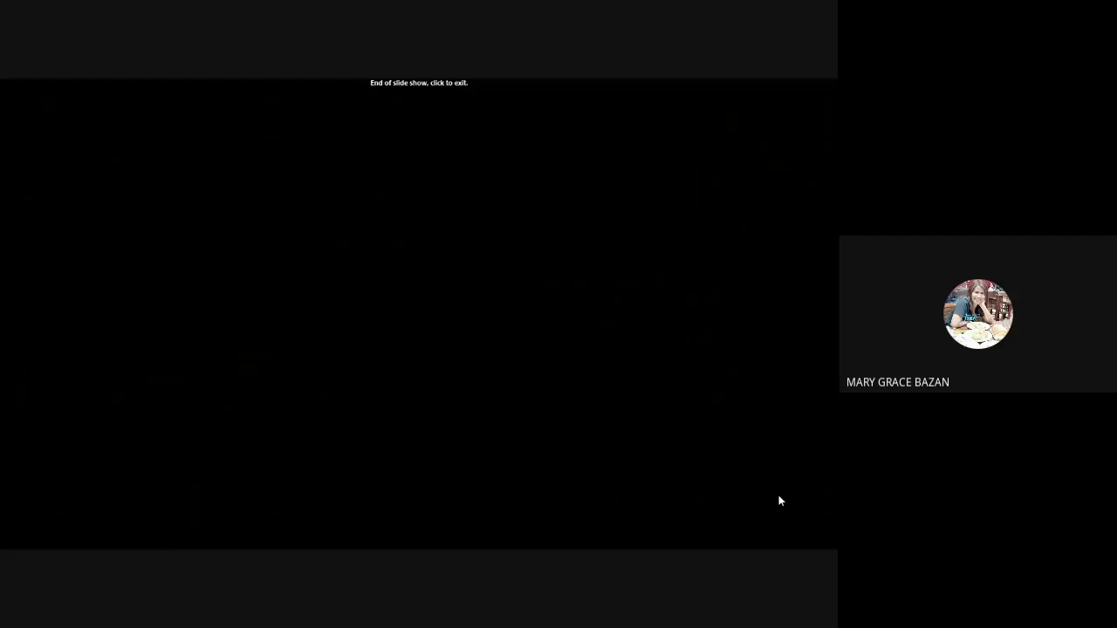
{"action": "left_click", "coordinate": [779, 500]}
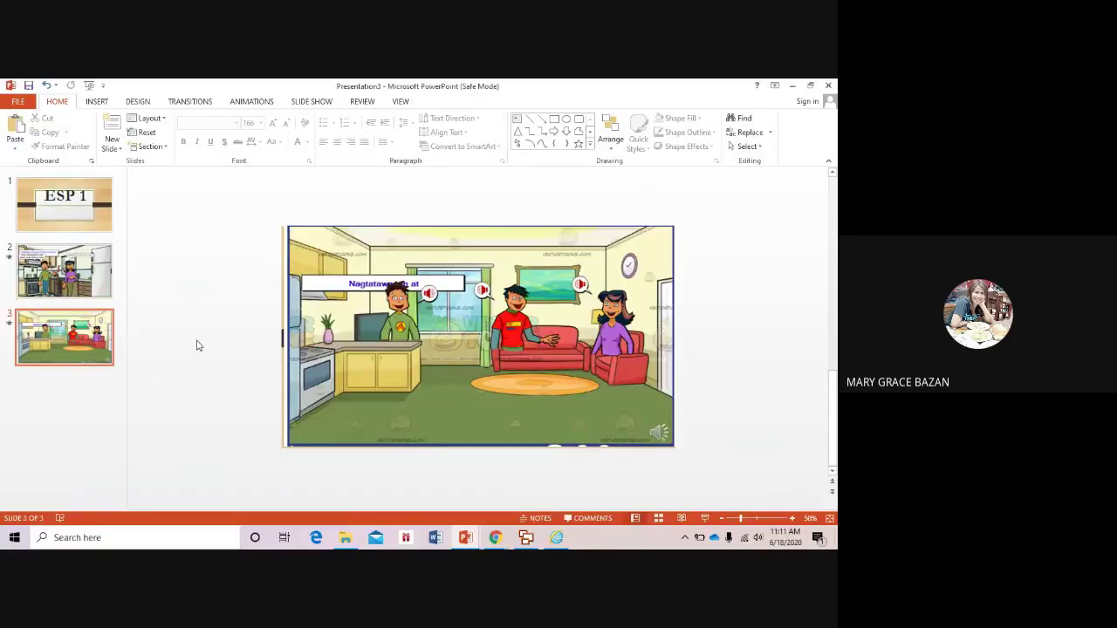
Shift the living-room picture on slide 3 slightly up and to the left.
{"action": "left_click", "coordinate": [339, 279]}
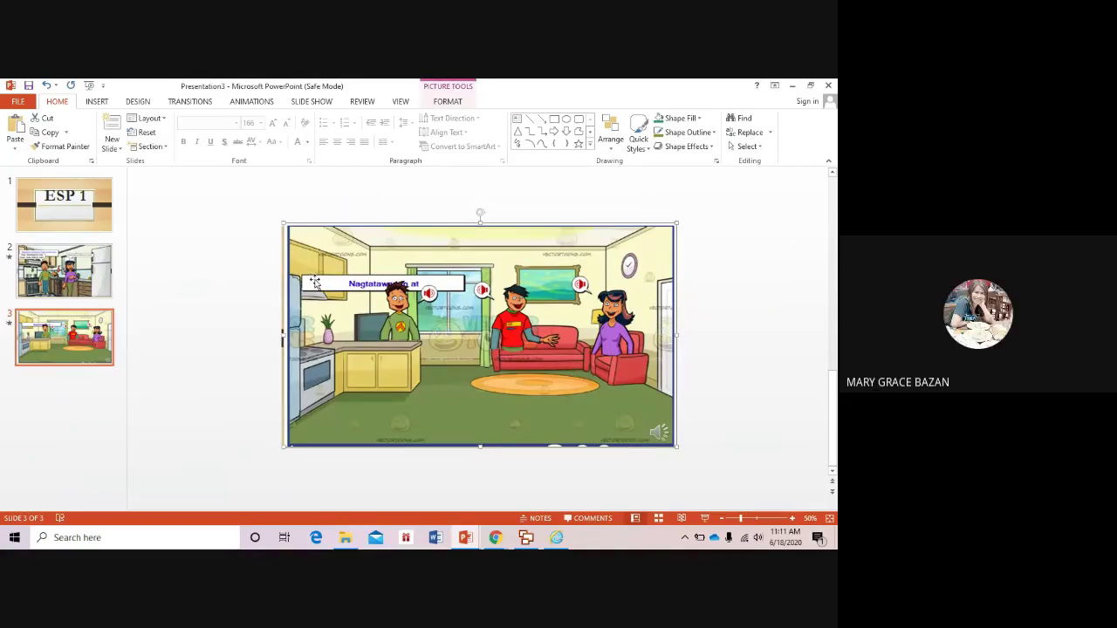
{"action": "left_click_drag", "start_coordinate": [314, 279], "coordinate": [311, 277]}
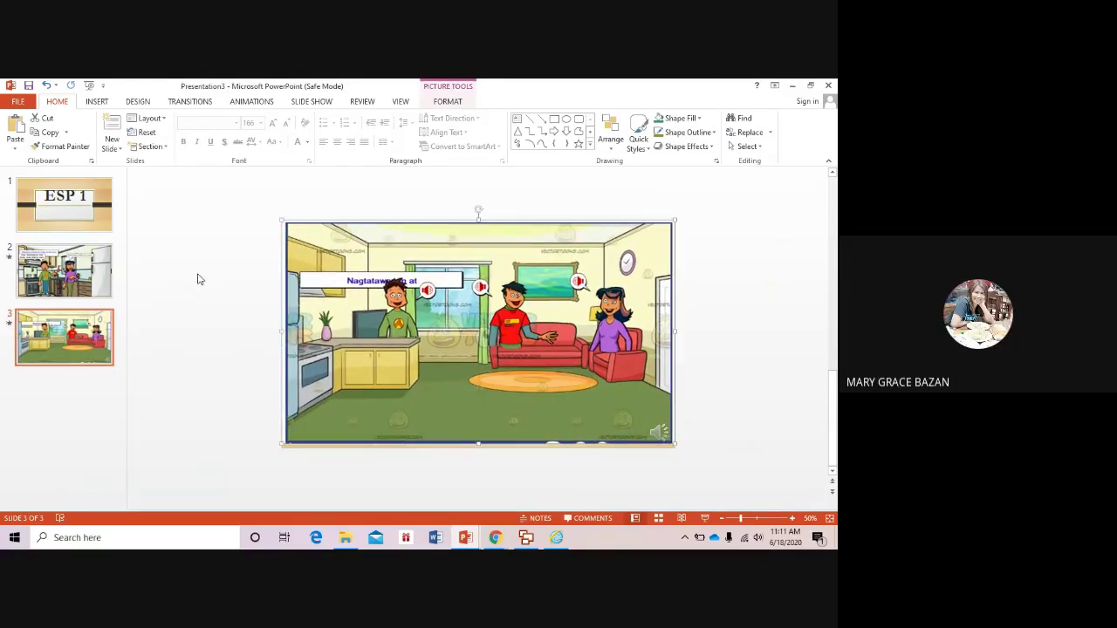
Check the playback options of the narration audio on slide 3.
{"action": "left_click", "coordinate": [661, 435]}
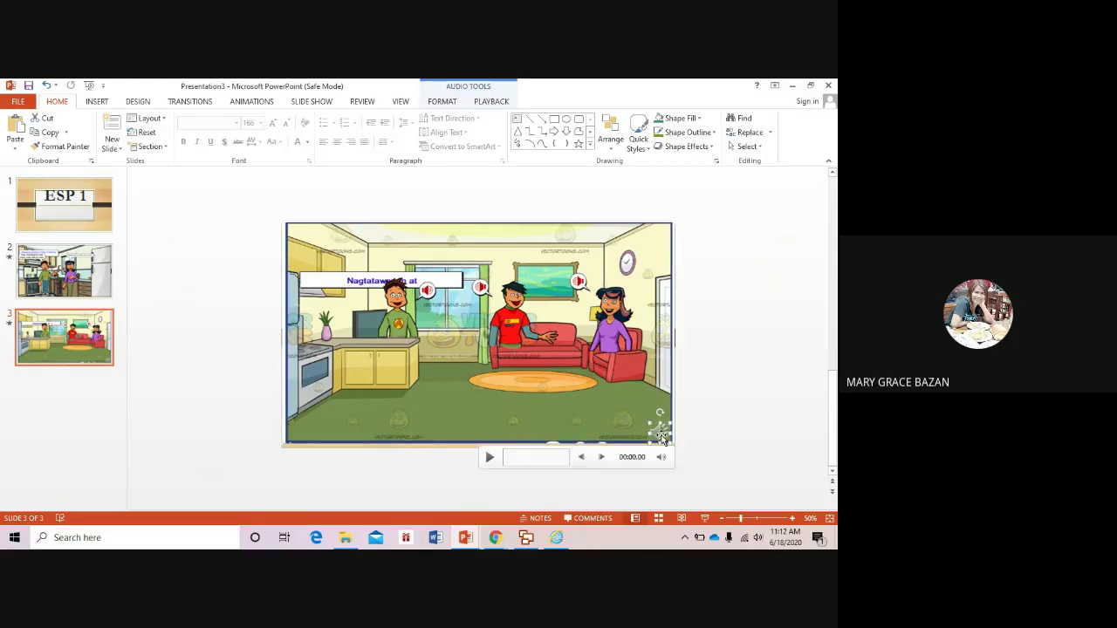
{"action": "left_click", "coordinate": [491, 101]}
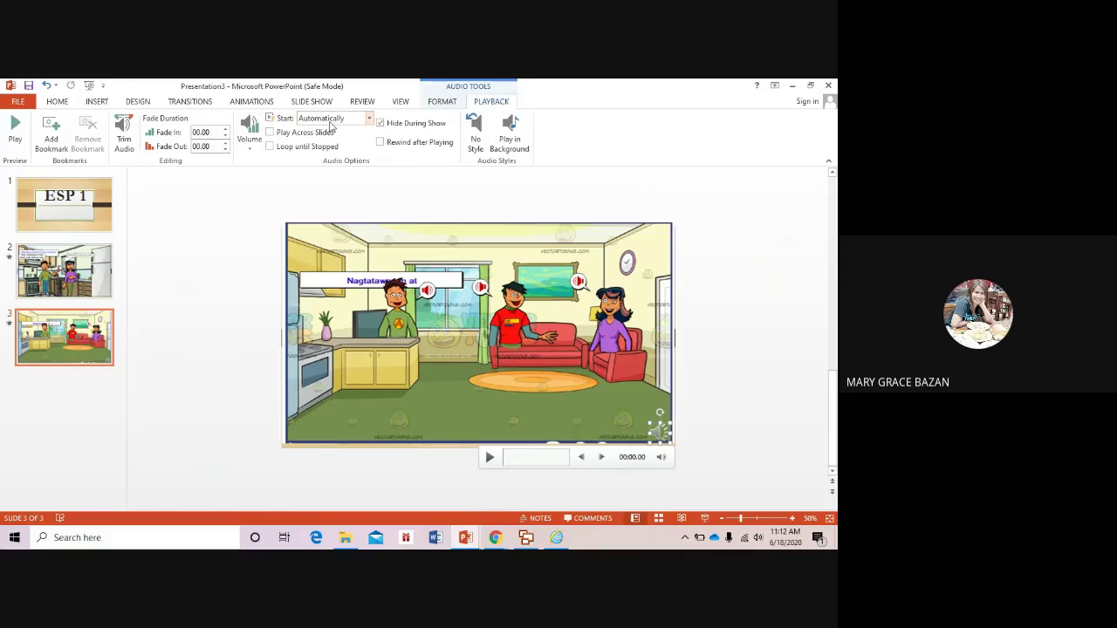
Delete the DRAKE and NANAY audio clips from slide 2.
{"action": "left_click", "coordinate": [82, 272]}
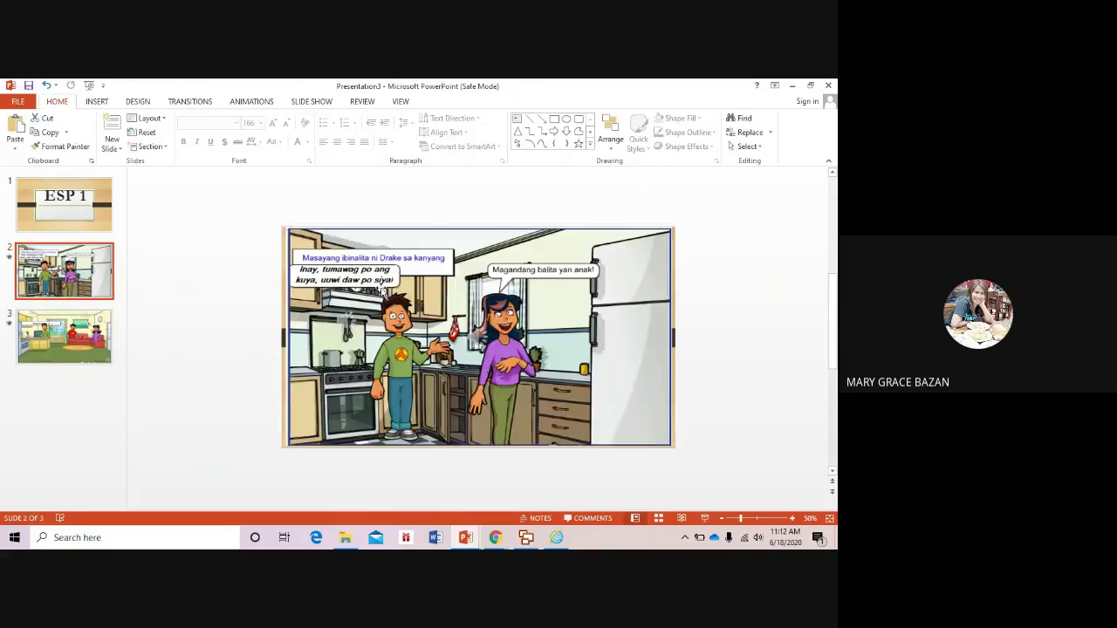
{"action": "left_click", "coordinate": [347, 326]}
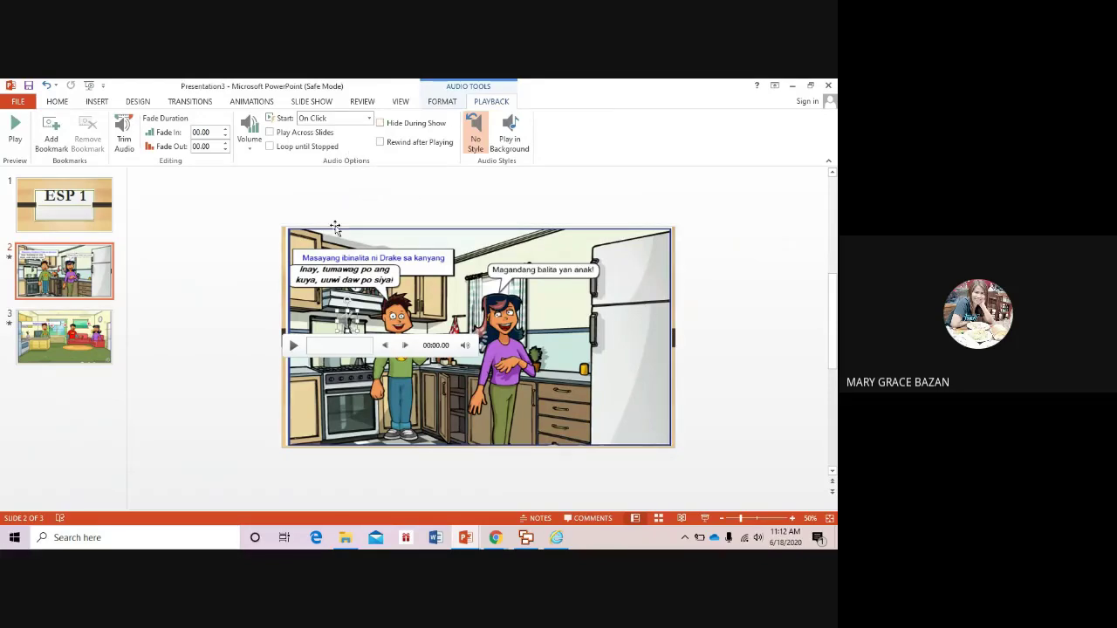
{"action": "left_click", "coordinate": [514, 318]}
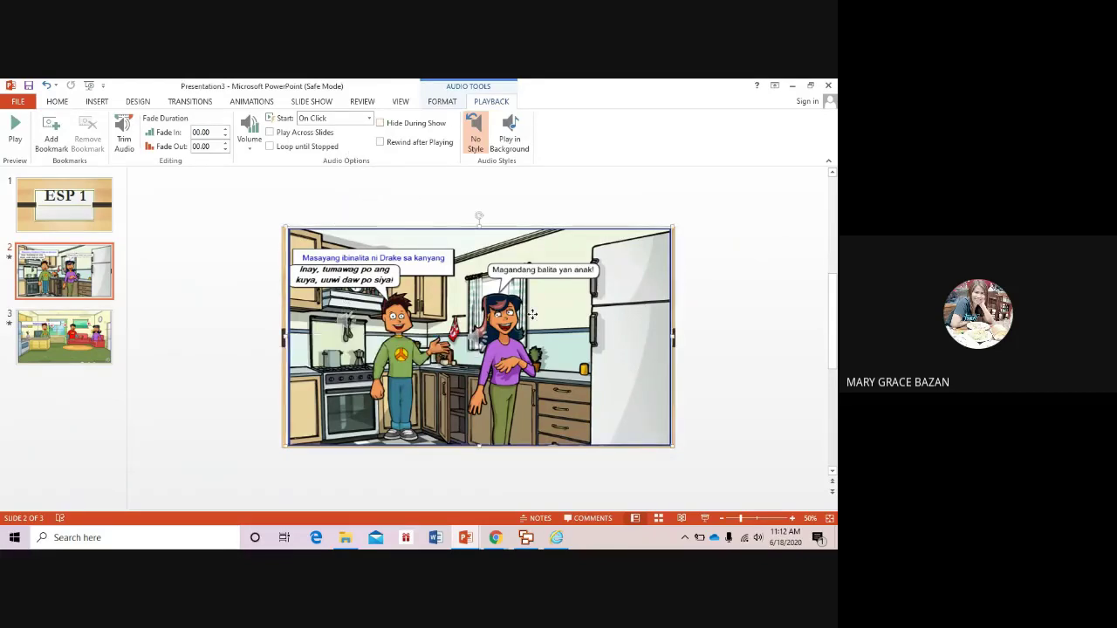
{"action": "left_click", "coordinate": [478, 340]}
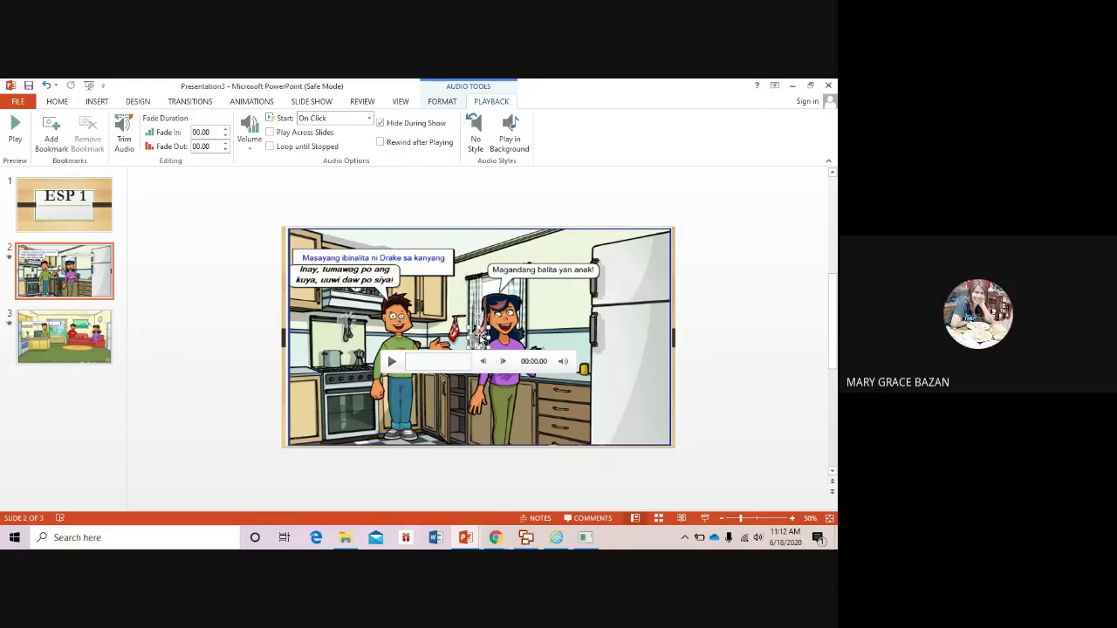
{"action": "left_click_drag", "start_coordinate": [478, 336], "coordinate": [74, 277]}
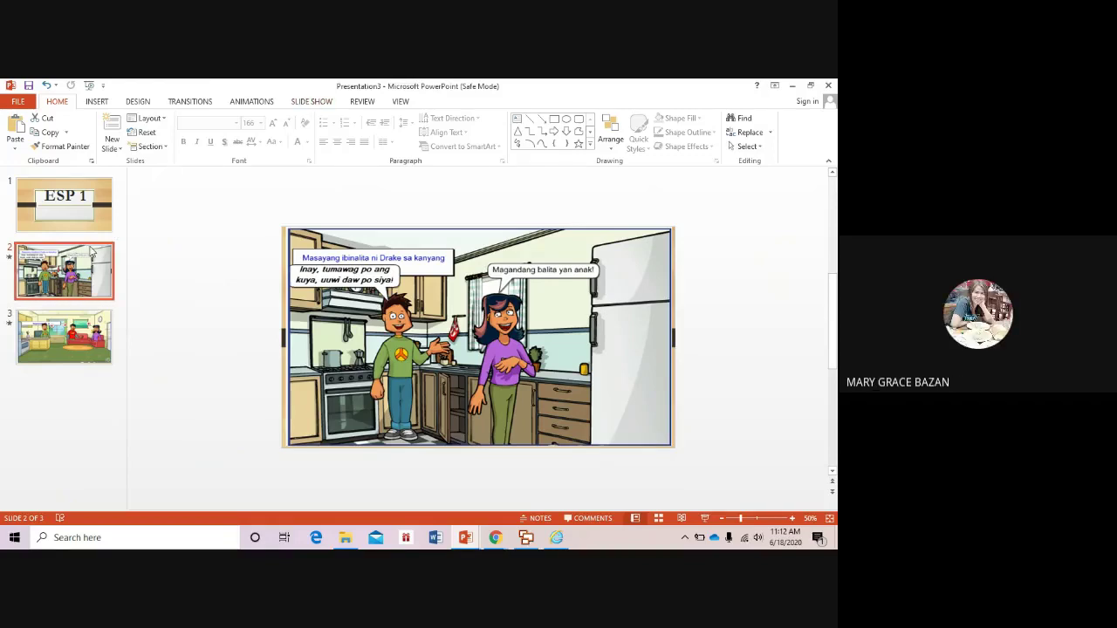
Record slide 2 from the current slide with timings and narration, and end the recording on that slide.
{"action": "left_click", "coordinate": [312, 101]}
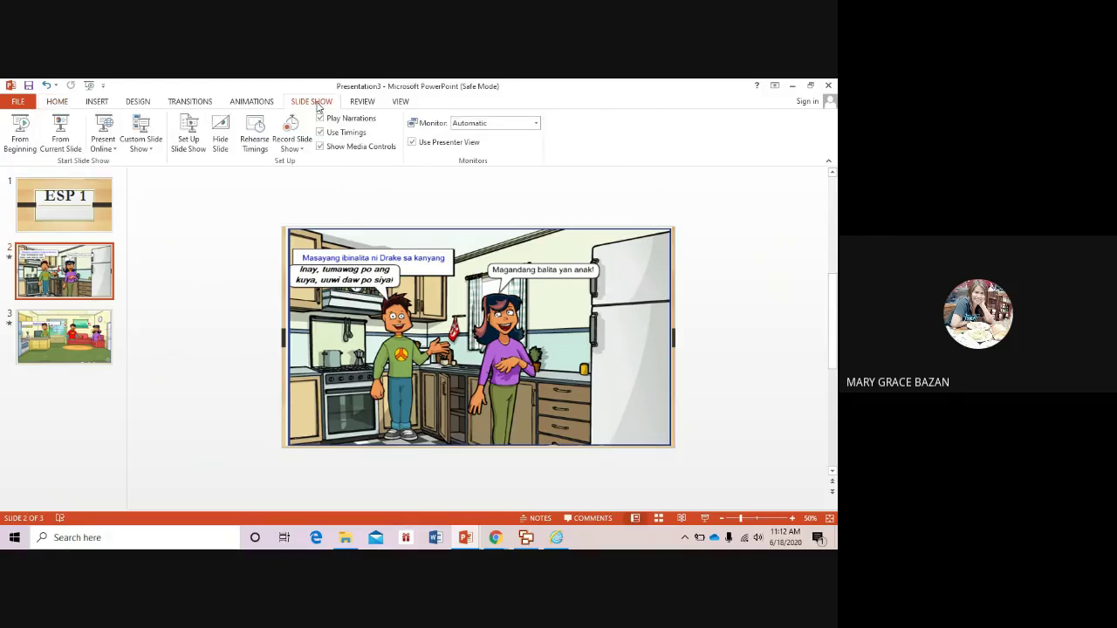
{"action": "left_click", "coordinate": [287, 148]}
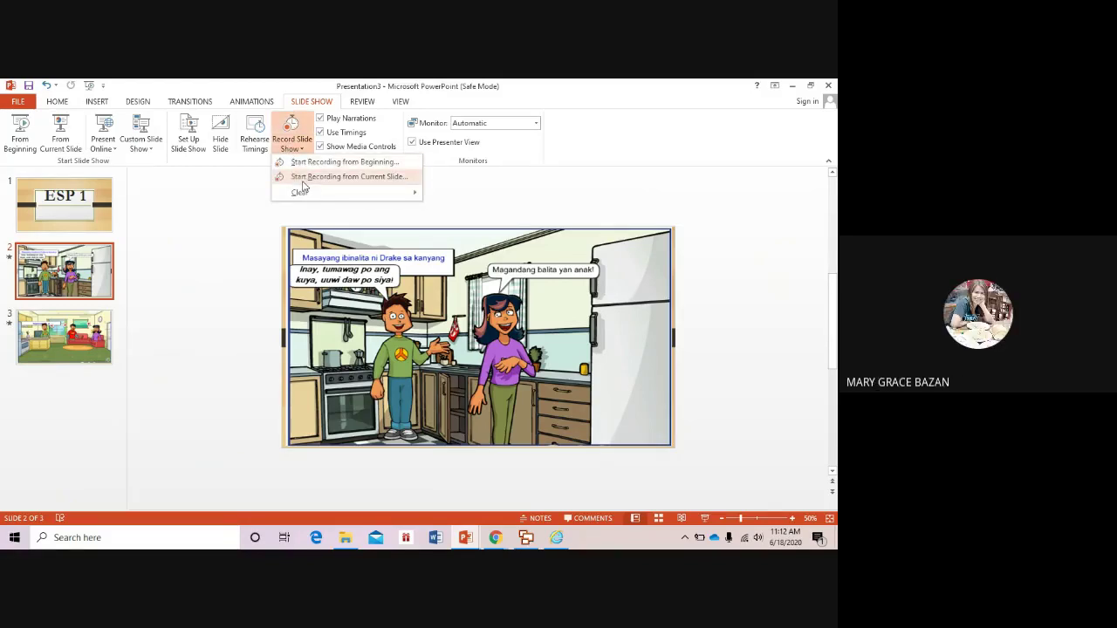
{"action": "left_click", "coordinate": [303, 180]}
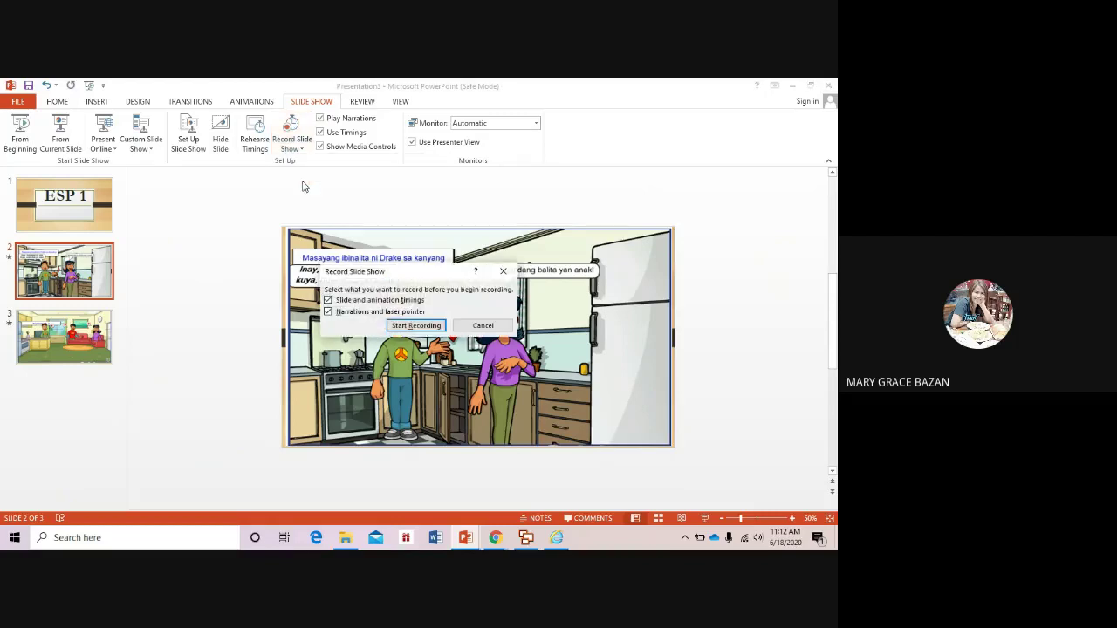
{"action": "left_click", "coordinate": [416, 326]}
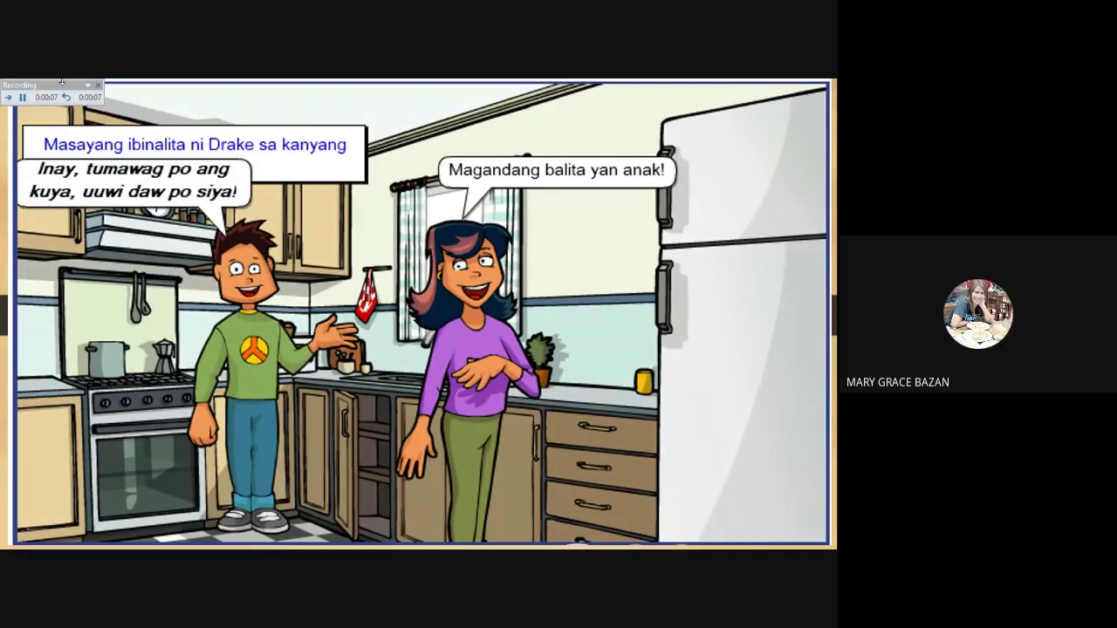
{"action": "left_click", "coordinate": [98, 86]}
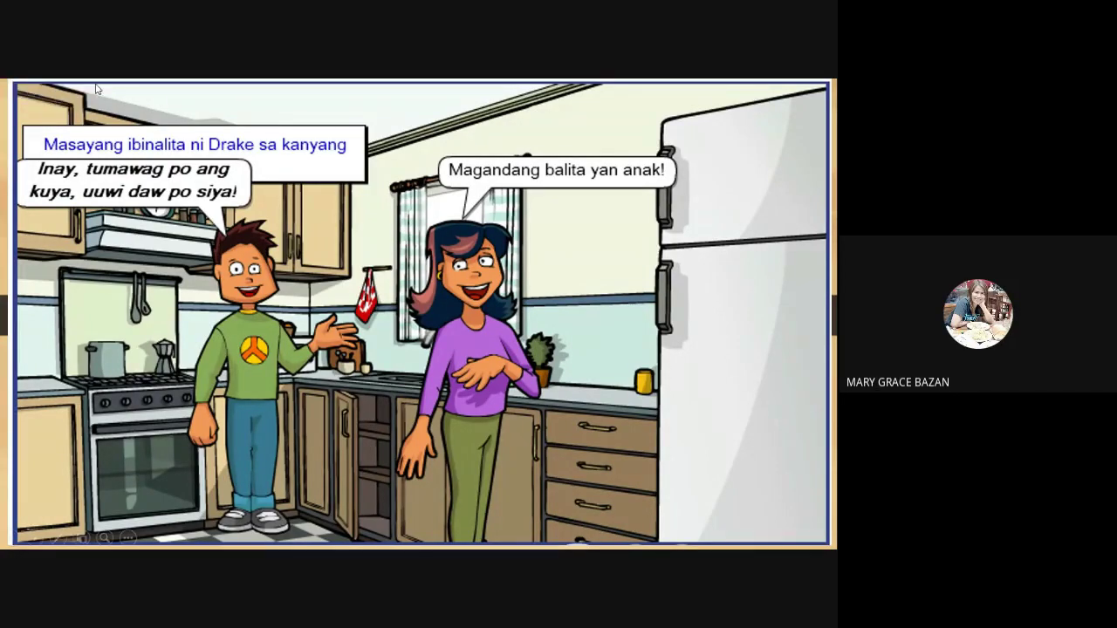
{"action": "key", "text": "Escape"}
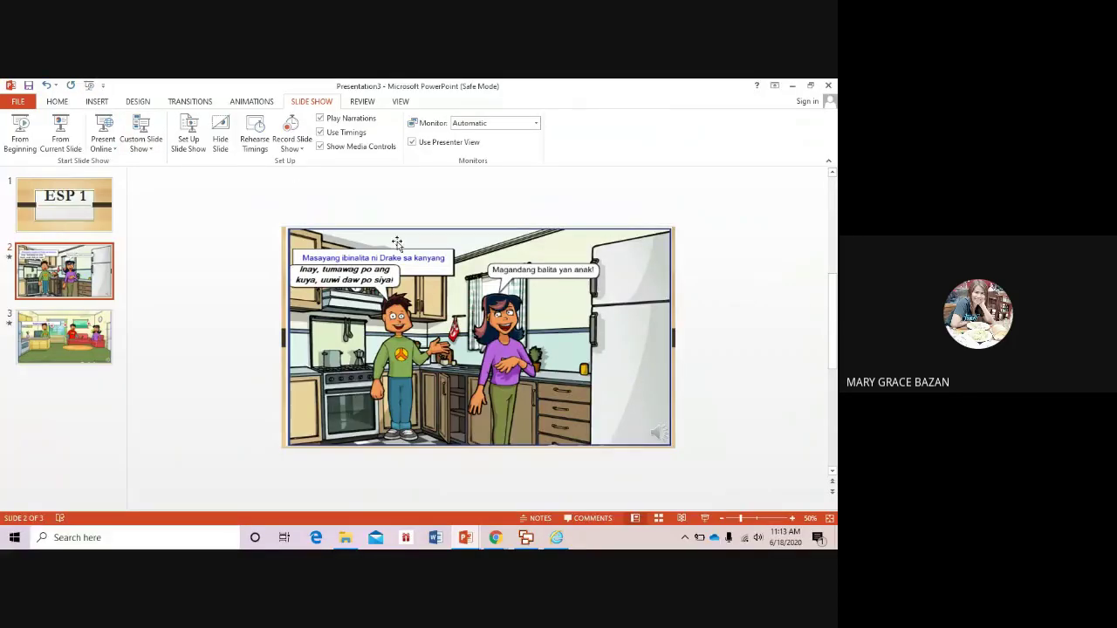
Reset the new narration audio on slide 2 to No Style and set it to start automatically.
{"action": "mouse_move", "coordinate": [656, 430]}
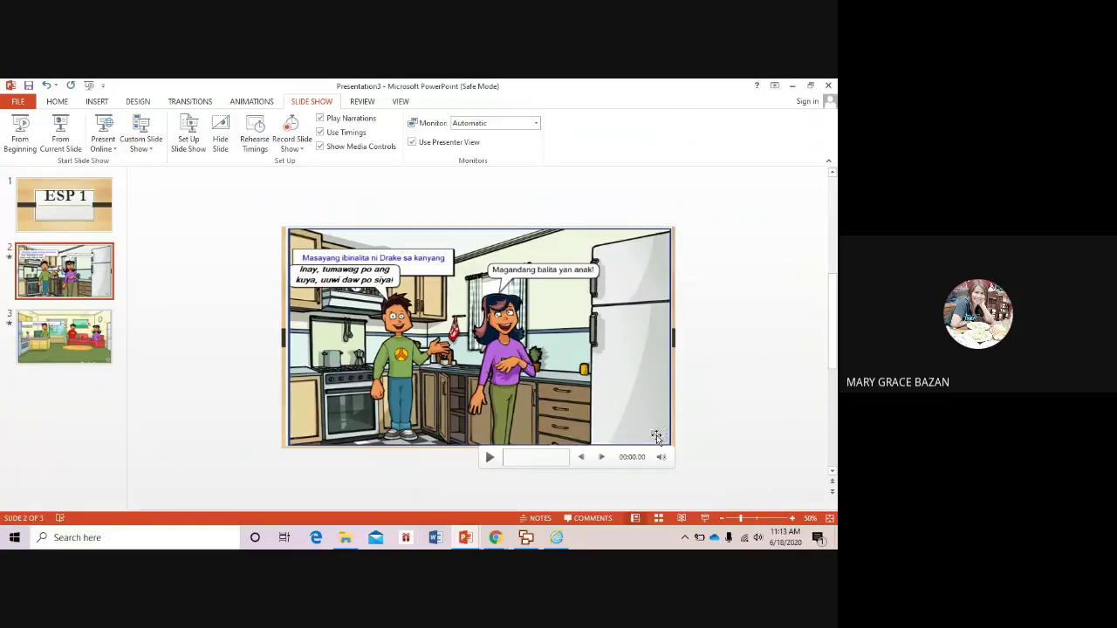
{"action": "left_click", "coordinate": [657, 436]}
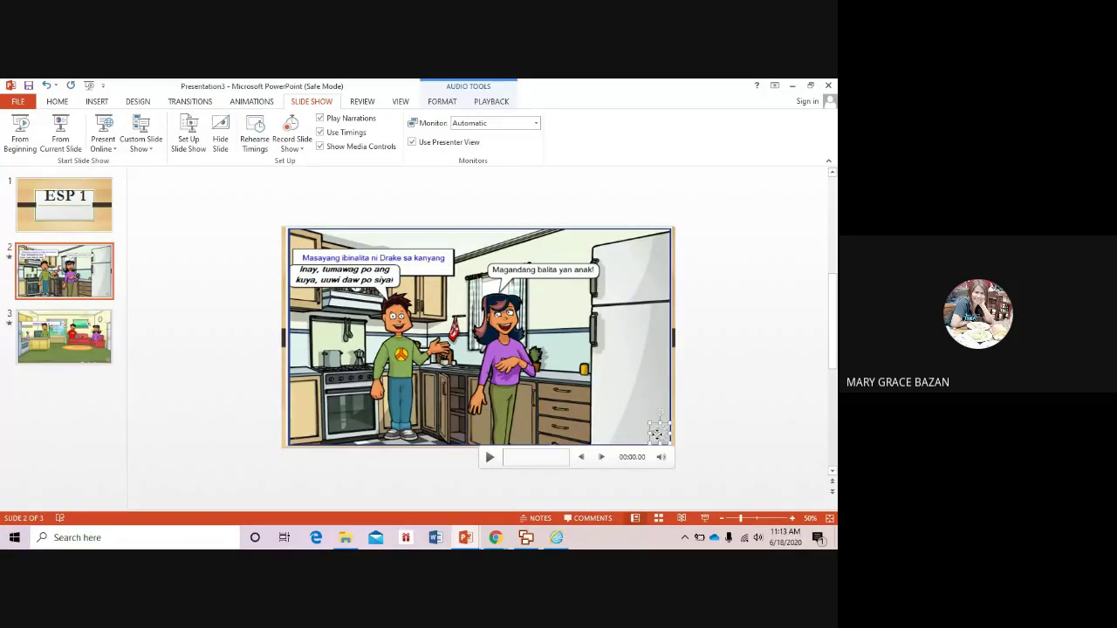
{"action": "left_click", "coordinate": [480, 103]}
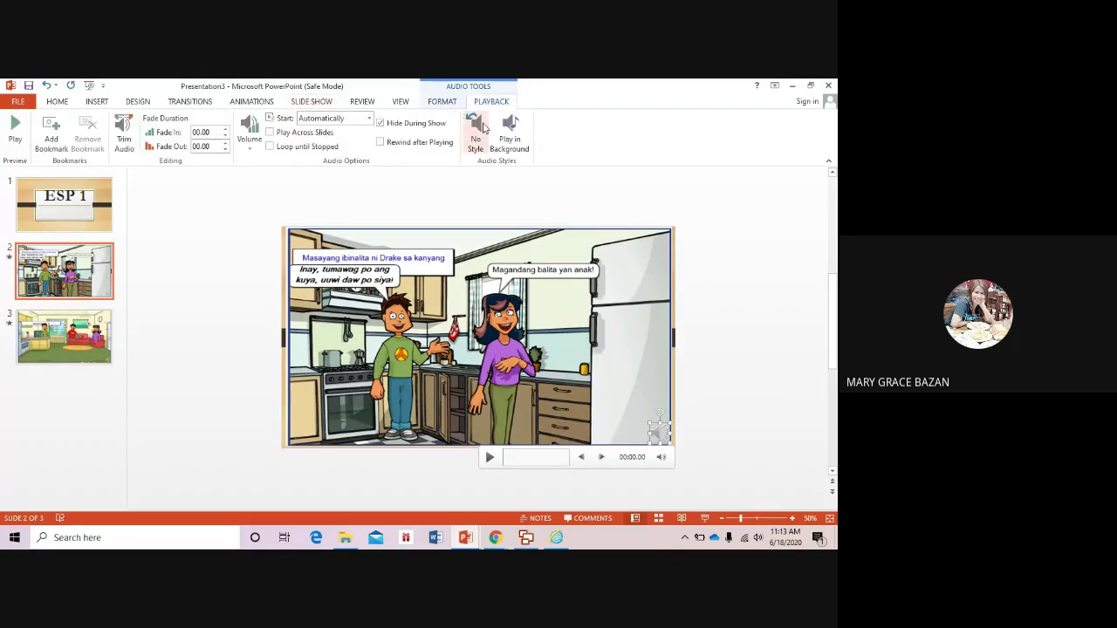
{"action": "left_click", "coordinate": [482, 129]}
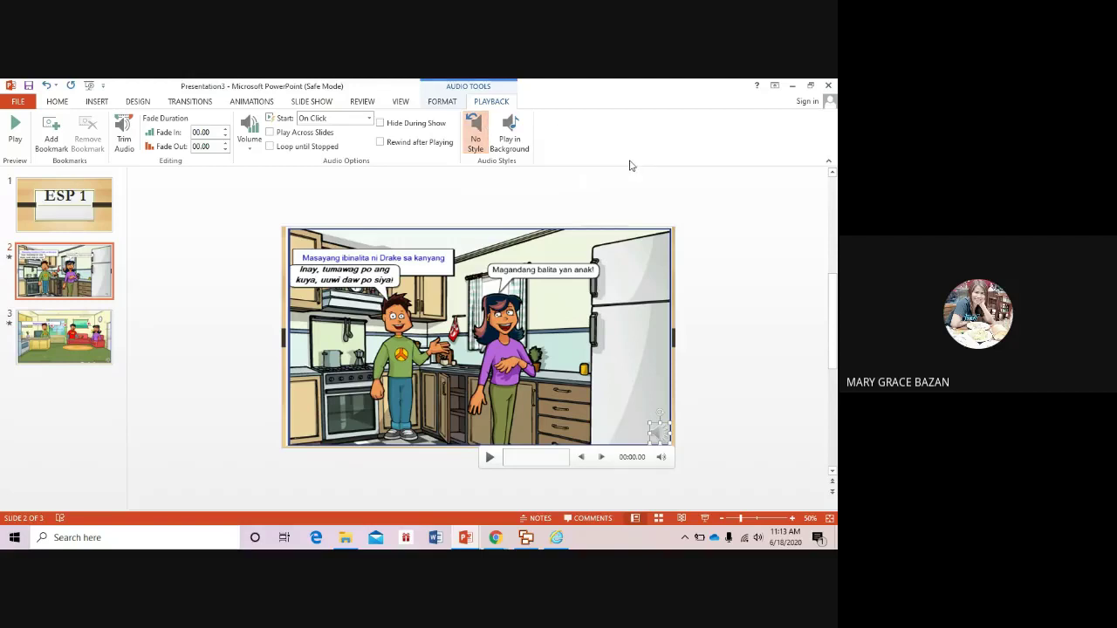
{"action": "left_click", "coordinate": [370, 119]}
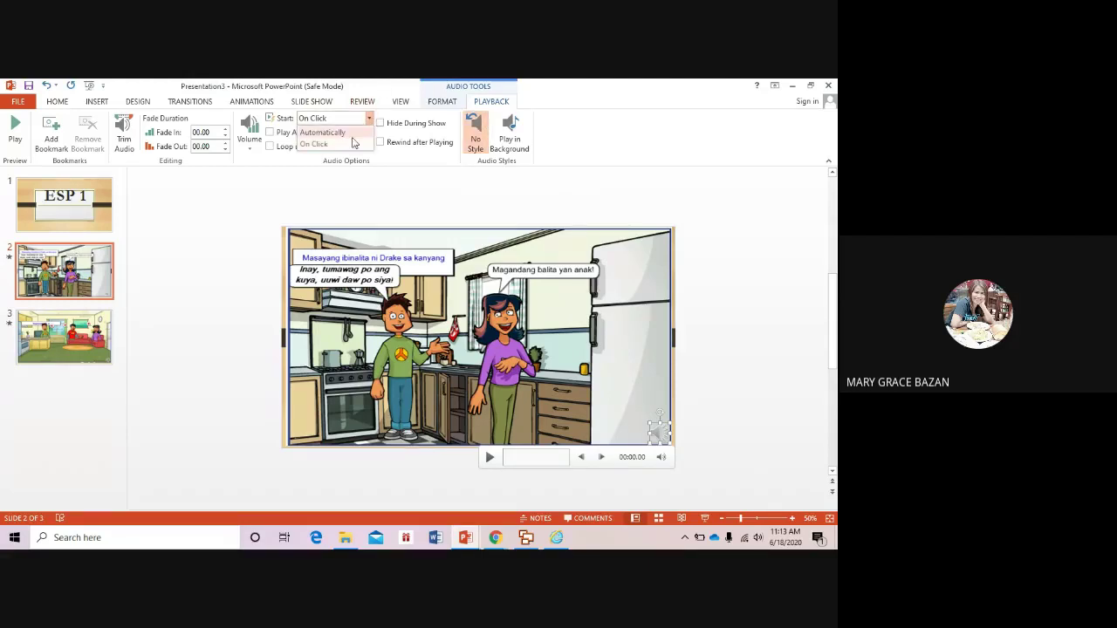
{"action": "left_click", "coordinate": [353, 131]}
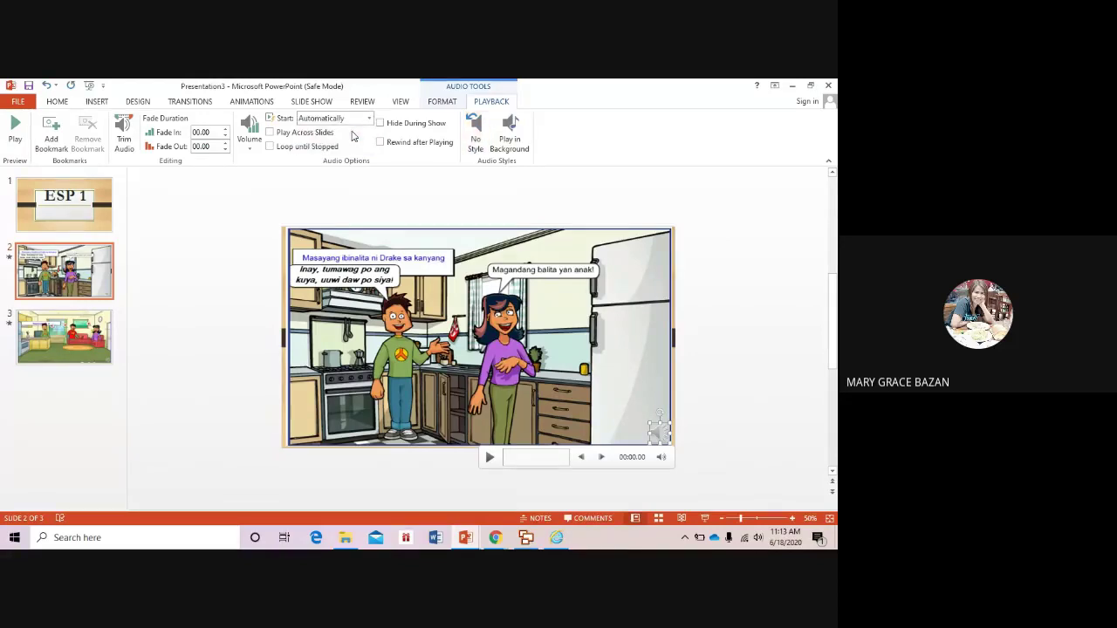
Run the slide show from the title slide through slides 2 and 3, and exit at its end.
{"action": "left_click", "coordinate": [103, 200]}
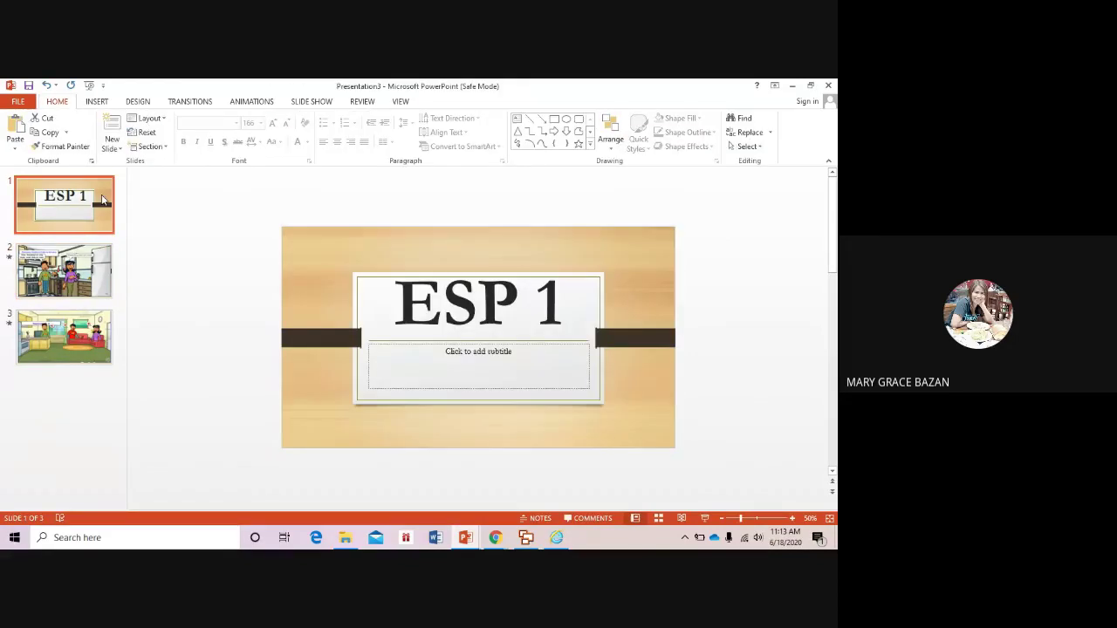
{"action": "key", "text": "F5"}
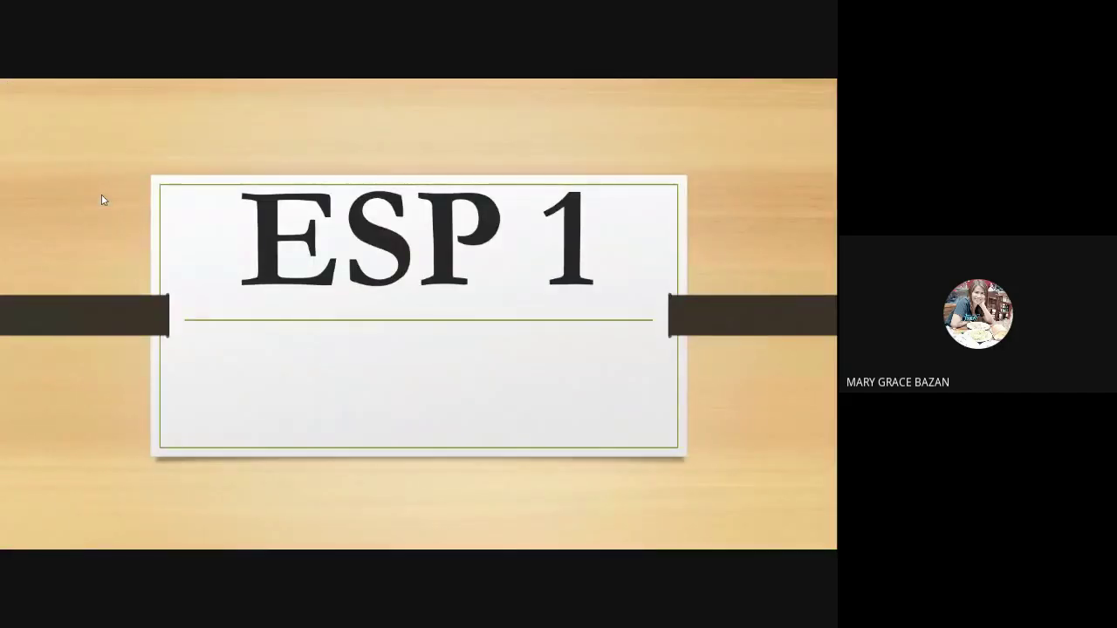
{"action": "left_click", "coordinate": [102, 200]}
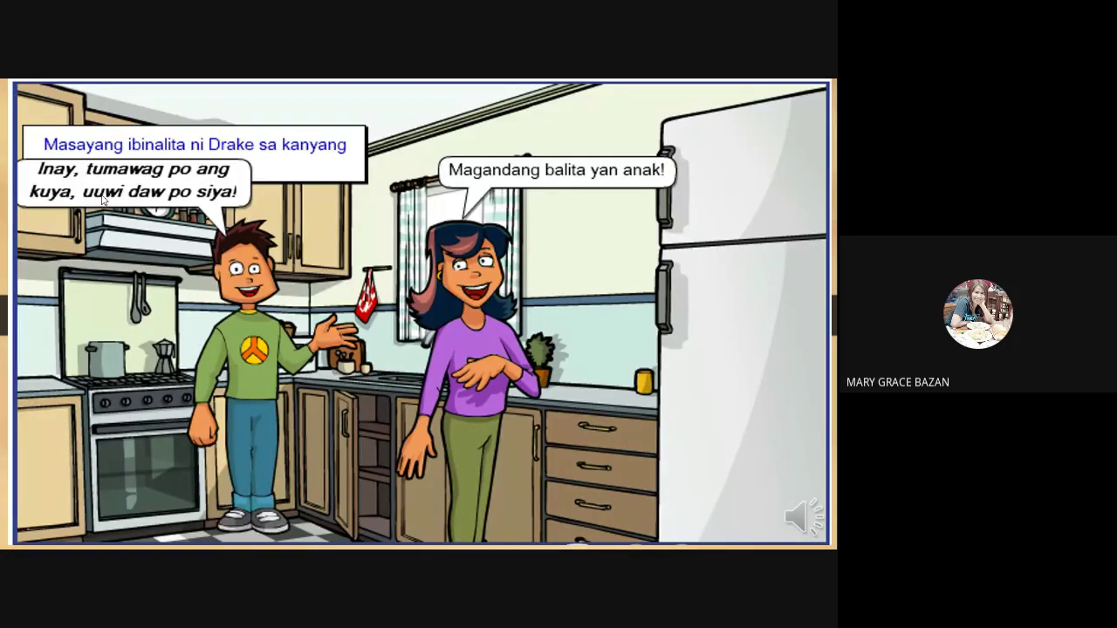
{"action": "left_click", "coordinate": [102, 200]}
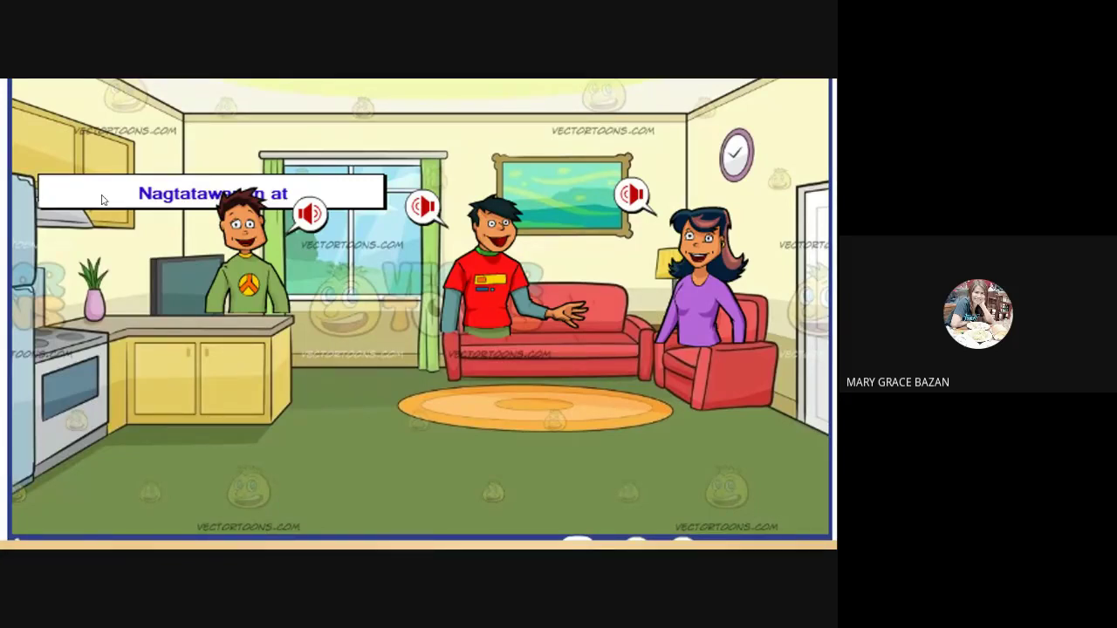
{"action": "left_click", "coordinate": [101, 200]}
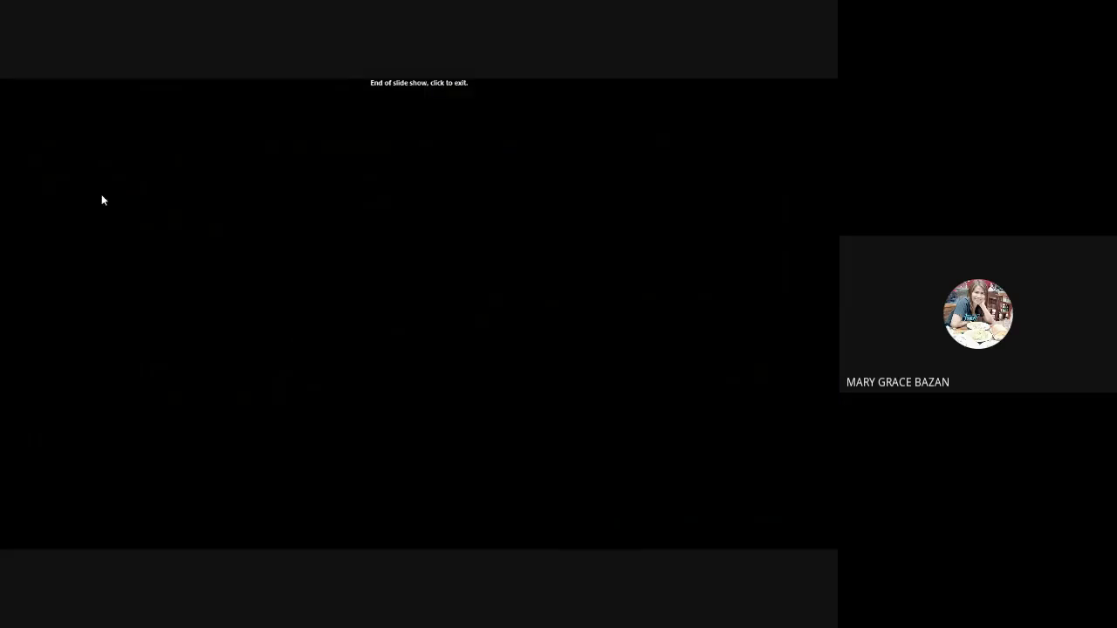
{"action": "left_click", "coordinate": [101, 200]}
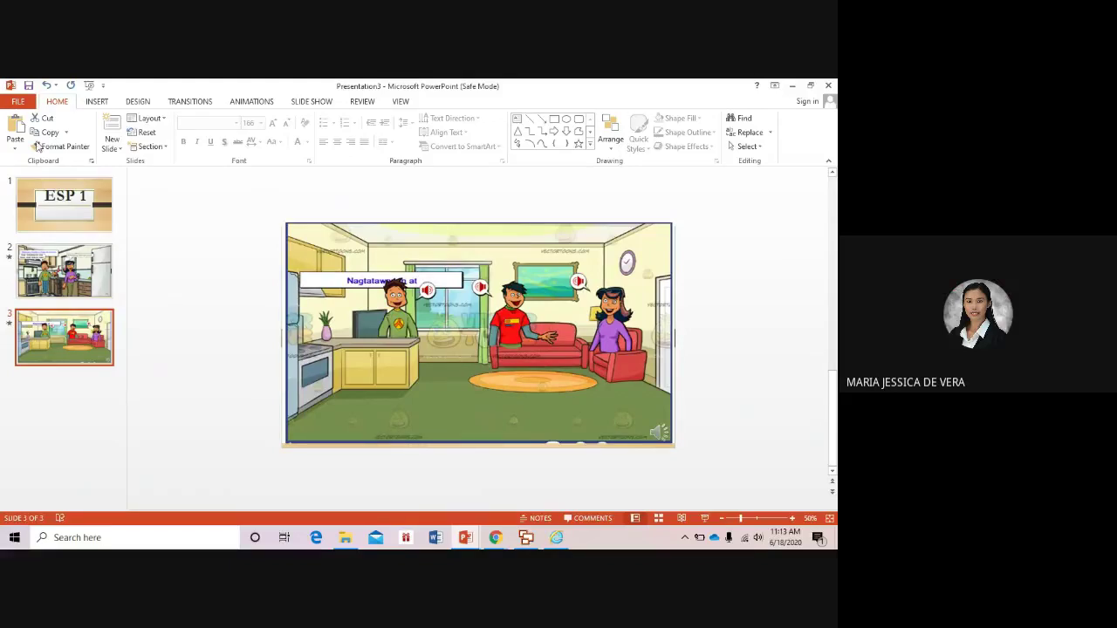
{"action": "left_click", "coordinate": [63, 209]}
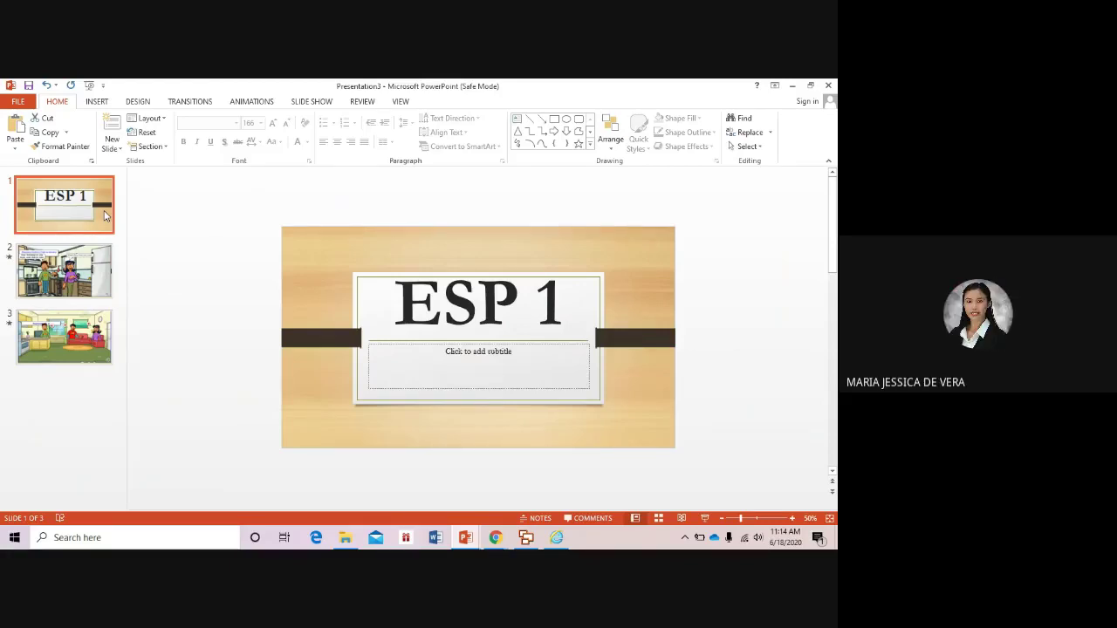
{"action": "left_click", "coordinate": [74, 259]}
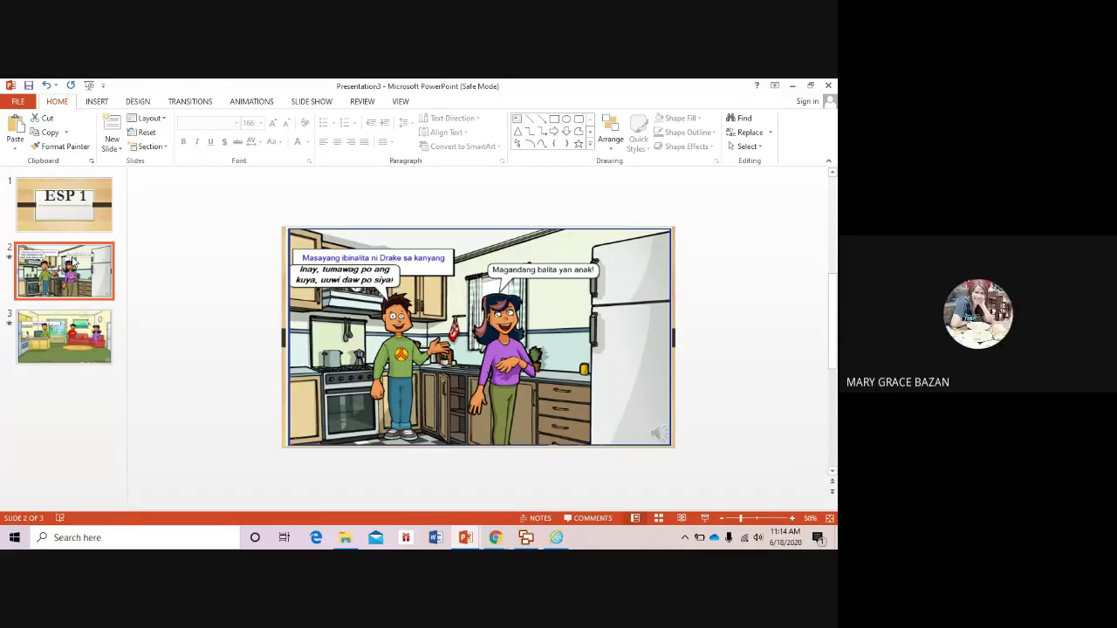
{"action": "left_click", "coordinate": [73, 222]}
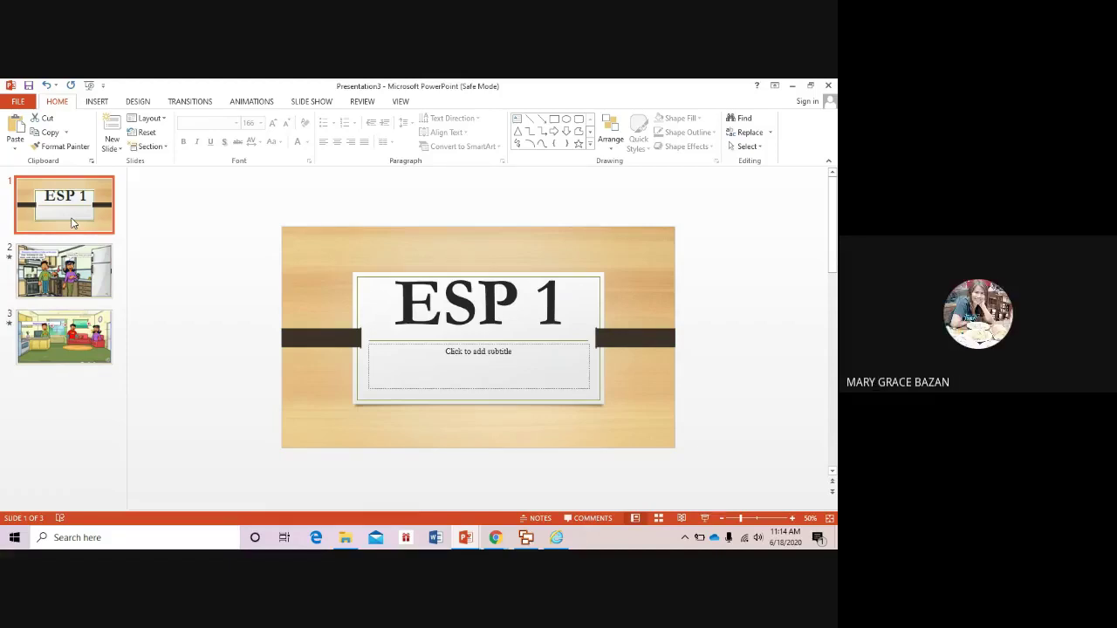
Set up a video export at Computer & HD Displays quality using the recorded timings and narrations.
{"action": "left_click", "coordinate": [18, 102]}
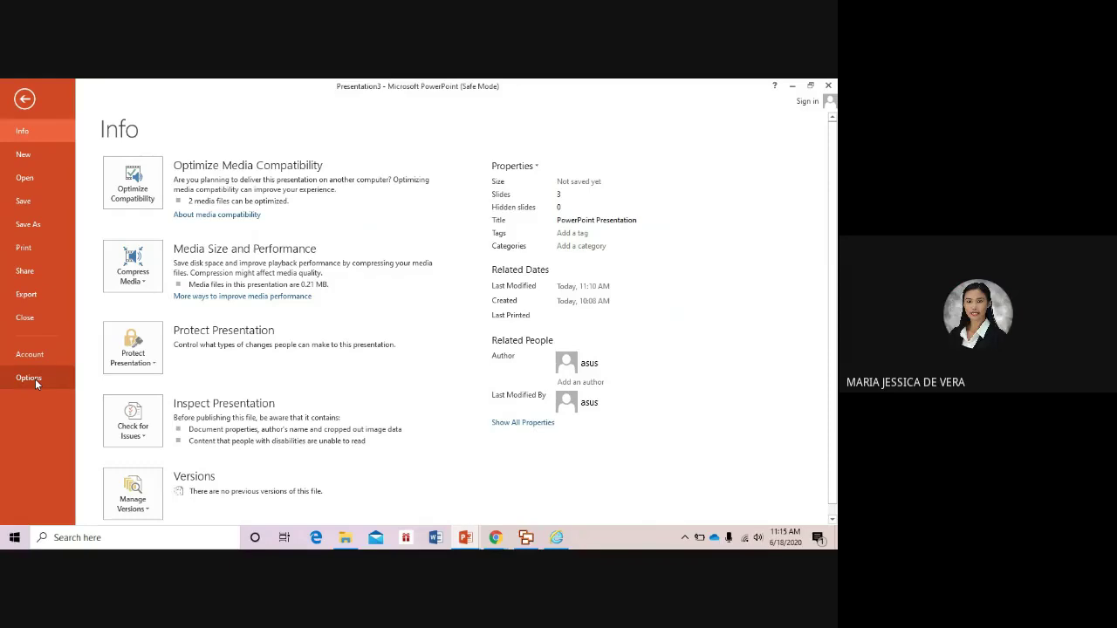
{"action": "left_click", "coordinate": [27, 297]}
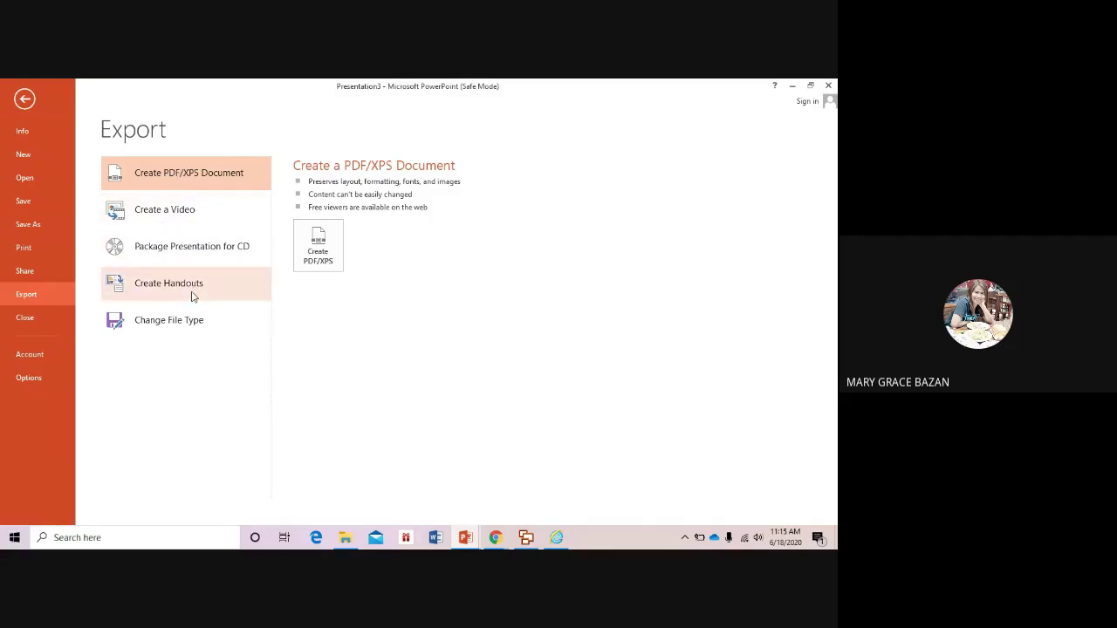
{"action": "left_click", "coordinate": [196, 220]}
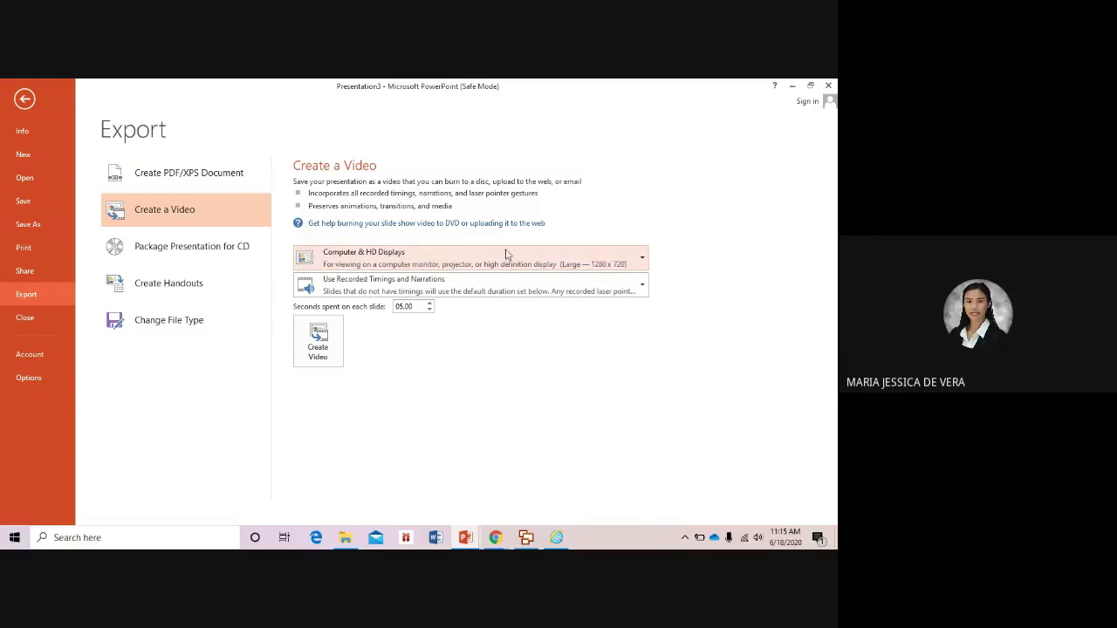
{"action": "left_click", "coordinate": [643, 262]}
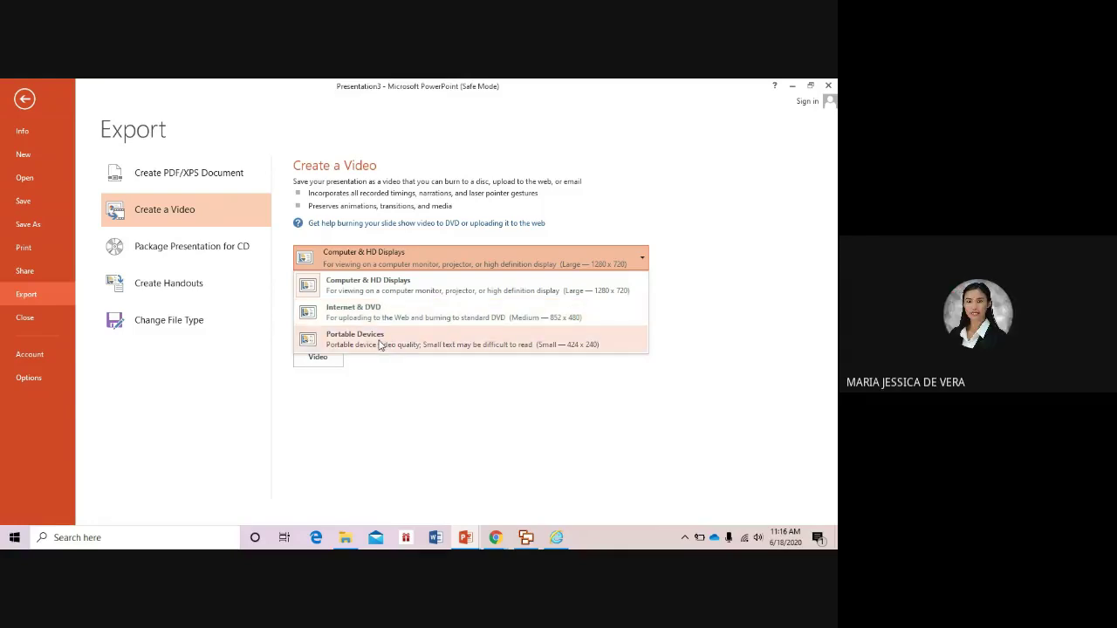
{"action": "left_click", "coordinate": [430, 294]}
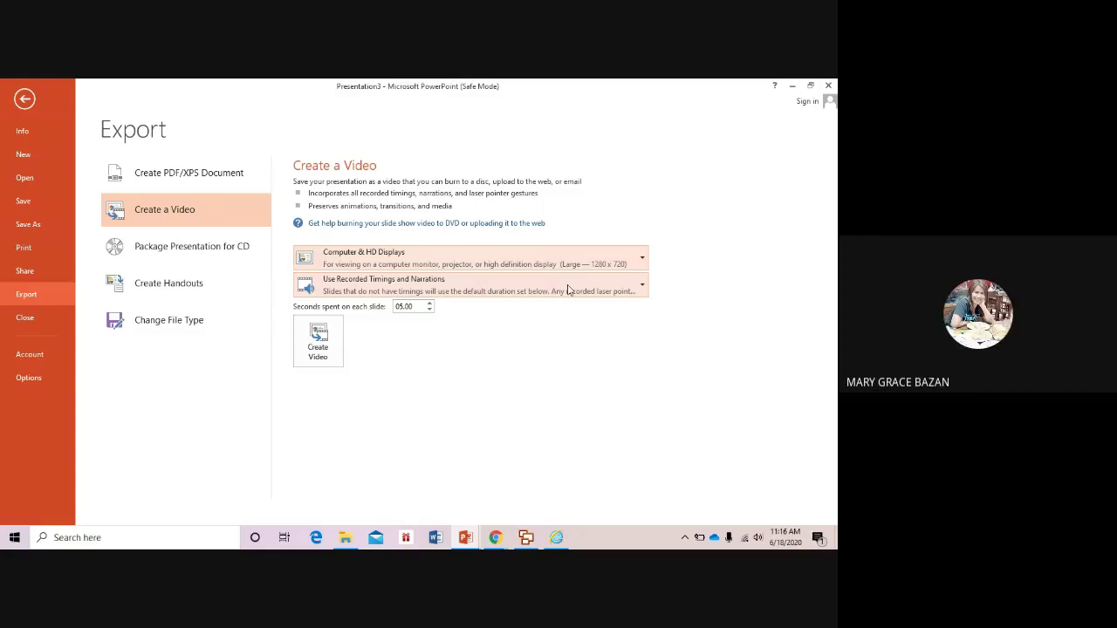
{"action": "left_click", "coordinate": [643, 287]}
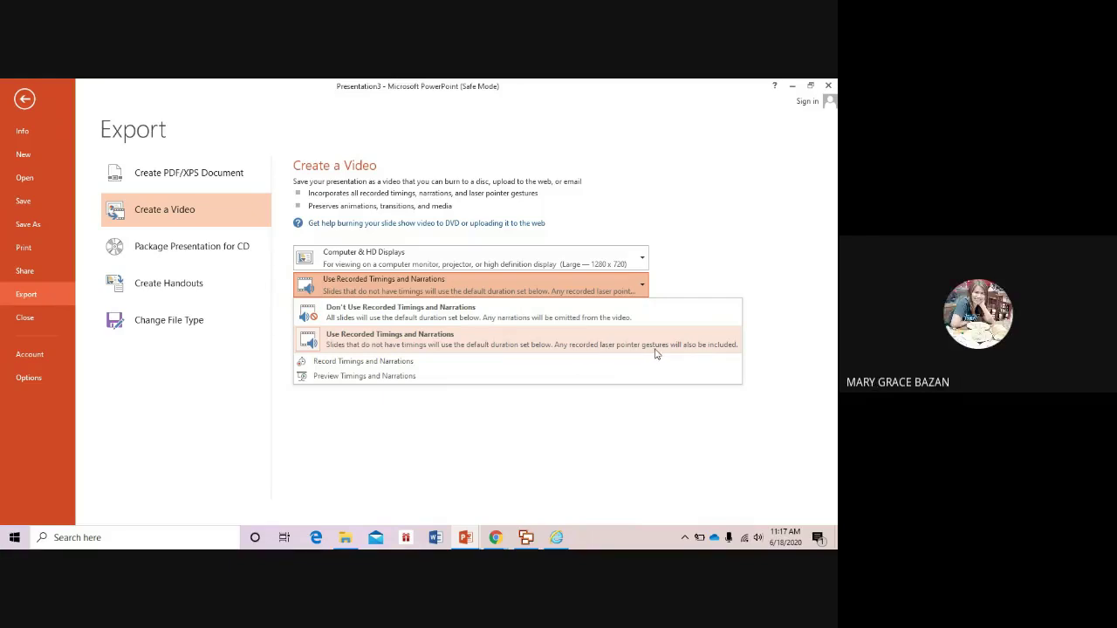
{"action": "left_click", "coordinate": [604, 342]}
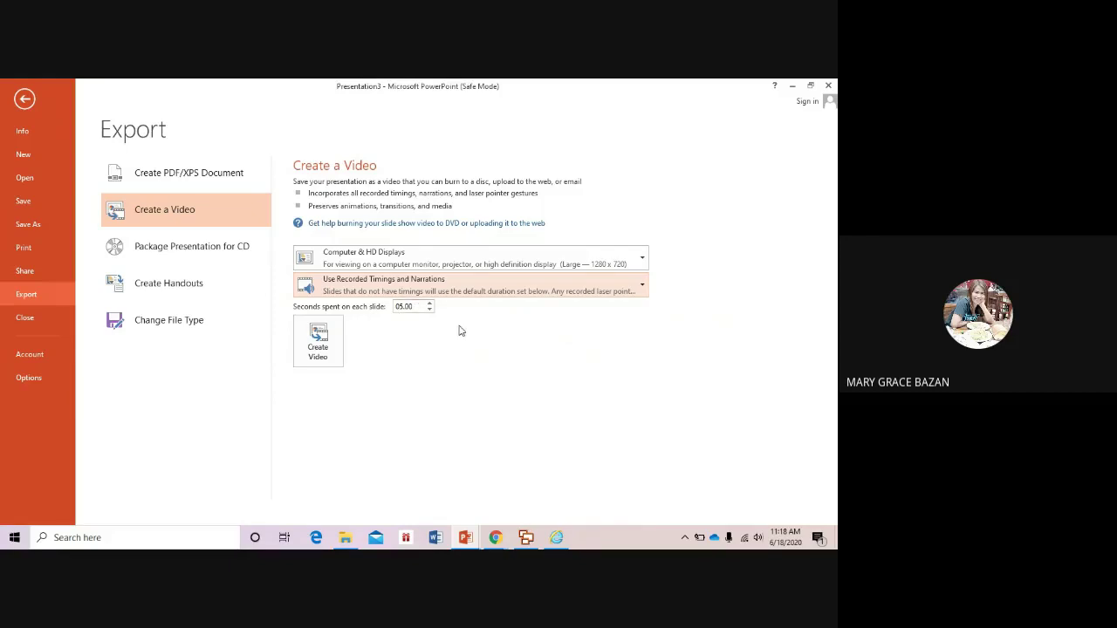
Start creating the MPEG-4 video, choose the Desktop as its save location, and open the file name for editing.
{"action": "left_click", "coordinate": [319, 342]}
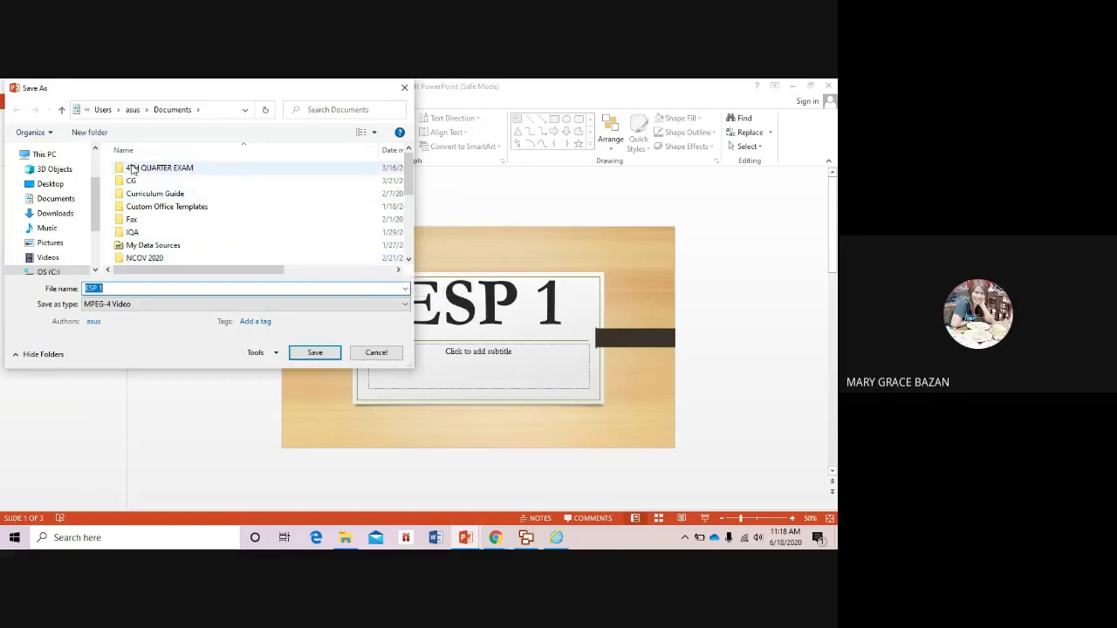
{"action": "left_click", "coordinate": [64, 185]}
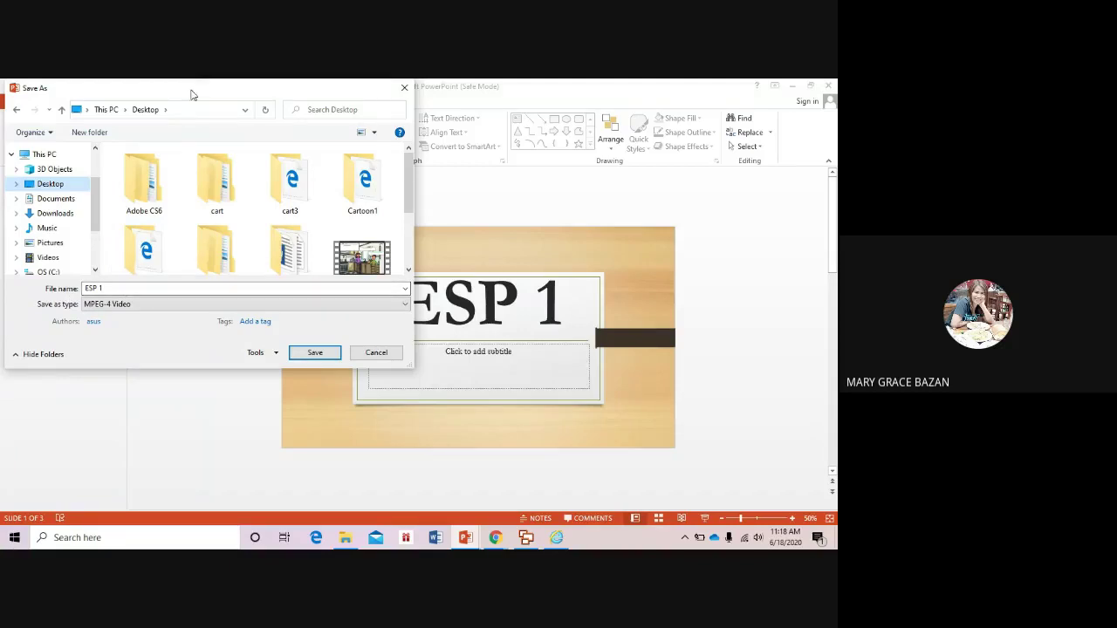
{"action": "left_click_drag", "start_coordinate": [192, 94], "coordinate": [264, 95]}
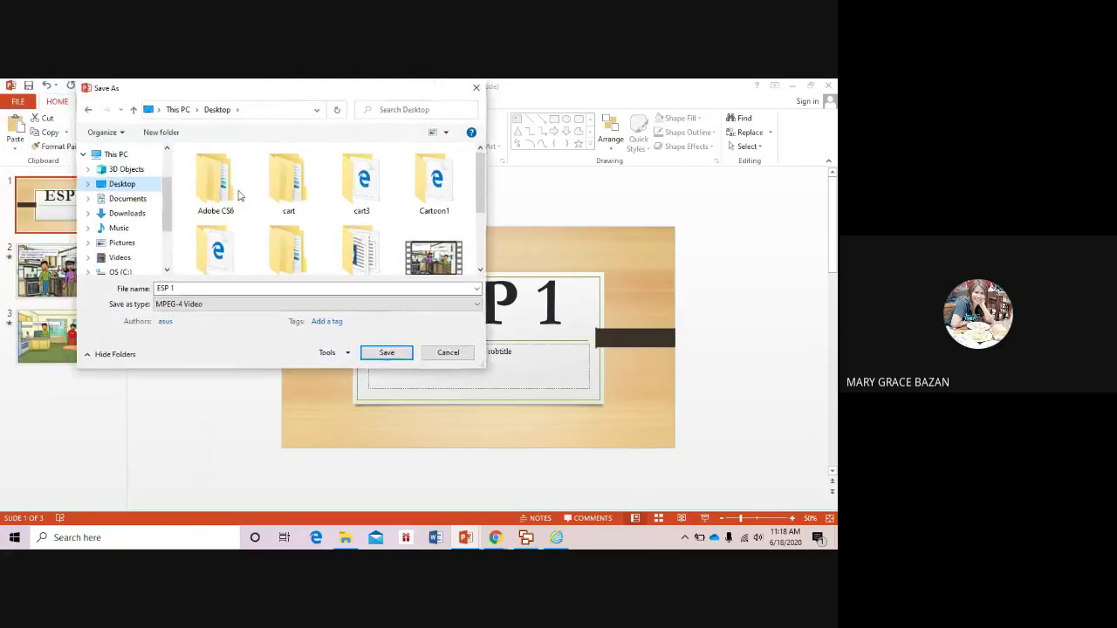
{"action": "double_click", "coordinate": [192, 288]}
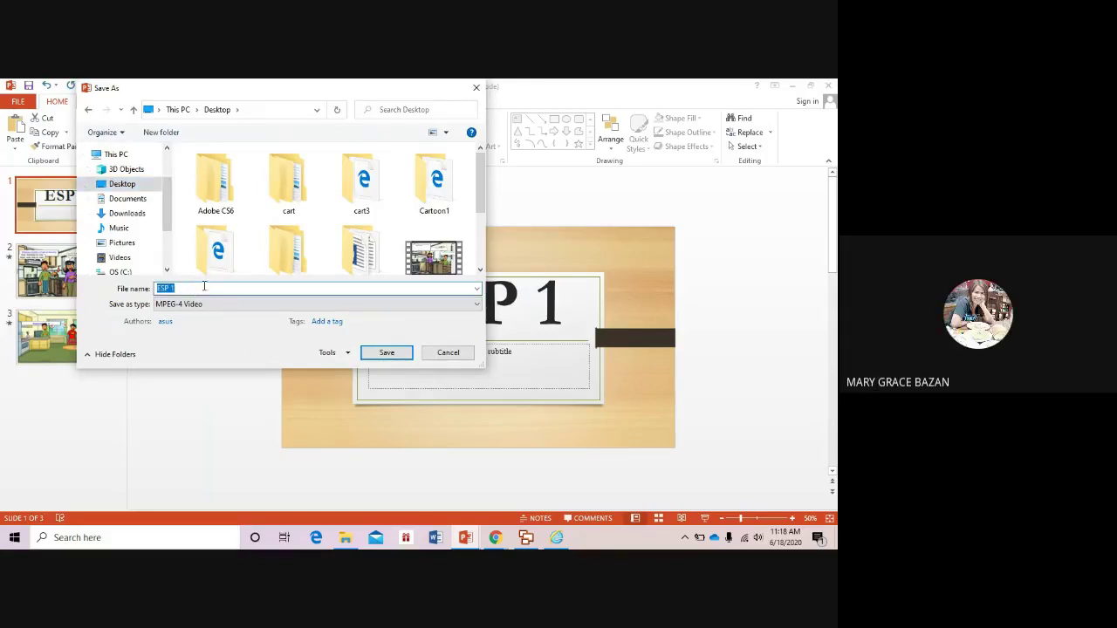